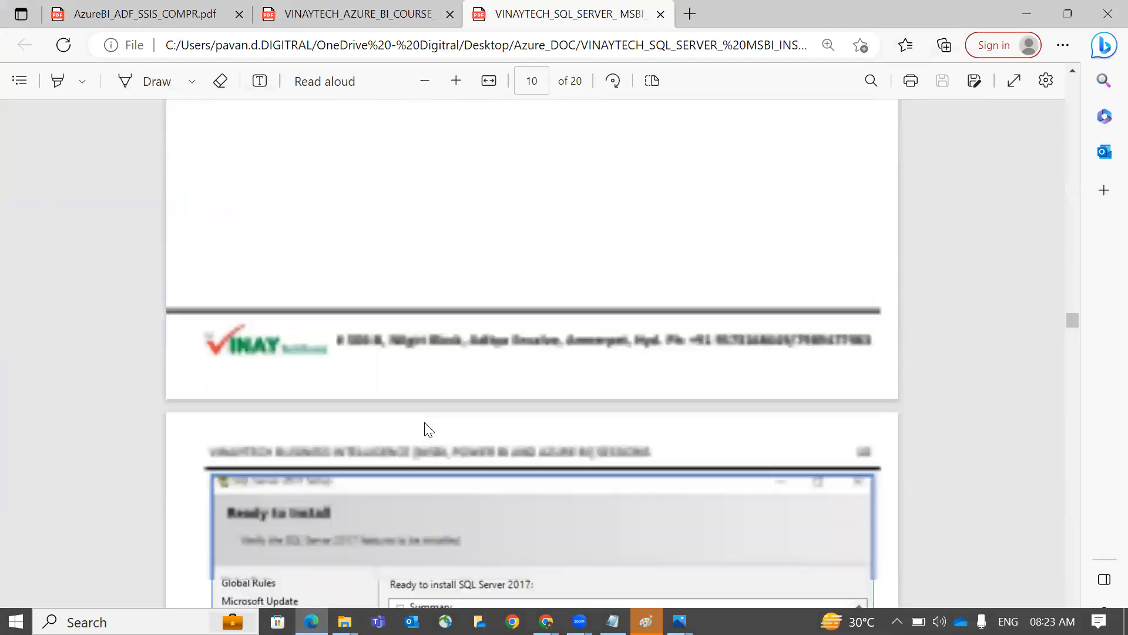
Set aside the SQL Server installation PDF and bring up Azure's Create SQL Database page
{"action": "scroll", "coordinate": [492, 287], "scroll_direction": "up", "scroll_amount": 12}
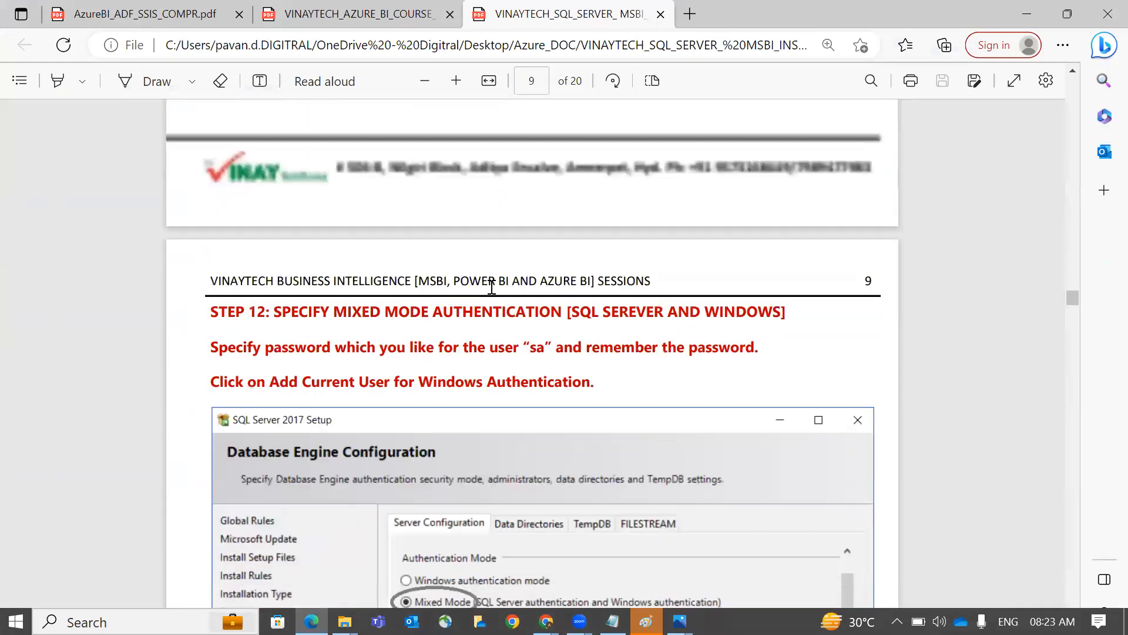
{"action": "scroll", "coordinate": [531, 435], "scroll_direction": "up", "scroll_amount": 8}
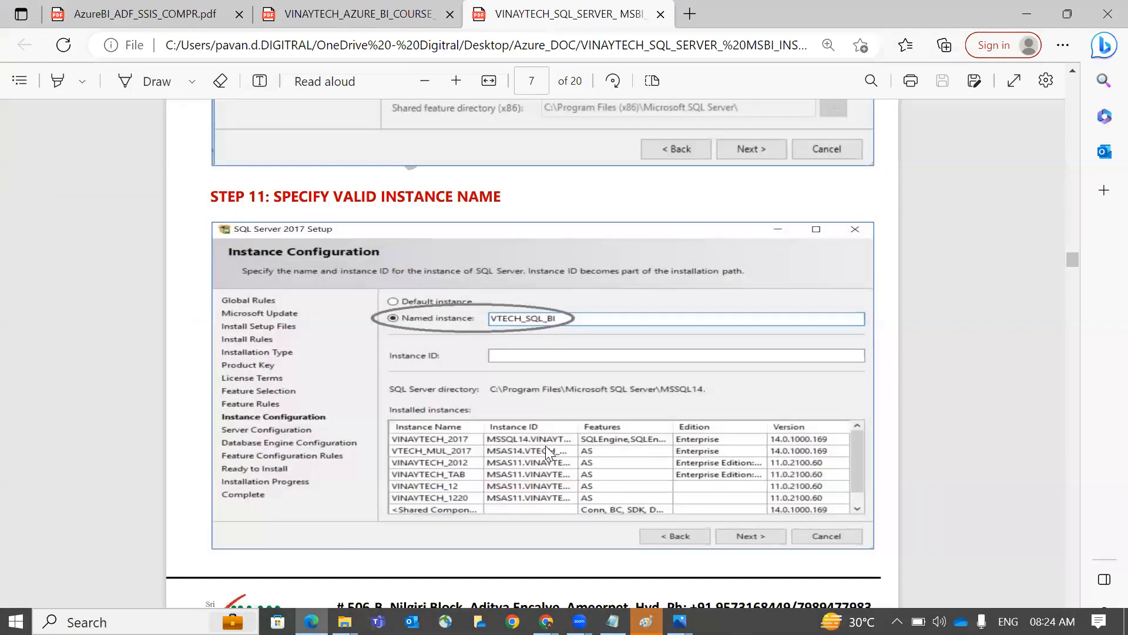
{"action": "key", "text": "alt+Tab"}
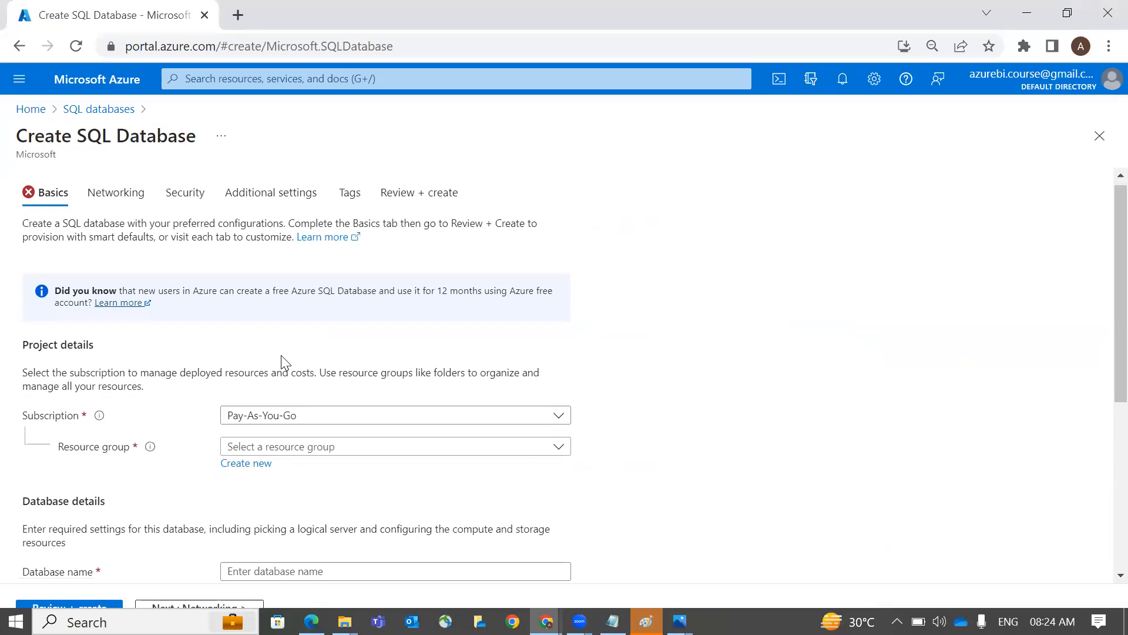
Create a new resource group named VinayTechResourceGroup
{"action": "scroll", "coordinate": [284, 363], "scroll_direction": "down", "scroll_amount": 1}
{"action": "scroll", "coordinate": [282, 363], "scroll_direction": "down", "scroll_amount": 1}
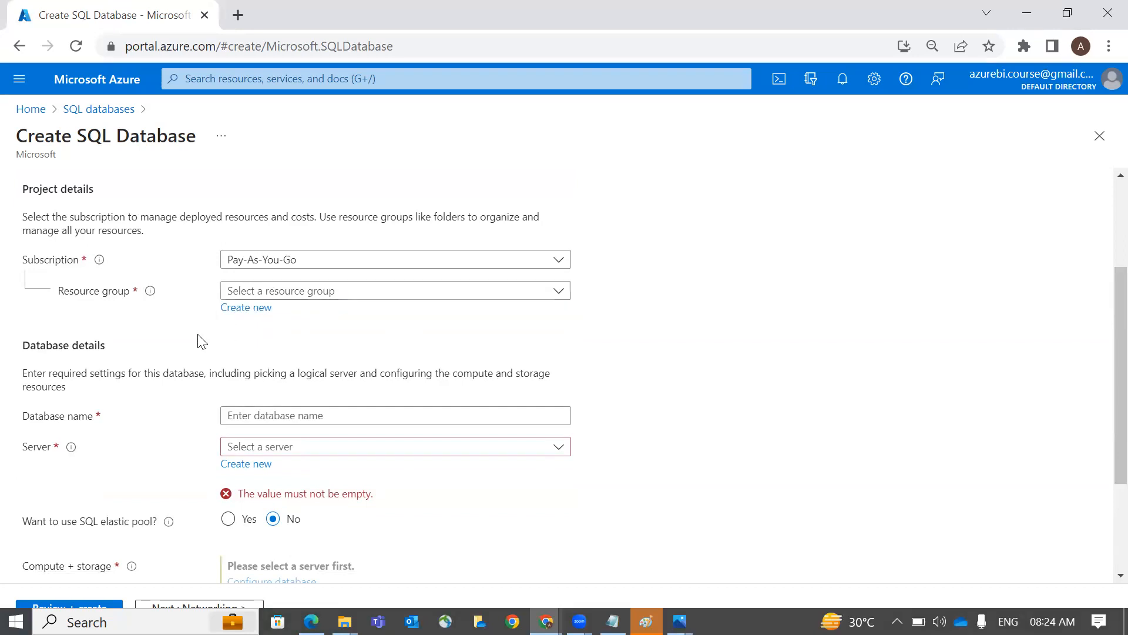
{"action": "left_click", "coordinate": [258, 309]}
{"action": "type", "text": "VinayTechResourceGroup"}
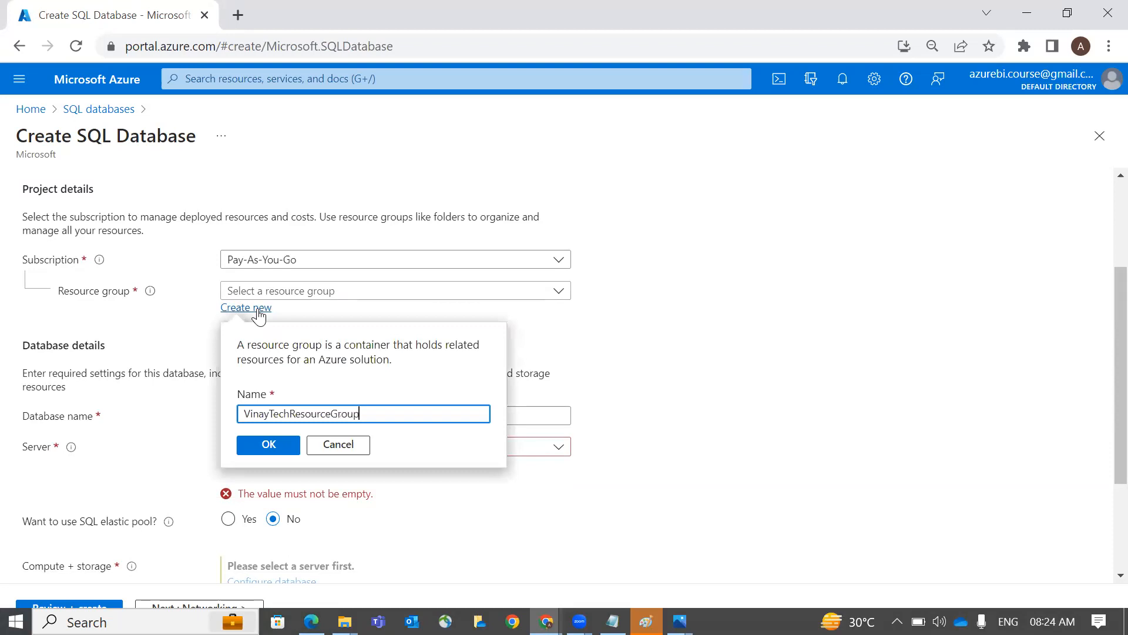
{"action": "left_click", "coordinate": [290, 445]}
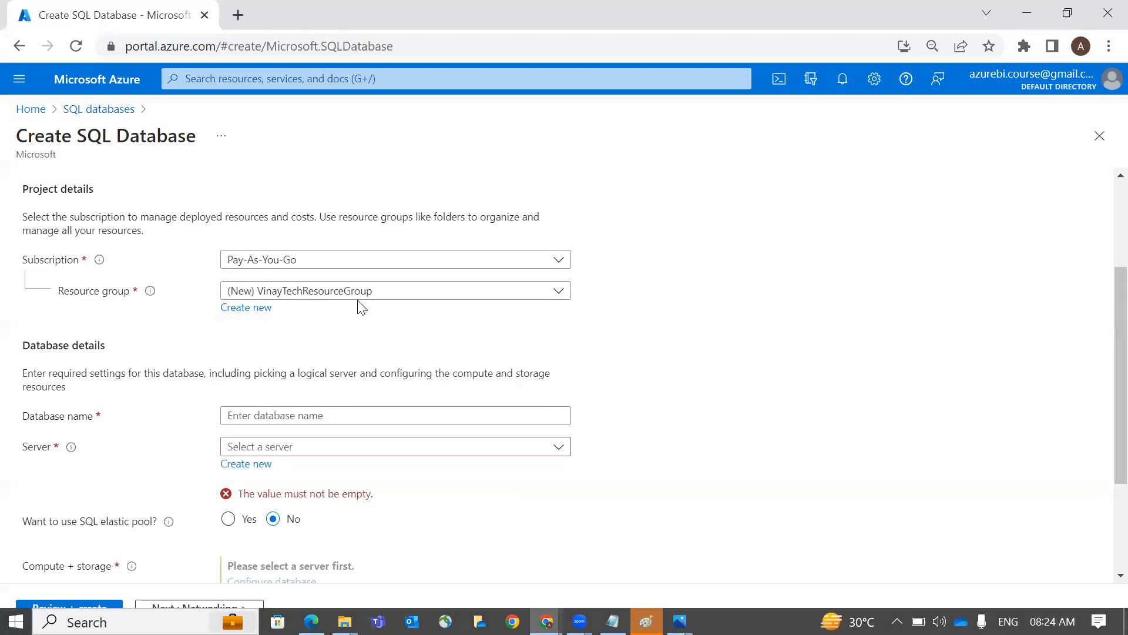
Name the database customerdb and start a new server, beginning its name with 'vinaytechs'
{"action": "left_click", "coordinate": [314, 414]}
{"action": "type", "text": "azurealdb"}
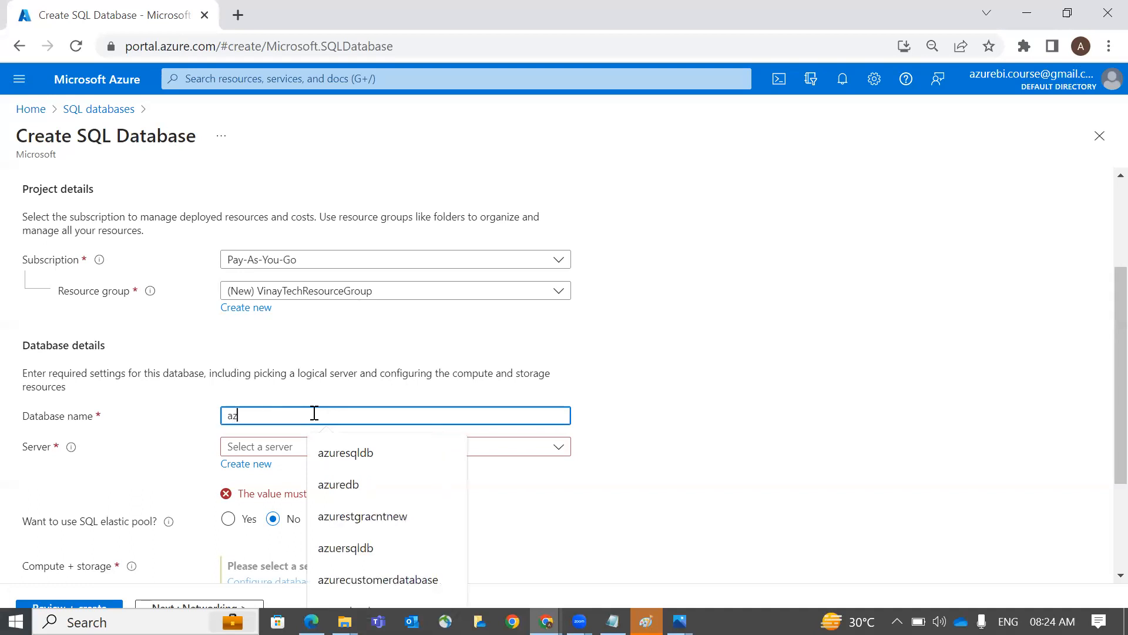
{"action": "key", "text": "BackSpace"}
{"action": "key", "text": "BackSpace"}
{"action": "key", "text": "BackSpace"}
{"action": "key", "text": "BackSpace"}
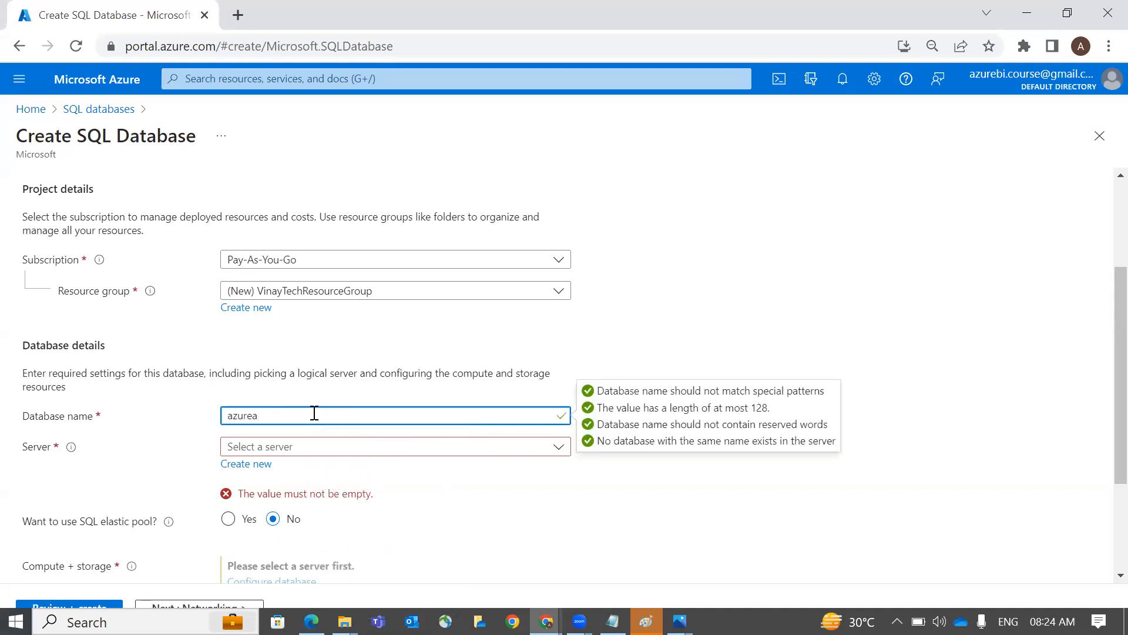
{"action": "type", "text": "sql"}
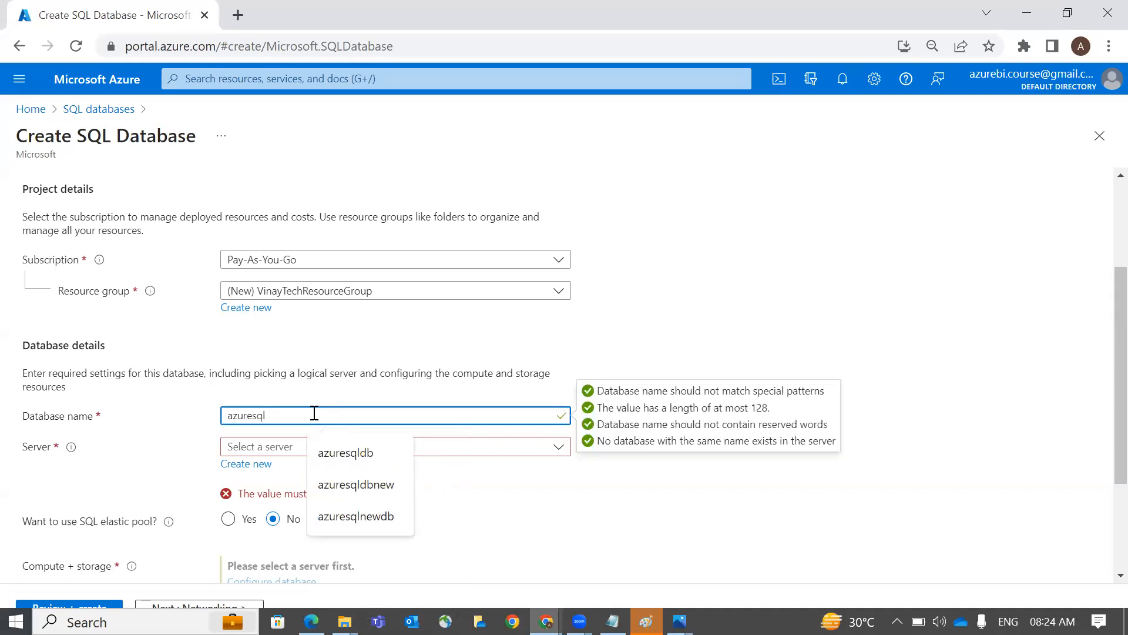
{"action": "type", "text": "db"}
{"action": "key", "text": "ctrl+a"}
{"action": "type", "text": "cusot"}
{"action": "key", "text": "BackSpace"}
{"action": "key", "text": "BackSpace"}
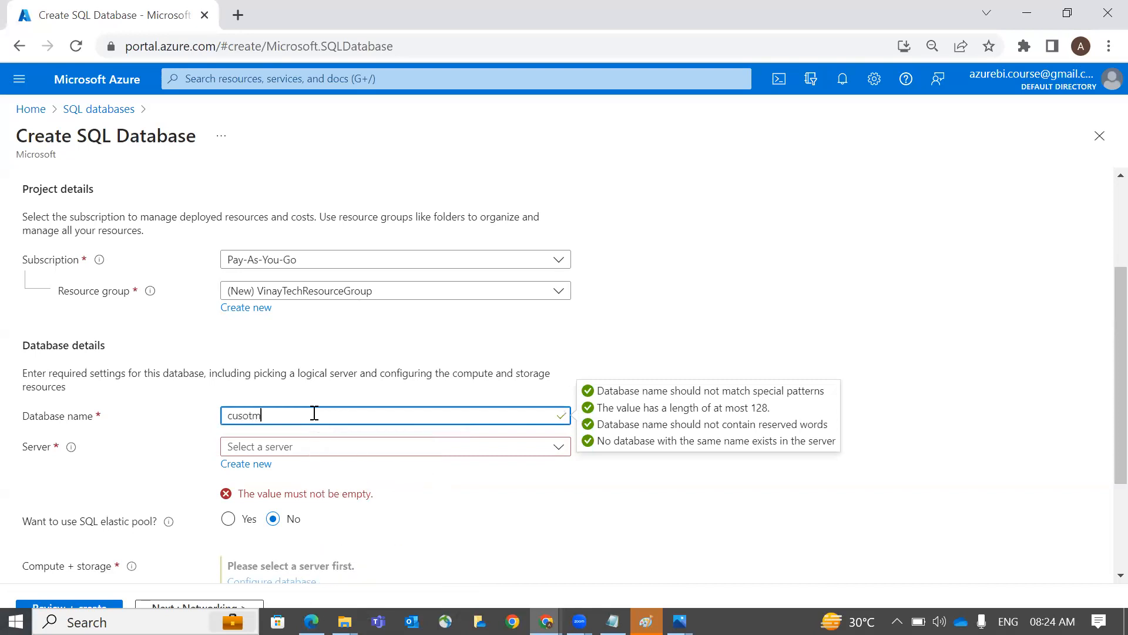
{"action": "type", "text": "tomerdb"}
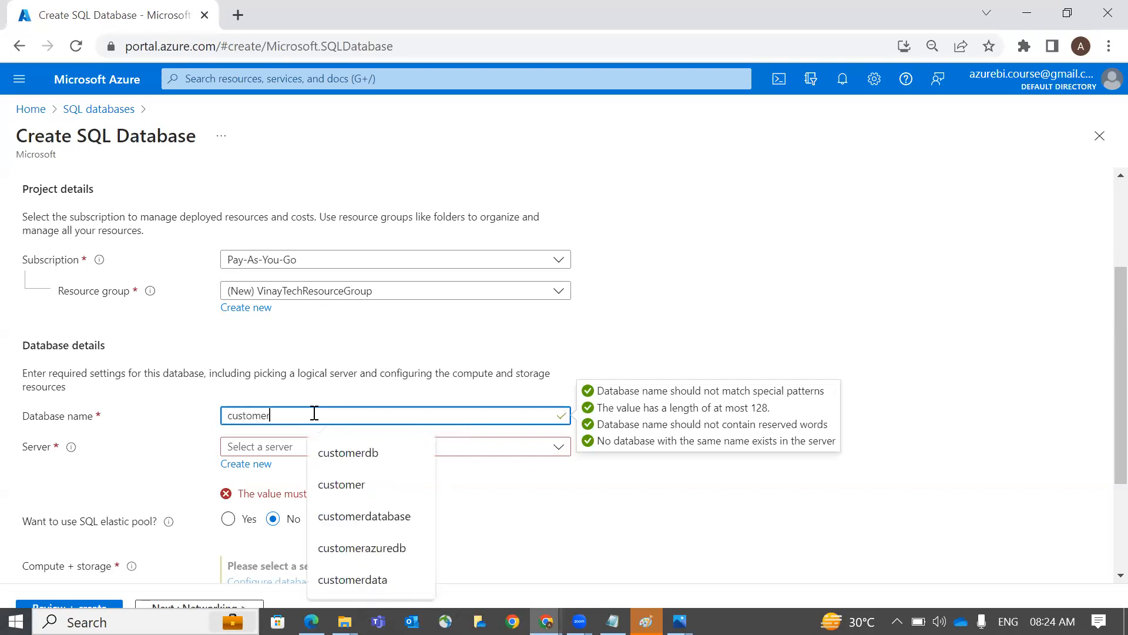
{"action": "left_click", "coordinate": [356, 379]}
{"action": "left_click_drag", "start_coordinate": [284, 418], "coordinate": [227, 416]}
{"action": "left_click", "coordinate": [254, 468]}
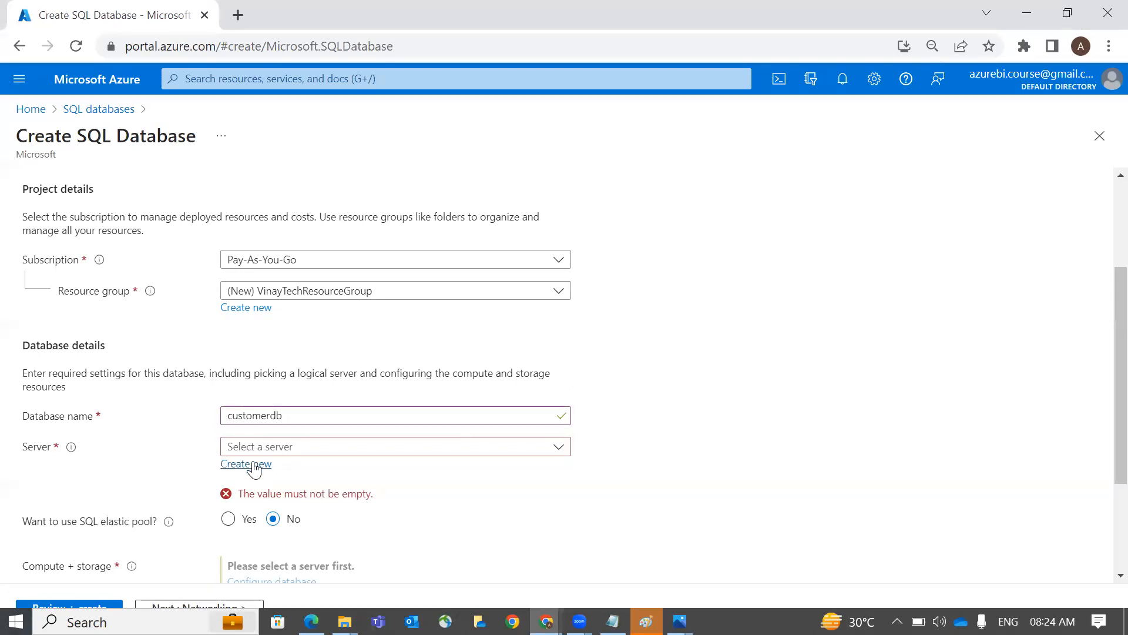
{"action": "type", "text": "vinaytechsqlserer"}
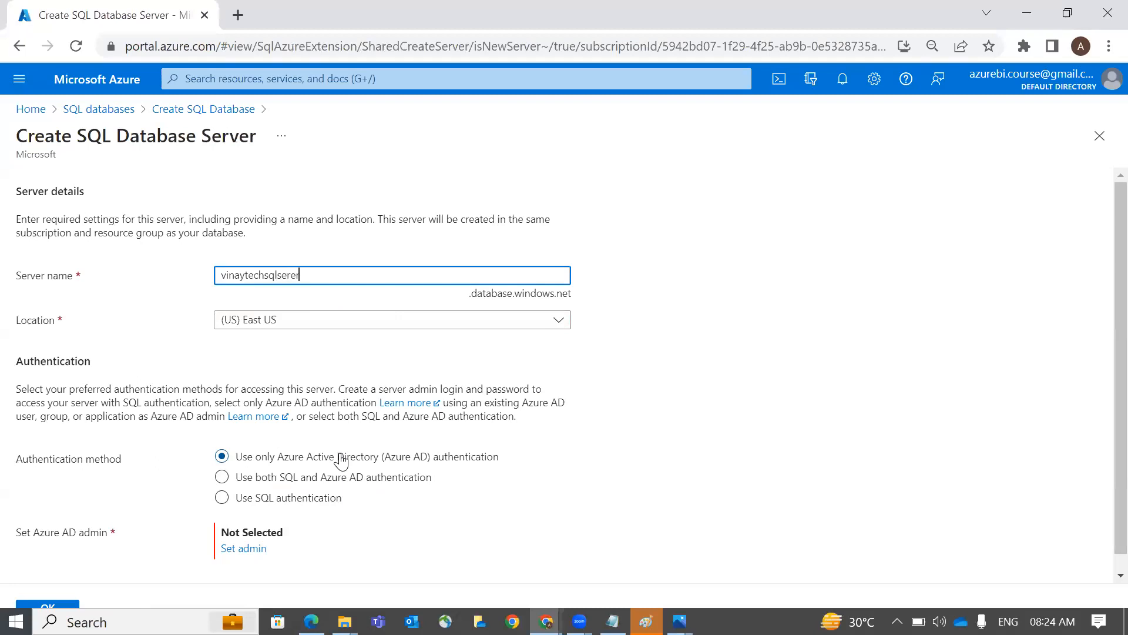
Finish the vinaytechsqlserver name and set the server location to (US) East US
{"action": "key", "text": "BackSpace"}
{"action": "key", "text": "BackSpace"}
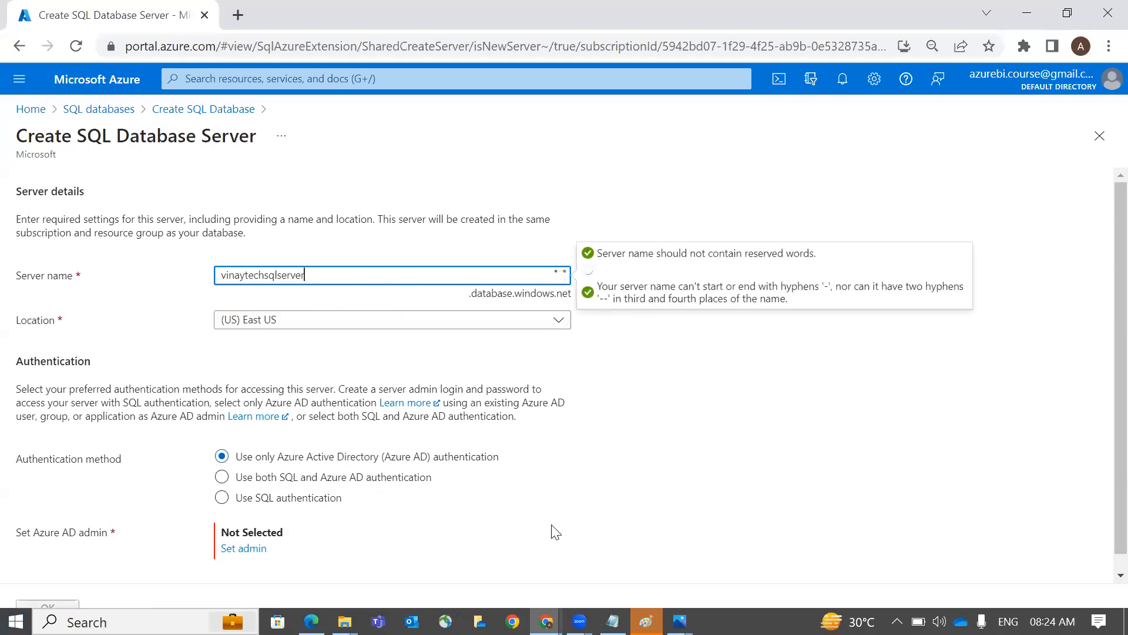
{"action": "key", "text": "ctrl+a"}
{"action": "key", "text": "ctrl+c"}
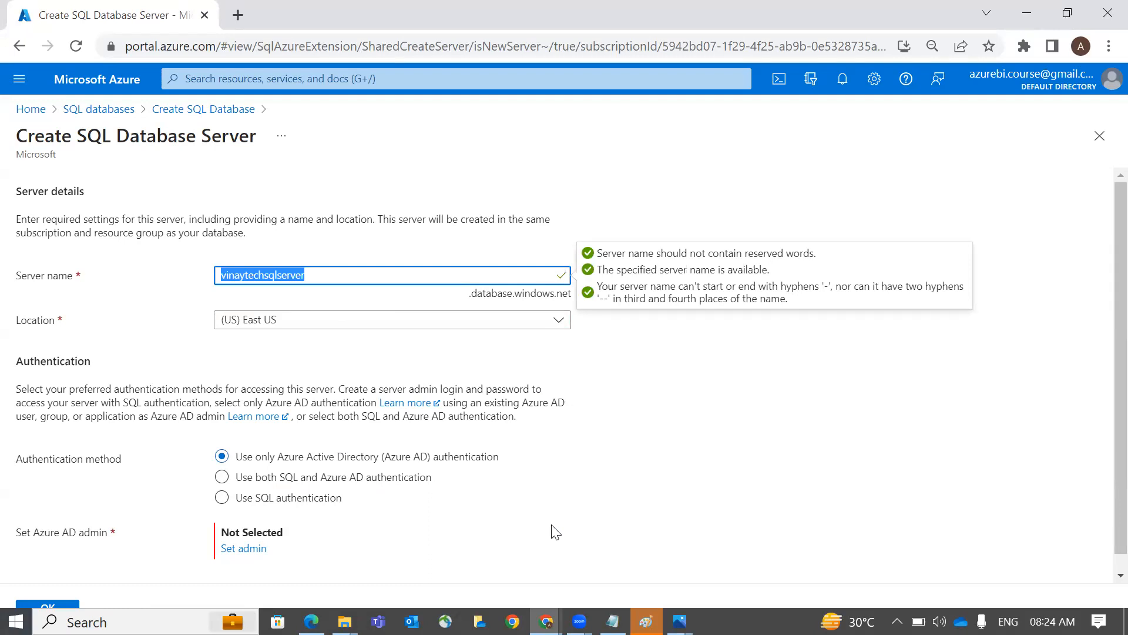
{"action": "left_click", "coordinate": [250, 335]}
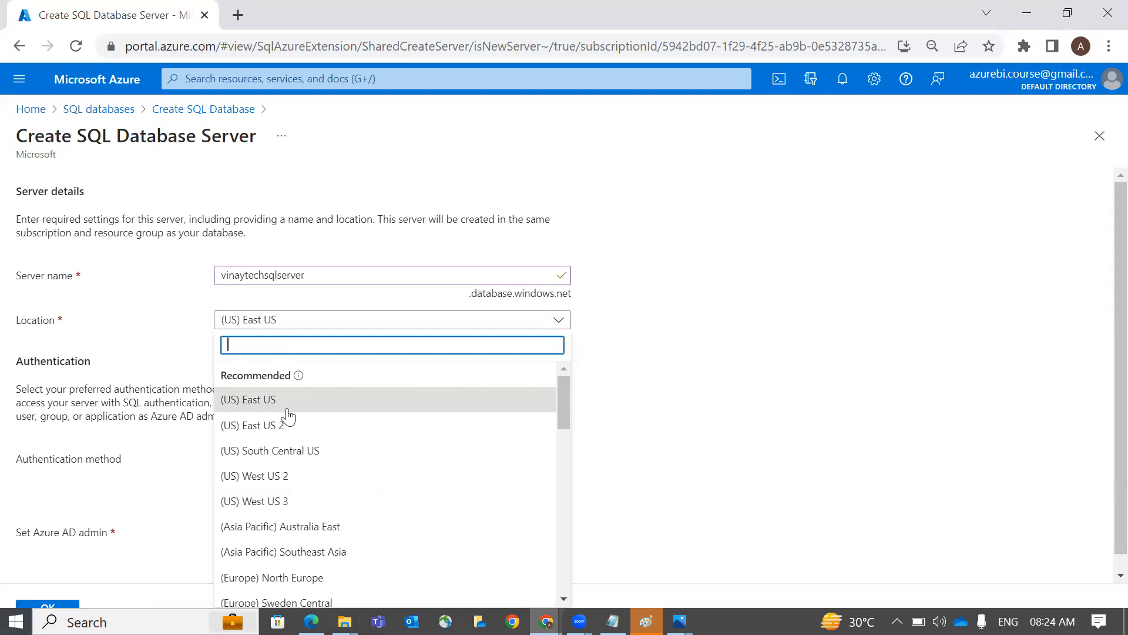
{"action": "mouse_move", "coordinate": [414, 390]}
{"action": "left_mouse_down"}
{"action": "mouse_move", "coordinate": [426, 520]}
{"action": "mouse_move", "coordinate": [406, 565]}
{"action": "left_mouse_up"}
{"action": "left_click_drag", "start_coordinate": [302, 421], "coordinate": [332, 373]}
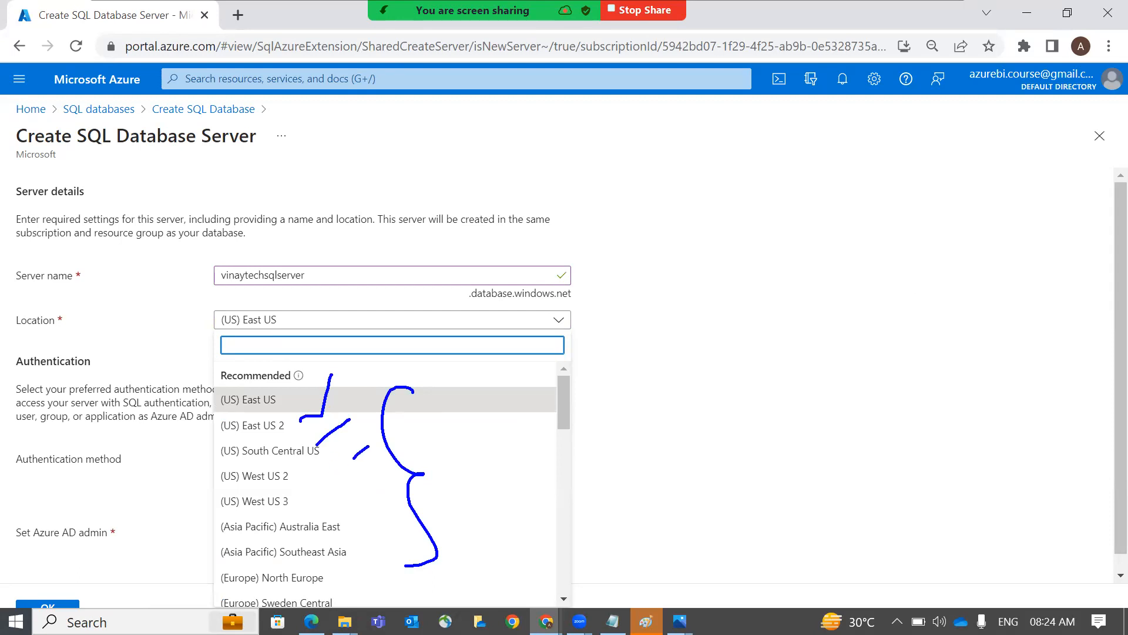
{"action": "key", "text": "super+Tab"}
{"action": "left_click", "coordinate": [375, 356]}
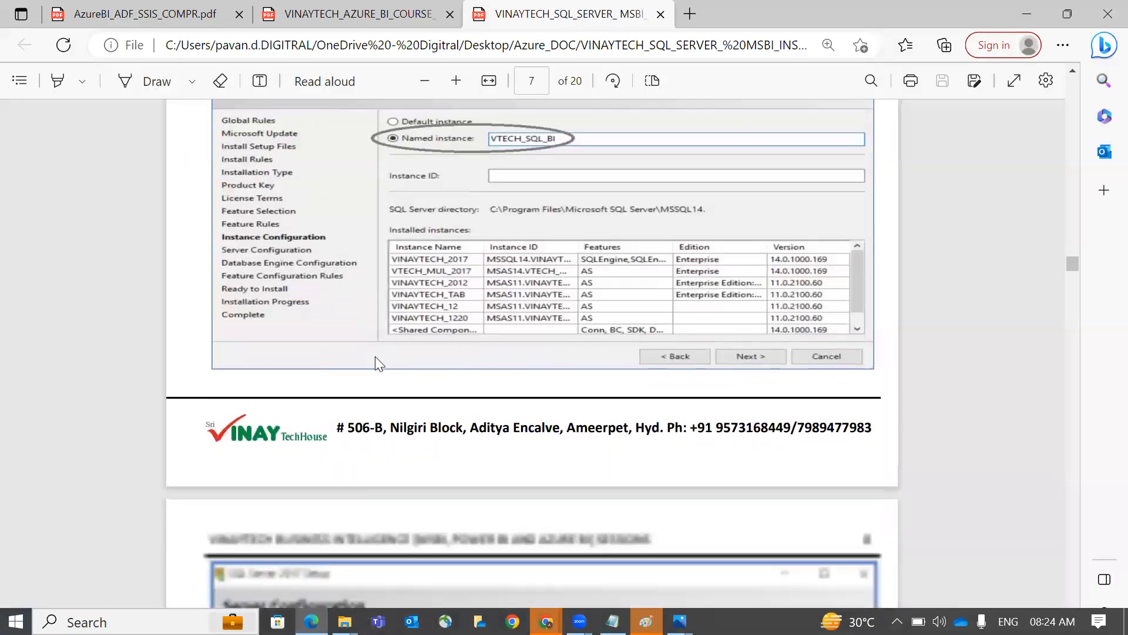
{"action": "scroll", "coordinate": [375, 356], "scroll_direction": "down", "scroll_amount": 3}
{"action": "scroll", "coordinate": [375, 356], "scroll_direction": "down", "scroll_amount": 3}
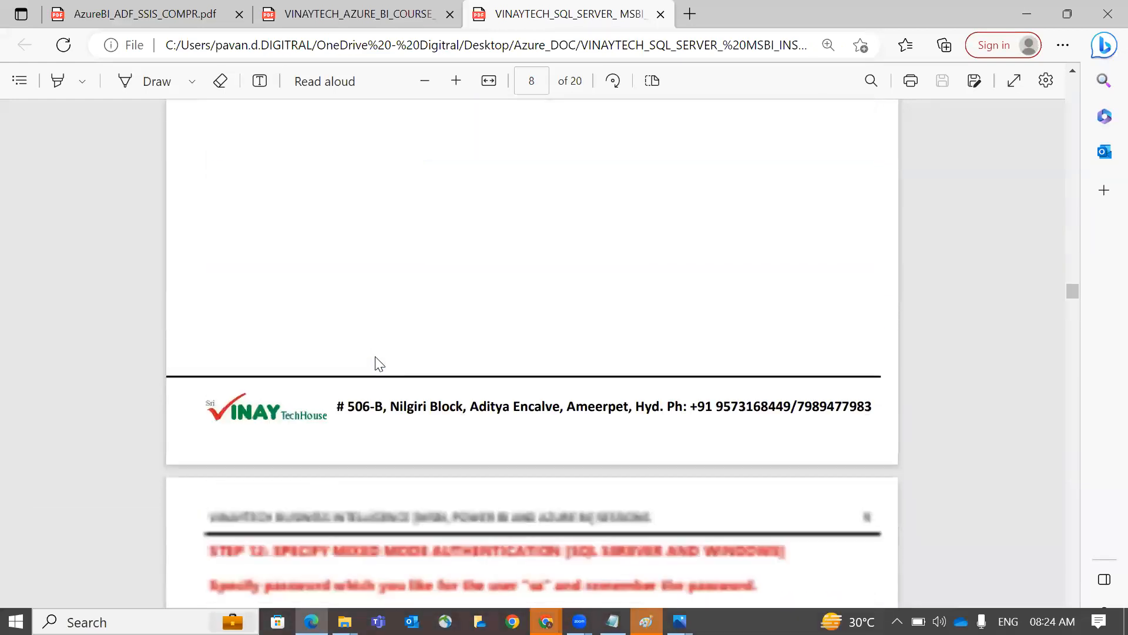
{"action": "scroll", "coordinate": [378, 364], "scroll_direction": "down", "scroll_amount": 10}
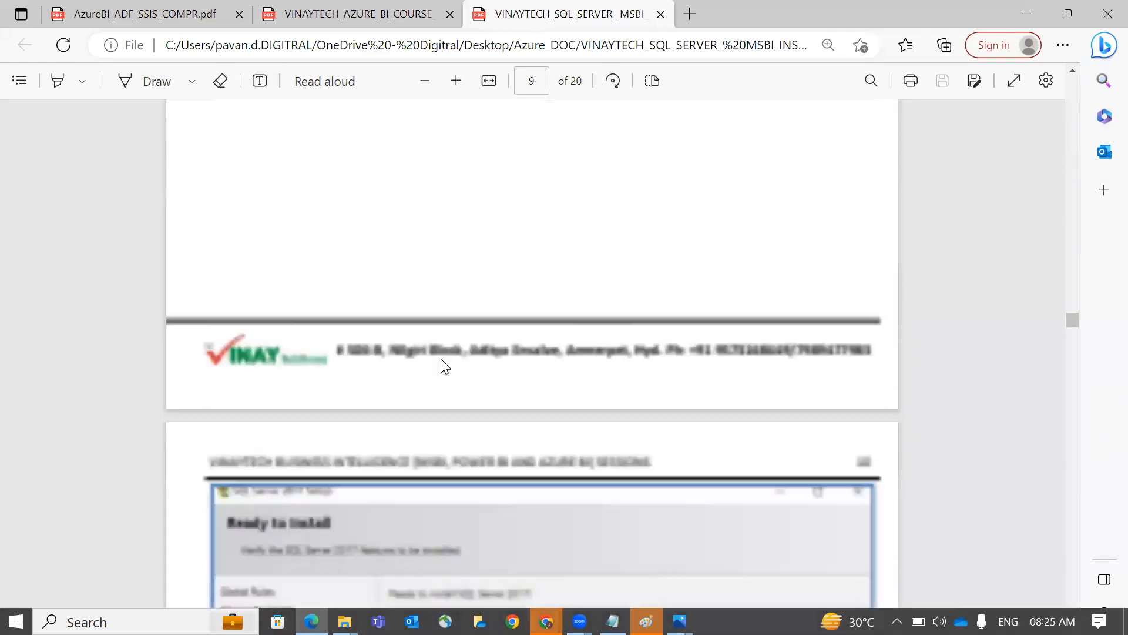
{"action": "scroll", "coordinate": [444, 365], "scroll_direction": "down", "scroll_amount": 8}
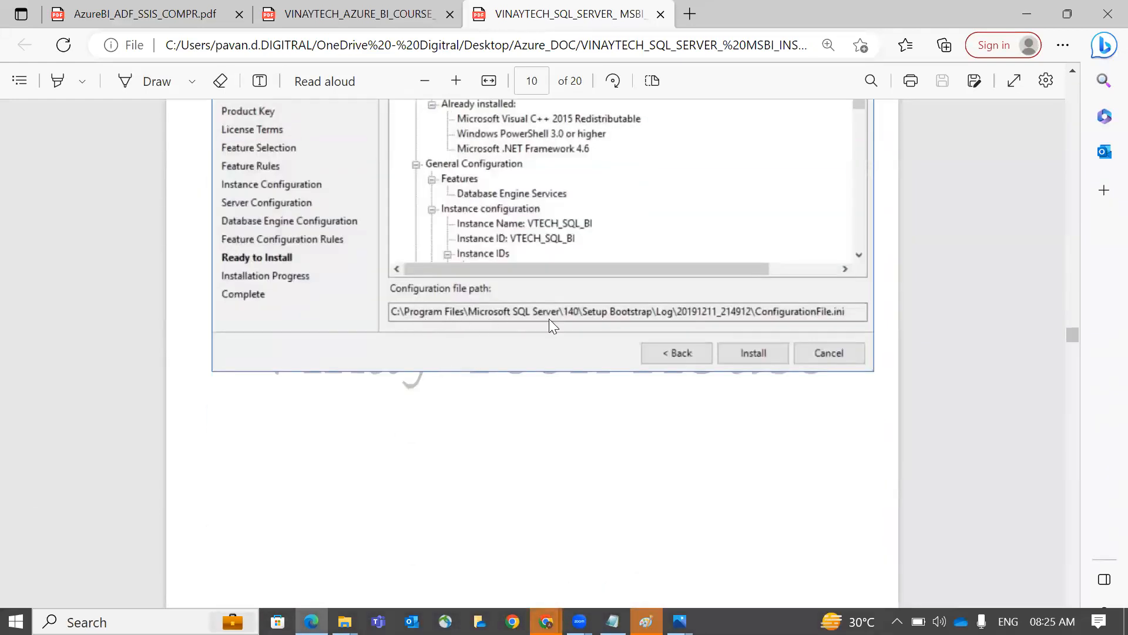
{"action": "key", "text": "alt+Tab"}
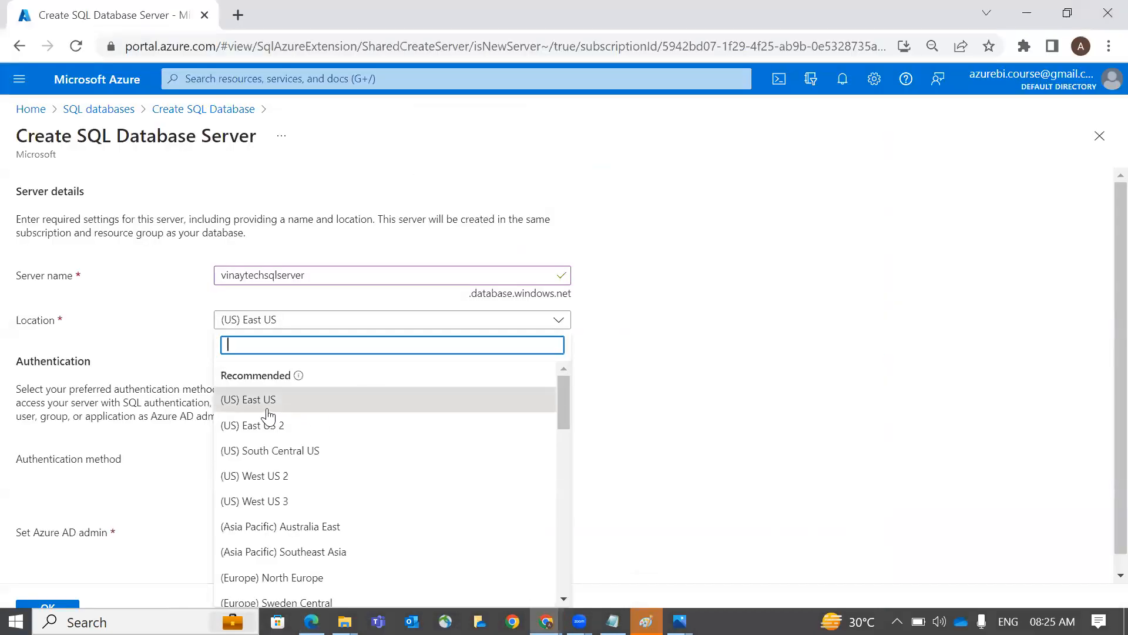
{"action": "left_click", "coordinate": [262, 402]}
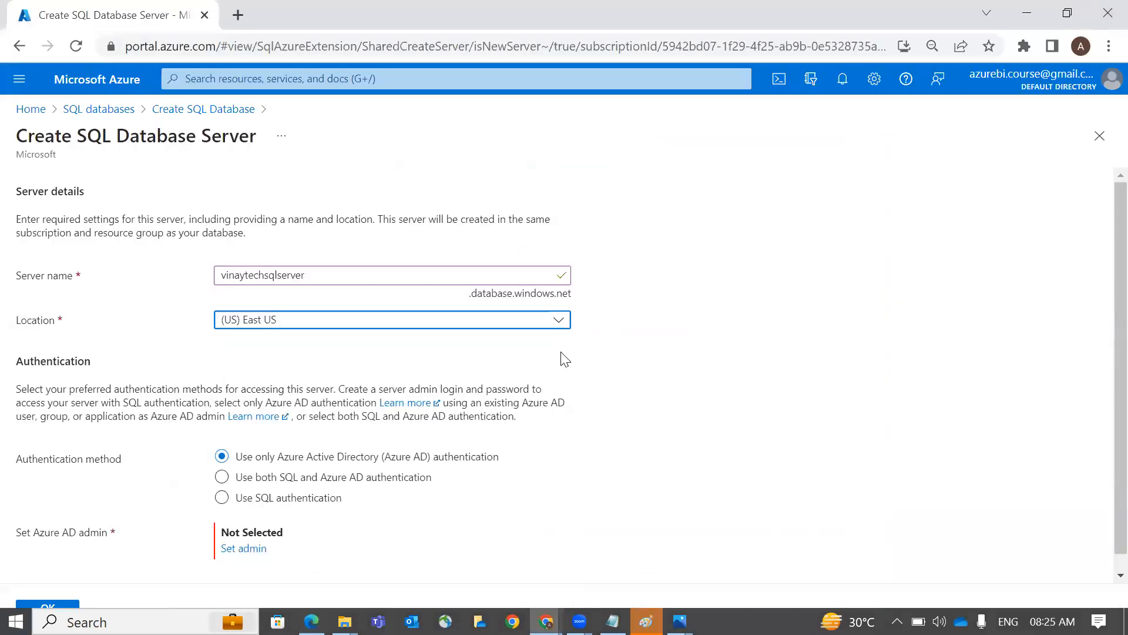
Choose SQL authentication for the server after checking the installation guide
{"action": "key", "text": "alt+Tab"}
{"action": "scroll", "coordinate": [523, 415], "scroll_direction": "down", "scroll_amount": 15}
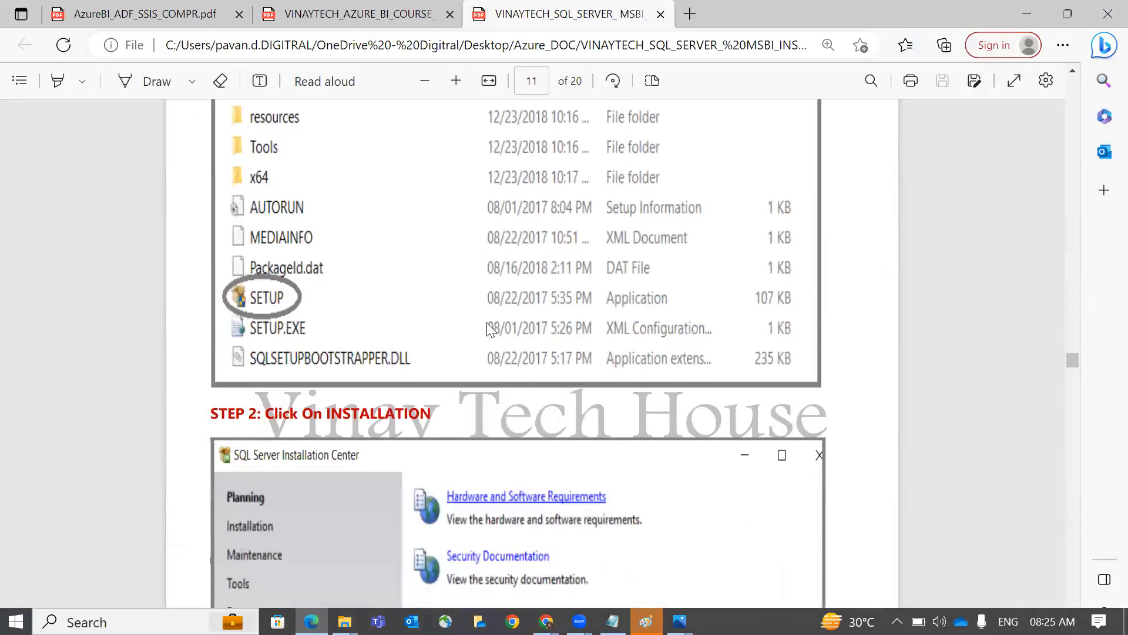
{"action": "key", "text": "alt+Tab"}
{"action": "left_click", "coordinate": [301, 486]}
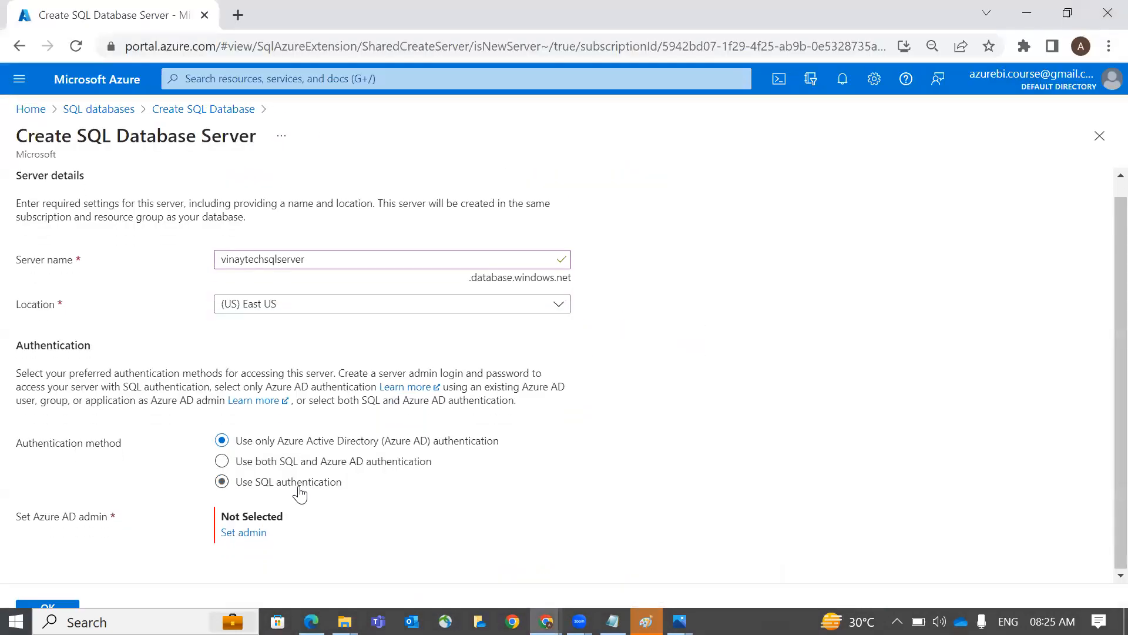
{"action": "scroll", "coordinate": [305, 473], "scroll_direction": "down", "scroll_amount": 1}
Enter the suggested admin login and the admin password twice, then submit the server form
{"action": "left_click", "coordinate": [305, 472]}
{"action": "key", "text": "ctrl+v"}
{"action": "left_click", "coordinate": [406, 501]}
{"action": "type", "text": "Password1"}
{"action": "key", "text": "Tab"}
{"action": "type", "text": "Password1"}
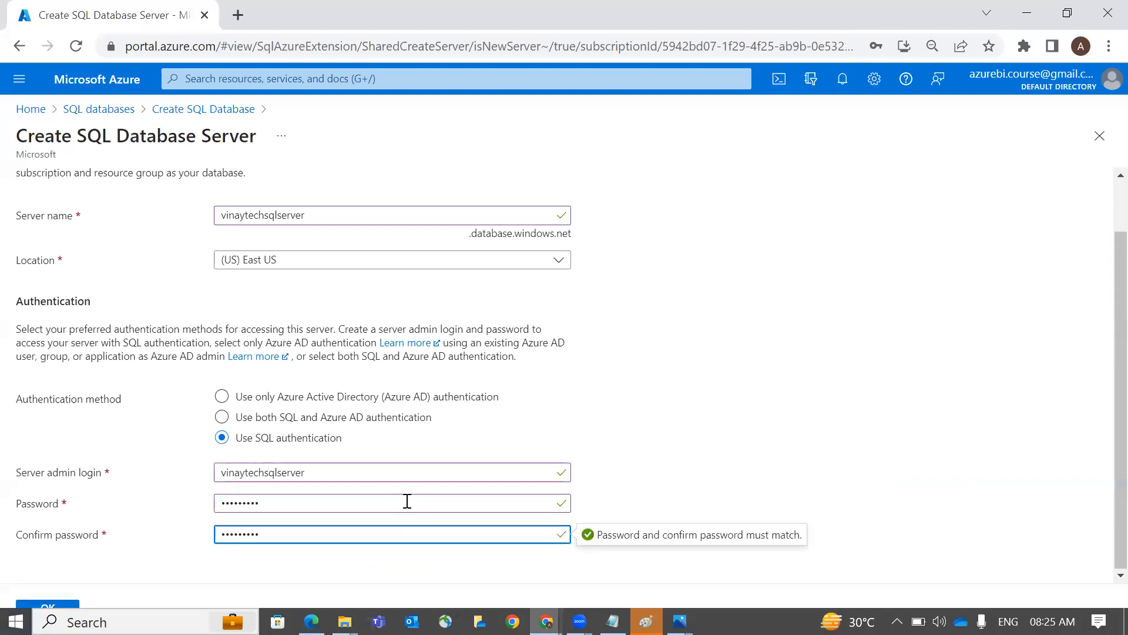
{"action": "left_click", "coordinate": [248, 592]}
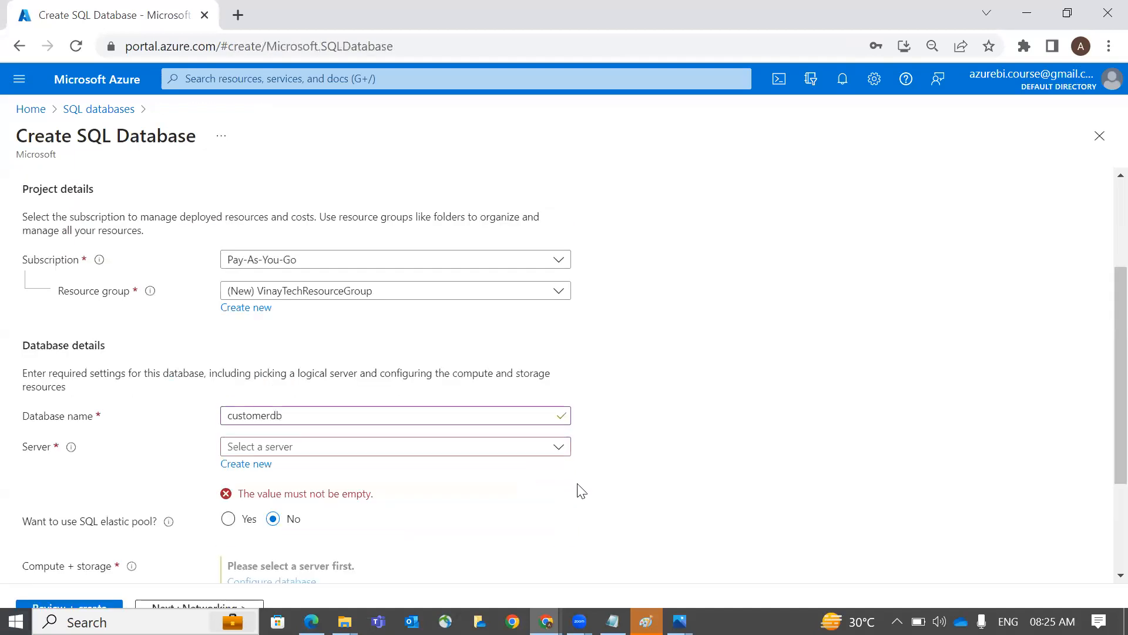
Open Configure database under Compute + storage for customerdb on the new East US server
{"action": "scroll", "coordinate": [578, 488], "scroll_direction": "down", "scroll_amount": 2}
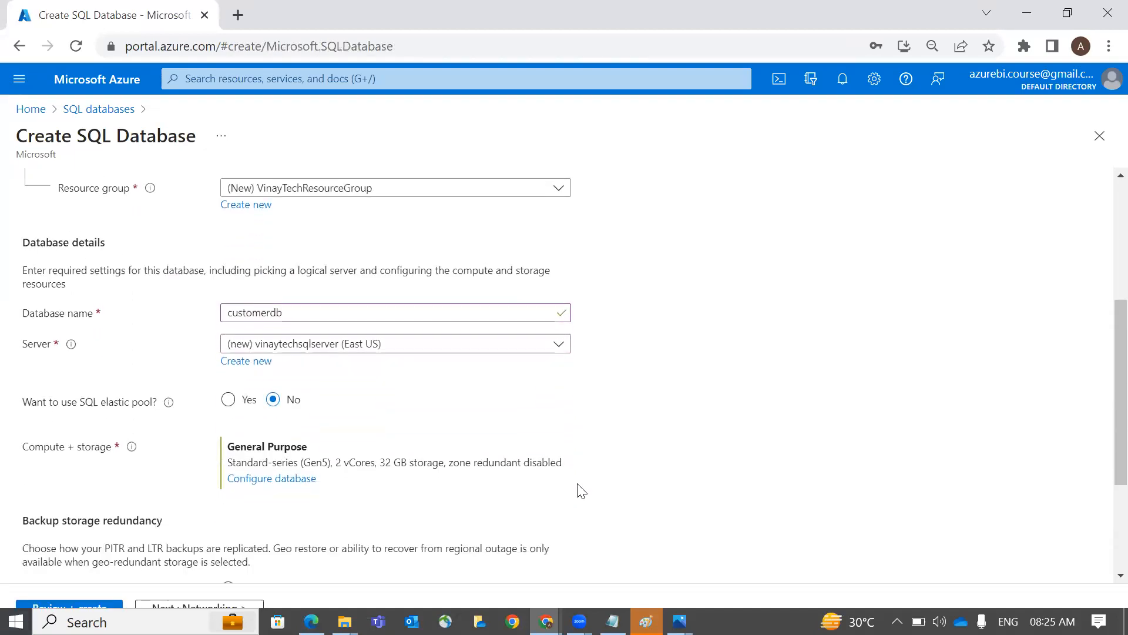
{"action": "scroll", "coordinate": [516, 466], "scroll_direction": "down", "scroll_amount": 3}
{"action": "scroll", "coordinate": [390, 382], "scroll_direction": "up", "scroll_amount": 1}
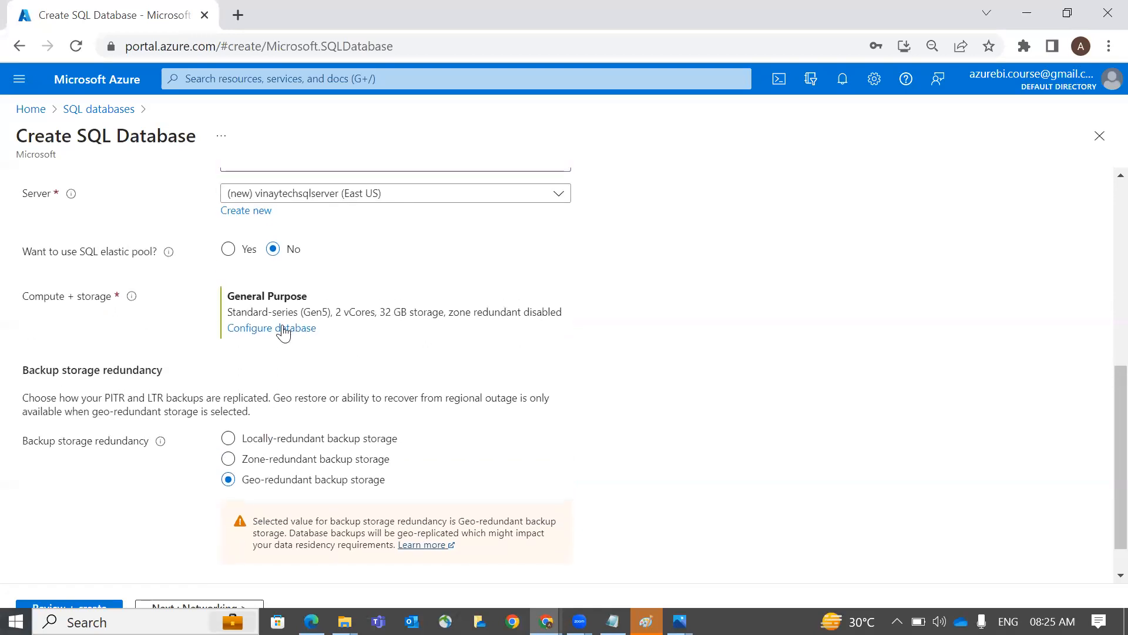
{"action": "left_click", "coordinate": [283, 330]}
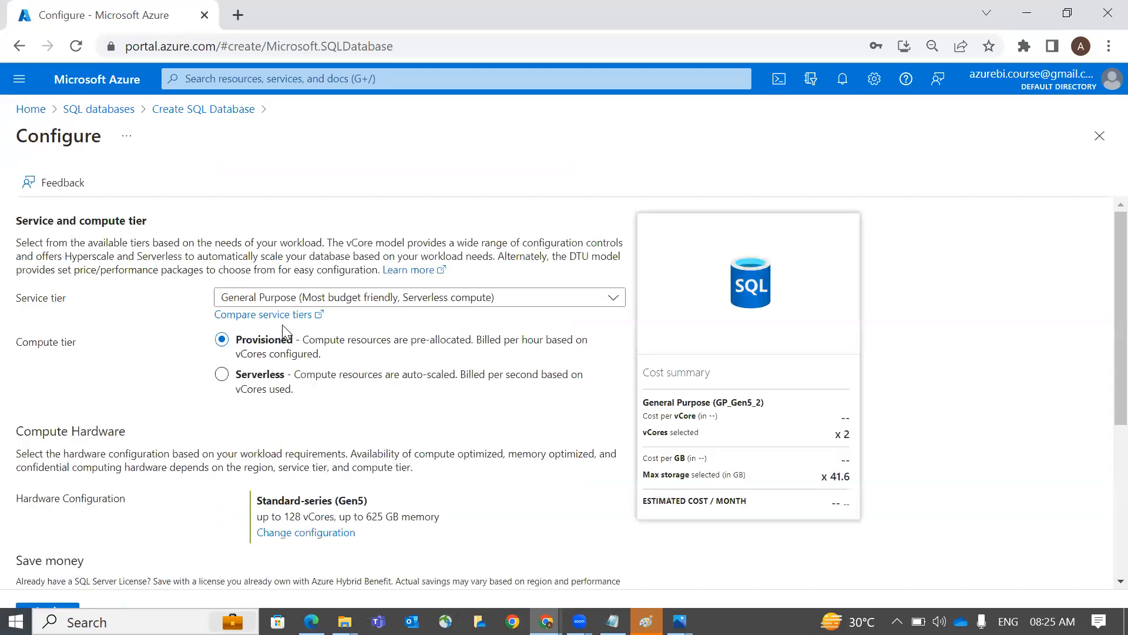
Compare Standard (250 GB), Premium (750 GB) and Hyperscale service tiers and their storage sizes
{"action": "left_click", "coordinate": [332, 300]}
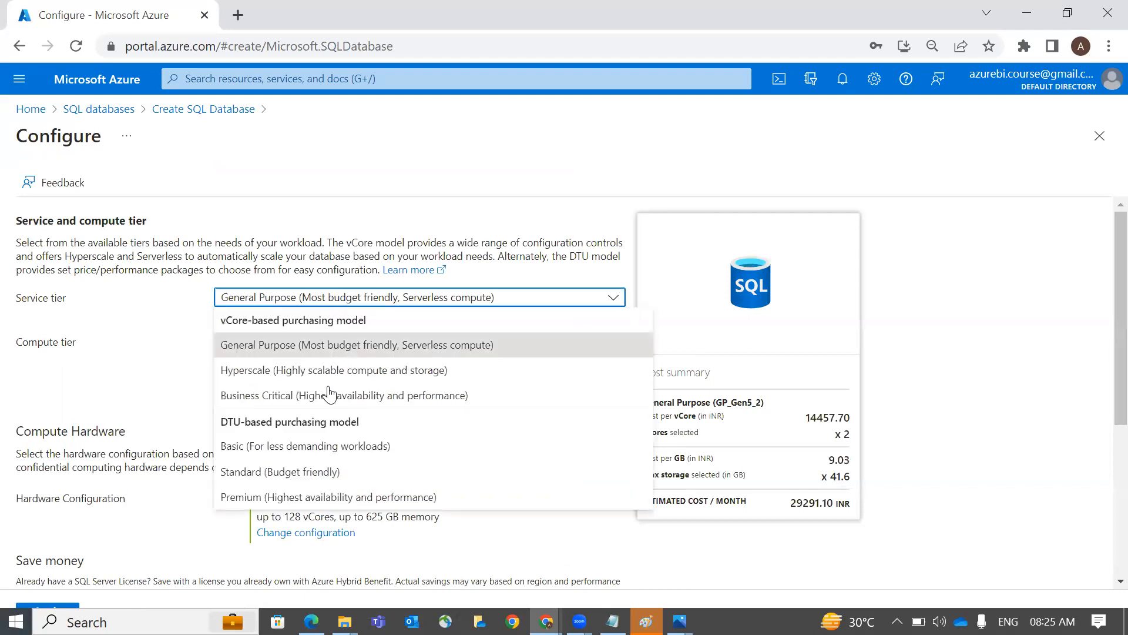
{"action": "left_click", "coordinate": [328, 458]}
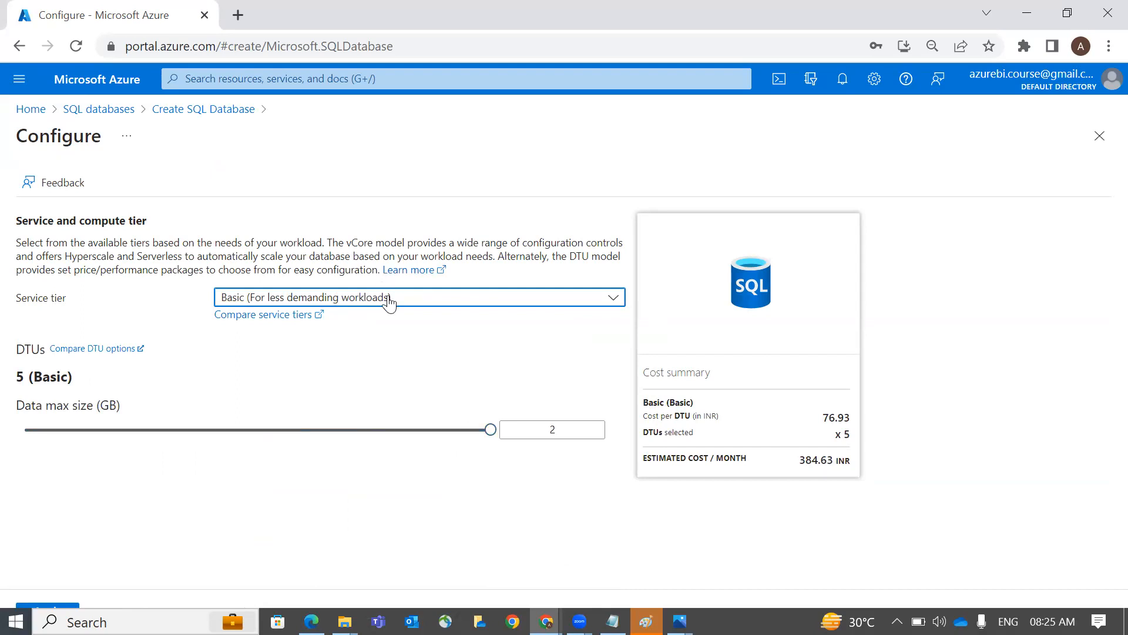
{"action": "left_click", "coordinate": [389, 302]}
{"action": "left_click", "coordinate": [372, 470]}
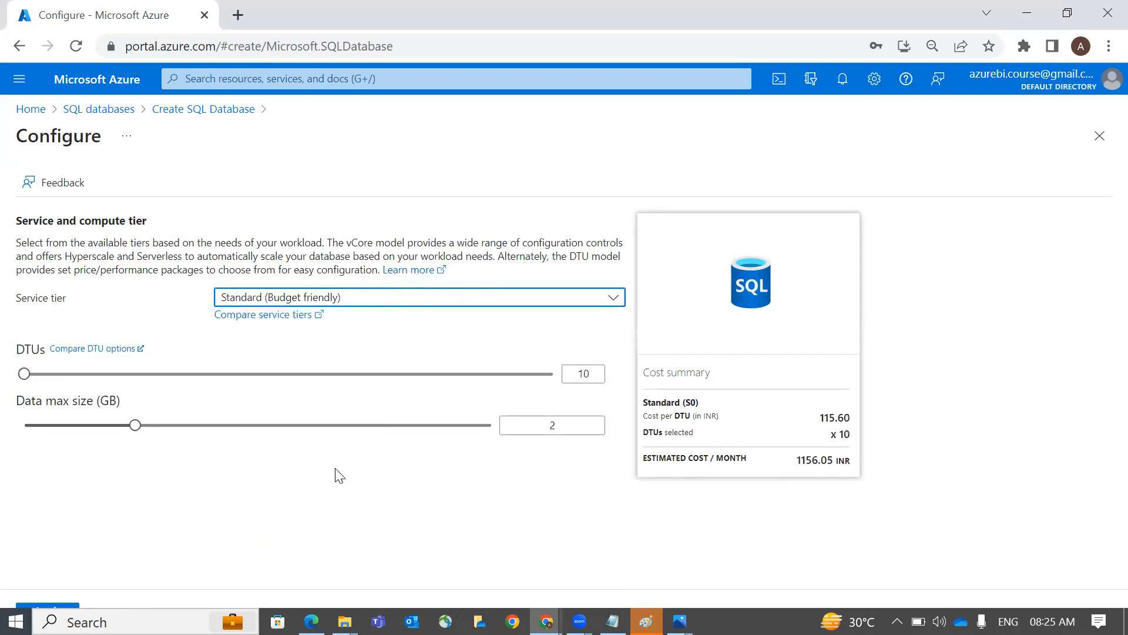
{"action": "left_click", "coordinate": [298, 424]}
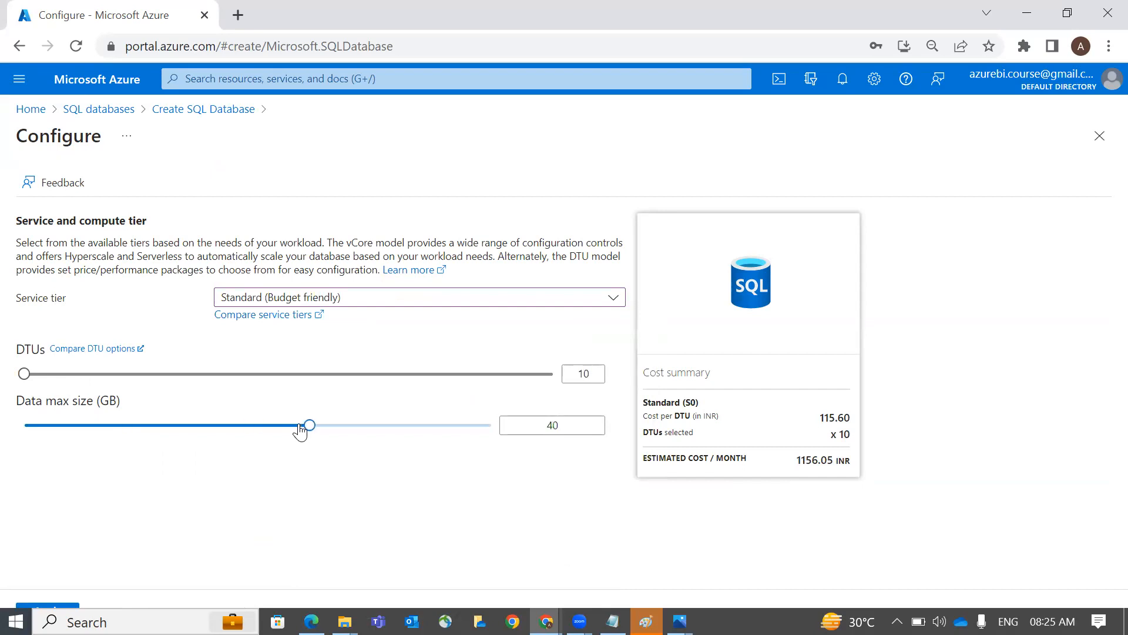
{"action": "left_click_drag", "start_coordinate": [388, 434], "coordinate": [496, 431]}
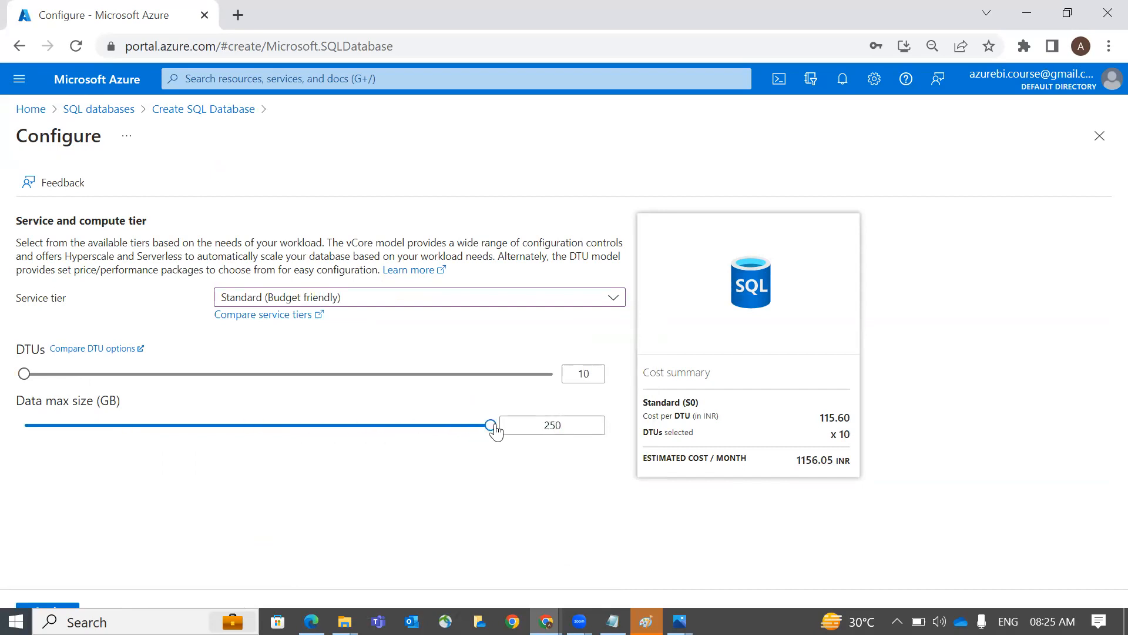
{"action": "double_click", "coordinate": [594, 423]}
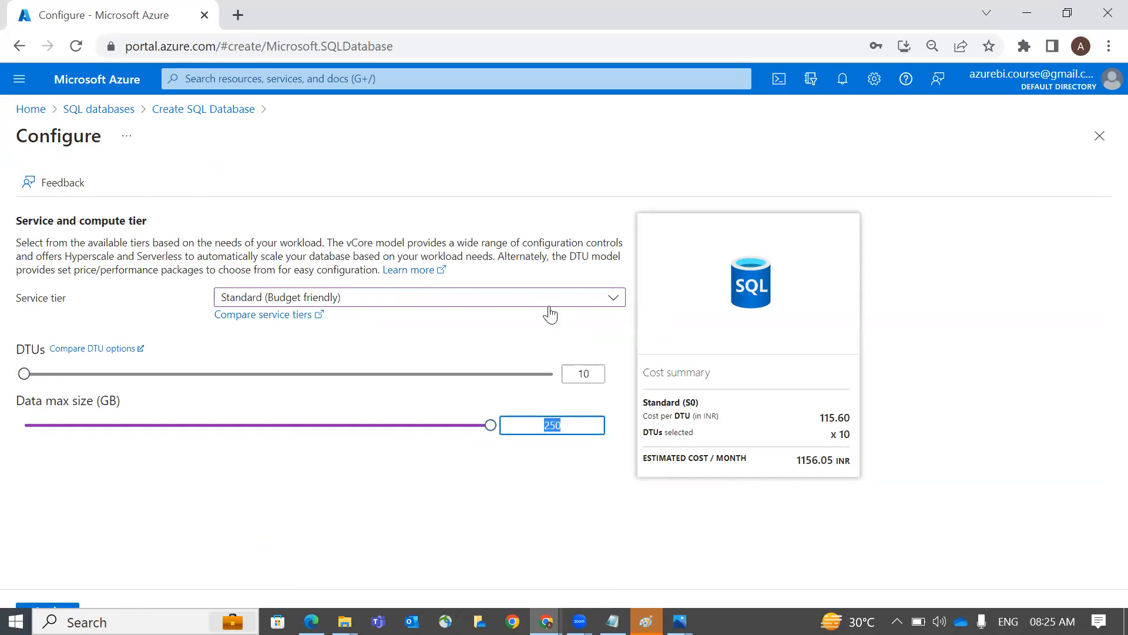
{"action": "left_click", "coordinate": [549, 300]}
{"action": "left_click", "coordinate": [509, 475]}
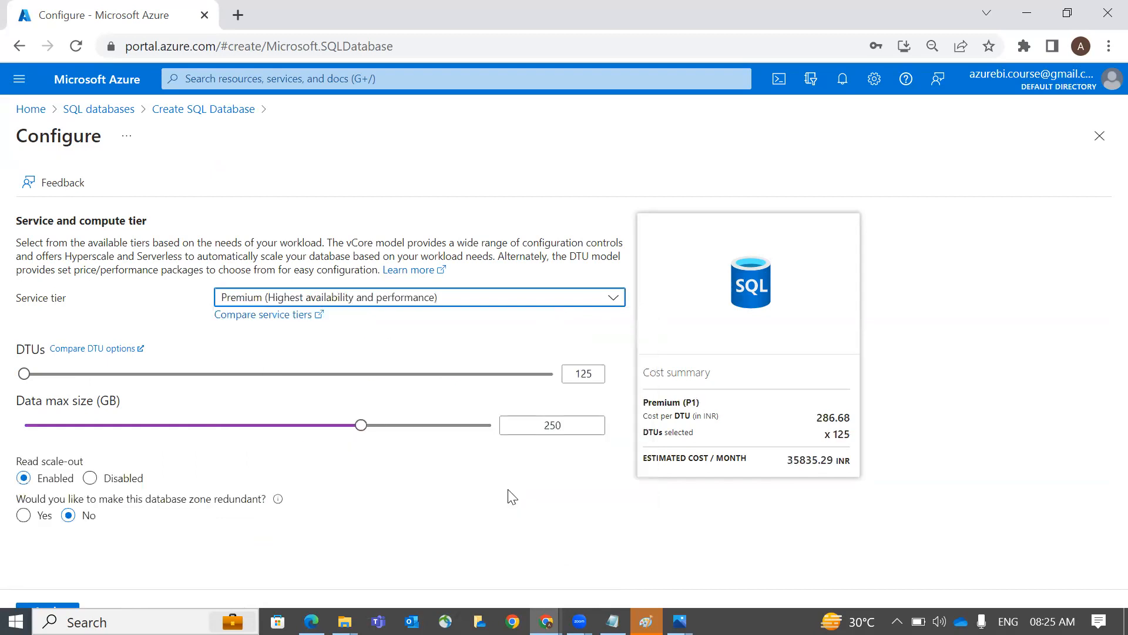
{"action": "left_click", "coordinate": [465, 425]}
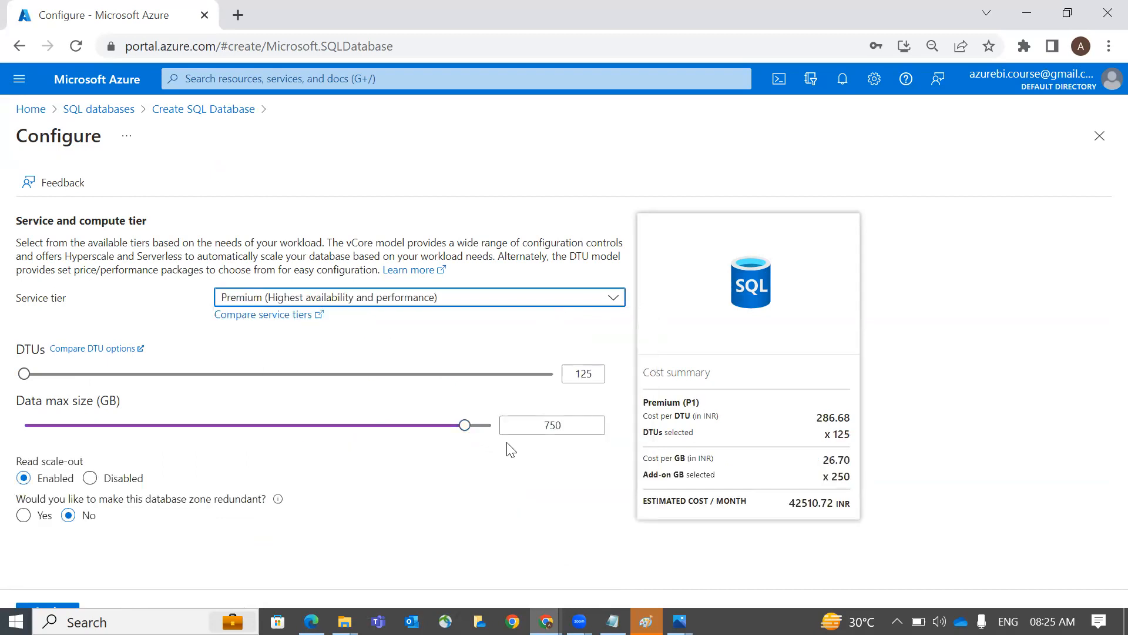
{"action": "left_click", "coordinate": [500, 301]}
{"action": "left_click", "coordinate": [447, 369]}
Choose the Basic tier with 1 GB max size, review the 384.63 per-month estimate, and apply
{"action": "scroll", "coordinate": [446, 368], "scroll_direction": "down", "scroll_amount": 4}
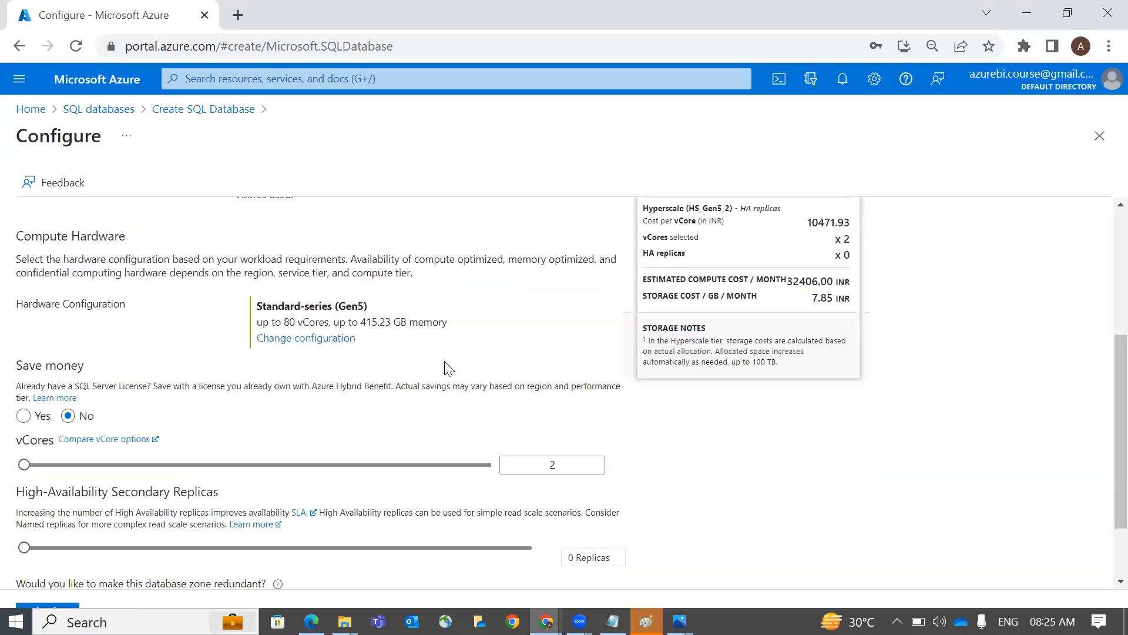
{"action": "scroll", "coordinate": [447, 369], "scroll_direction": "up", "scroll_amount": 4}
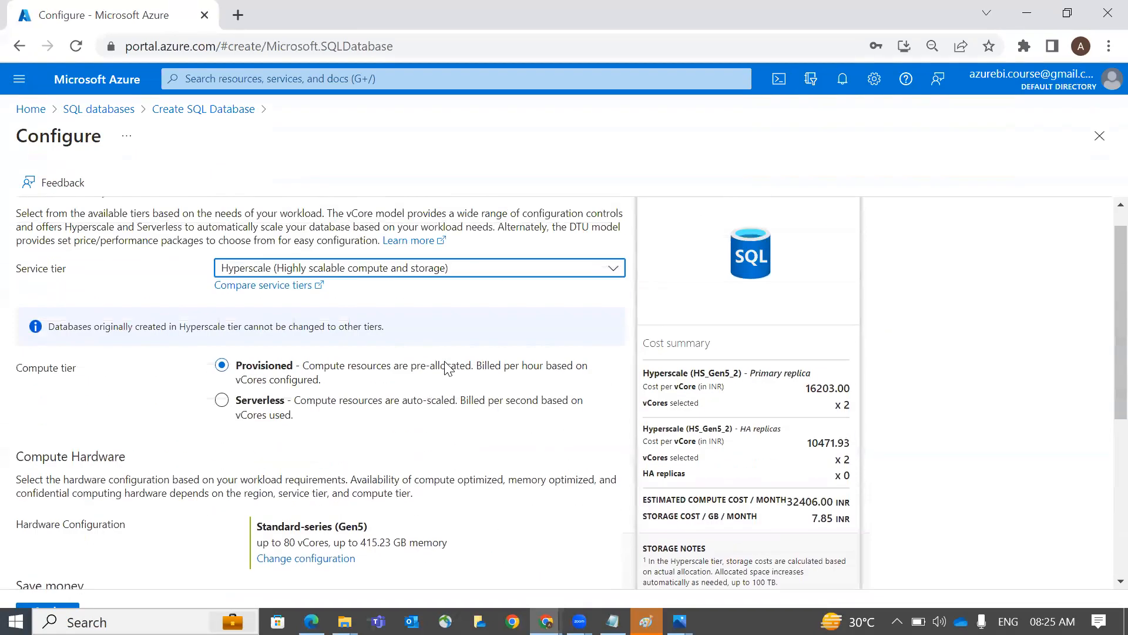
{"action": "left_click", "coordinate": [465, 269]}
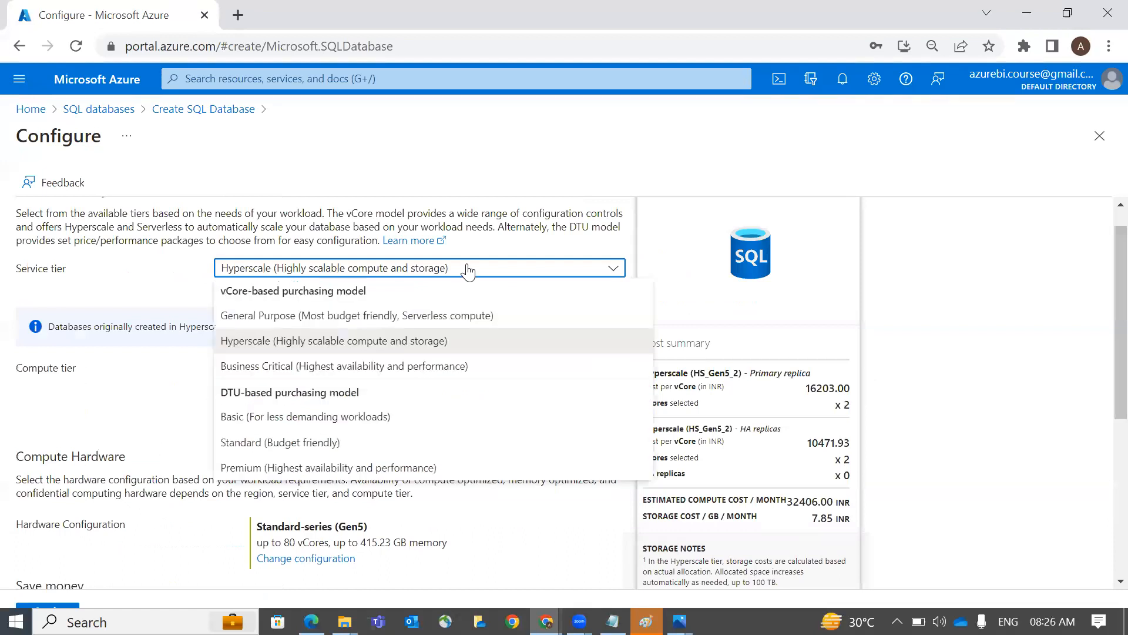
{"action": "left_click", "coordinate": [418, 418]}
{"action": "left_click", "coordinate": [317, 431]}
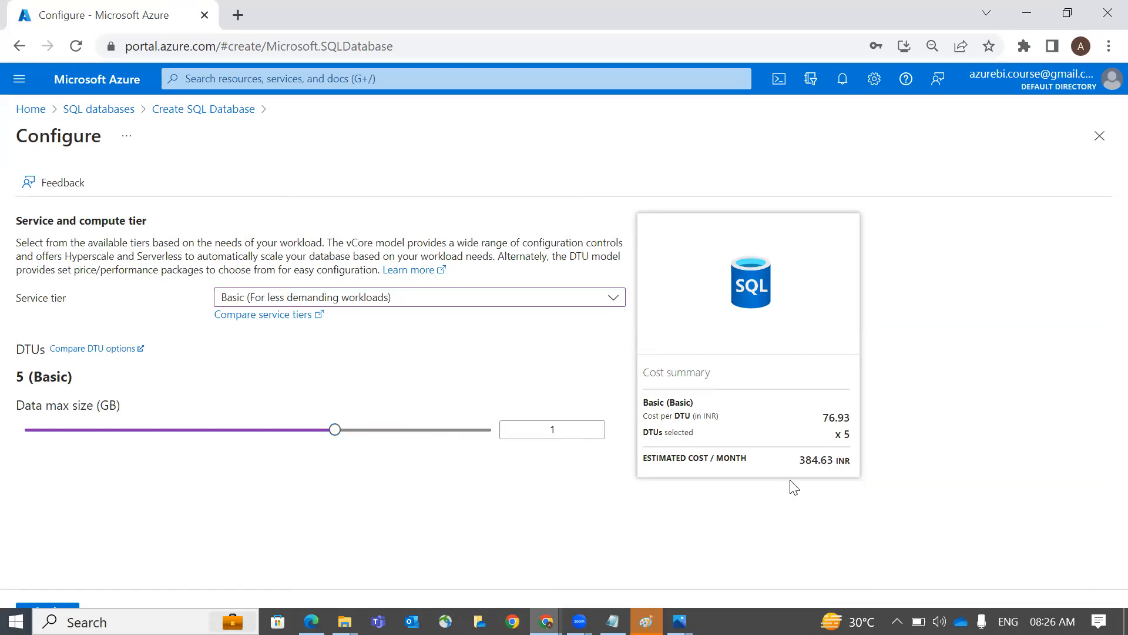
{"action": "left_click_drag", "start_coordinate": [822, 416], "coordinate": [852, 437]}
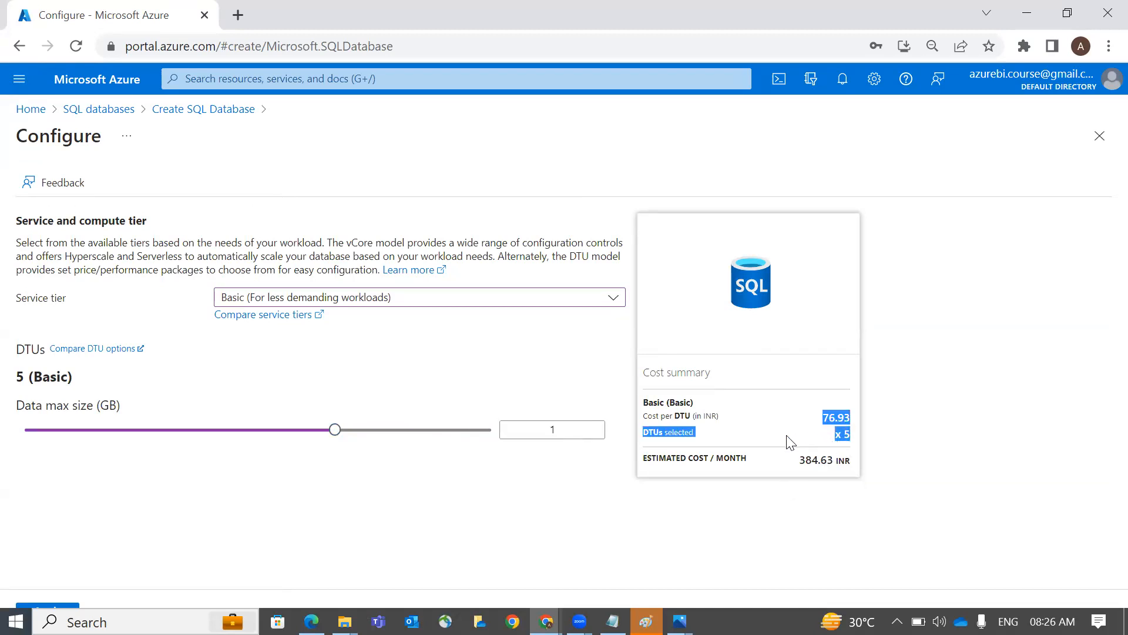
{"action": "left_click", "coordinate": [742, 461]}
{"action": "left_click_drag", "start_coordinate": [750, 461], "coordinate": [717, 462]}
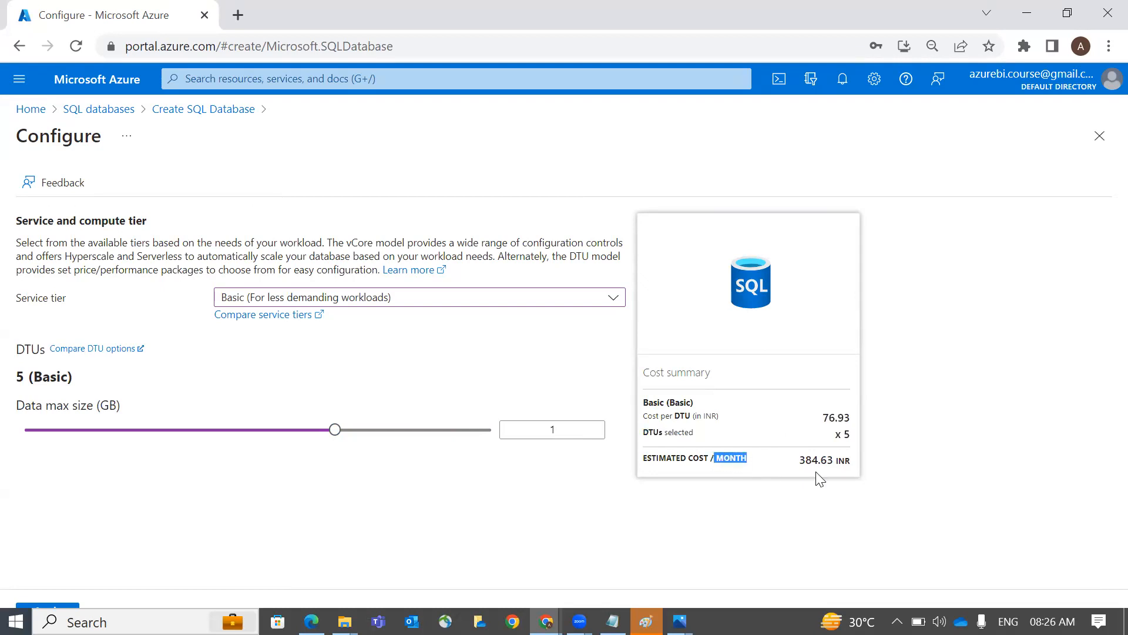
{"action": "left_click_drag", "start_coordinate": [800, 460], "coordinate": [842, 465]}
{"action": "left_click_drag", "start_coordinate": [745, 463], "coordinate": [707, 462]}
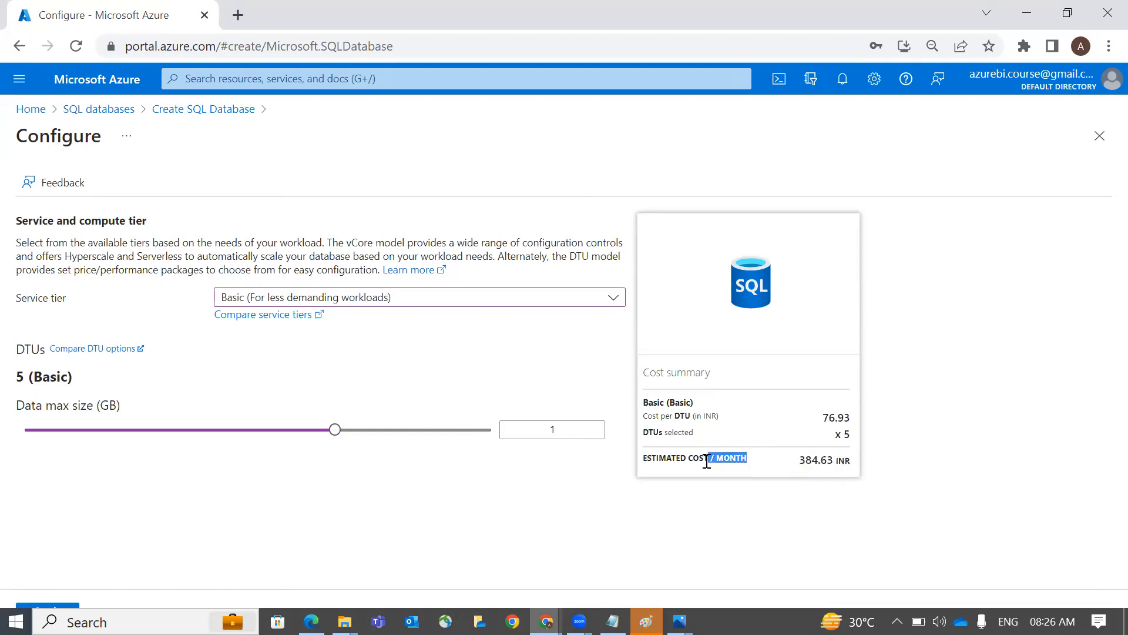
{"action": "left_click", "coordinate": [553, 487]}
{"action": "left_click", "coordinate": [48, 605]}
Set backup storage redundancy to Locally-redundant backup storage
{"action": "left_click", "coordinate": [286, 448]}
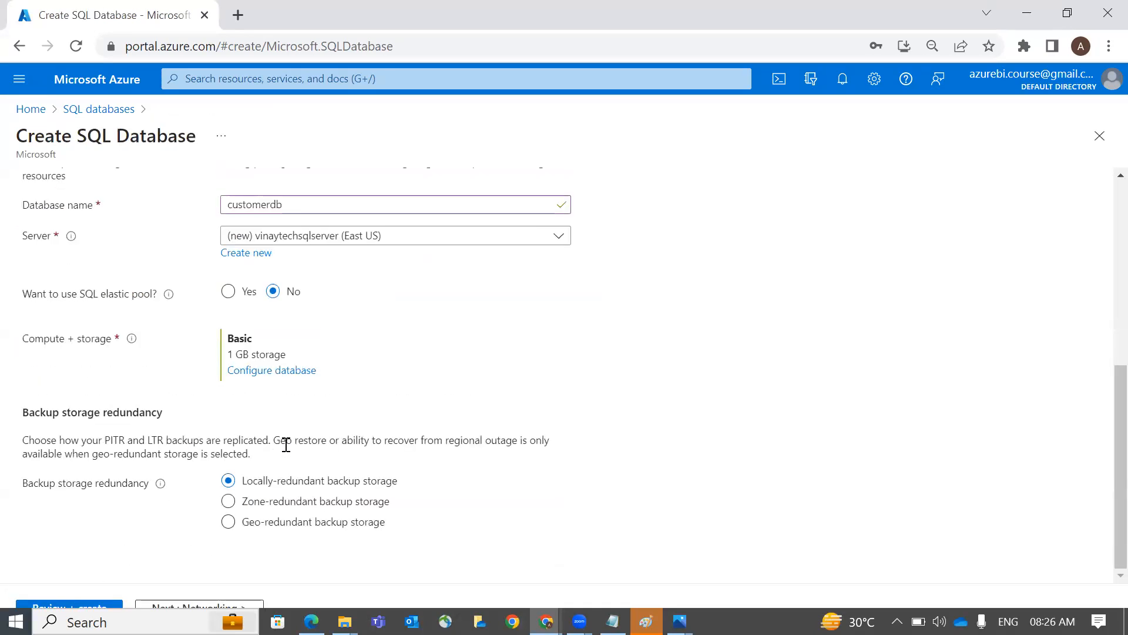
{"action": "left_click_drag", "start_coordinate": [23, 486], "coordinate": [148, 491]}
{"action": "left_click", "coordinate": [197, 516]}
Review the customerdb settings summary and submit the database for creation
{"action": "left_click", "coordinate": [97, 607]}
{"action": "scroll", "coordinate": [259, 457], "scroll_direction": "down", "scroll_amount": 9}
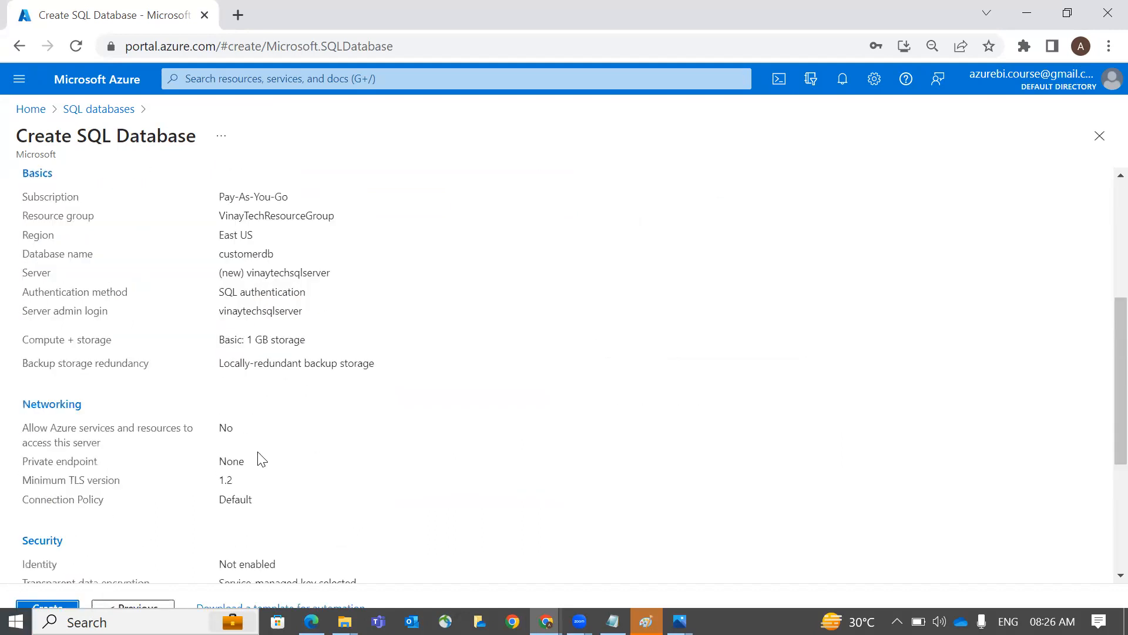
{"action": "scroll", "coordinate": [114, 534], "scroll_direction": "up", "scroll_amount": 9}
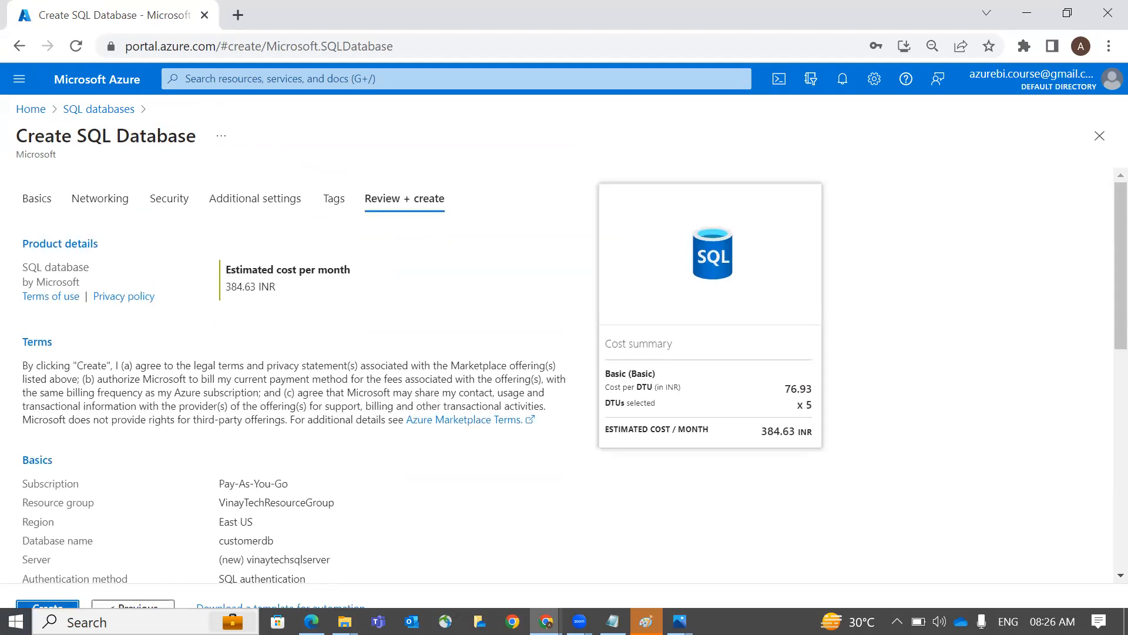
{"action": "left_click", "coordinate": [646, 621]}
{"action": "key", "text": "alt+Tab"}
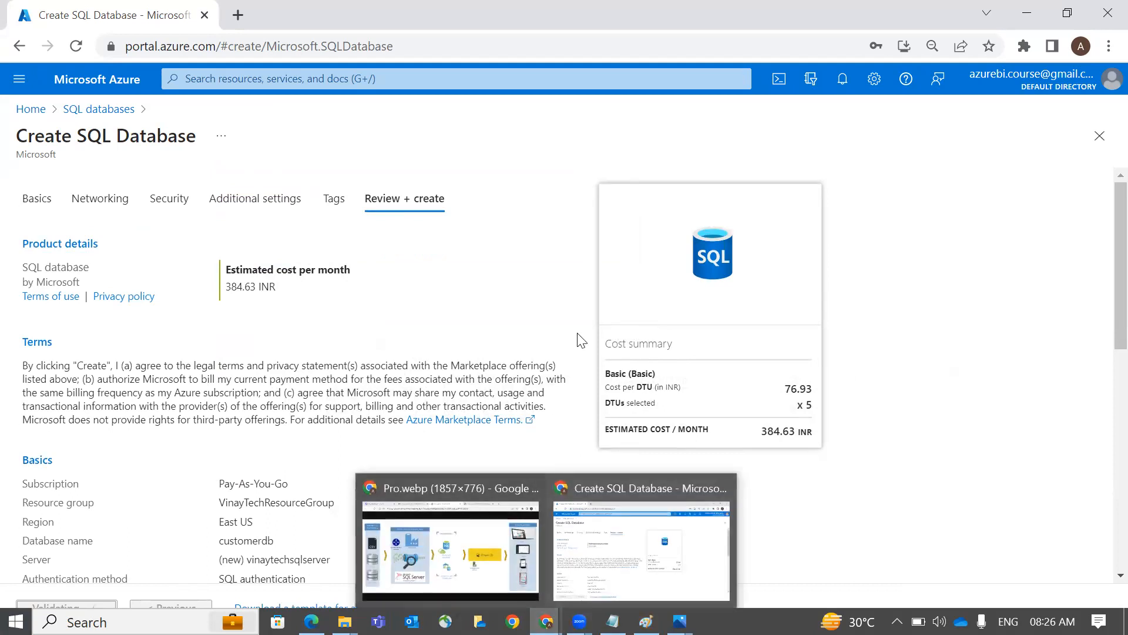
Check the deployment notifications, then bring the Paint diagram to the front
{"action": "left_click", "coordinate": [843, 87]}
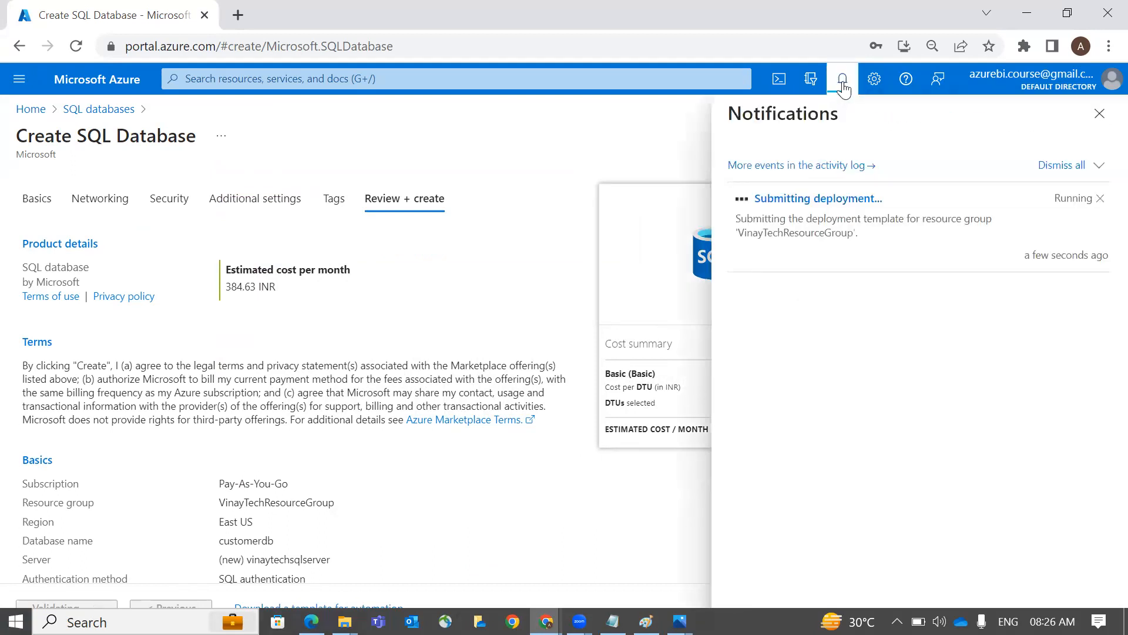
{"action": "left_click", "coordinate": [844, 88]}
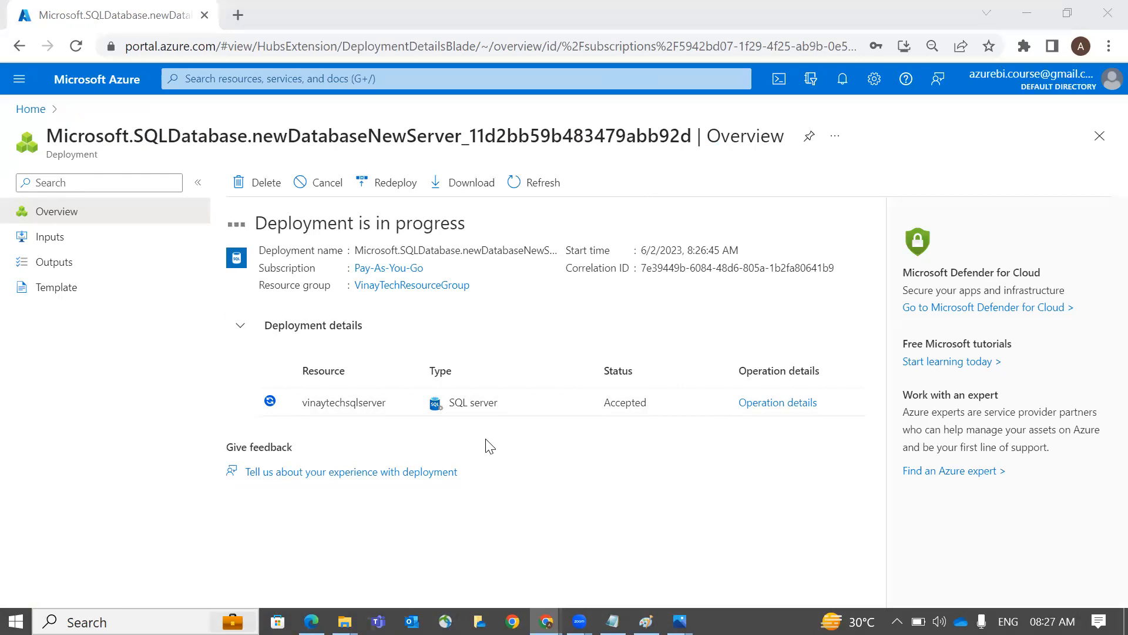
{"action": "key", "text": "alt+Tab"}
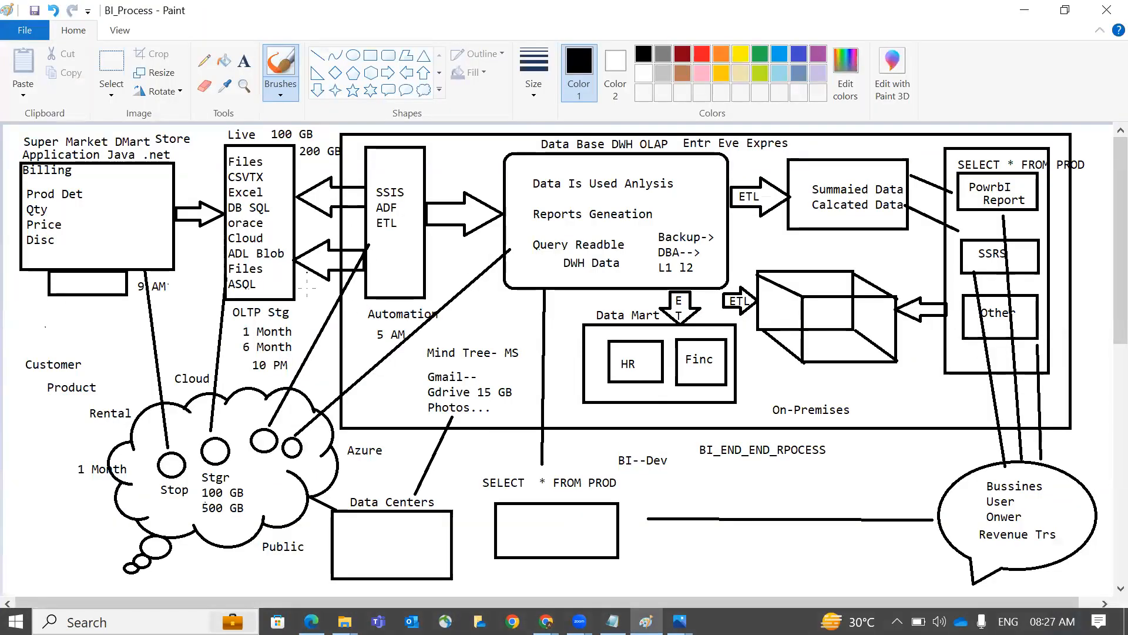
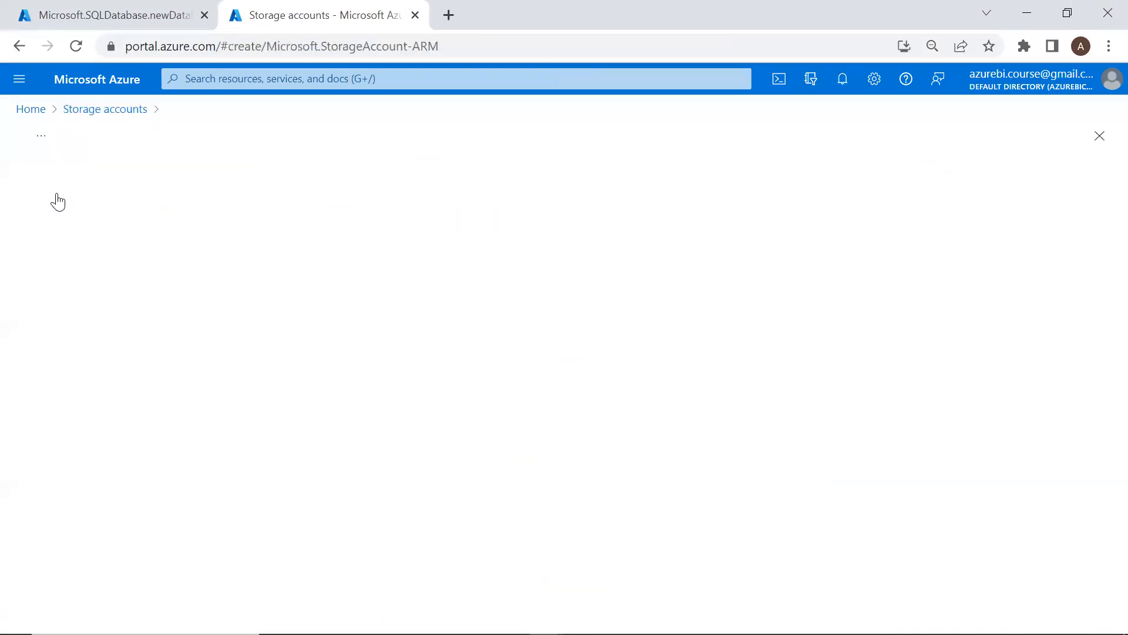
Pick VinayTechResourceGroup and name the storage account azurestorageacntnew
{"action": "scroll", "coordinate": [215, 322], "scroll_direction": "down", "scroll_amount": 3}
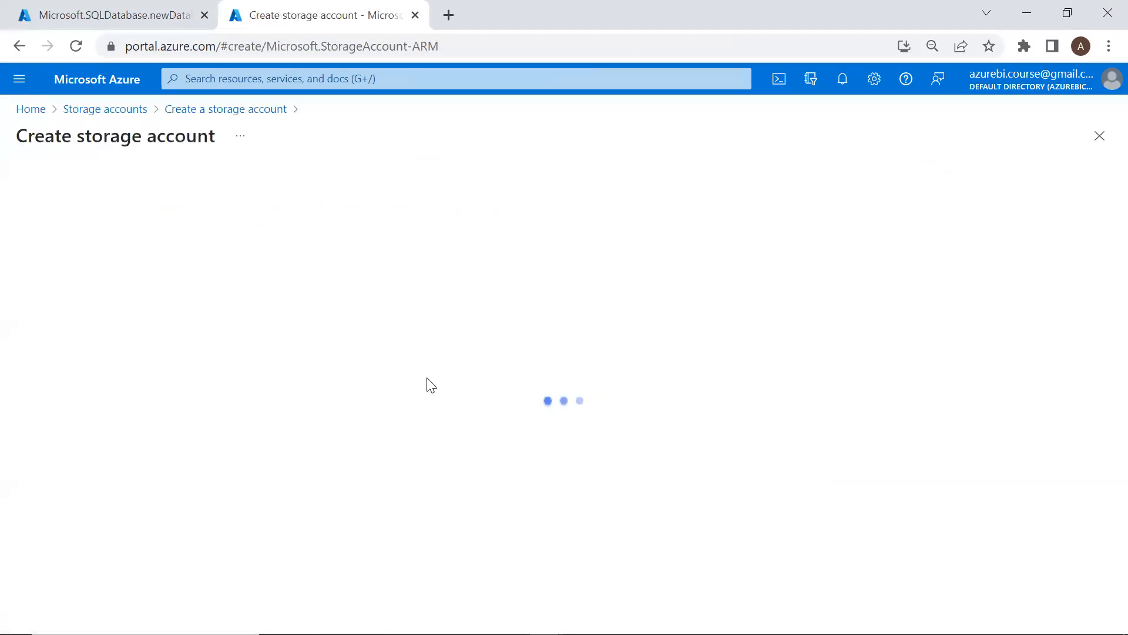
{"action": "left_click", "coordinate": [419, 403]}
{"action": "left_click", "coordinate": [371, 449]}
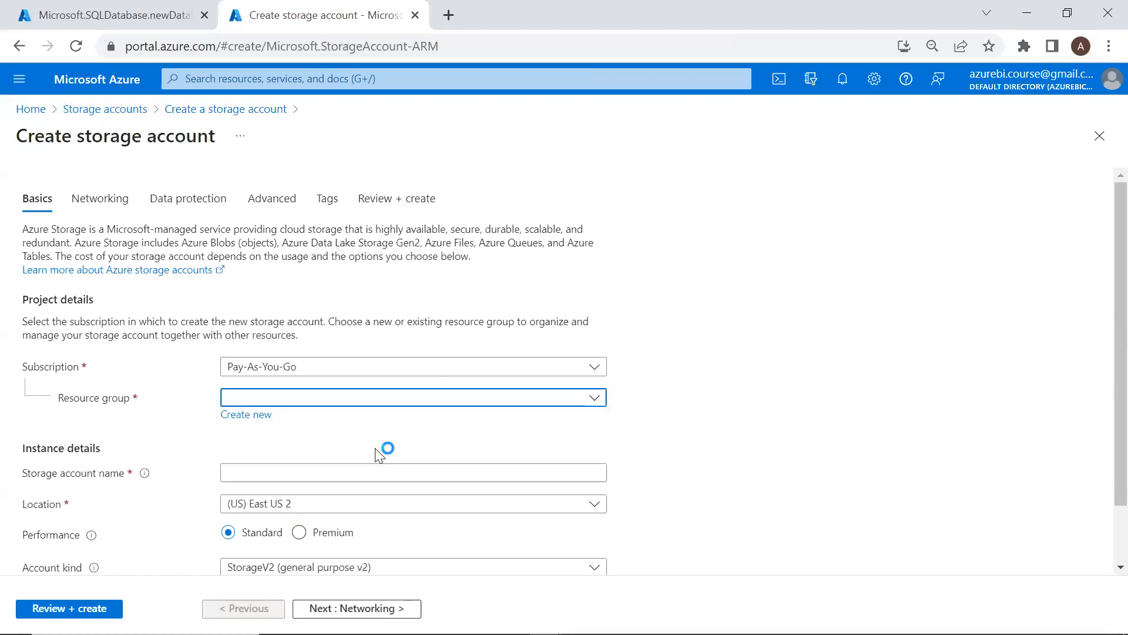
{"action": "left_click", "coordinate": [304, 470]}
{"action": "type", "text": "da"}
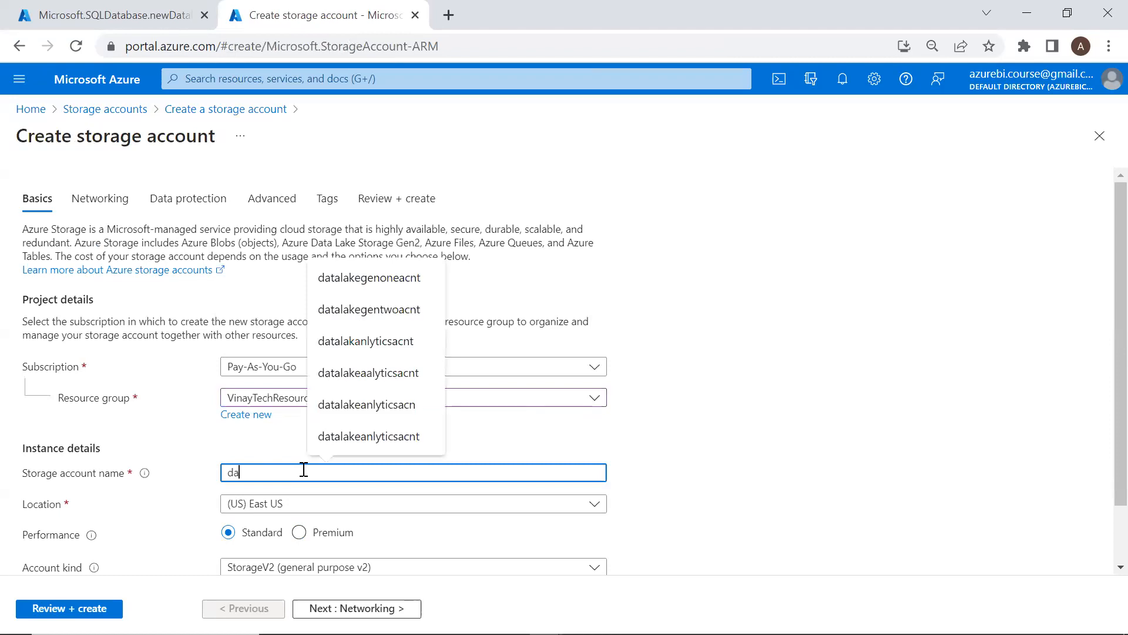
{"action": "type", "text": "t"}
{"action": "key", "text": "BackSpace"}
{"action": "key", "text": "BackSpace"}
{"action": "key", "text": "BackSpace"}
{"action": "type", "text": "azurestgo"}
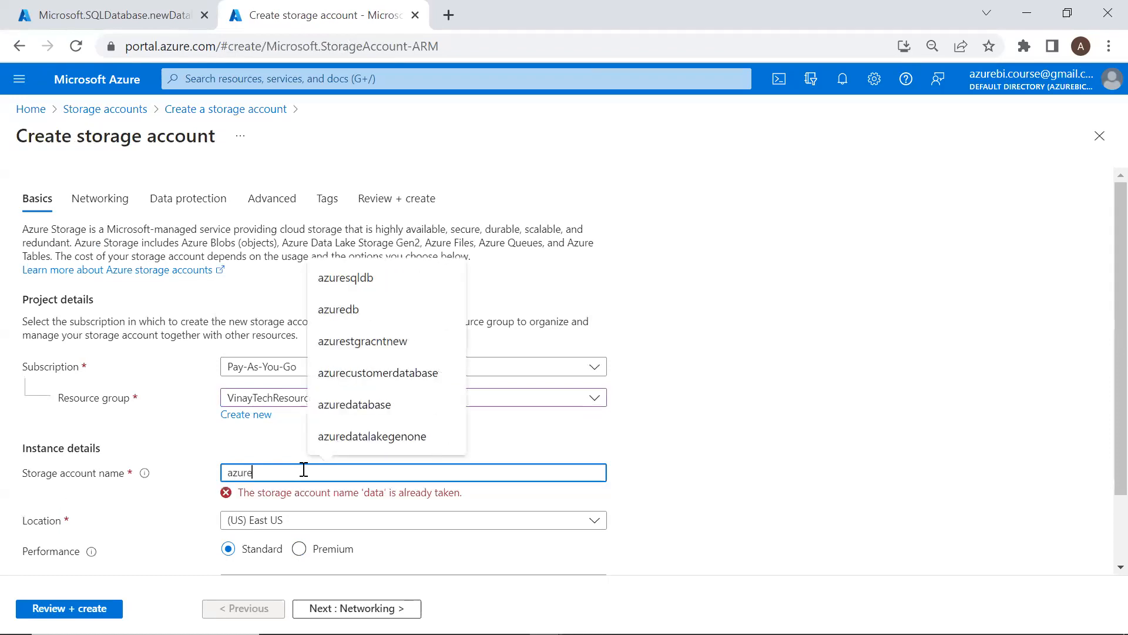
{"action": "key", "text": "BackSpace"}
{"action": "key", "text": "BackSpace"}
{"action": "type", "text": "ora"}
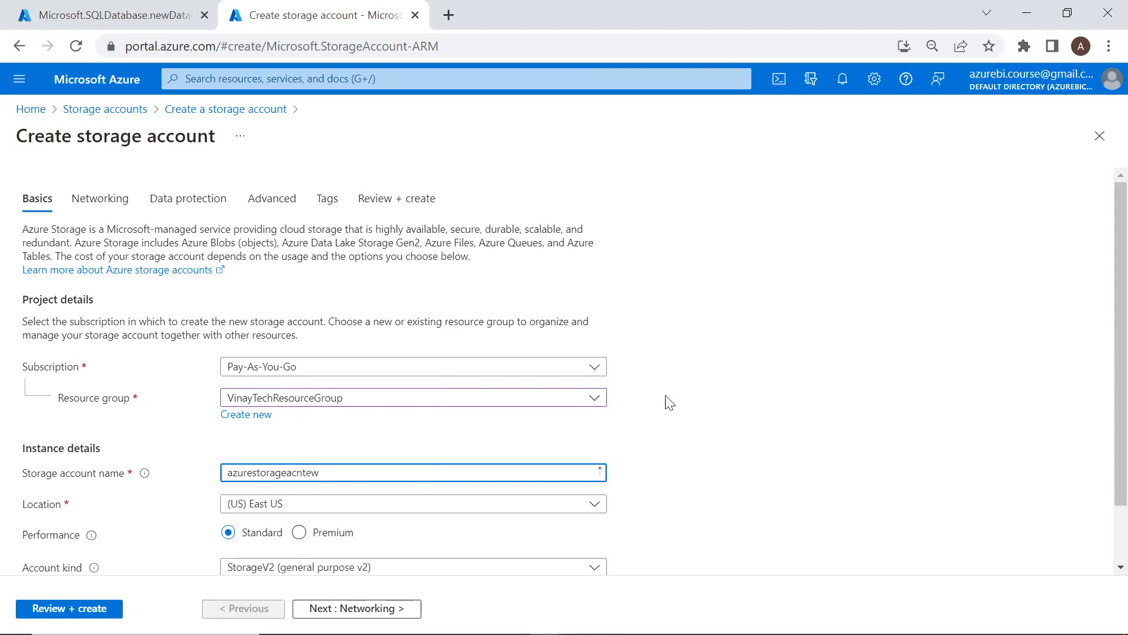
{"action": "type", "text": "geacntnew"}
Choose Storage (general purpose v1) as account kind, annotating BlobStorage and v1 options
{"action": "scroll", "coordinate": [673, 405], "scroll_direction": "down", "scroll_amount": 2}
{"action": "left_click", "coordinate": [461, 501]}
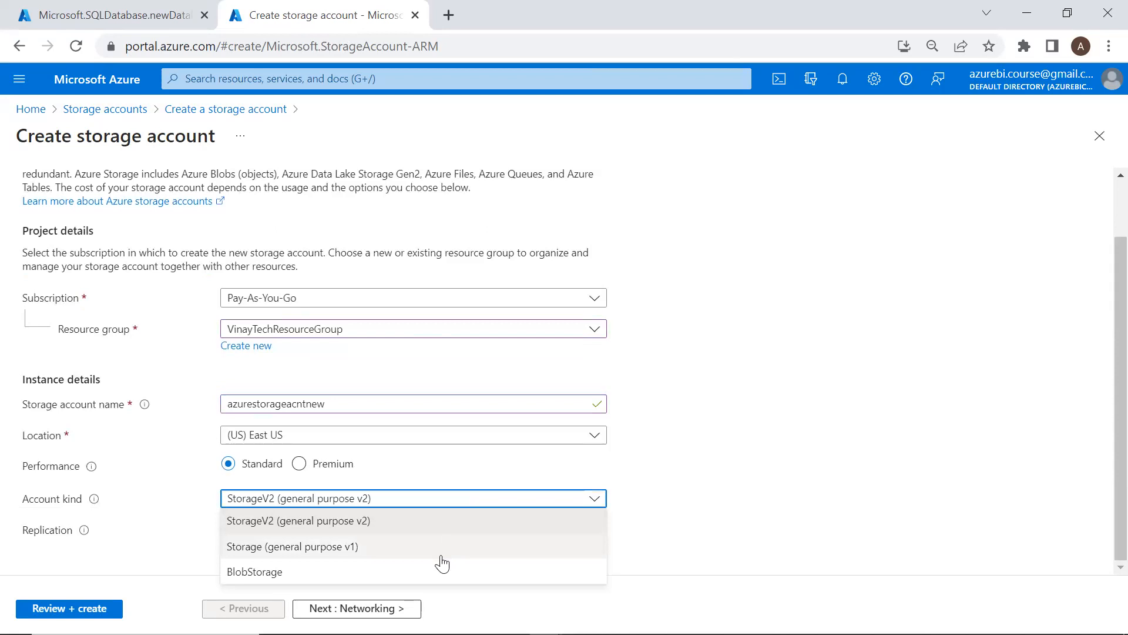
{"action": "left_click", "coordinate": [440, 549]}
{"action": "left_click", "coordinate": [456, 501]}
{"action": "left_click", "coordinate": [434, 543]}
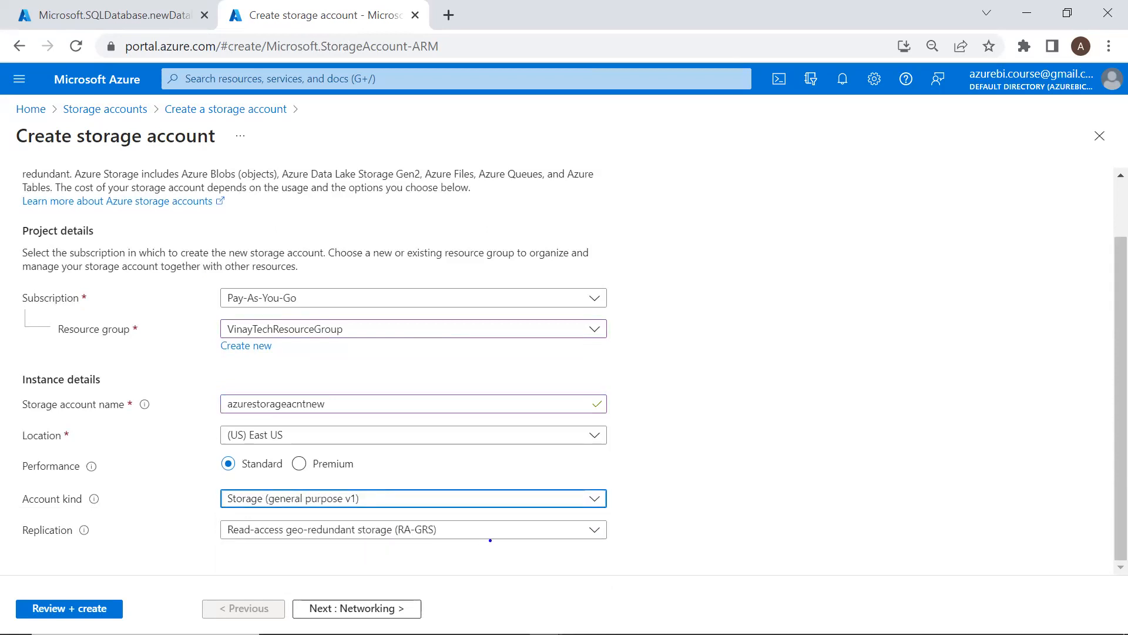
{"action": "left_click", "coordinate": [495, 505]}
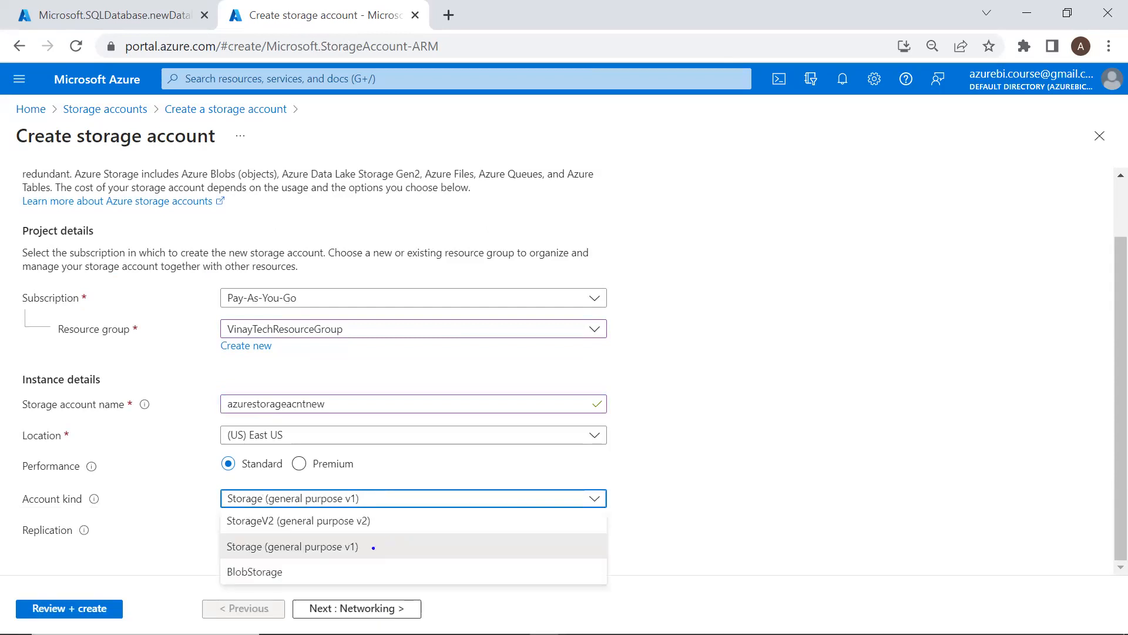
{"action": "left_click_drag", "start_coordinate": [216, 566], "coordinate": [274, 585]}
{"action": "left_click_drag", "start_coordinate": [395, 539], "coordinate": [398, 562]}
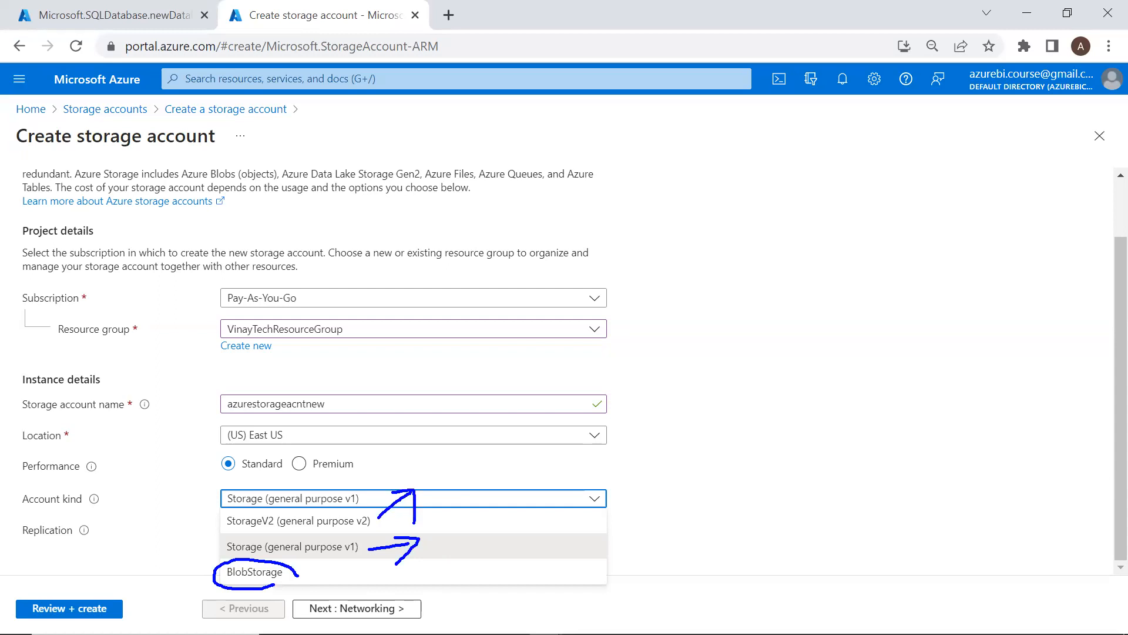
Browse the open windows with Alt+Tab, staying on the Azure storage form
{"action": "key", "text": "alt+Tab"}
{"action": "key", "text": "Down"}
{"action": "key", "text": "Down"}
{"action": "key", "text": "Right"}
{"action": "key", "text": "Up"}
{"action": "key", "text": "Up"}
{"action": "key", "text": "Down"}
{"action": "key", "text": "Down"}
{"action": "key", "text": "Right"}
{"action": "key", "text": "Right"}
{"action": "key", "text": "Up"}
{"action": "key", "text": "Up"}
{"action": "key", "text": "Down"}
{"action": "key", "text": "Down"}
{"action": "key", "text": "Escape"}
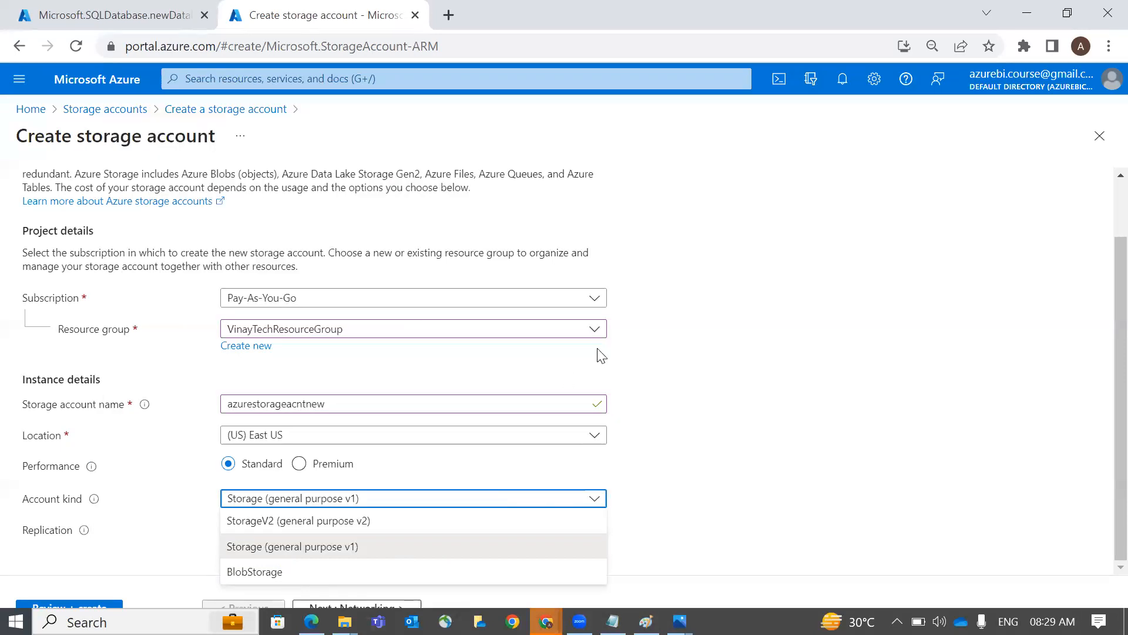
{"action": "mouse_move", "coordinate": [547, 621]}
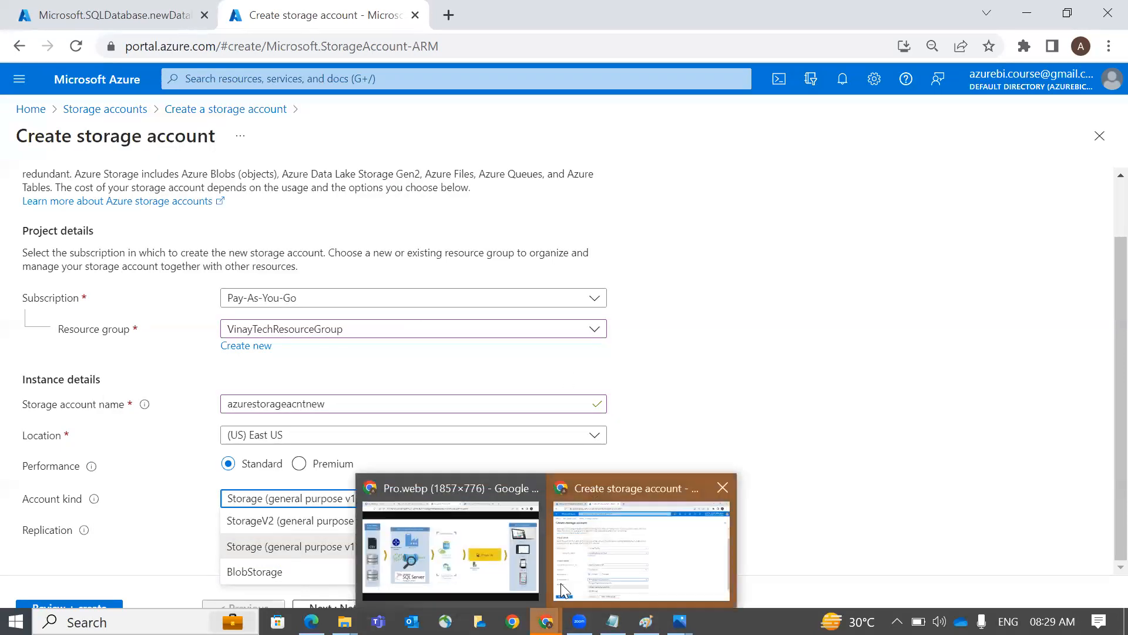
{"action": "left_click", "coordinate": [590, 574]}
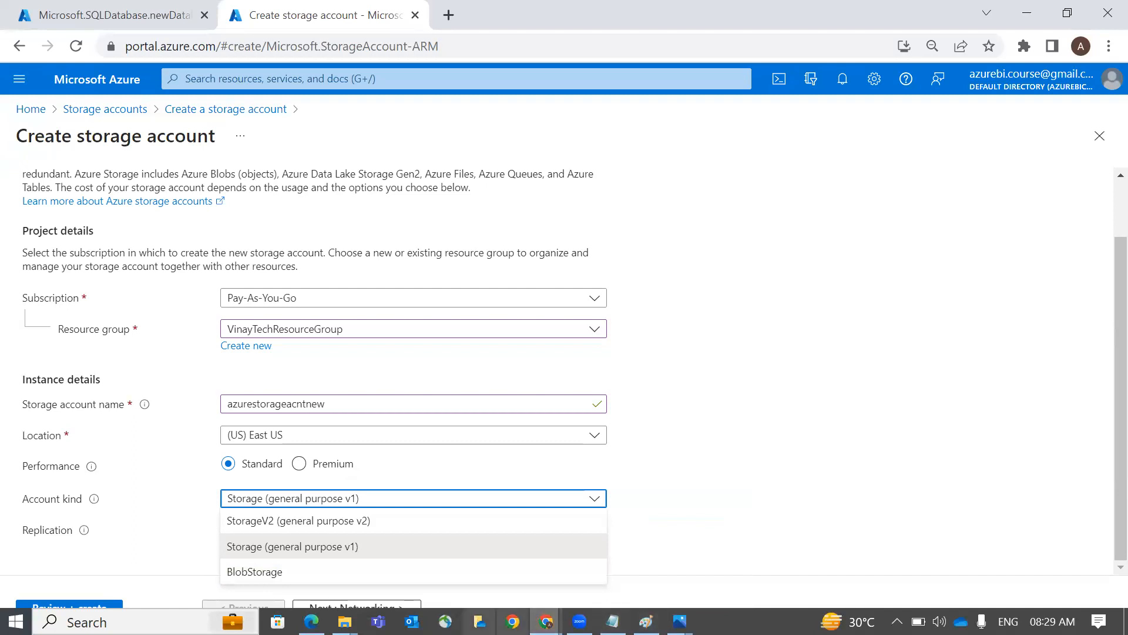
{"action": "key", "text": "alt+Tab"}
{"action": "key", "text": "Down"}
{"action": "key", "text": "Right"}
{"action": "key", "text": "Right"}
{"action": "key", "text": "Down"}
{"action": "key", "text": "Escape"}
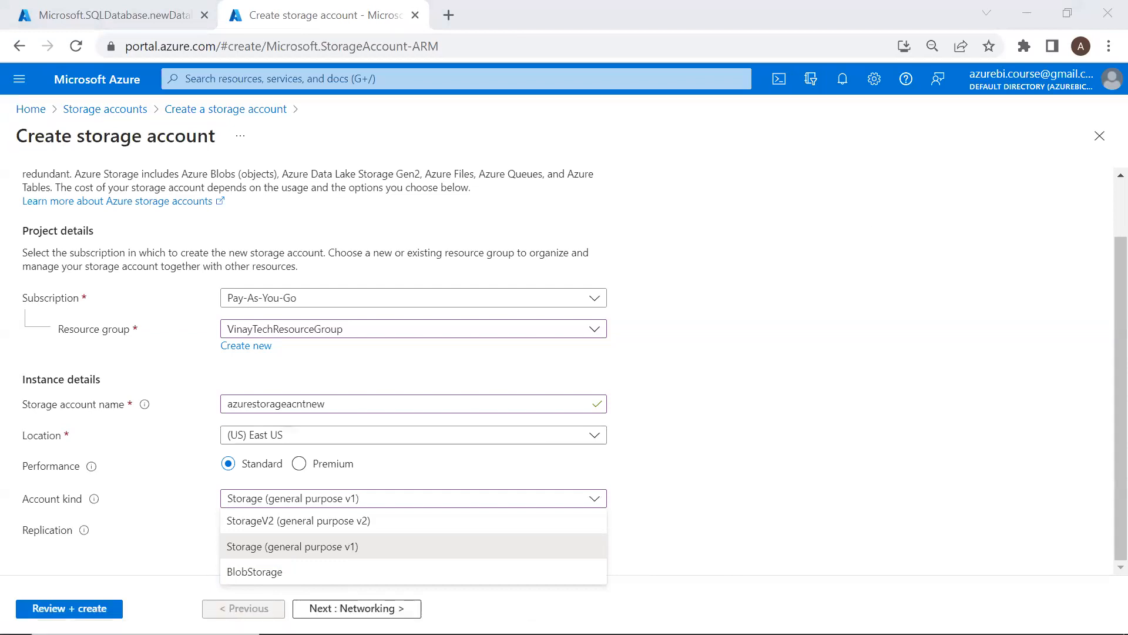
Set replication to locally-redundant storage (LRS) and start Review + create
{"action": "left_click", "coordinate": [332, 552]}
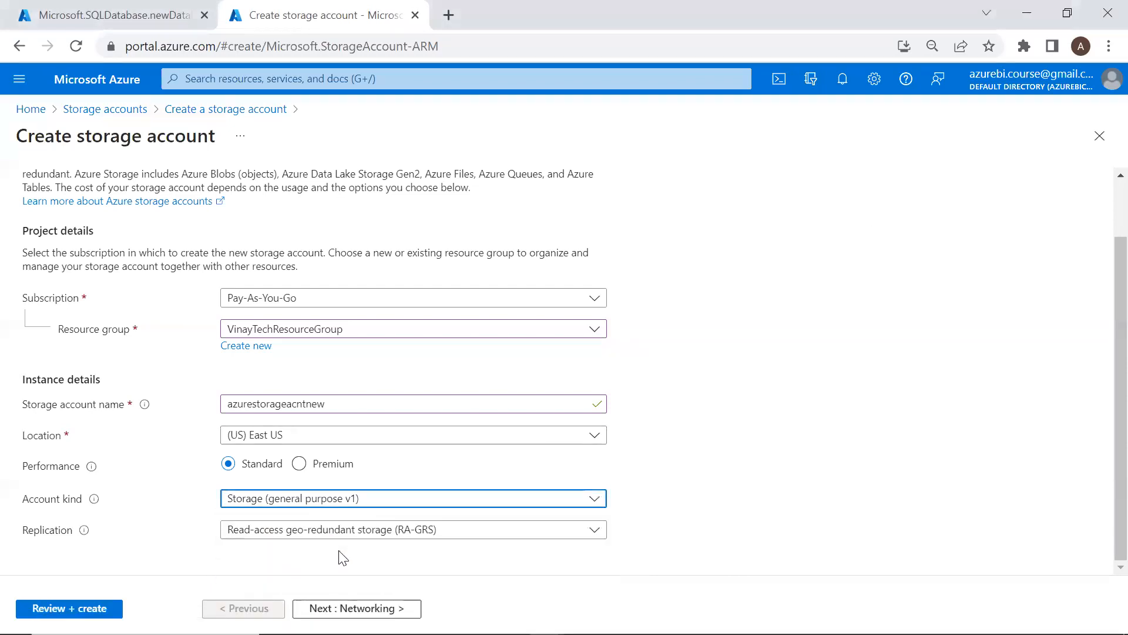
{"action": "left_click", "coordinate": [404, 532]}
{"action": "left_click", "coordinate": [405, 459]}
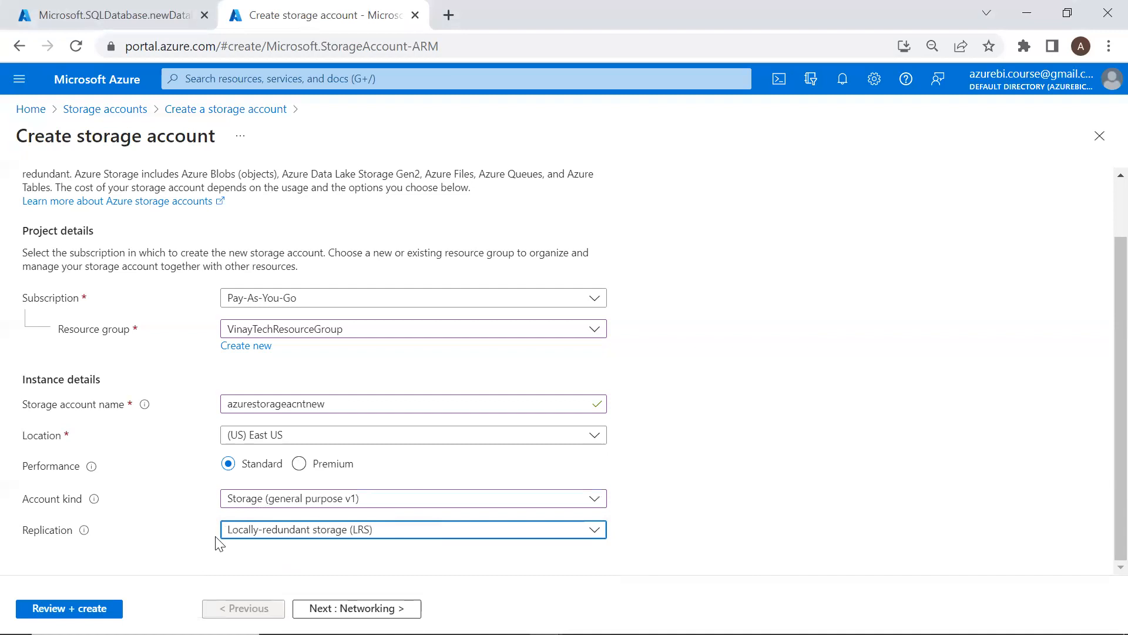
{"action": "left_click", "coordinate": [70, 609]}
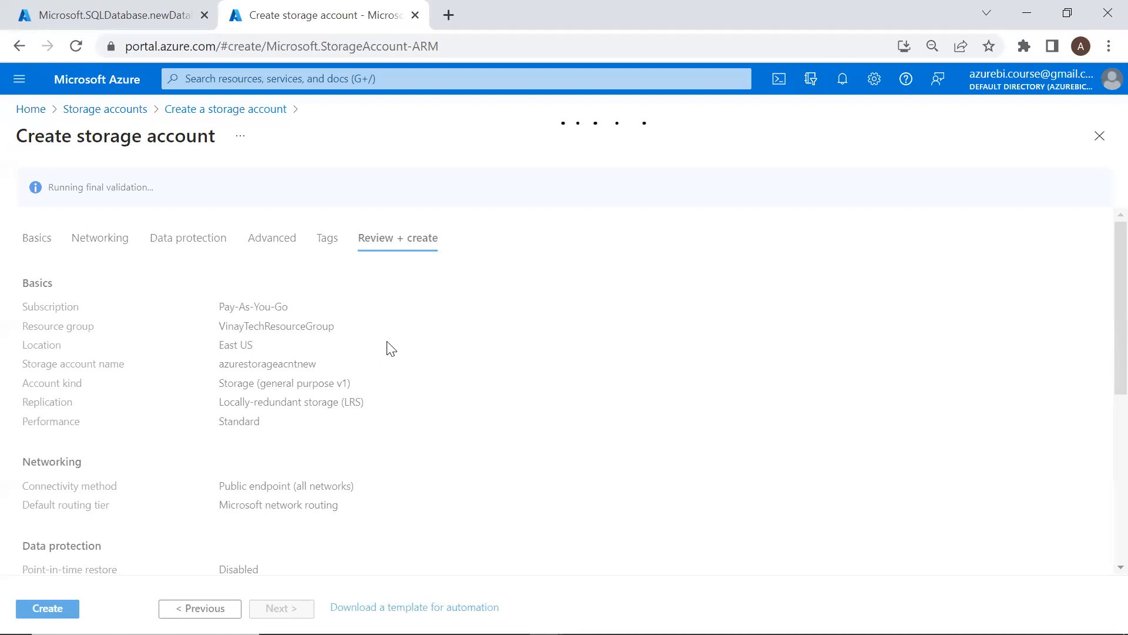
Create azurestorageacntnew, checking the SQL database deployment, then switch to the Pro.webp diagram
{"action": "left_click", "coordinate": [173, 19]}
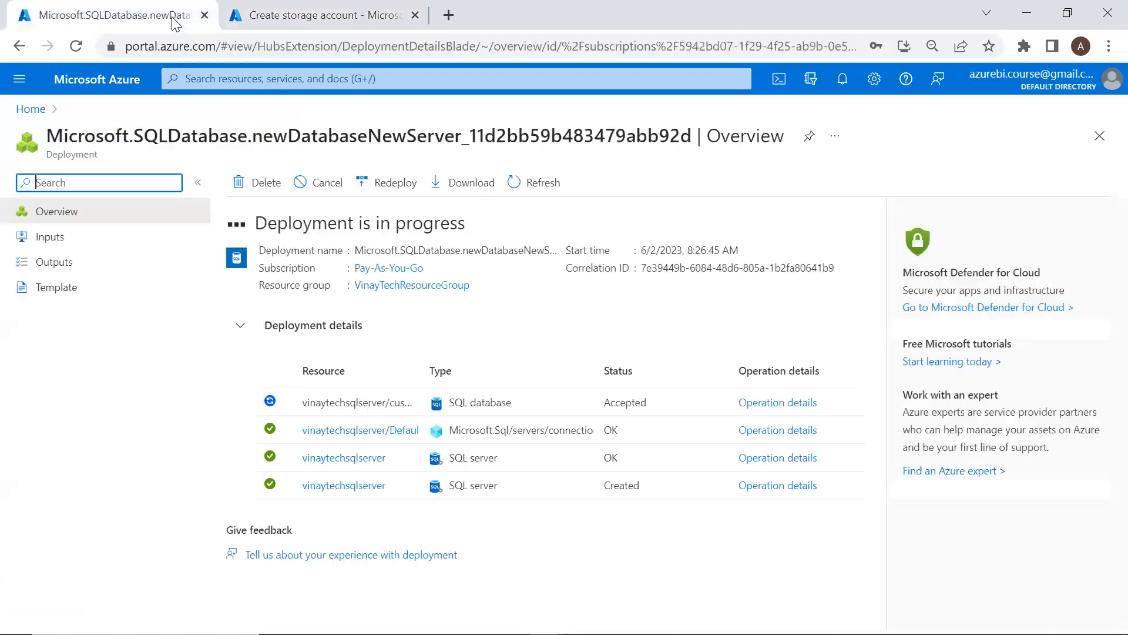
{"action": "left_click", "coordinate": [335, 20]}
{"action": "left_click", "coordinate": [48, 609]}
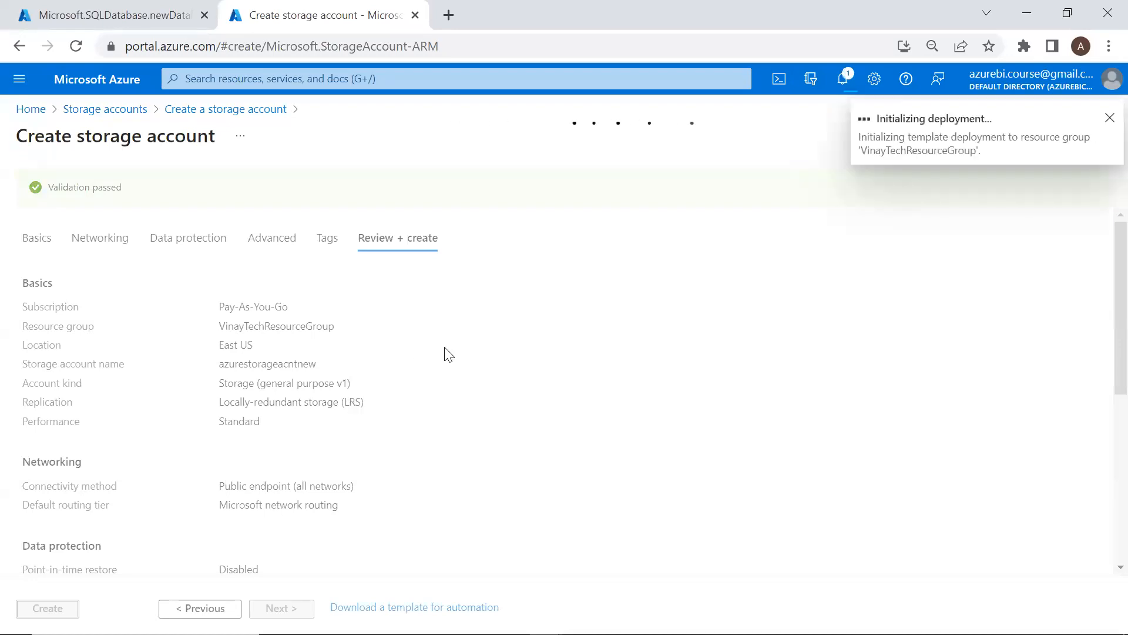
{"action": "left_click", "coordinate": [151, 18]}
{"action": "left_click", "coordinate": [279, 18]}
{"action": "key", "text": "alt+Tab"}
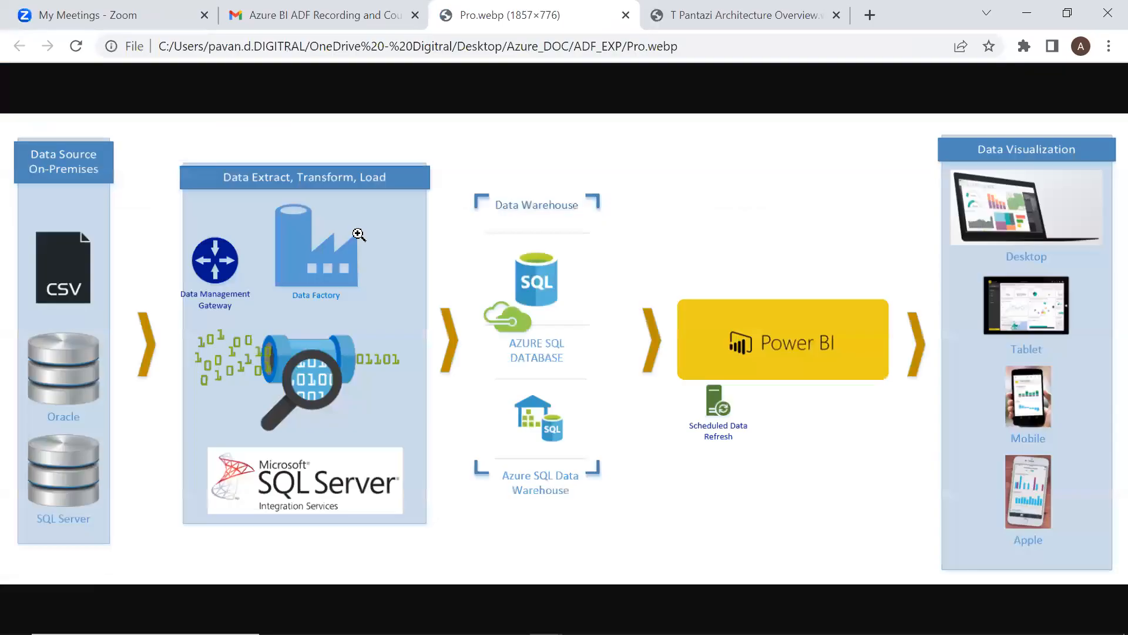
Circle the CSV source, Azure SQL Data Warehouse and Data Factory on the diagram
{"action": "mouse_move", "coordinate": [66, 203]}
{"action": "left_mouse_down"}
{"action": "mouse_move", "coordinate": [13, 302]}
{"action": "mouse_move", "coordinate": [29, 206]}
{"action": "left_mouse_up"}
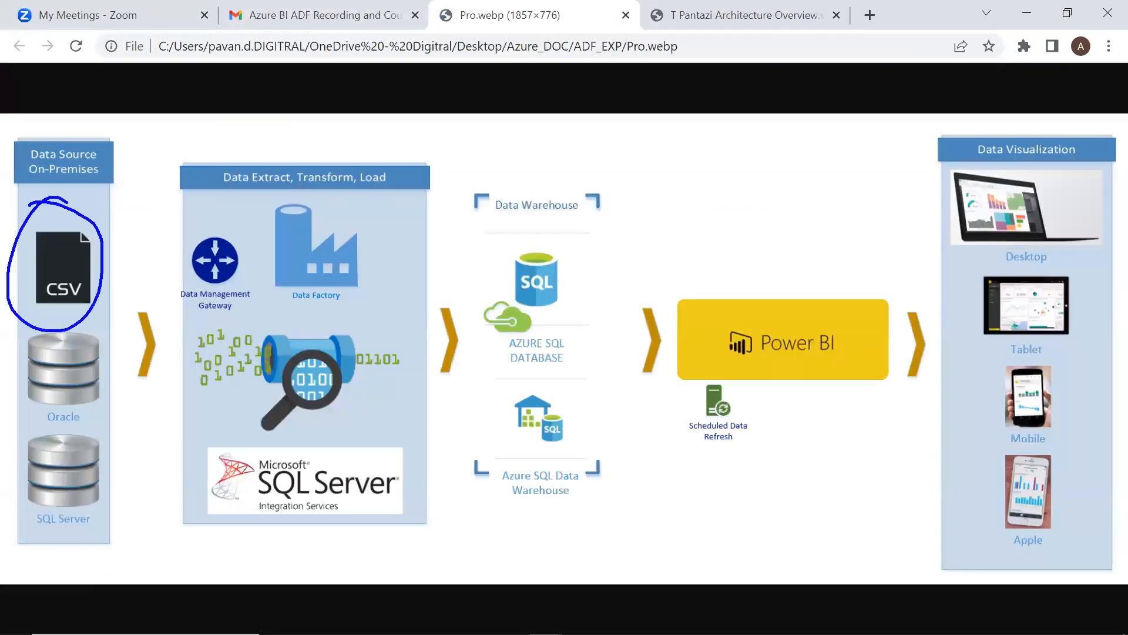
{"action": "mouse_move", "coordinate": [511, 343]}
{"action": "left_mouse_down"}
{"action": "mouse_move", "coordinate": [476, 394]}
{"action": "mouse_move", "coordinate": [562, 353]}
{"action": "left_mouse_up"}
{"action": "mouse_move", "coordinate": [294, 199]}
{"action": "left_mouse_down"}
{"action": "mouse_move", "coordinate": [274, 317]}
{"action": "mouse_move", "coordinate": [256, 196]}
{"action": "left_mouse_up"}
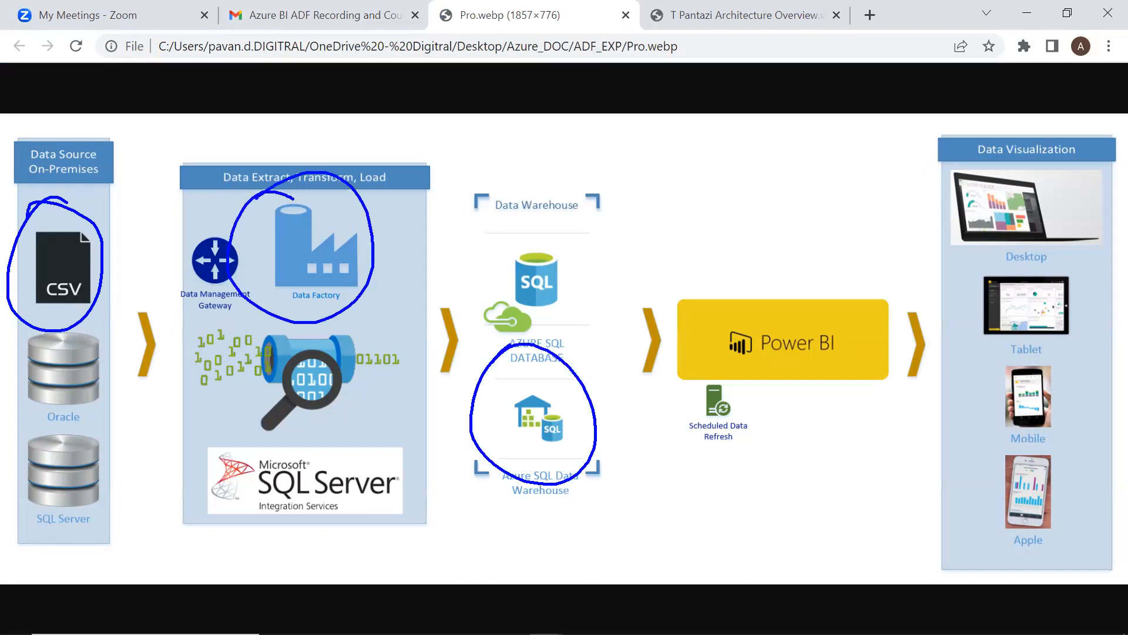
Return to Chrome and load portal.azure.com in a new tab
{"action": "key", "text": "alt+Tab"}
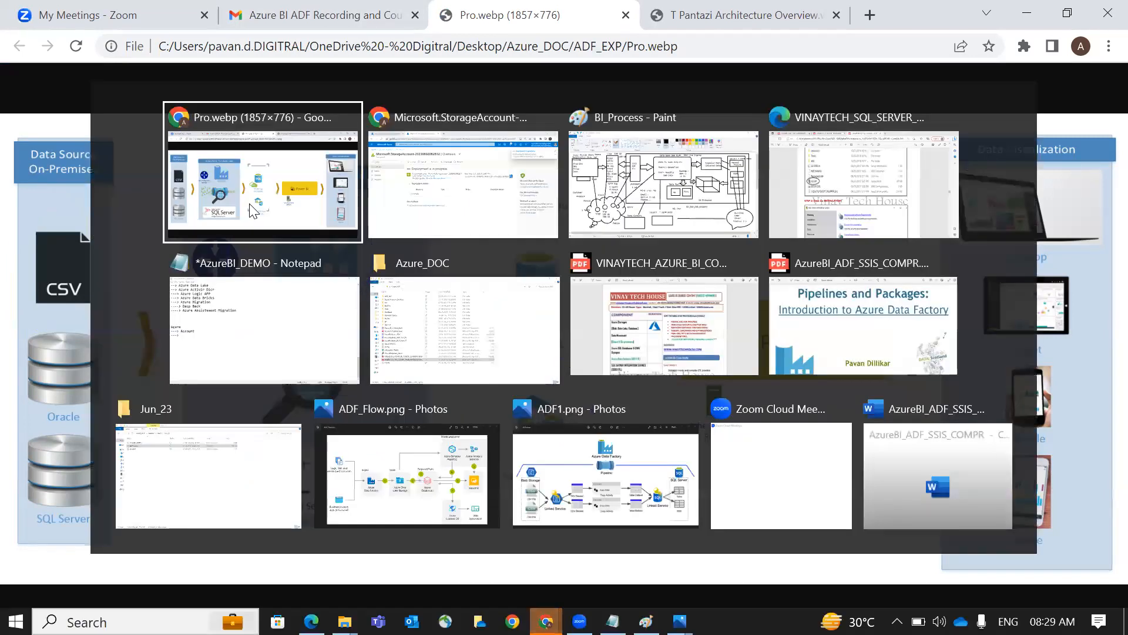
{"action": "left_click", "coordinate": [448, 14]}
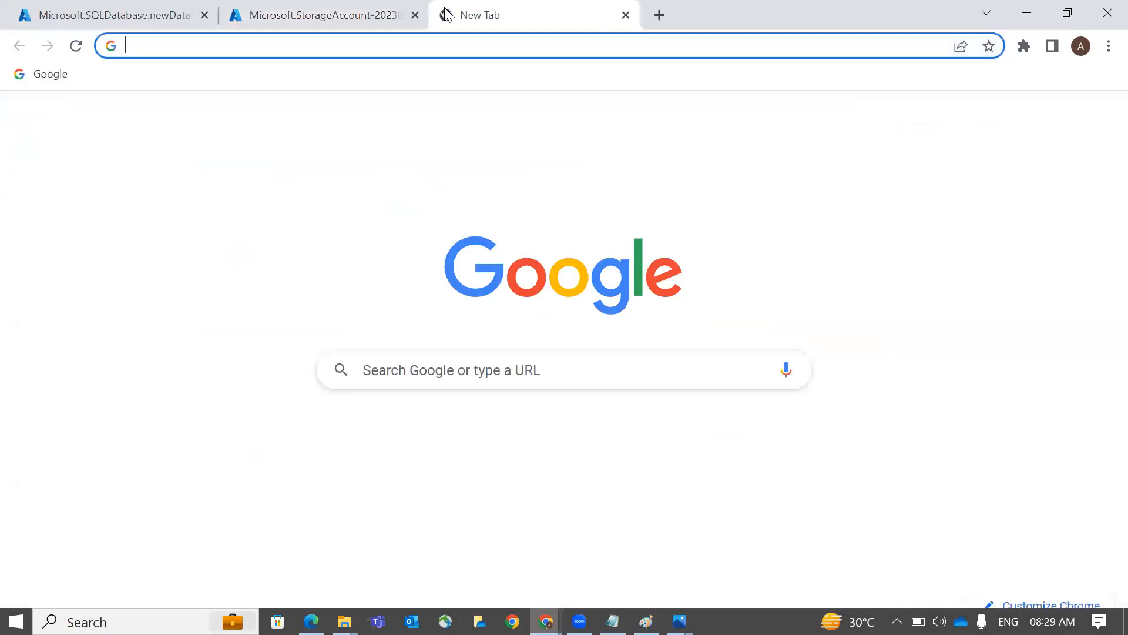
{"action": "type", "text": "portal.azure.com"}
{"action": "key", "text": "Return"}
Open the deployed customerdb database and highlight its name and server vinaytechsqlserver
{"action": "left_click", "coordinate": [334, 16]}
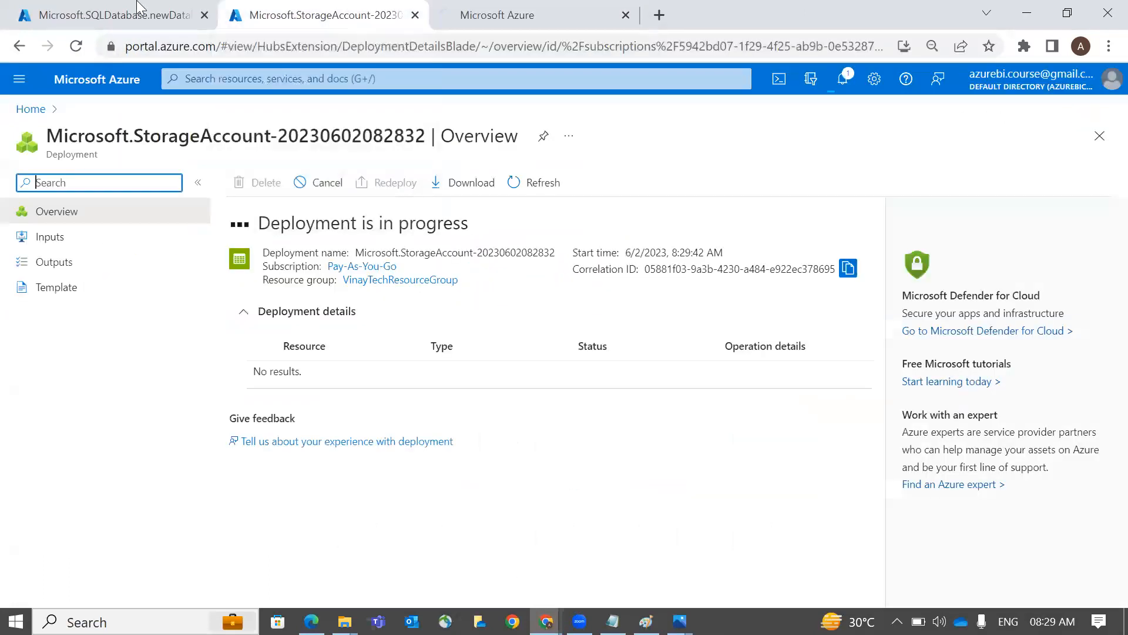
{"action": "left_click", "coordinate": [94, 14]}
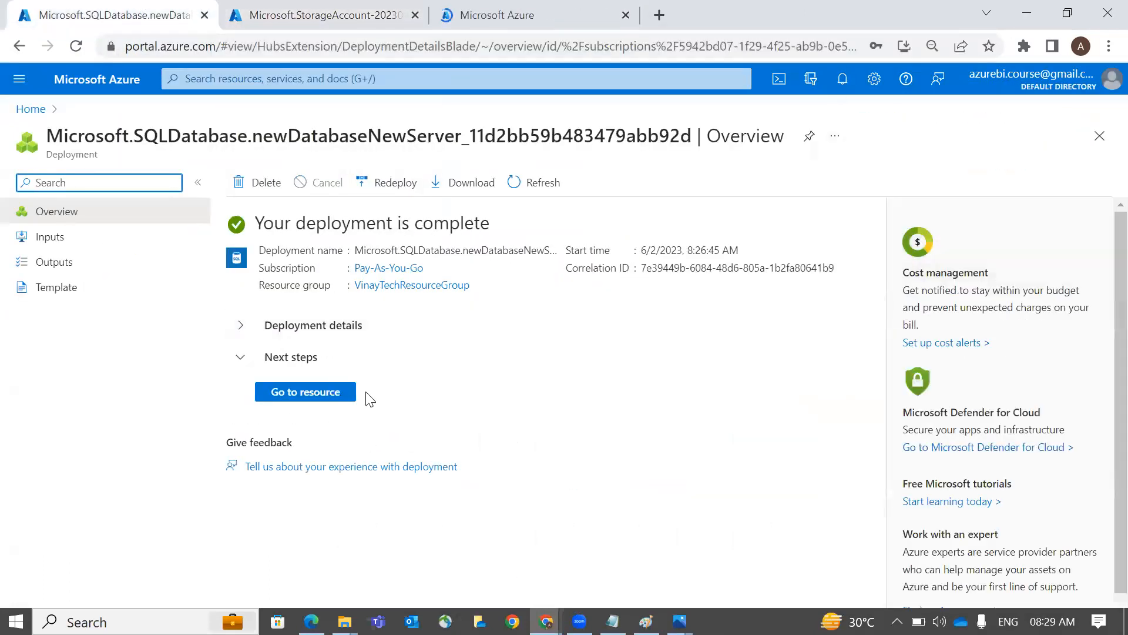
{"action": "left_click", "coordinate": [841, 87]}
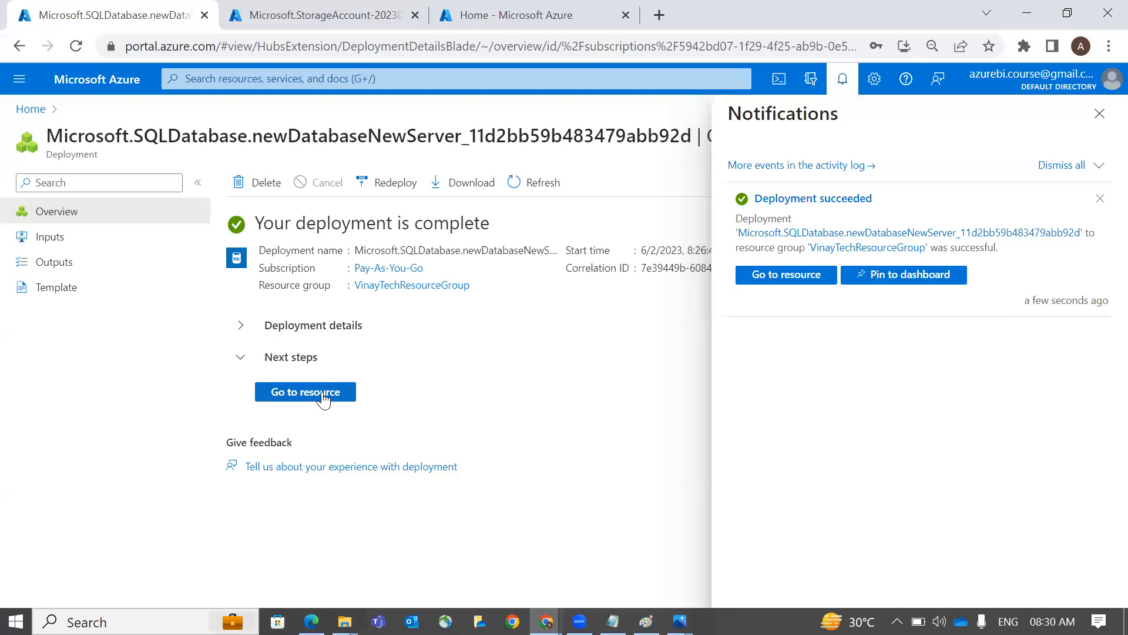
{"action": "left_click", "coordinate": [305, 392]}
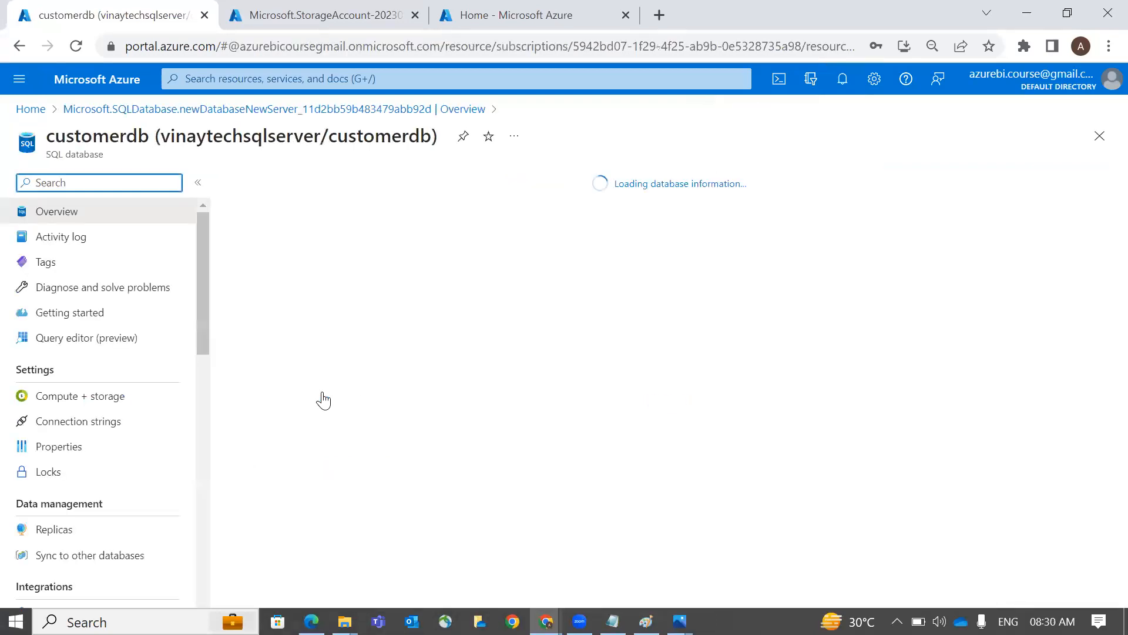
{"action": "double_click", "coordinate": [104, 143]}
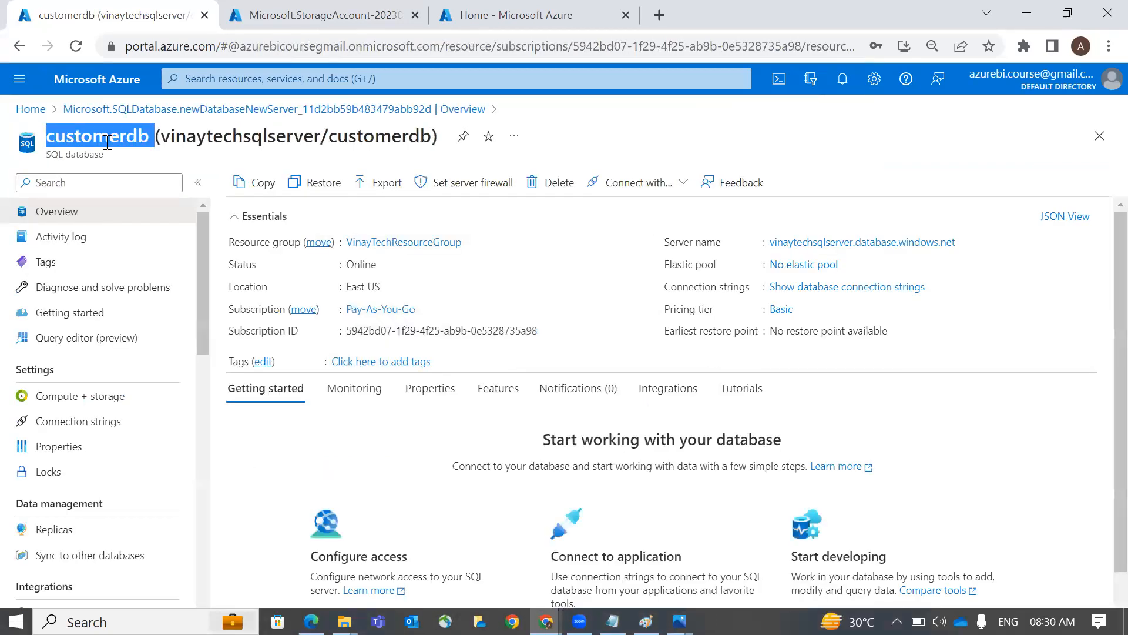
{"action": "left_click_drag", "start_coordinate": [161, 142], "coordinate": [324, 137]}
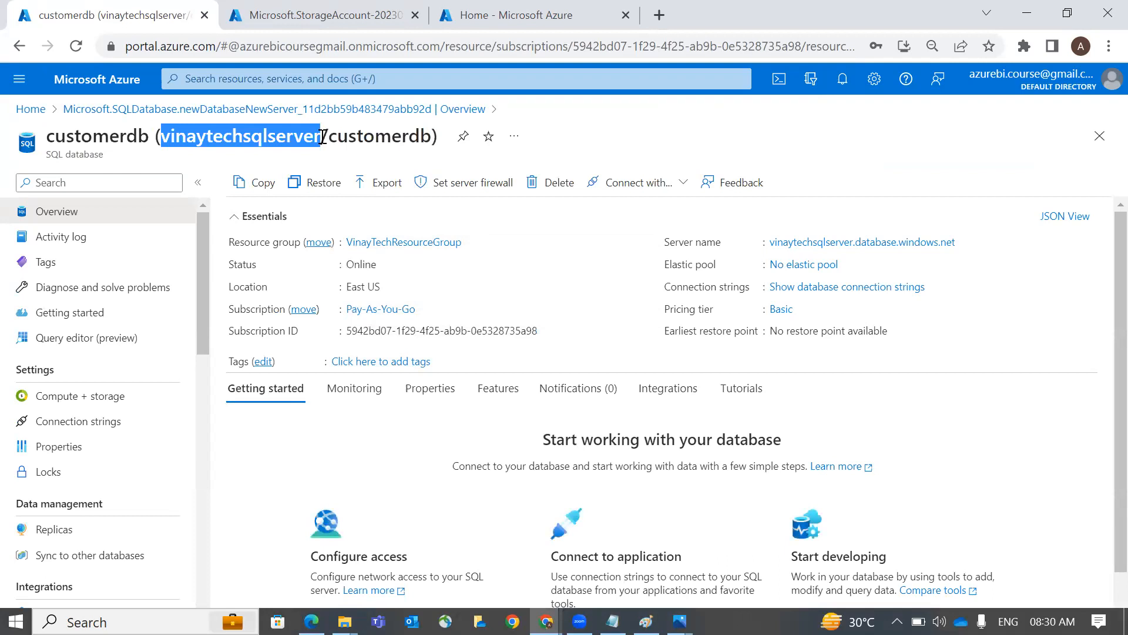
Search Windows for 'sq' to find SQL Server Management Studio
{"action": "key", "text": "super"}
{"action": "type", "text": "sq"}
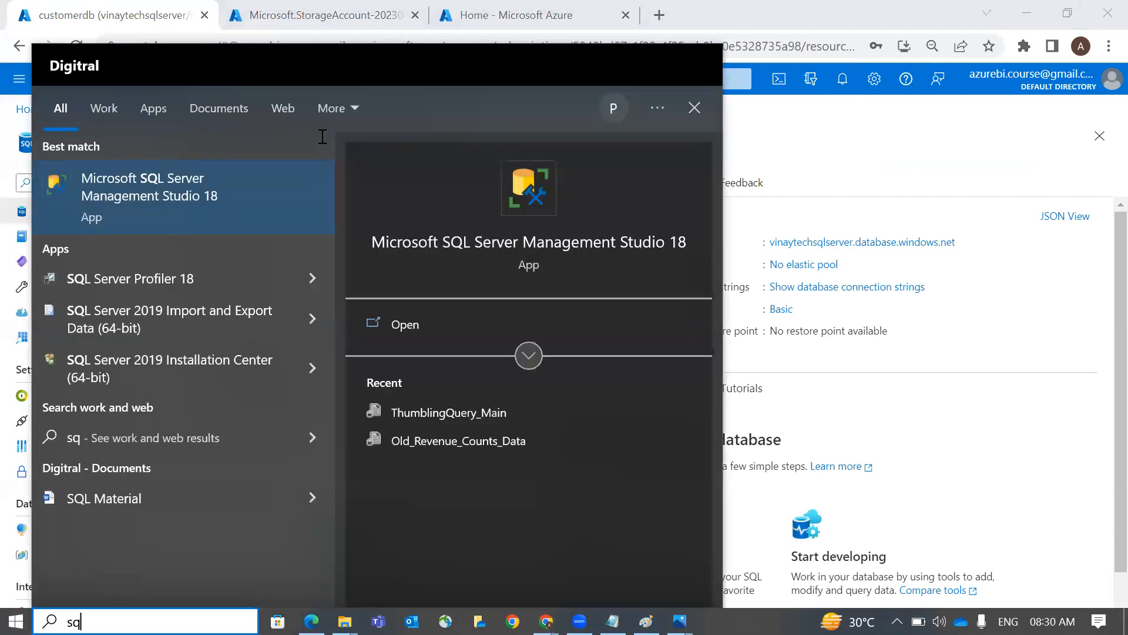
{"action": "key", "text": "Escape"}
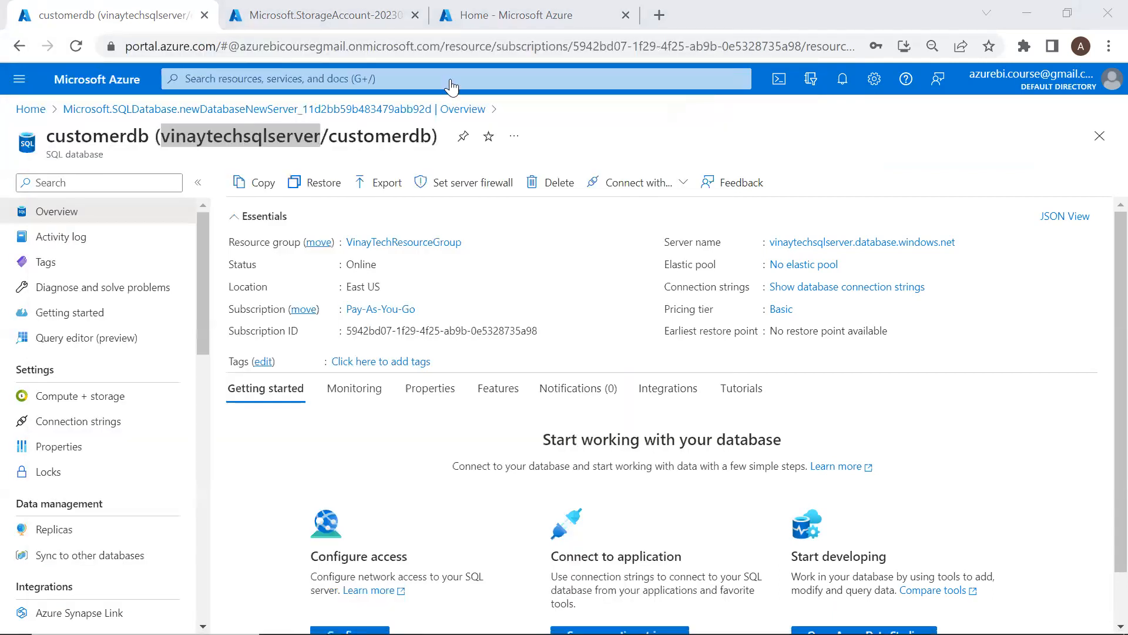
Allow selected networks, add the client IPv4 rule, allow Azure services, and save
{"action": "left_click", "coordinate": [458, 187]}
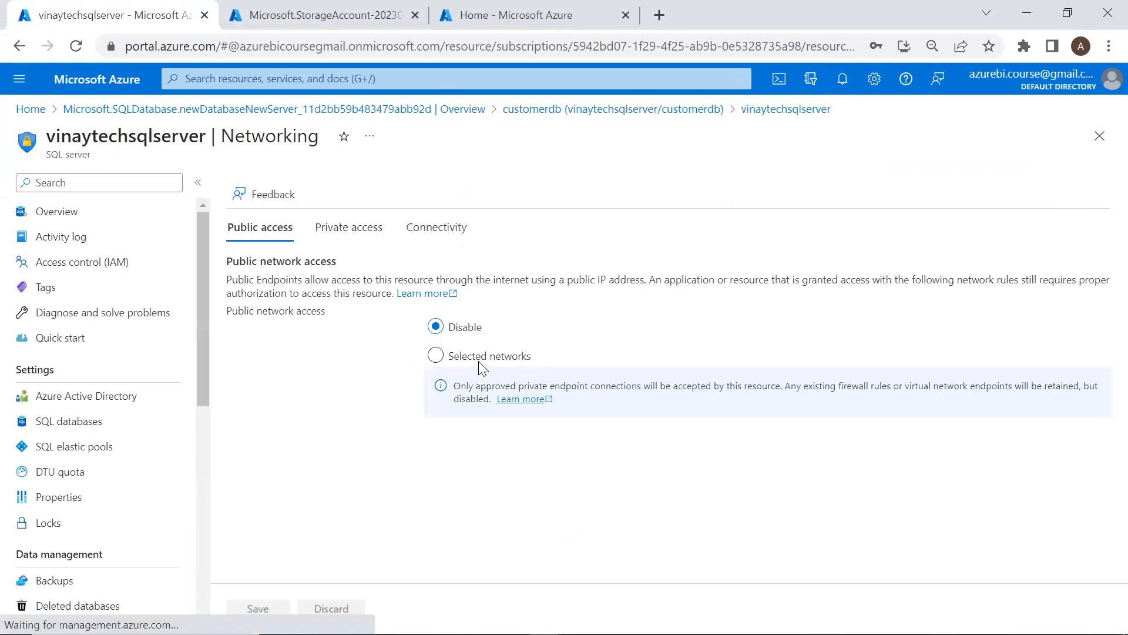
{"action": "left_click", "coordinate": [436, 355]}
{"action": "scroll", "coordinate": [415, 429], "scroll_direction": "down", "scroll_amount": 5}
{"action": "left_click", "coordinate": [415, 429]}
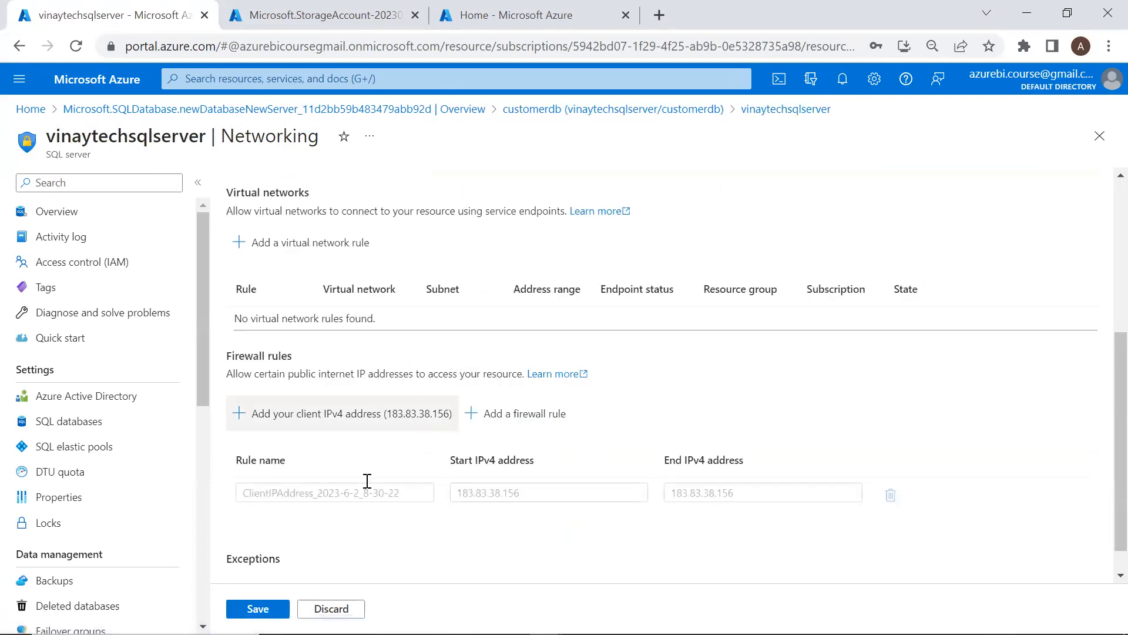
{"action": "scroll", "coordinate": [345, 529], "scroll_direction": "down", "scroll_amount": 1}
{"action": "left_click", "coordinate": [312, 562]}
{"action": "left_click", "coordinate": [269, 609]}
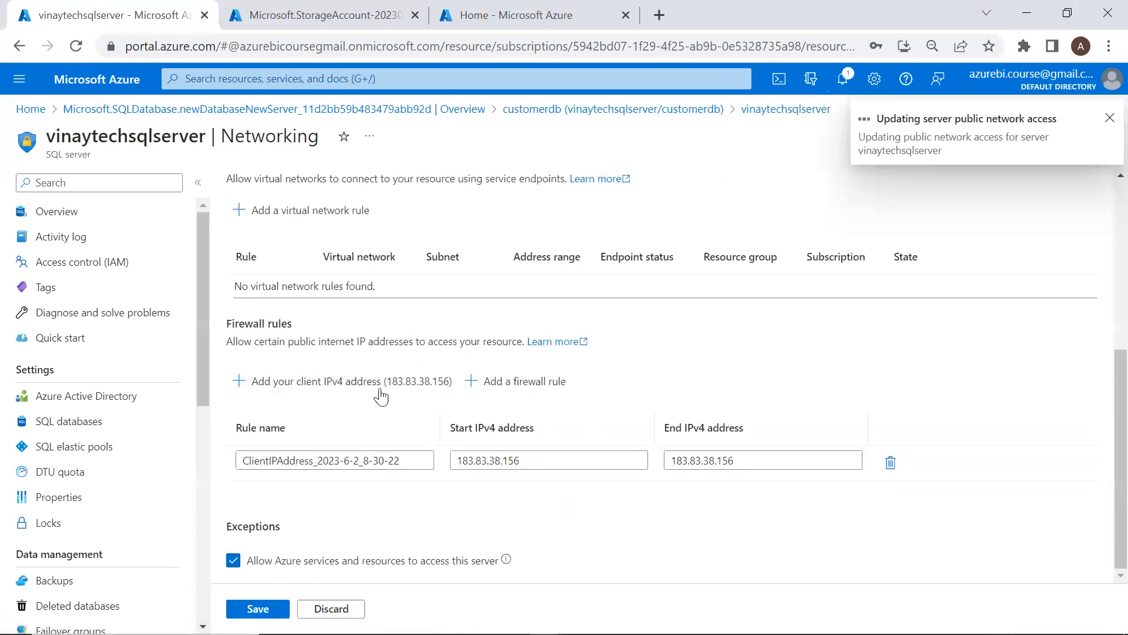
Return to the customerdb overview and dismiss the finished update notifications
{"action": "key", "text": "alt+Tab"}
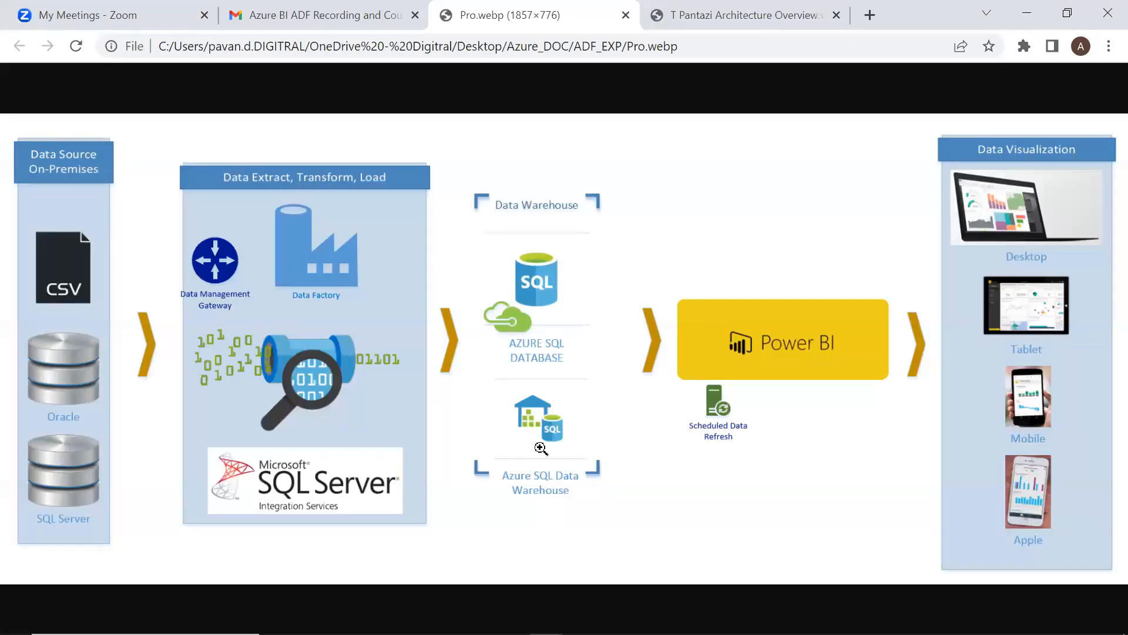
{"action": "key", "text": "alt+Tab"}
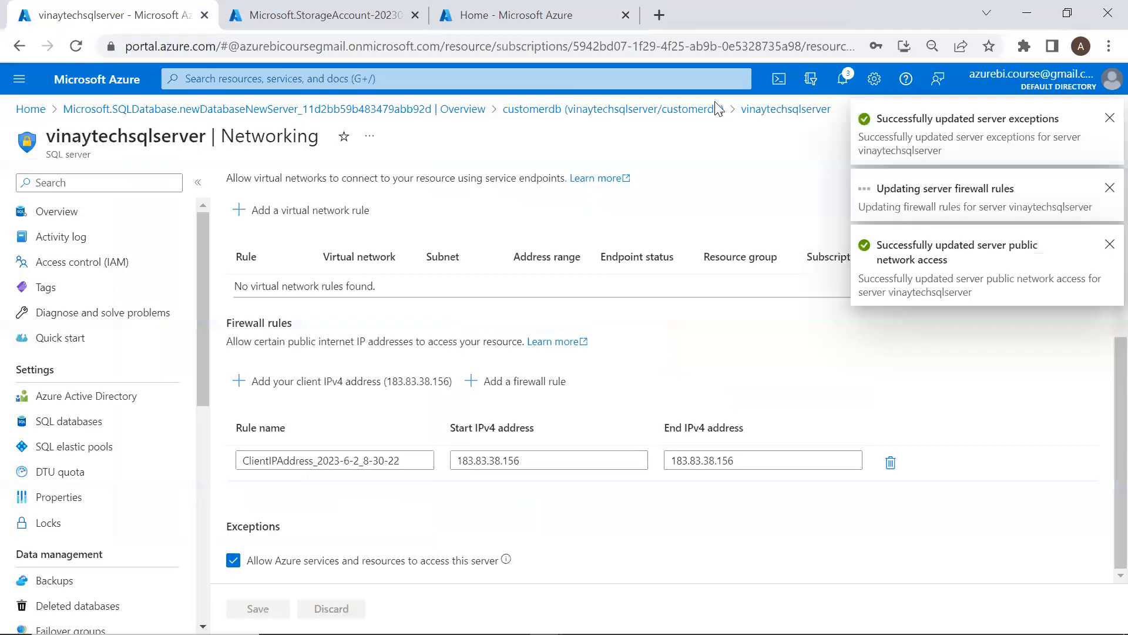
{"action": "left_click", "coordinate": [687, 109]}
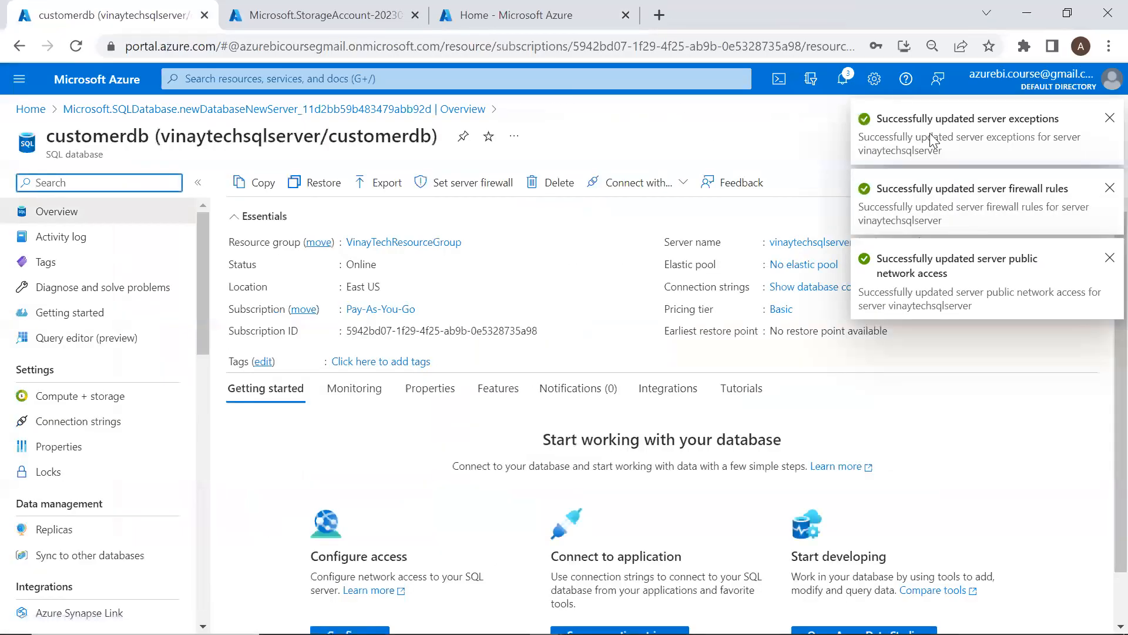
{"action": "left_click", "coordinate": [1106, 120]}
{"action": "left_click", "coordinate": [1106, 122]}
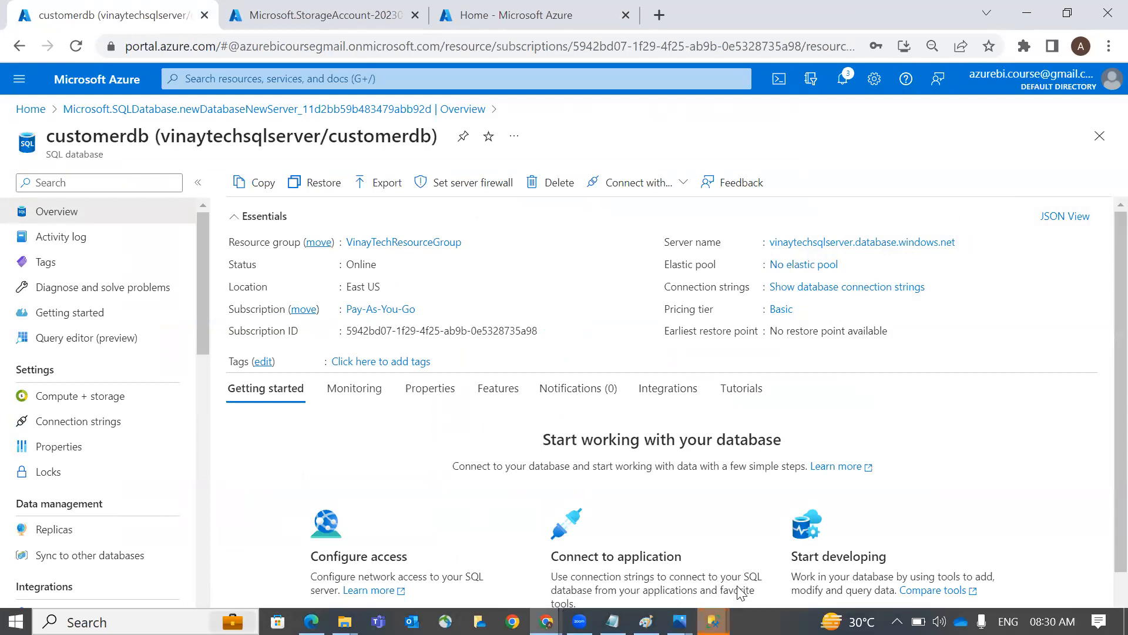
Connect to vinaytechsqlserver with SQL authentication, correcting the login and entering the password
{"action": "mouse_move", "coordinate": [713, 621]}
{"action": "left_click", "coordinate": [733, 504]}
{"action": "left_click", "coordinate": [679, 211]}
{"action": "double_click", "coordinate": [614, 256]}
{"action": "type", "text": "vinaytechsqlserver.database.windows.net"}
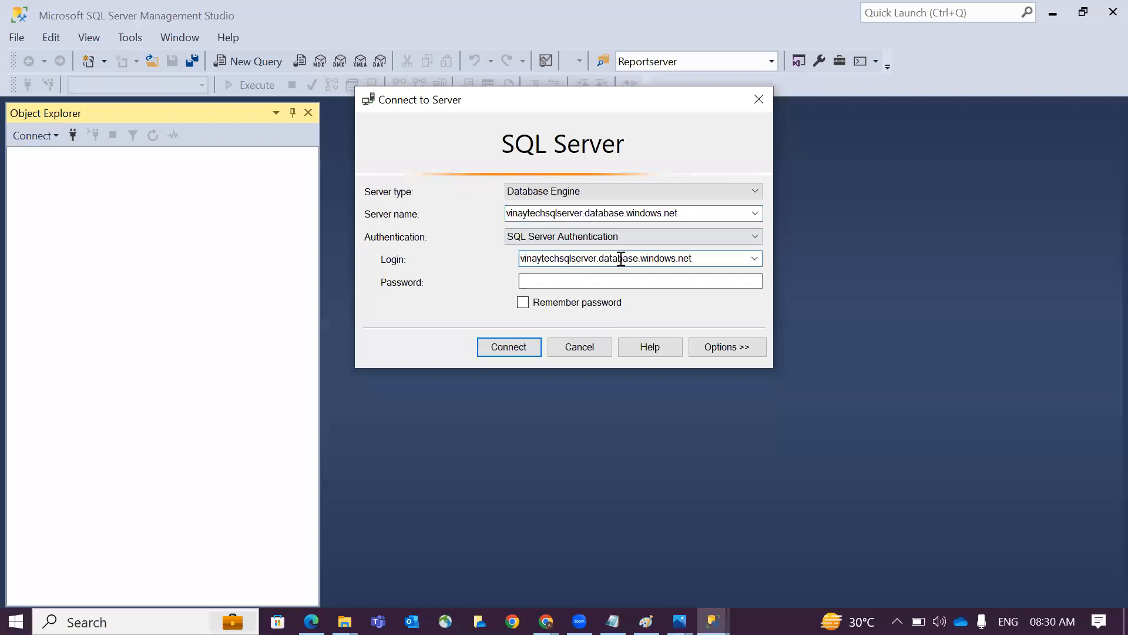
{"action": "left_click_drag", "start_coordinate": [598, 258], "coordinate": [769, 250]}
{"action": "key", "text": "BackSpace"}
{"action": "key", "text": "Tab"}
{"action": "type", "text": "*********"}
{"action": "key", "text": "Return"}
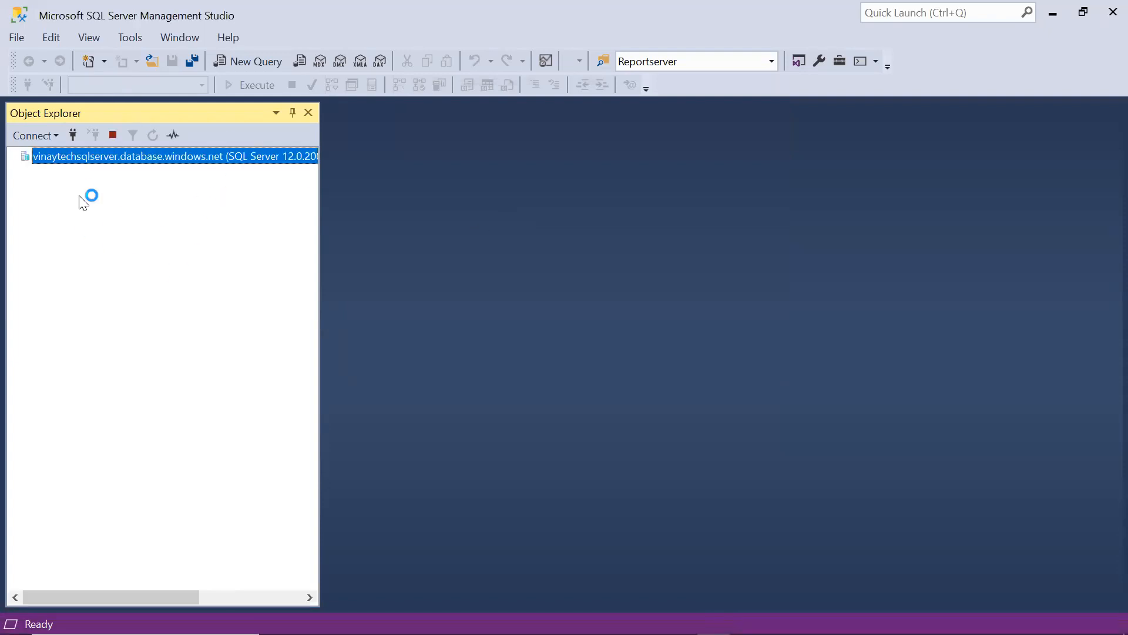
Expand Databases and select customerdb, then switch back to Azure Portal
{"action": "left_click", "coordinate": [25, 172]}
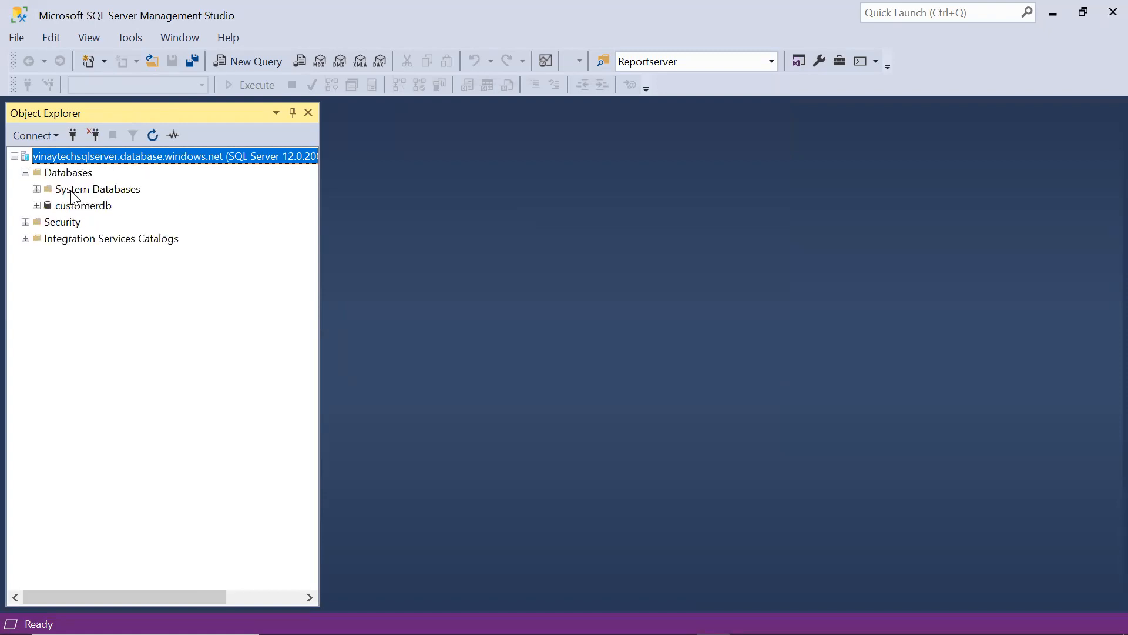
{"action": "left_click", "coordinate": [77, 206]}
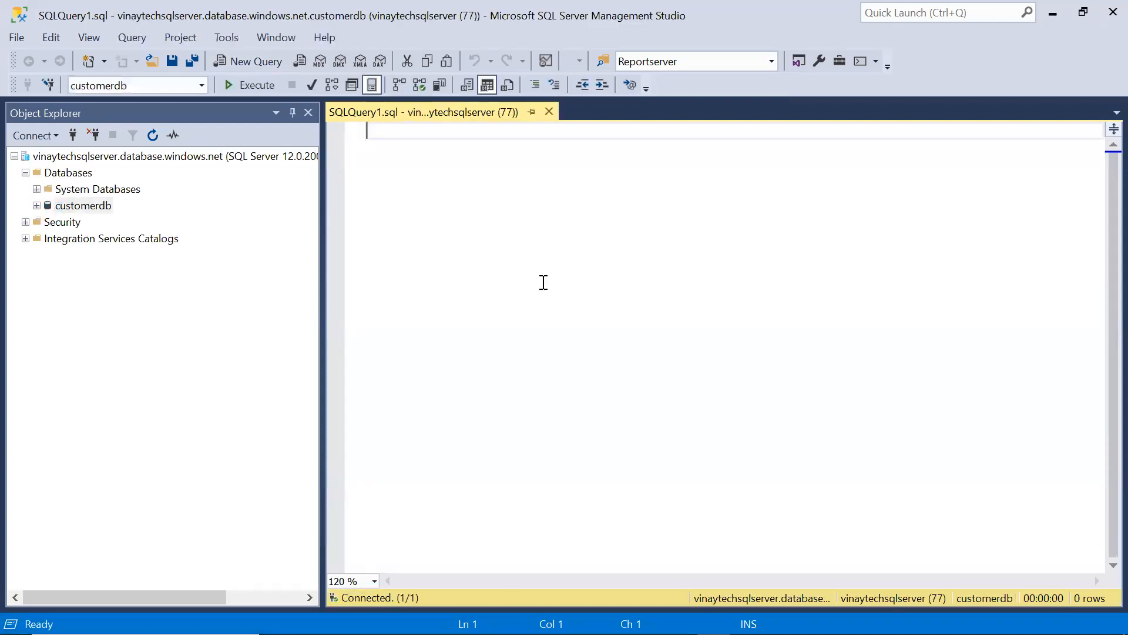
{"action": "key", "text": "alt+Tab"}
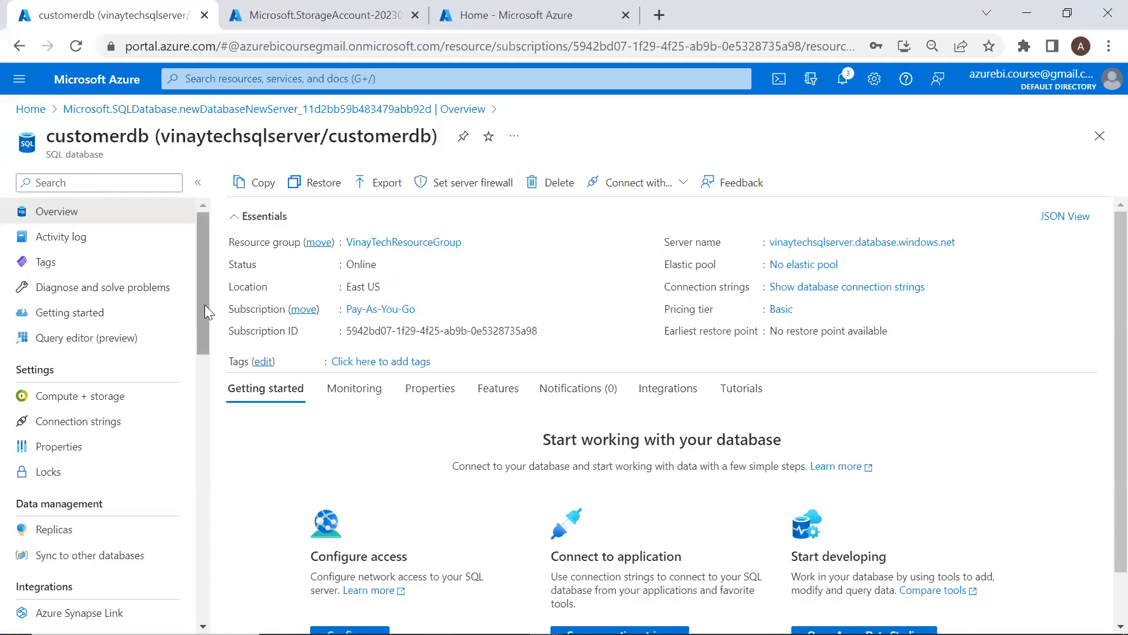
Look at customerdb's Compute + storage and activity log, then return to Overview
{"action": "scroll", "coordinate": [141, 355], "scroll_direction": "down", "scroll_amount": 1}
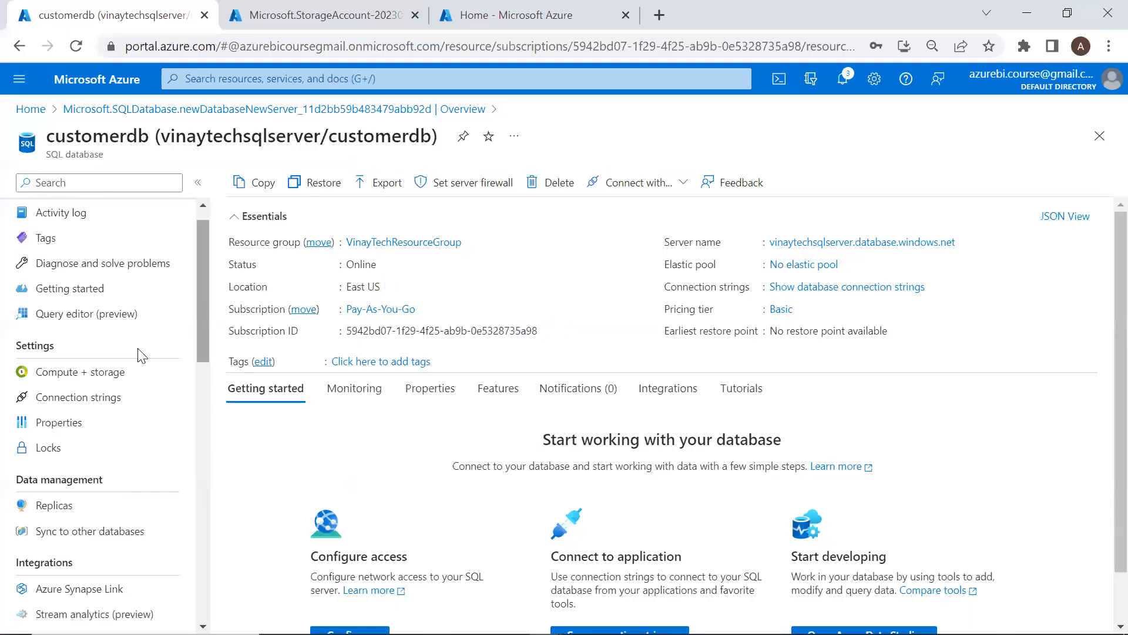
{"action": "left_click", "coordinate": [121, 374]}
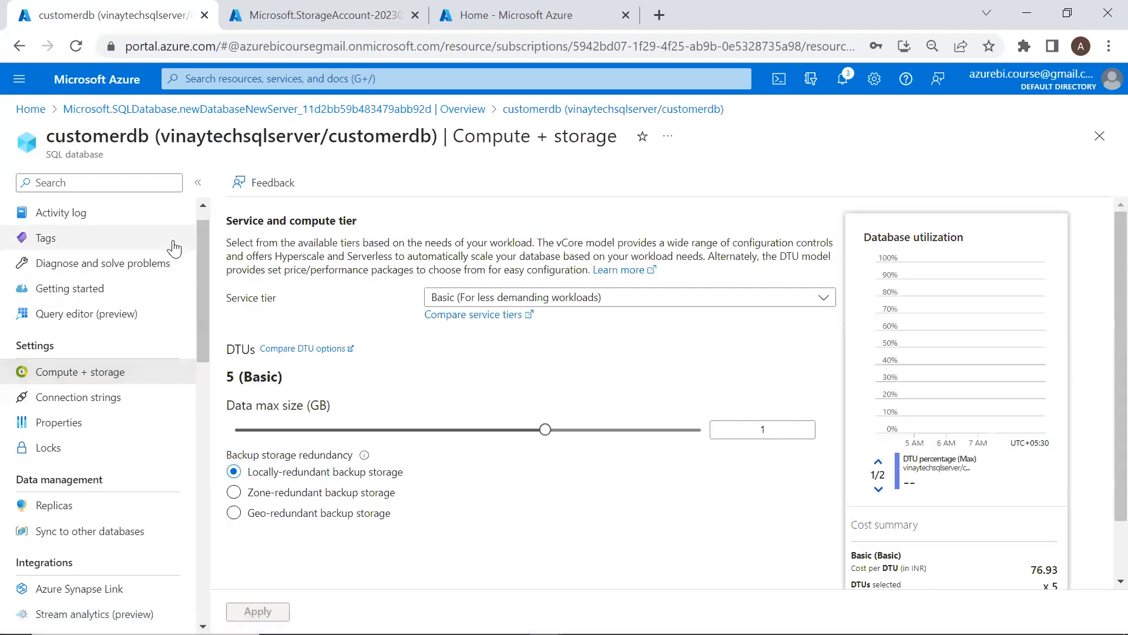
{"action": "left_click", "coordinate": [156, 218]}
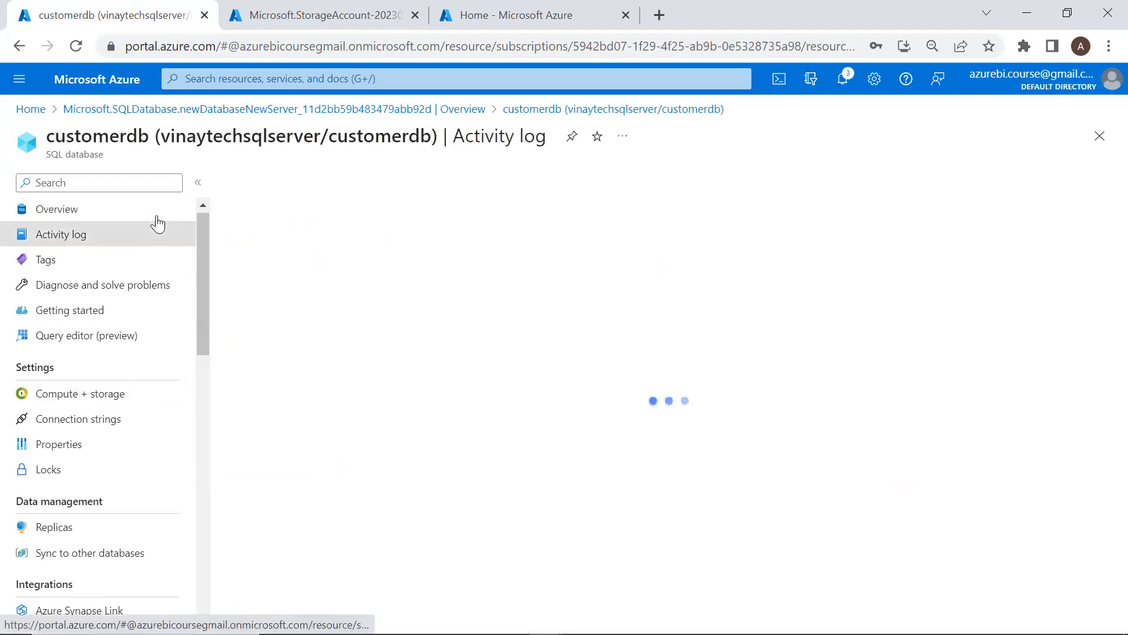
{"action": "left_click", "coordinate": [157, 216]}
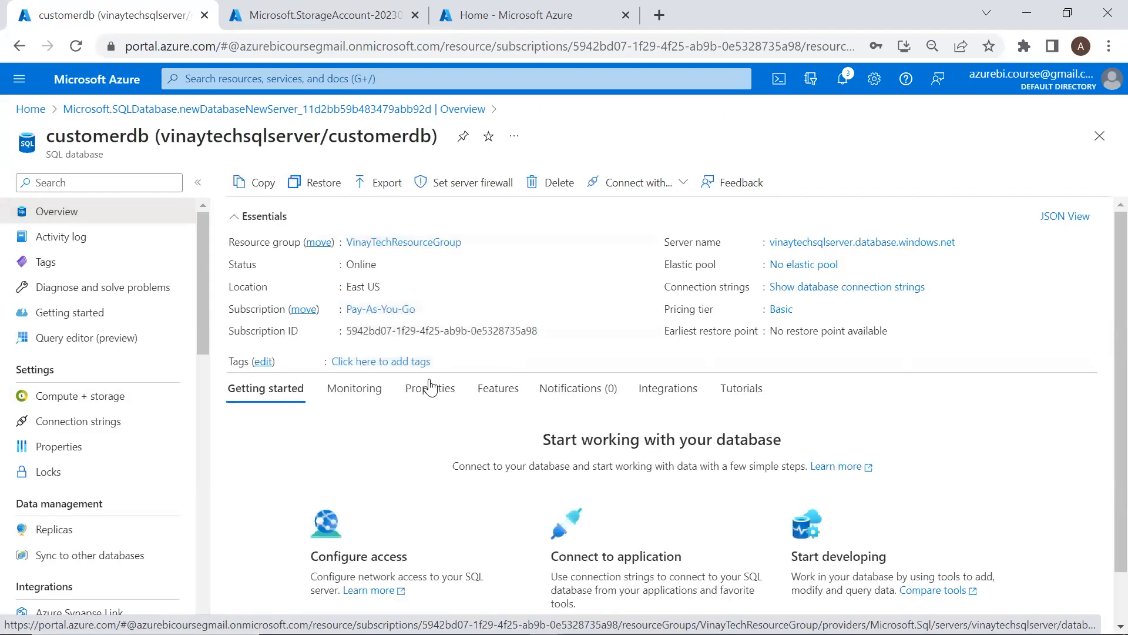
Highlight the 1 GB Max storage on the Monitoring tab, then open Compute + storage
{"action": "scroll", "coordinate": [423, 380], "scroll_direction": "down", "scroll_amount": 1}
{"action": "left_click", "coordinate": [374, 344]}
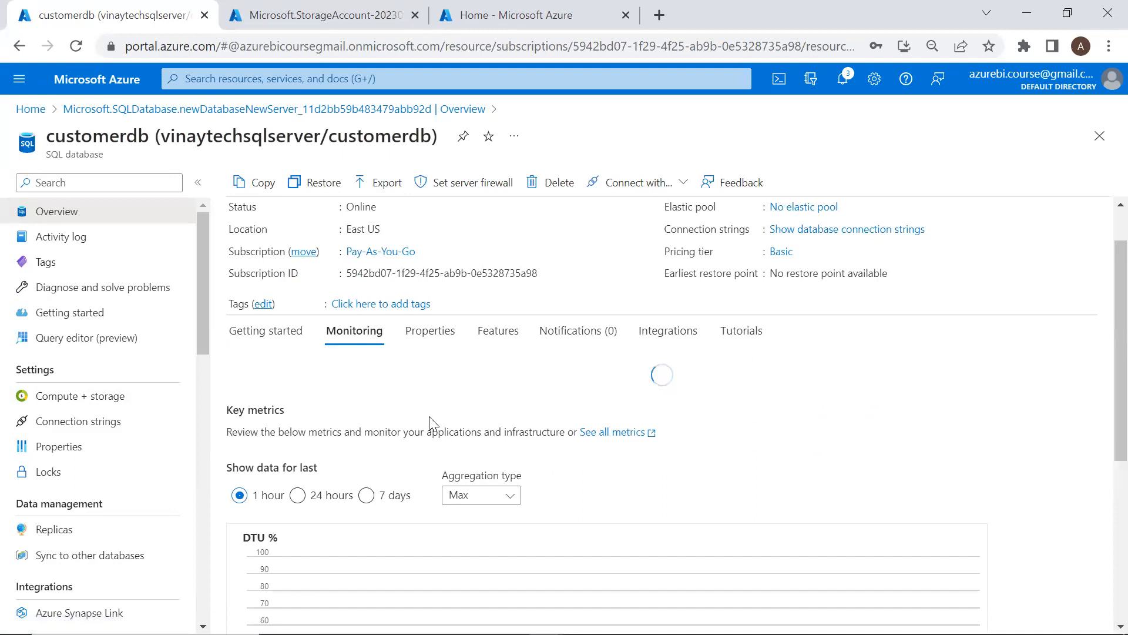
{"action": "scroll", "coordinate": [433, 423], "scroll_direction": "down", "scroll_amount": 1}
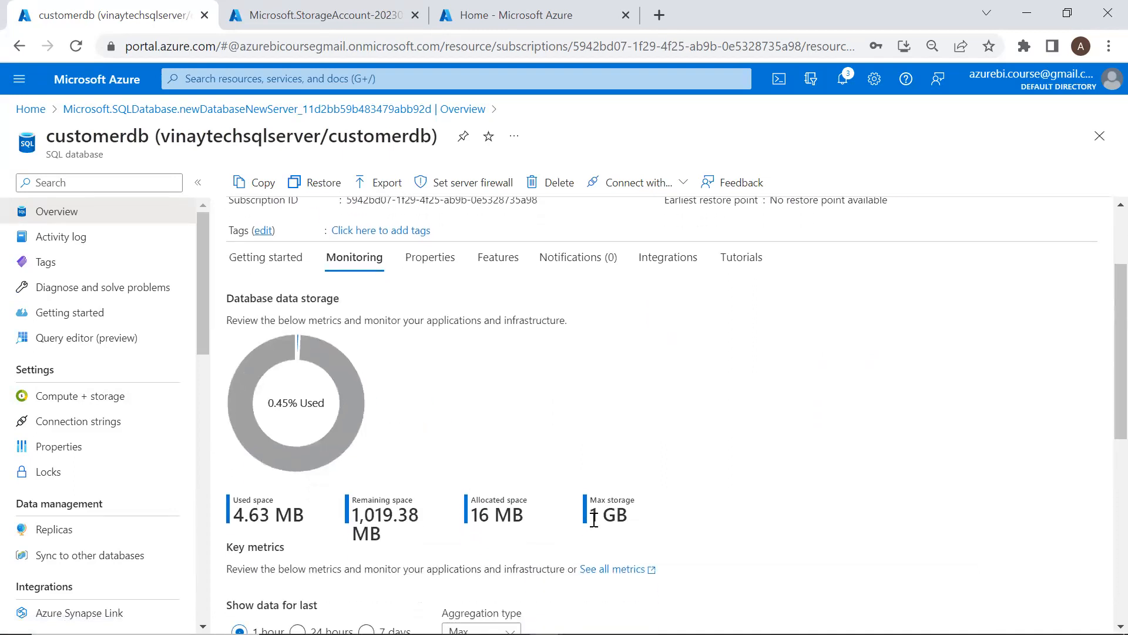
{"action": "left_click_drag", "start_coordinate": [593, 519], "coordinate": [632, 521]}
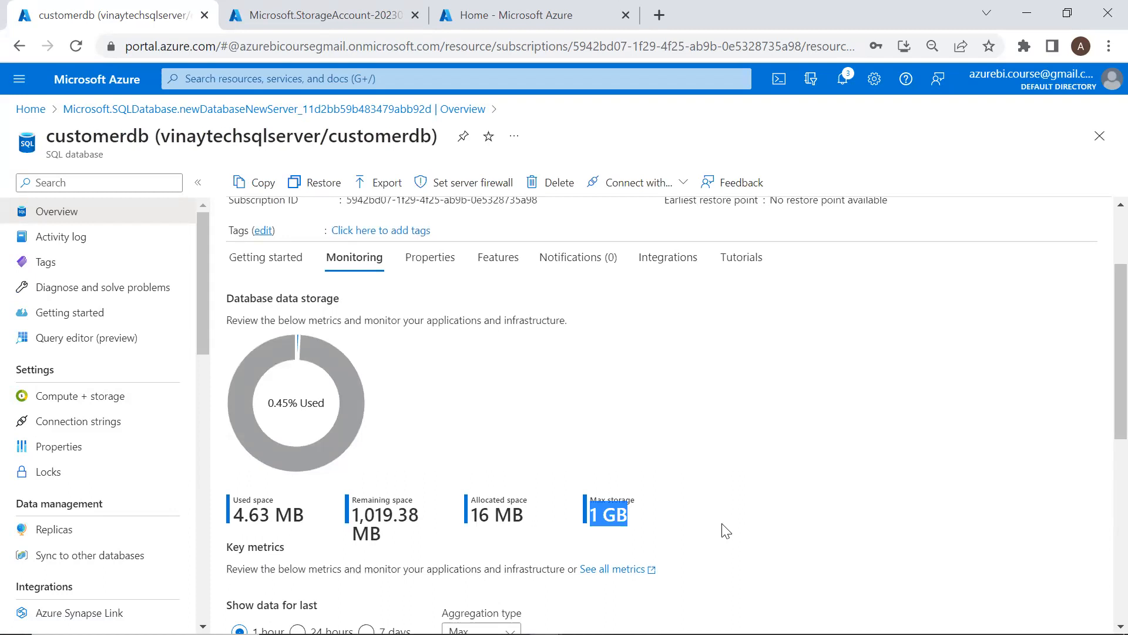
{"action": "left_click", "coordinate": [600, 519]}
{"action": "left_click_drag", "start_coordinate": [591, 516], "coordinate": [632, 522]}
{"action": "left_click", "coordinate": [139, 408]}
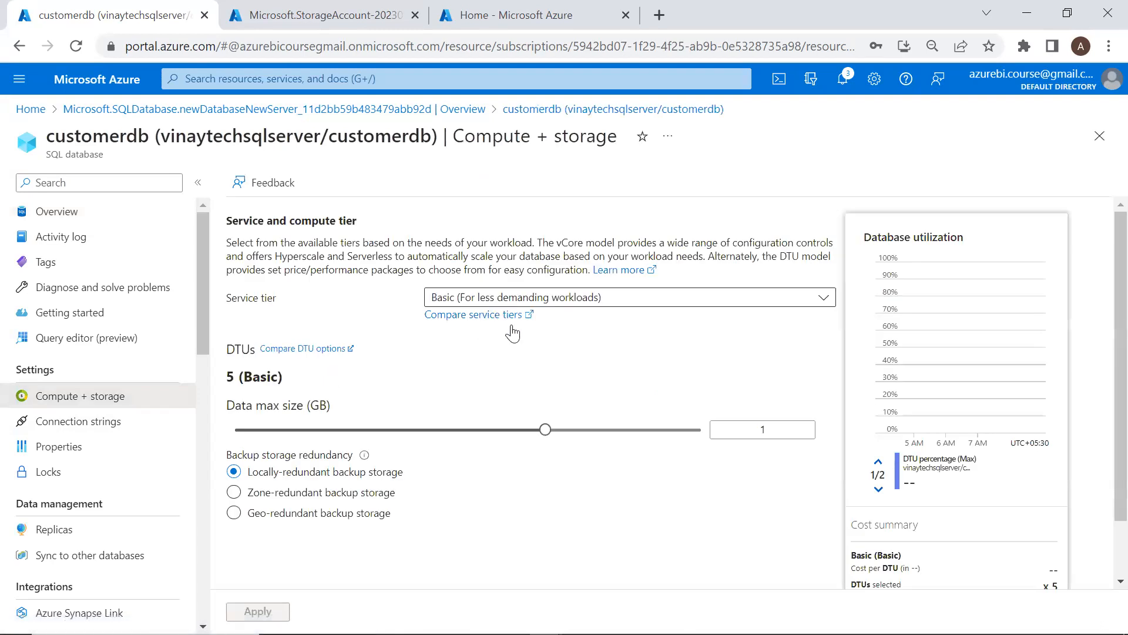
Set Data max size to 2 GB, keep the Basic tier, and apply
{"action": "left_click_drag", "start_coordinate": [545, 430], "coordinate": [703, 430]}
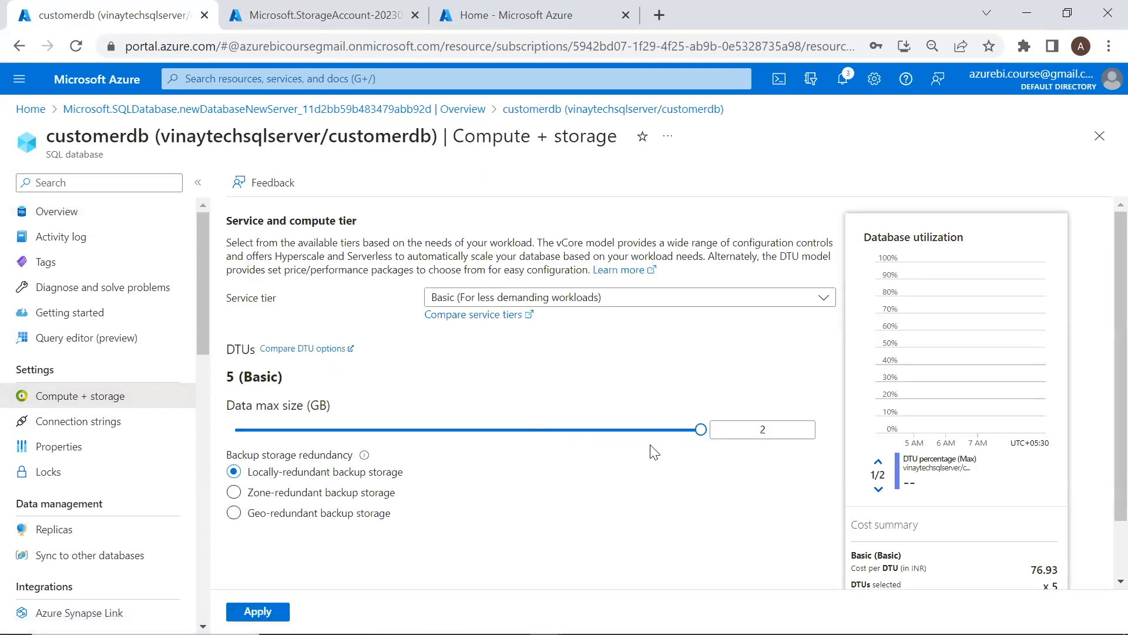
{"action": "left_click", "coordinate": [674, 299]}
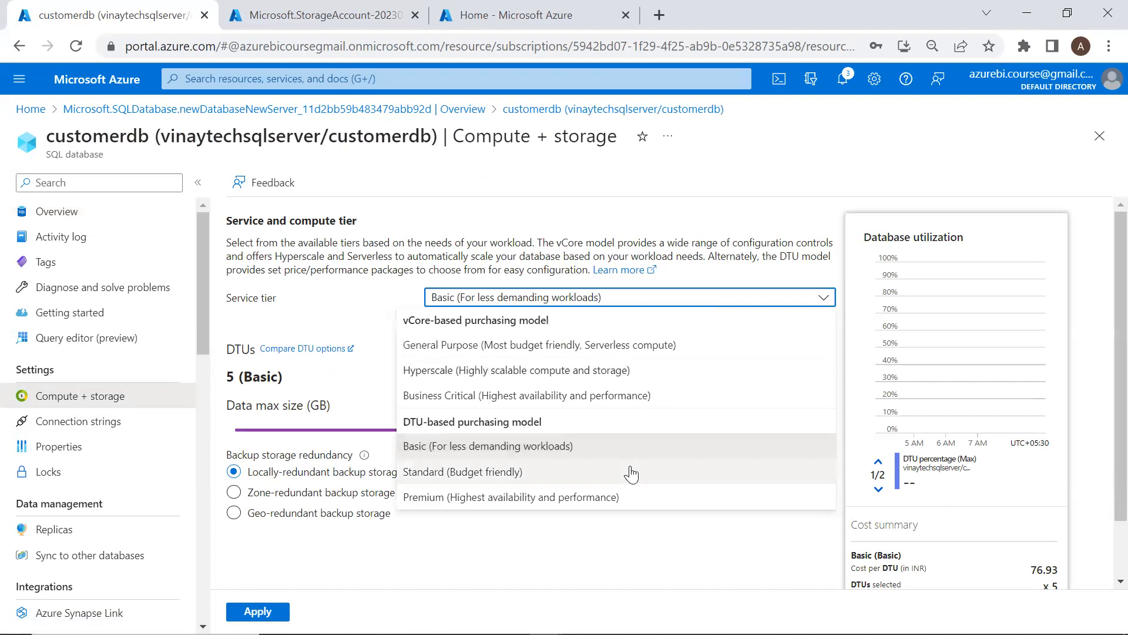
{"action": "left_click", "coordinate": [641, 533]}
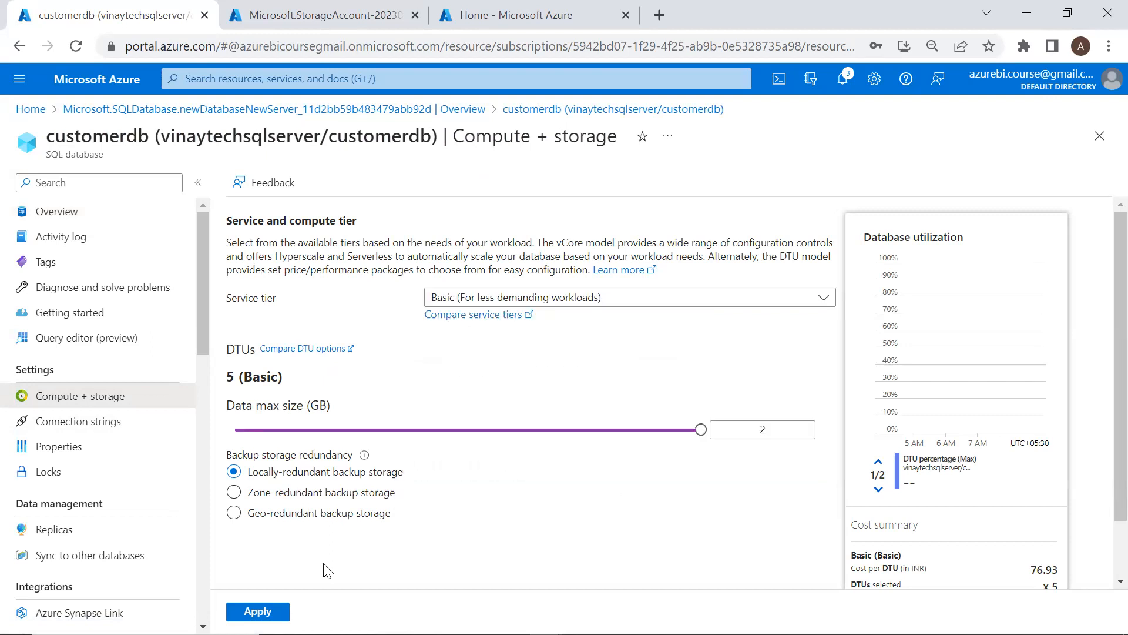
{"action": "left_click", "coordinate": [257, 612]}
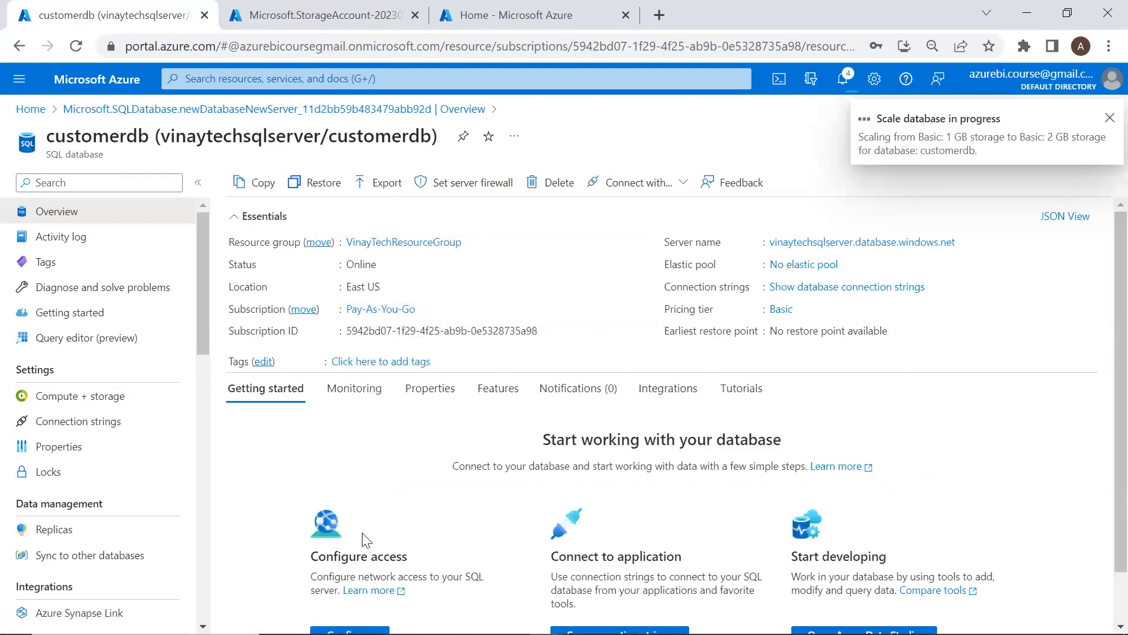
Verify the new 2 GB Max storage on the Overview Monitoring tab
{"action": "left_click", "coordinate": [368, 402]}
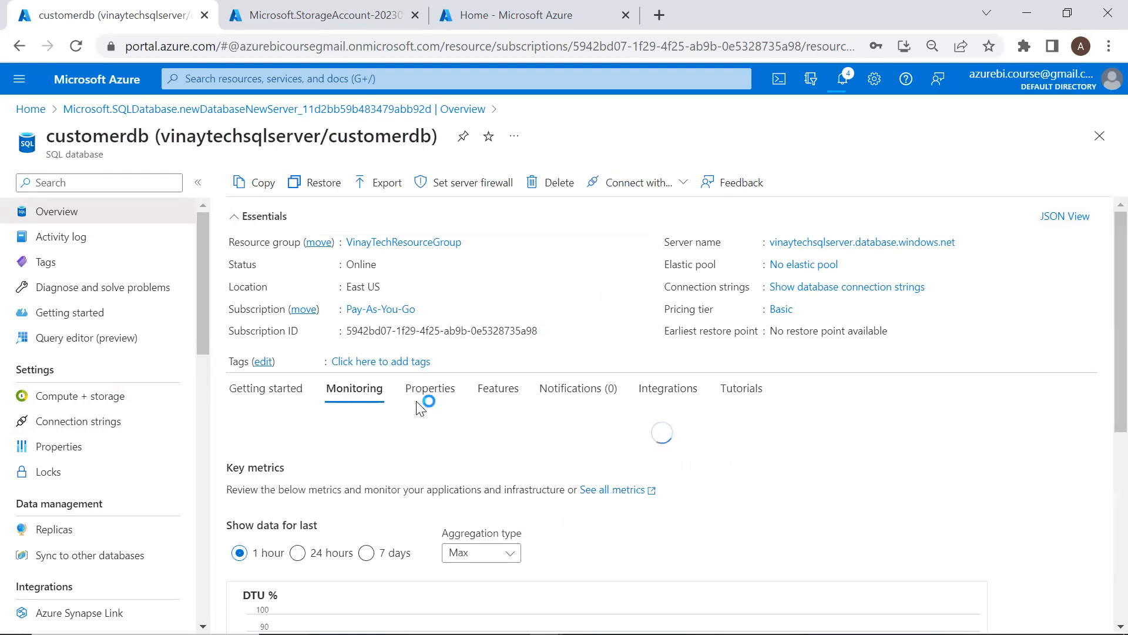
{"action": "scroll", "coordinate": [498, 475], "scroll_direction": "down", "scroll_amount": 3}
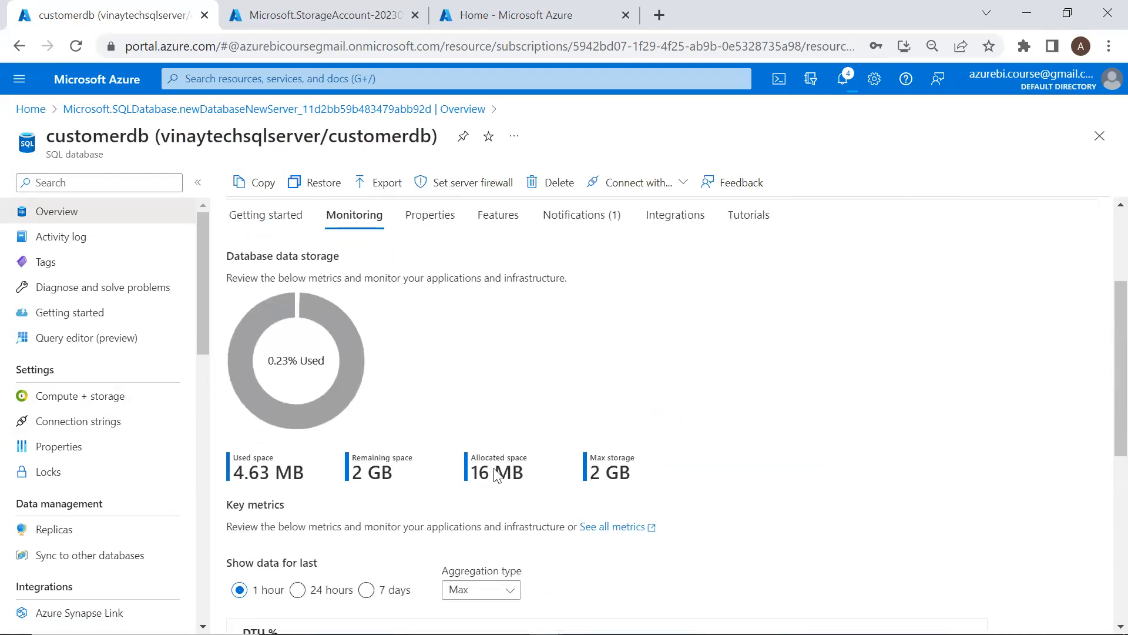
{"action": "left_click_drag", "start_coordinate": [595, 456], "coordinate": [628, 454]}
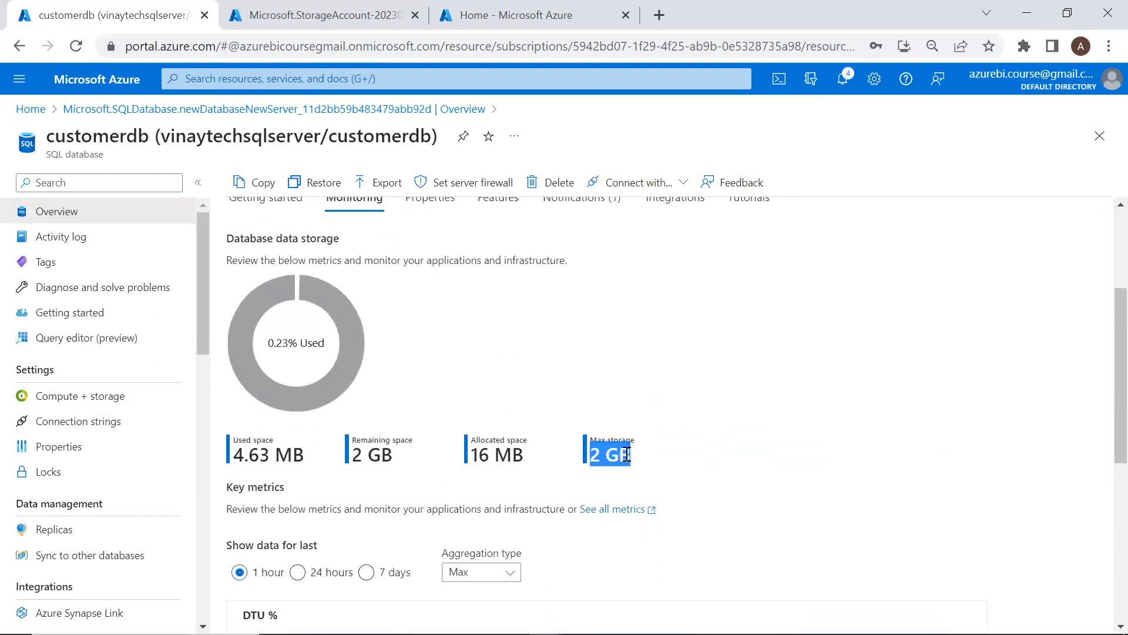
{"action": "left_click", "coordinate": [632, 459]}
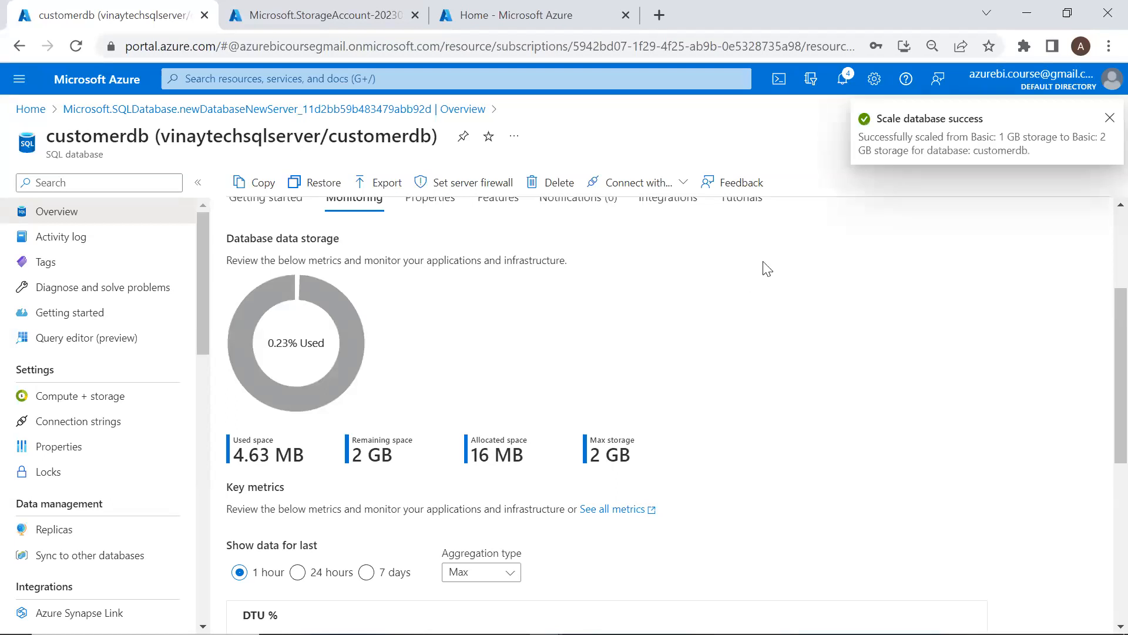
{"action": "scroll", "coordinate": [624, 389], "scroll_direction": "up", "scroll_amount": 1}
{"action": "scroll", "coordinate": [627, 389], "scroll_direction": "up", "scroll_amount": 2}
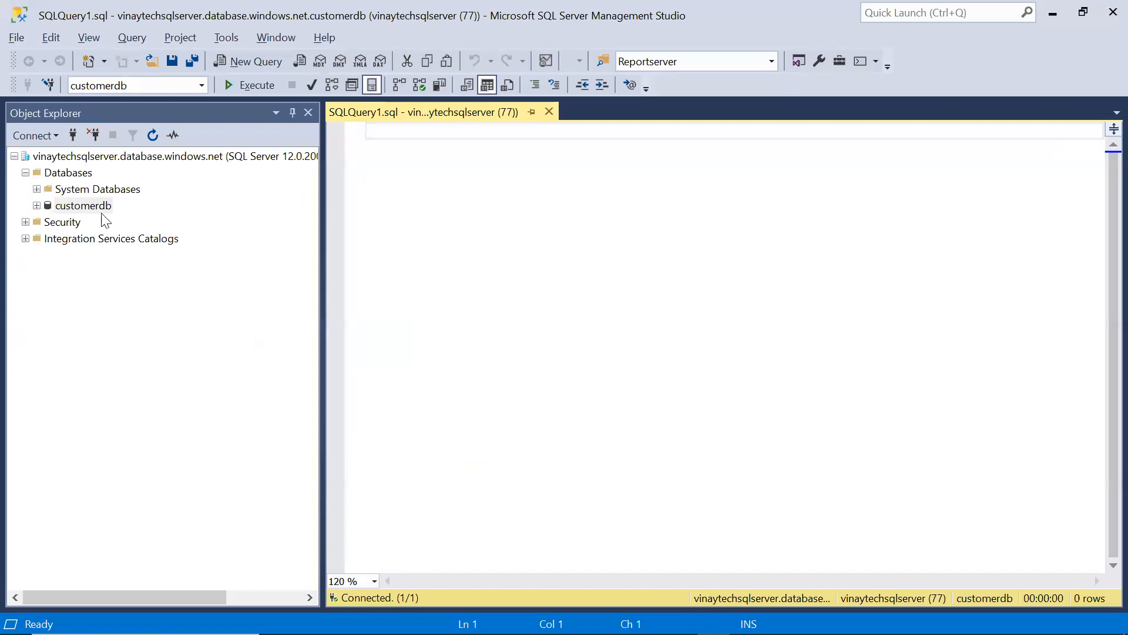
Begin a CREATE TABLE CusotmerData statement in the empty query window
{"action": "left_click", "coordinate": [101, 207]}
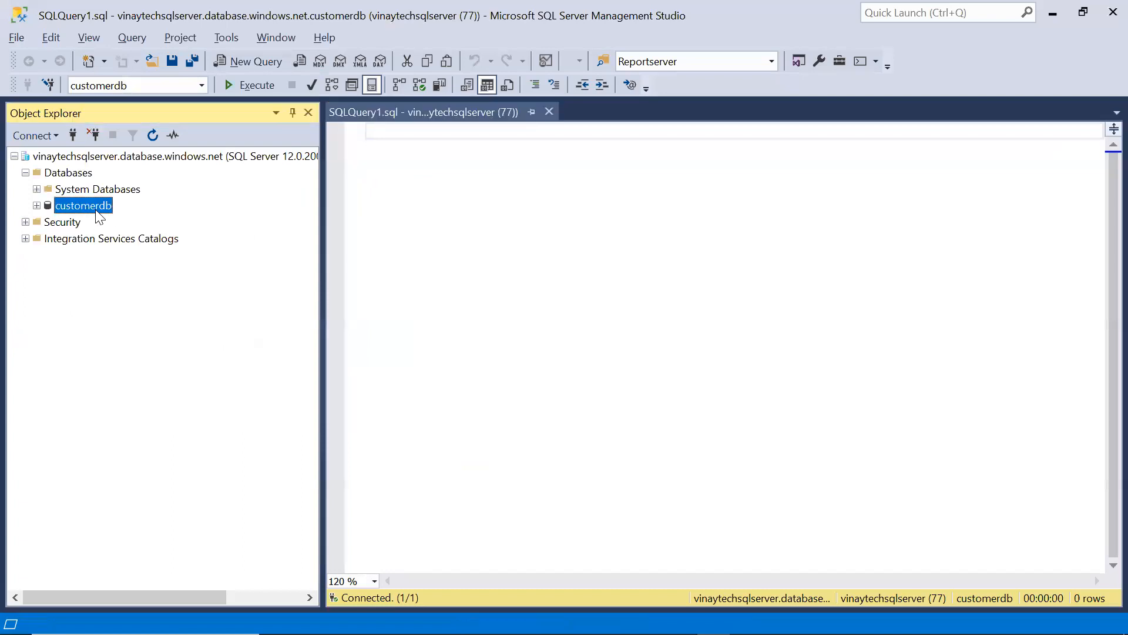
{"action": "key", "text": "F2"}
{"action": "left_click", "coordinate": [197, 247]}
{"action": "left_click", "coordinate": [486, 255]}
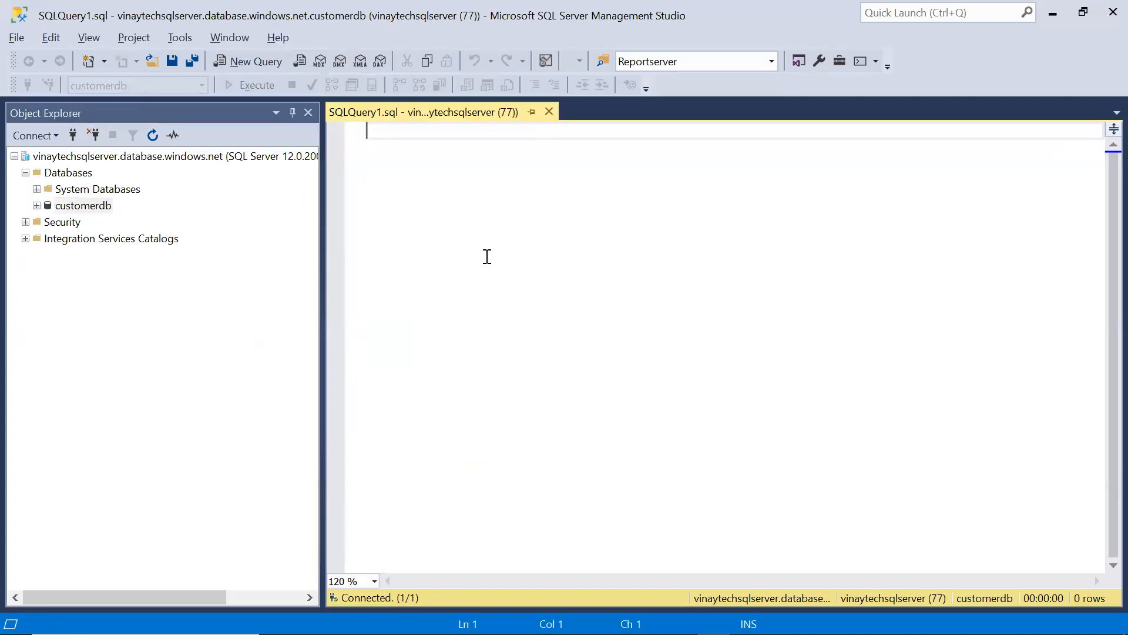
{"action": "key", "text": "Return"}
{"action": "key", "text": "Return"}
{"action": "type", "text": "Create"}
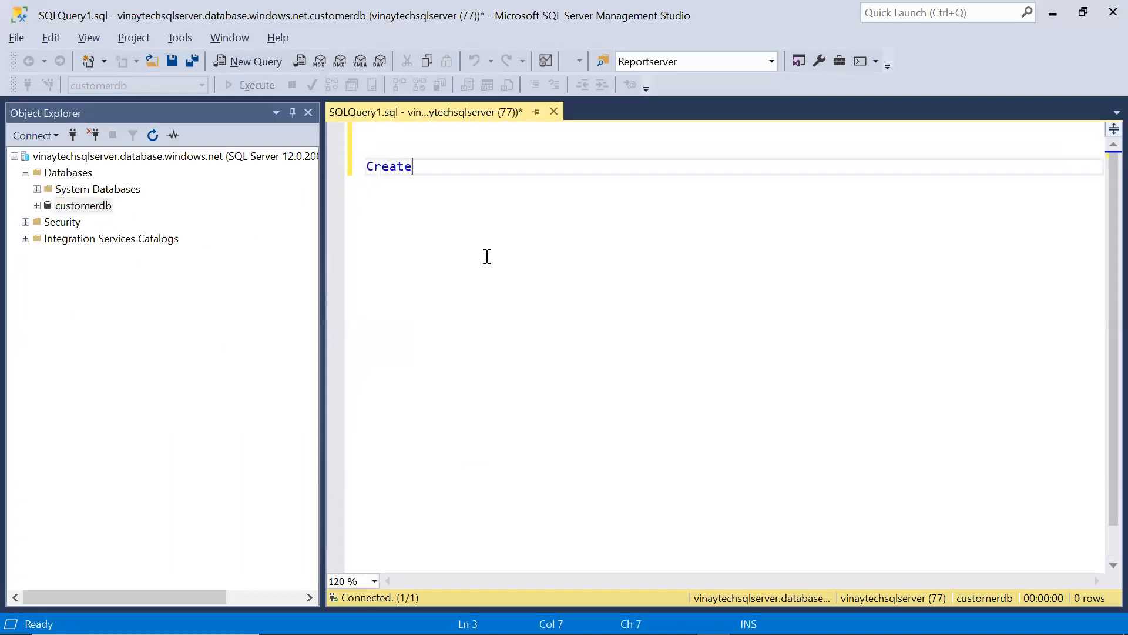
{"action": "type", "text": " Table Cu"}
{"action": "key", "text": "BackSpace"}
{"action": "key", "text": "BackSpace"}
{"action": "type", "text": "Cusotmer D"}
{"action": "key", "text": "BackSpace"}
{"action": "key", "text": "BackSpace"}
{"action": "type", "text": "Daye"}
{"action": "key", "text": "BackSpace"}
{"action": "key", "text": "BackSpace"}
{"action": "type", "text": "ta"}
{"action": "key", "text": "Return"}
{"action": "type", "text": "("}
Define columns CID Int, Cname Varchar(20), CAmount int and Clocation Varchar(20), closing the list
{"action": "key", "text": "Return"}
{"action": "type", "text": "I"}
{"action": "key", "text": "BackSpace"}
{"action": "type", "text": "CID Int"}
{"action": "key", "text": "BackSpace"}
{"action": "key", "text": "BackSpace"}
{"action": "type", "text": "t"}
{"action": "key", "text": "BackSpace"}
{"action": "type", "text": "nt,"}
{"action": "key", "text": "Return"}
{"action": "type", "text": "Cname Varchar(200"}
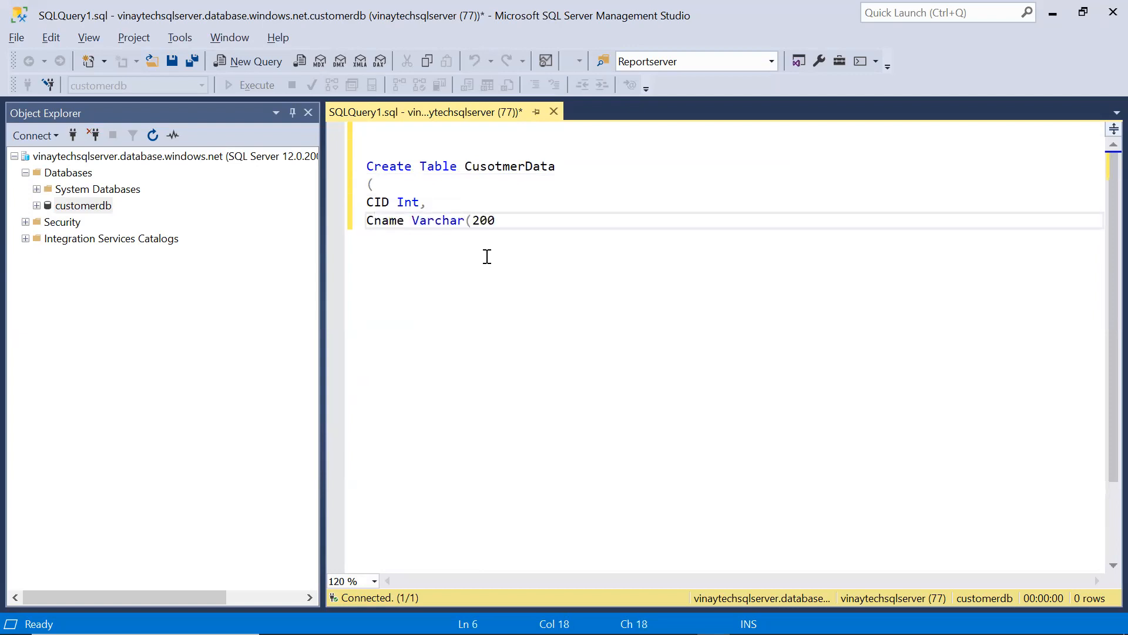
{"action": "key", "text": "BackSpace"}
{"action": "type", "text": "),"}
{"action": "key", "text": "Return"}
{"action": "type", "text": "Ca"}
{"action": "key", "text": "BackSpace"}
{"action": "type", "text": "Amount int,"}
{"action": "key", "text": "Return"}
{"action": "type", "text": "Clocation"}
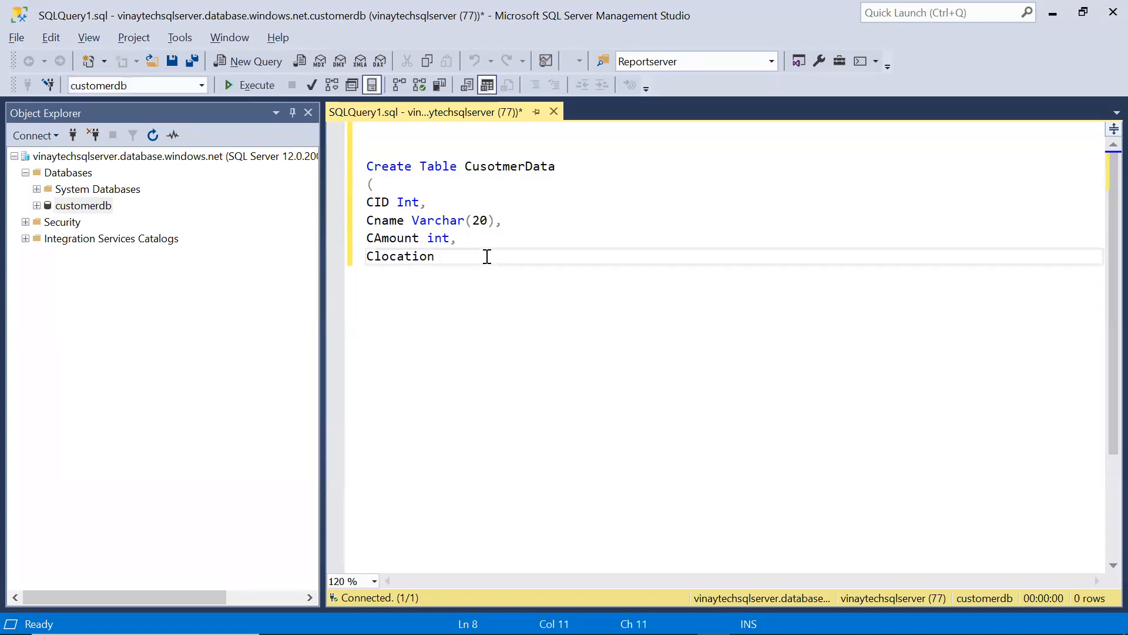
{"action": "type", "text": " Varchar(20)"}
{"action": "key", "text": "Return"}
{"action": "type", "text": ")"}
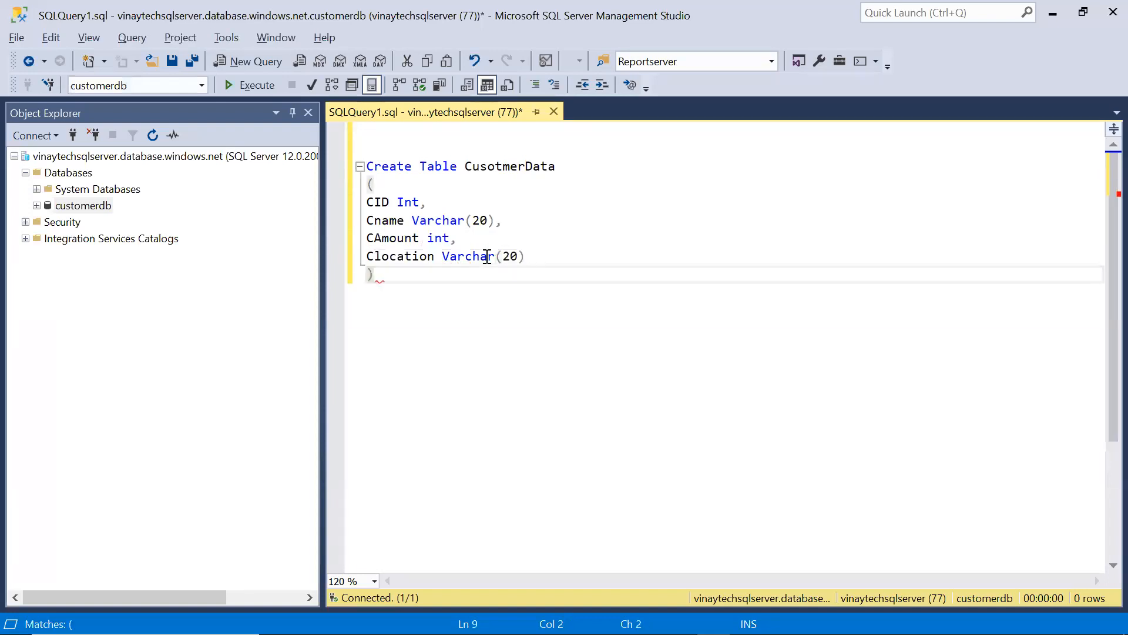
Select the whole CREATE TABLE CusotmerData statement
{"action": "left_click_drag", "start_coordinate": [430, 277], "coordinate": [365, 166]}
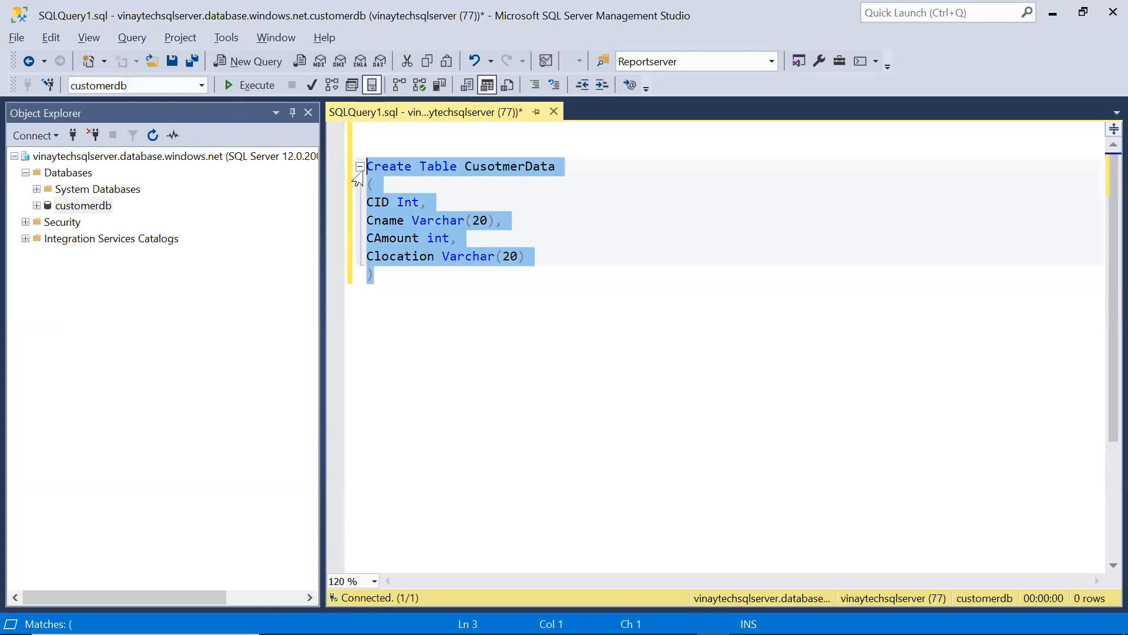
{"action": "left_click", "coordinate": [88, 207]}
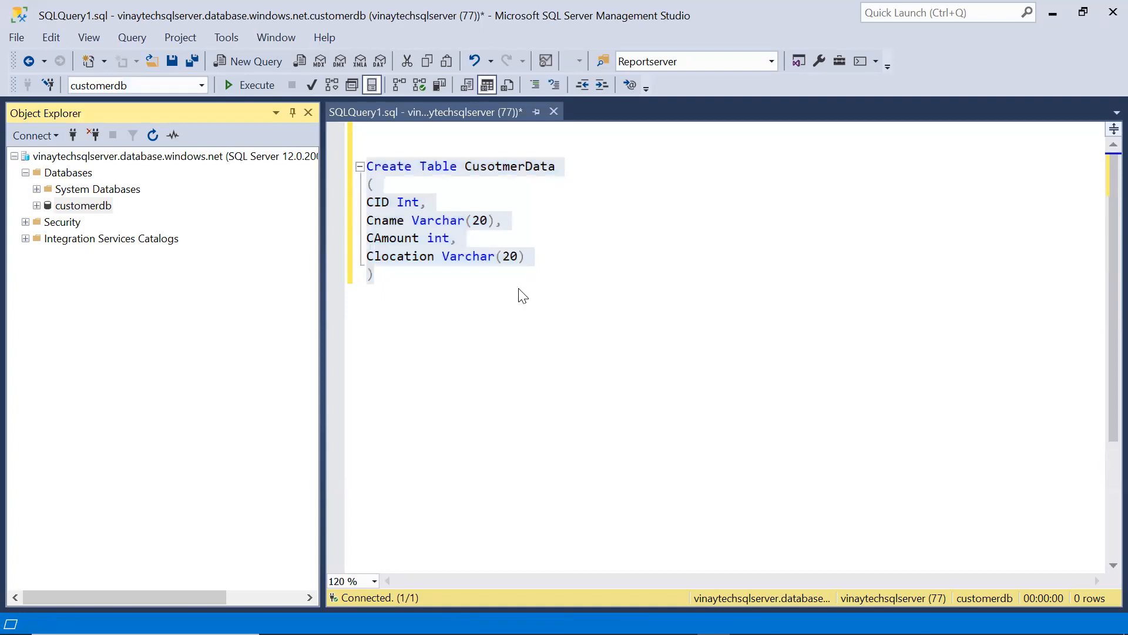
{"action": "left_click", "coordinate": [415, 288]}
{"action": "left_click_drag", "start_coordinate": [405, 274], "coordinate": [368, 148]}
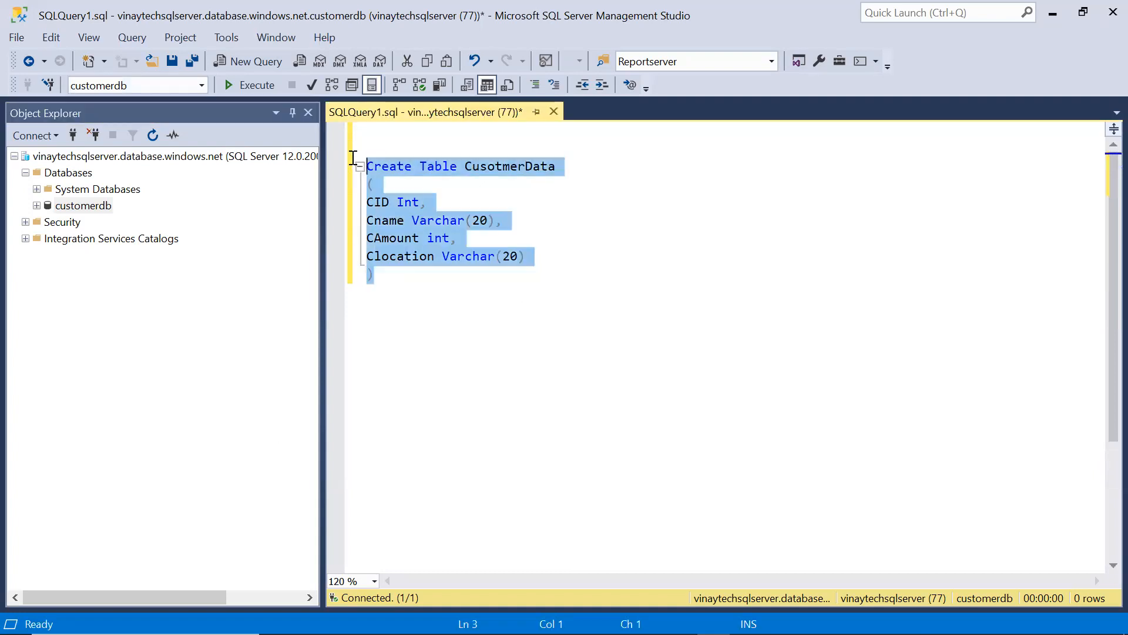
Execute the CREATE TABLE statement, then run a select * from query using the suggested table name
{"action": "left_click", "coordinate": [262, 88]}
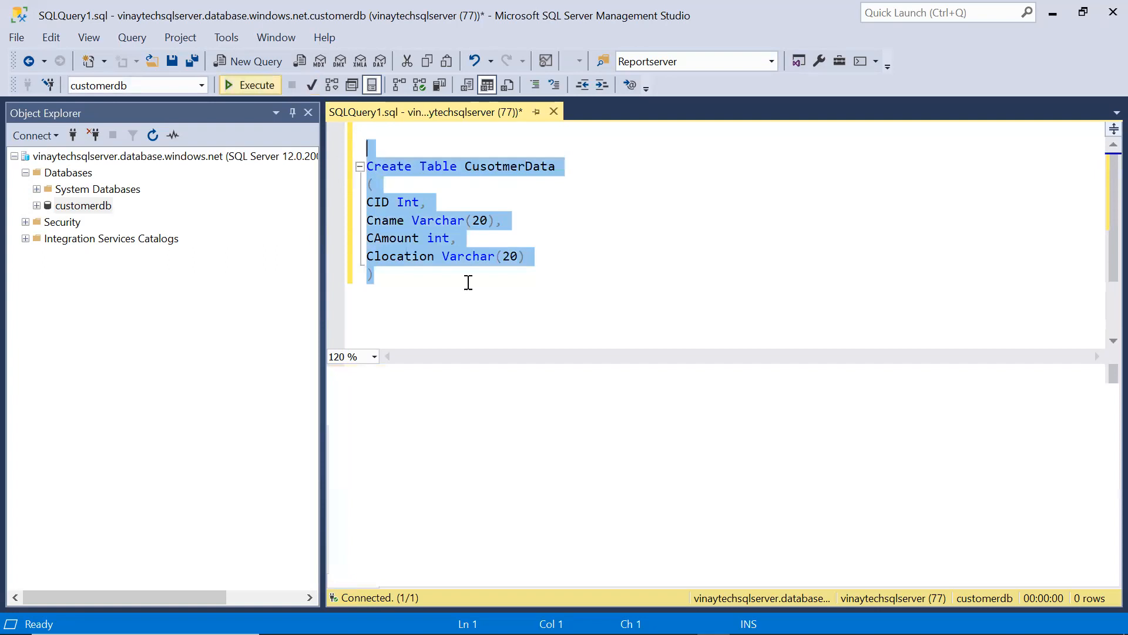
{"action": "left_click", "coordinate": [470, 304]}
{"action": "key", "text": "Return"}
{"action": "key", "text": "Return"}
{"action": "type", "text": "select  f"}
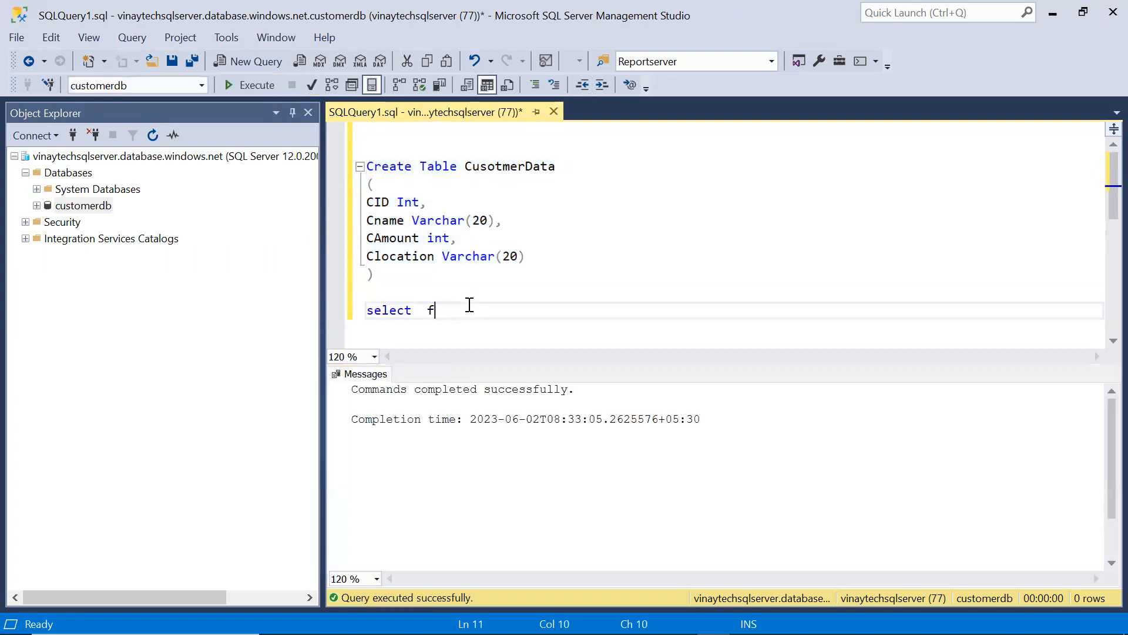
{"action": "key", "text": "BackSpace"}
{"action": "type", "text": "from"}
{"action": "left_click", "coordinate": [426, 315]}
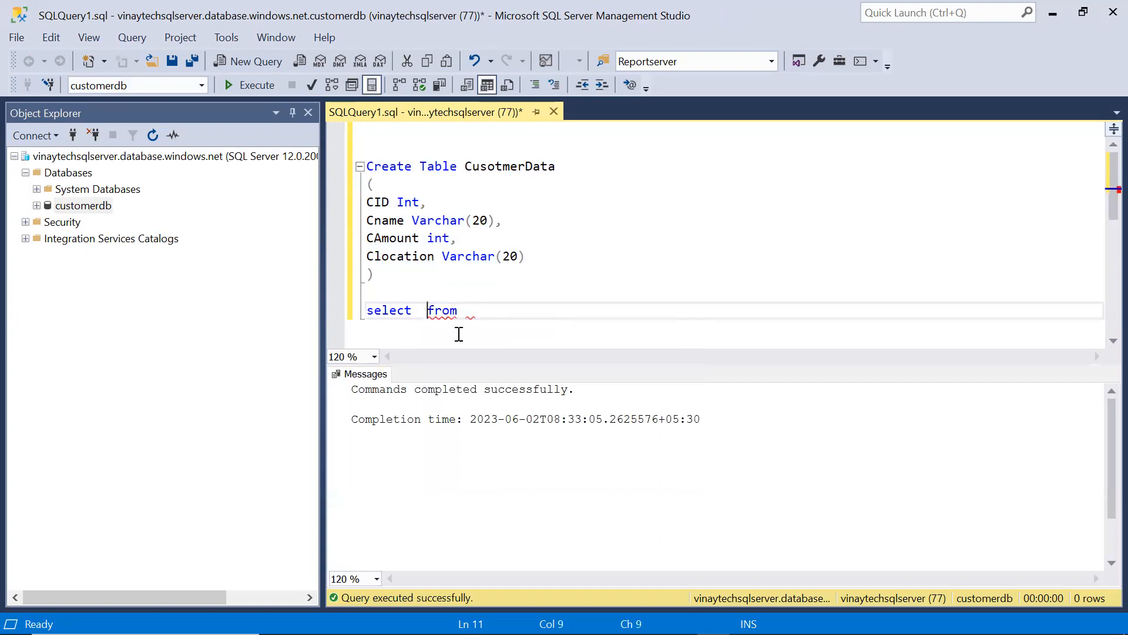
{"action": "type", "text": "*"}
{"action": "key", "text": "End"}
{"action": "type", "text": "Customer"}
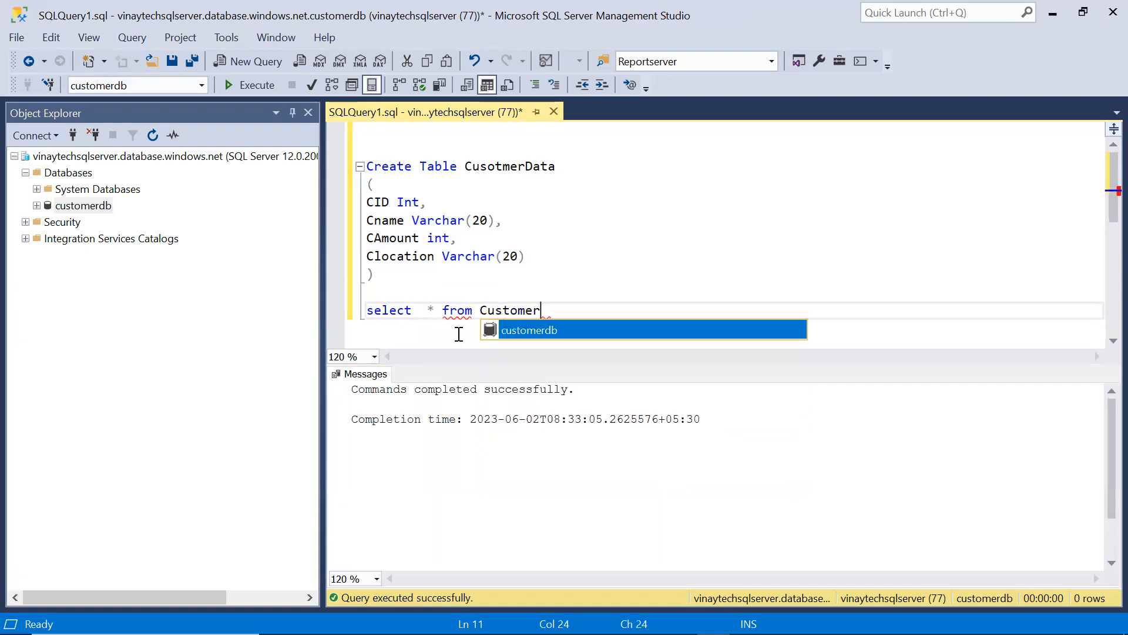
{"action": "key", "text": "Tab"}
{"action": "key", "text": "shift+Home"}
{"action": "key", "text": "F5"}
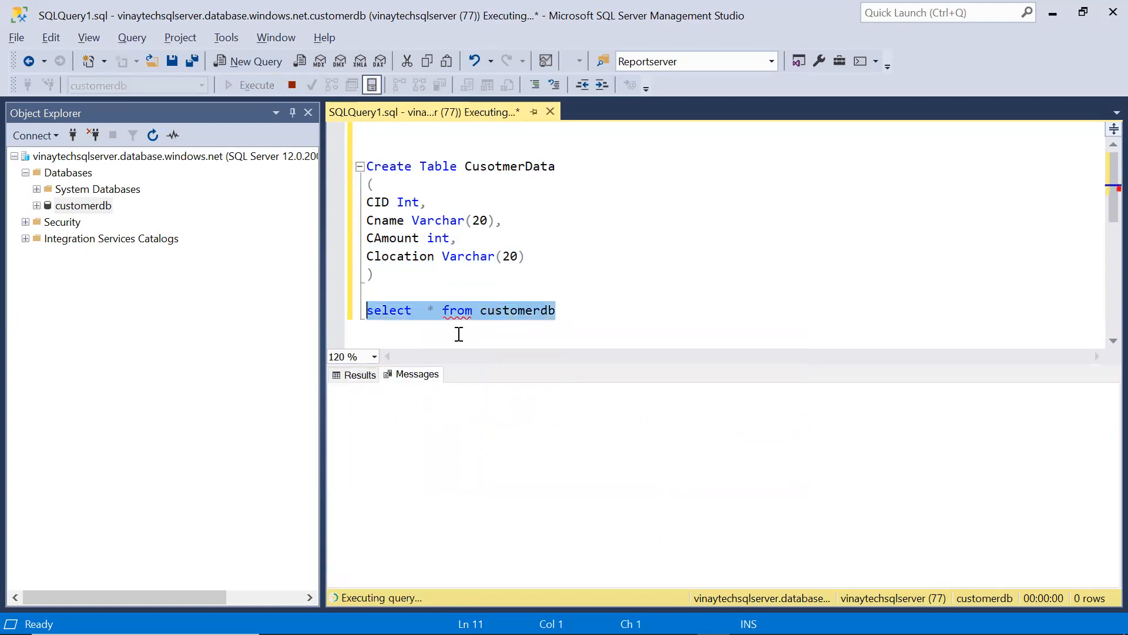
Replace the wrong table name with CusotmerData and rerun the select * query
{"action": "double_click", "coordinate": [525, 168]}
{"action": "key", "text": "ctrl+c"}
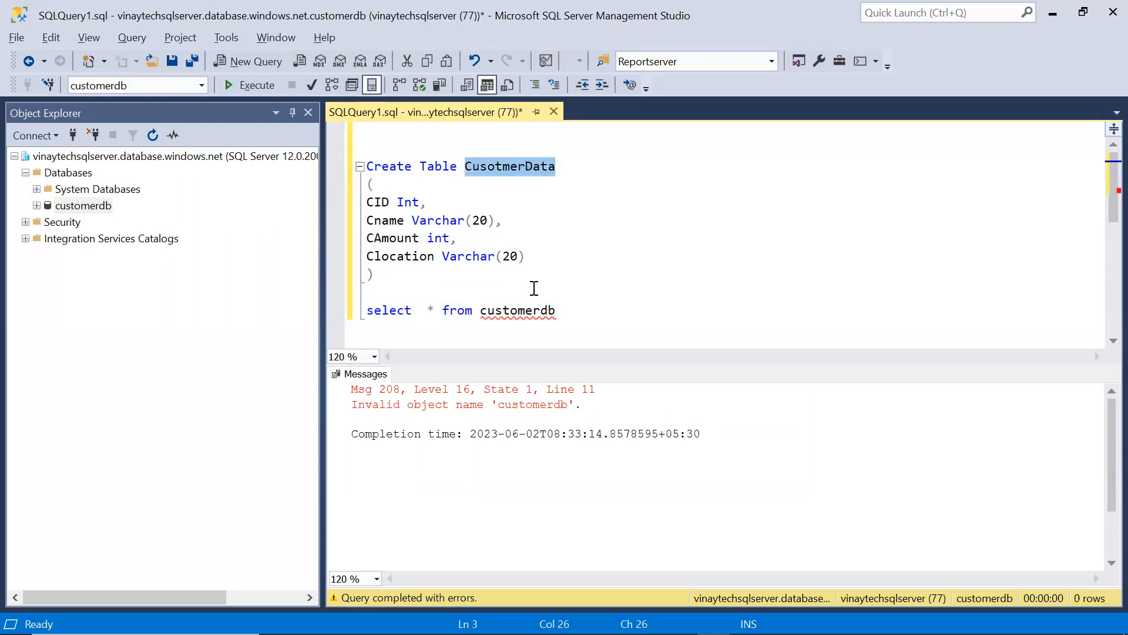
{"action": "double_click", "coordinate": [534, 311]}
{"action": "key", "text": "ctrl+v"}
{"action": "key", "text": "shift+Home"}
{"action": "key", "text": "F5"}
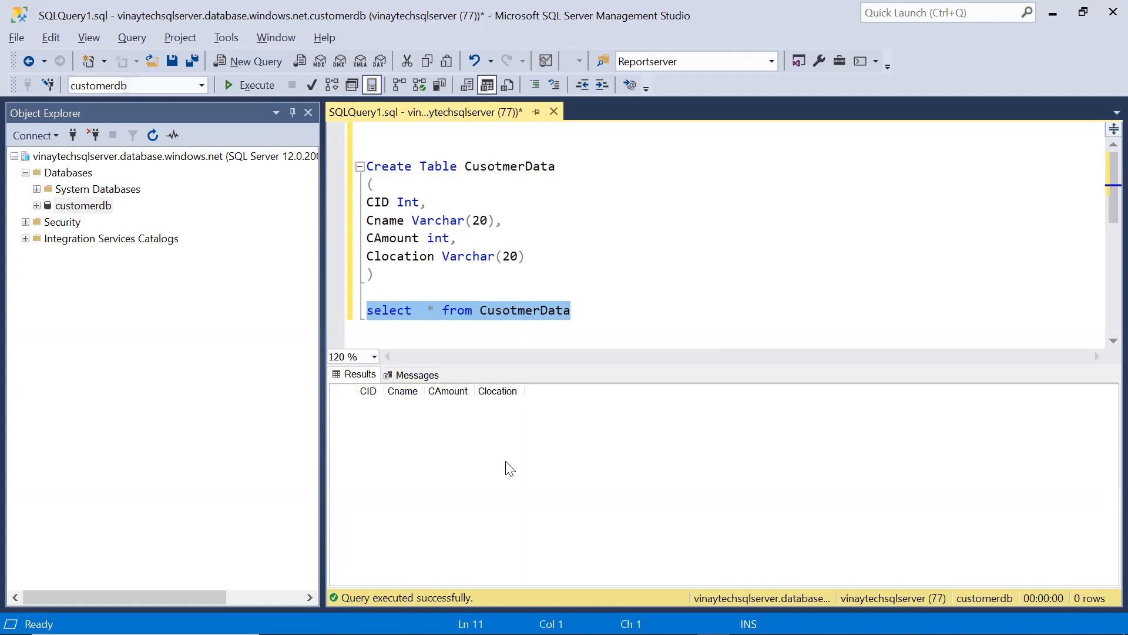
On the Pro.webp diagram, draw arrows gateway→CSV and Data Factory→Azure SQL Database, circling Data Factory
{"action": "key", "text": "alt+Tab"}
{"action": "key", "text": "Tab"}
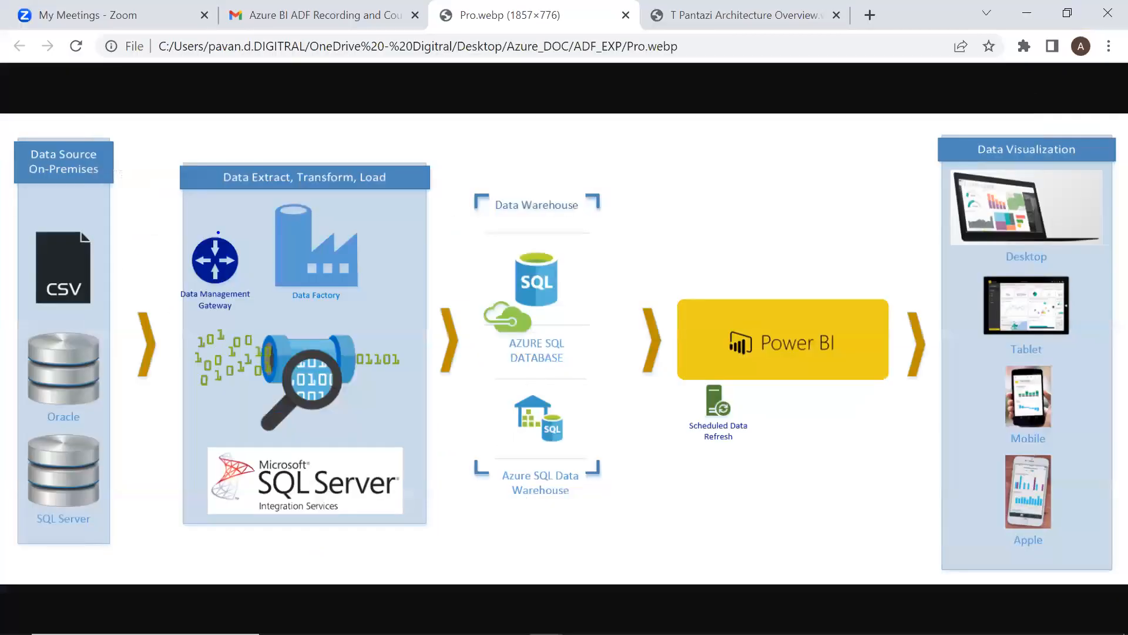
{"action": "mouse_move", "coordinate": [246, 227]}
{"action": "left_mouse_down"}
{"action": "mouse_move", "coordinate": [171, 225]}
{"action": "mouse_move", "coordinate": [111, 255]}
{"action": "mouse_move", "coordinate": [169, 257]}
{"action": "left_mouse_up"}
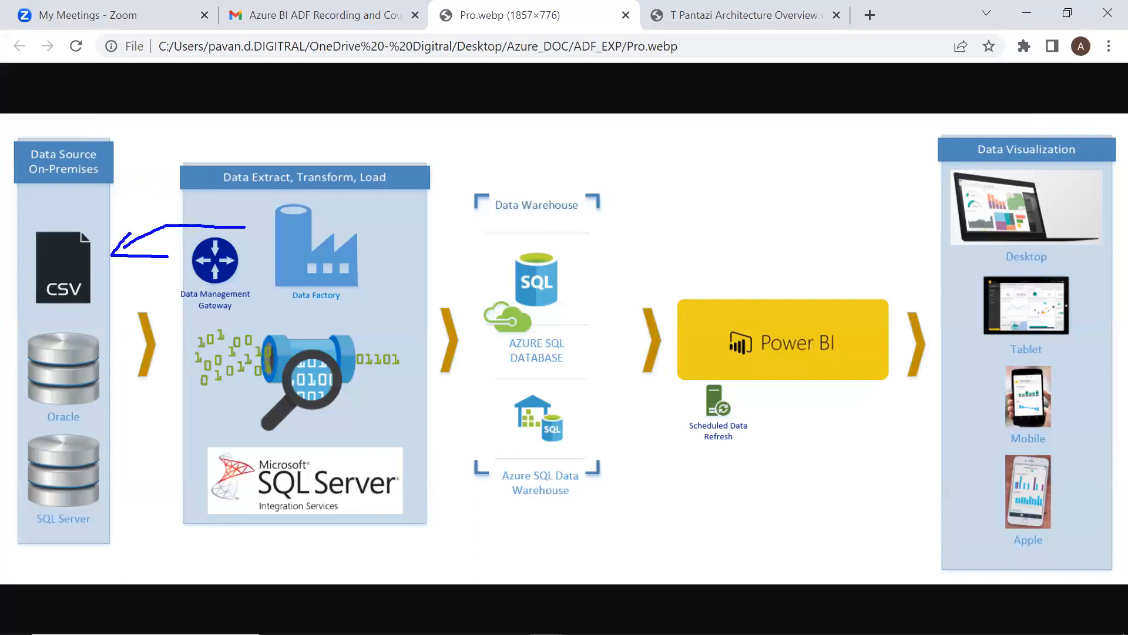
{"action": "mouse_move", "coordinate": [305, 286]}
{"action": "left_mouse_down"}
{"action": "mouse_move", "coordinate": [306, 314]}
{"action": "mouse_move", "coordinate": [298, 284]}
{"action": "left_mouse_up"}
{"action": "left_click_drag", "start_coordinate": [353, 257], "coordinate": [491, 335]}
{"action": "left_click_drag", "start_coordinate": [458, 300], "coordinate": [442, 376]}
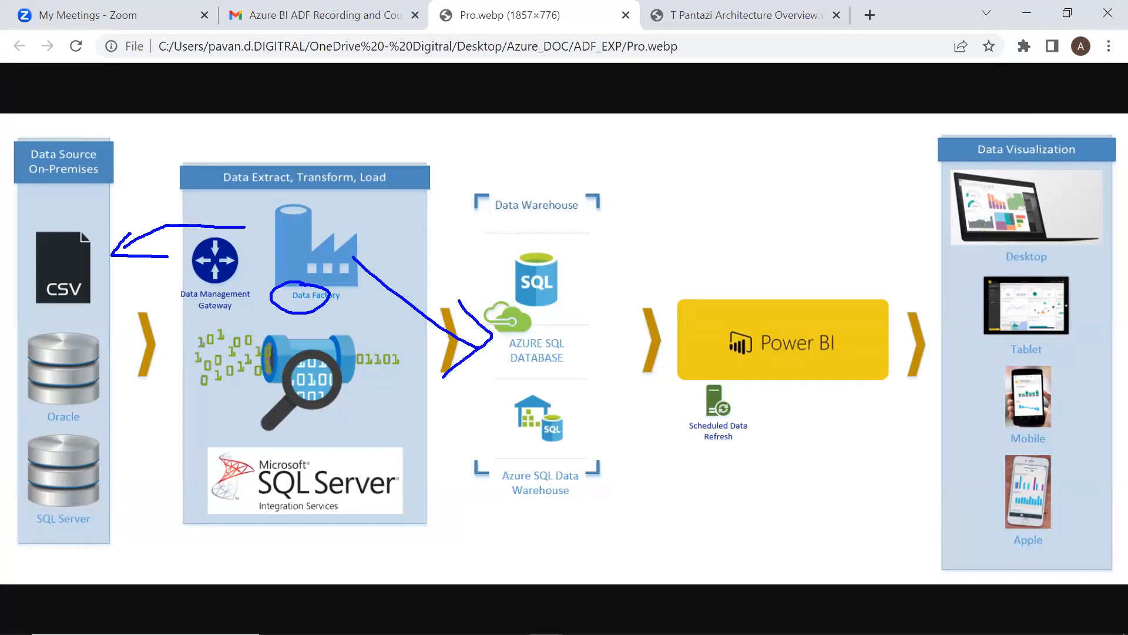
{"action": "left_click_drag", "start_coordinate": [587, 339], "coordinate": [666, 247]}
Write 'CID CNAME CAMOUT CLOA' and draw arrows into Power BI and the Tablet
{"action": "type", "text": "ClD CNAME CM"}
{"action": "key", "text": "BackSpace"}
{"action": "type", "text": "AMOUT CLOA"}
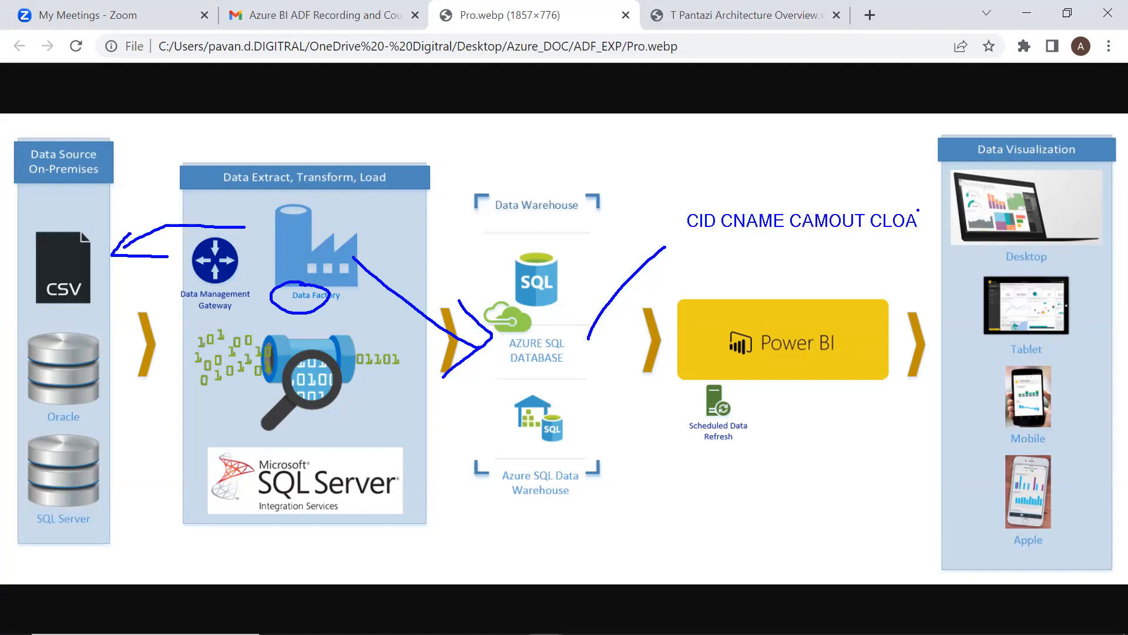
{"action": "left_click_drag", "start_coordinate": [803, 237], "coordinate": [805, 292]}
{"action": "mouse_move", "coordinate": [794, 275]}
{"action": "left_mouse_down"}
{"action": "mouse_move", "coordinate": [808, 293]}
{"action": "mouse_move", "coordinate": [829, 269]}
{"action": "left_mouse_up"}
{"action": "left_click_drag", "start_coordinate": [1045, 292], "coordinate": [945, 315]}
{"action": "left_click_drag", "start_coordinate": [1007, 326], "coordinate": [964, 363]}
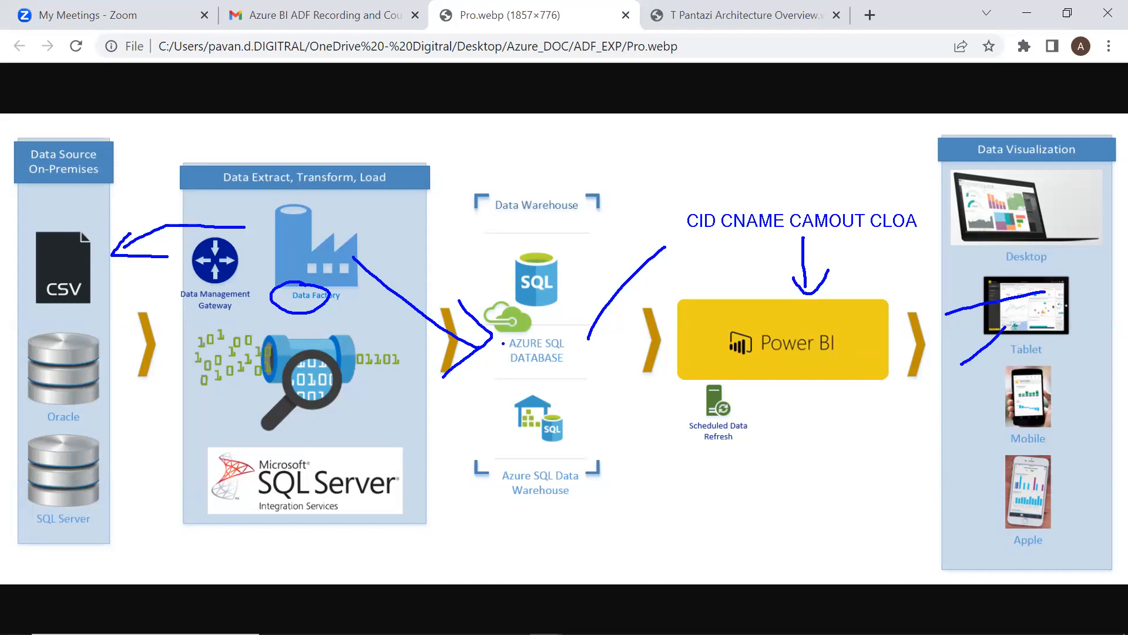
{"action": "key", "text": "alt+Tab"}
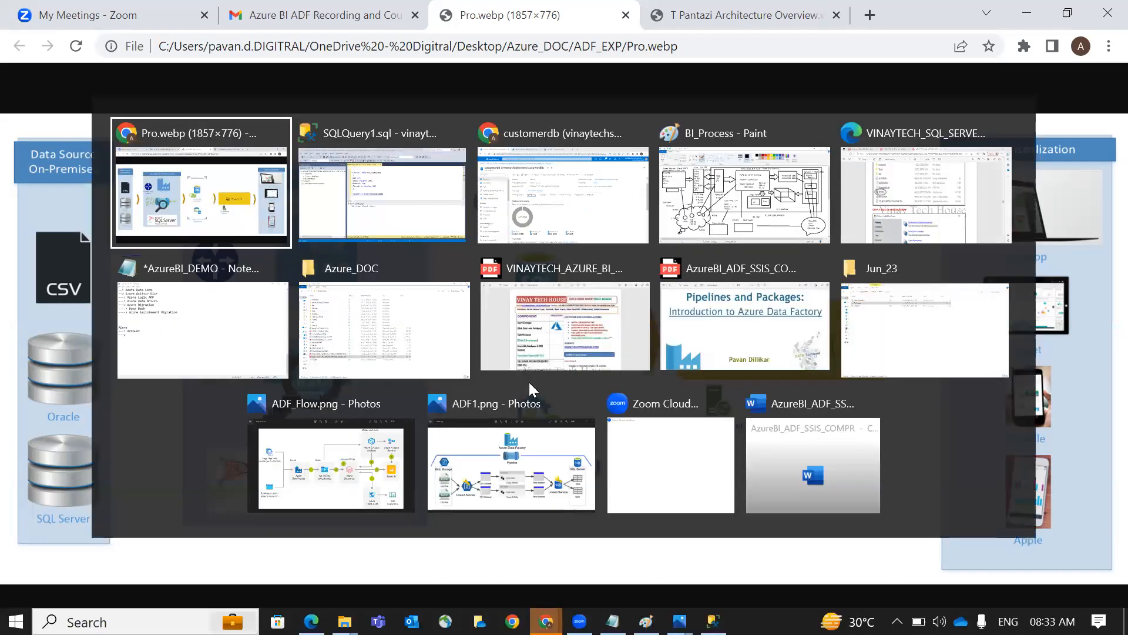
{"action": "key", "text": "alt+Tab"}
{"action": "key", "text": "Tab"}
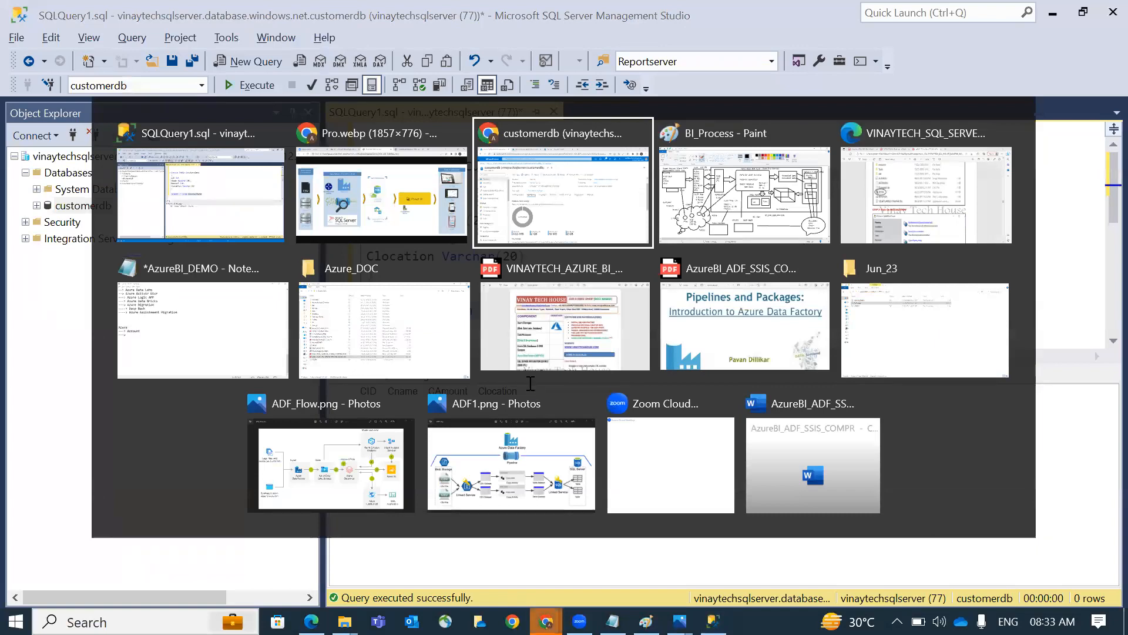
From the deployment page, open storage account azurestorageacntnew and go to its Containers page
{"action": "left_click", "coordinate": [294, 15]}
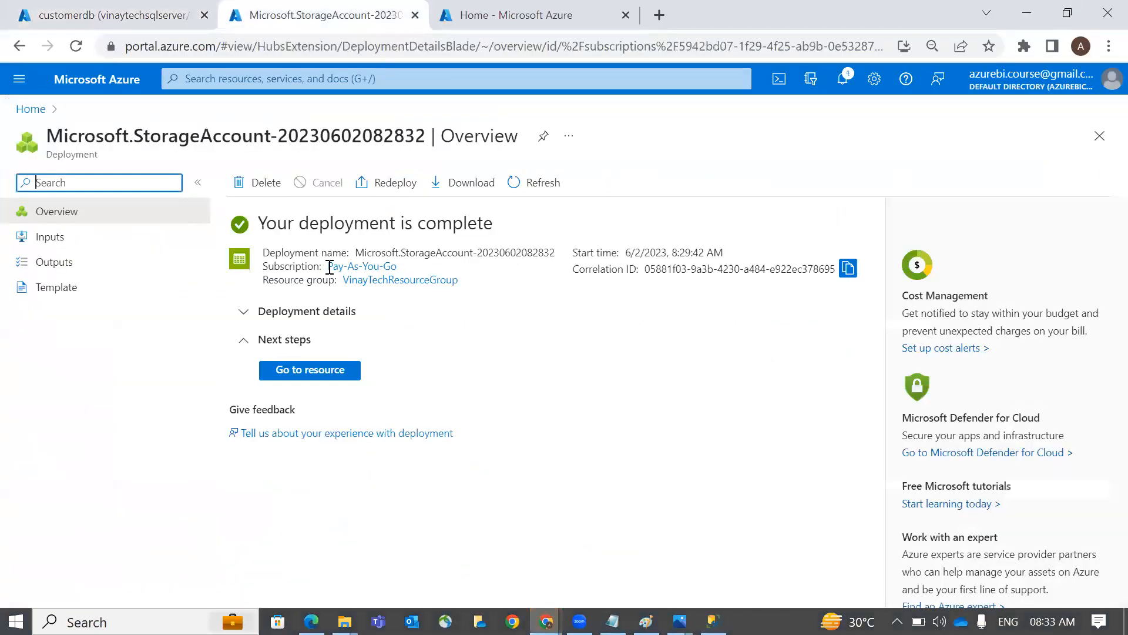
{"action": "left_click", "coordinate": [147, 14]}
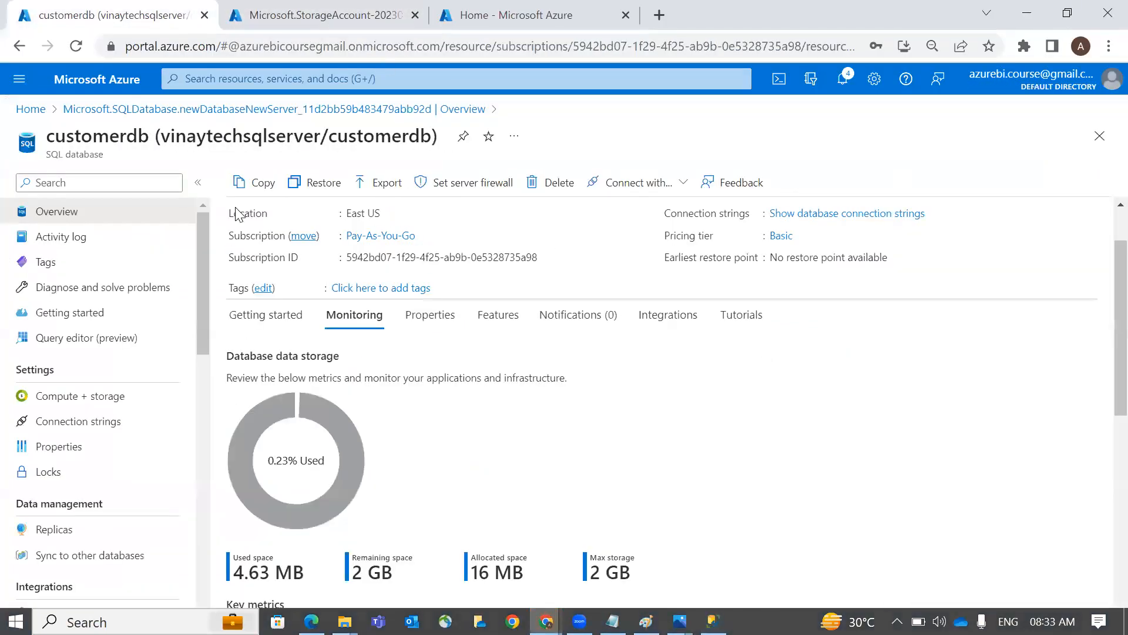
{"action": "left_click", "coordinate": [332, 17]}
{"action": "left_click", "coordinate": [333, 375]}
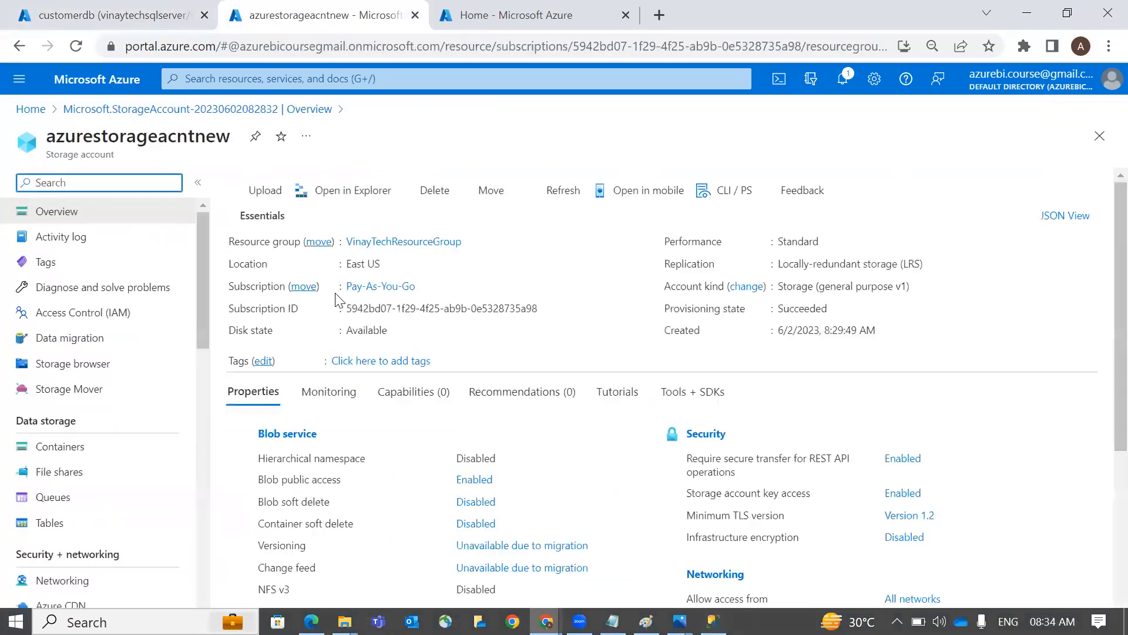
{"action": "scroll", "coordinate": [313, 423], "scroll_direction": "down", "scroll_amount": 5}
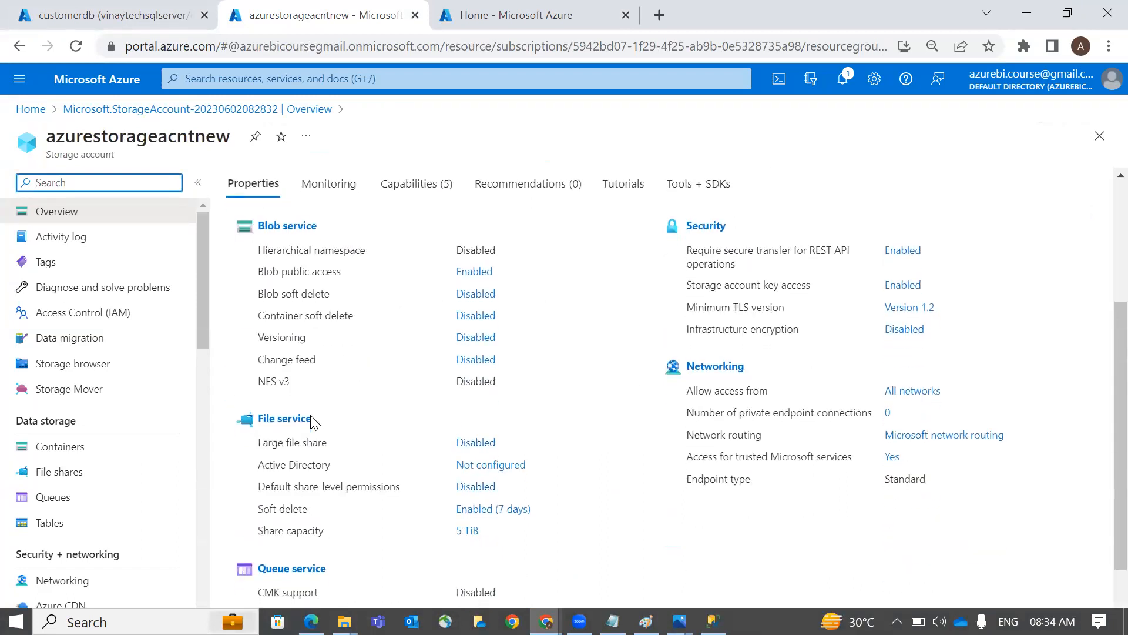
{"action": "scroll", "coordinate": [314, 423], "scroll_direction": "up", "scroll_amount": 3}
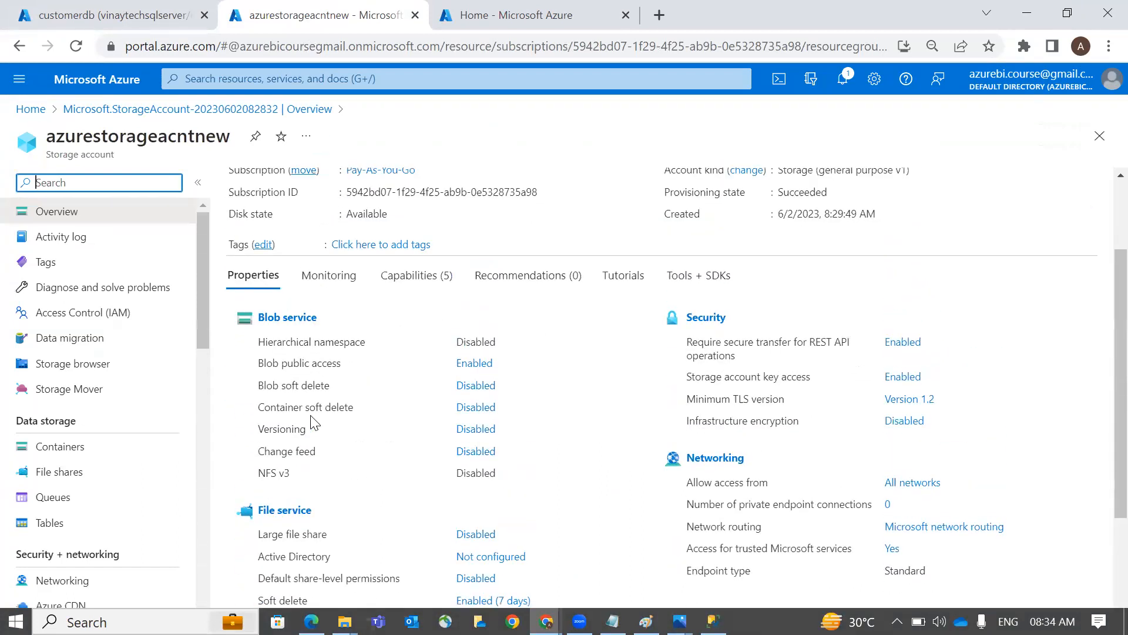
{"action": "left_click", "coordinate": [291, 318]}
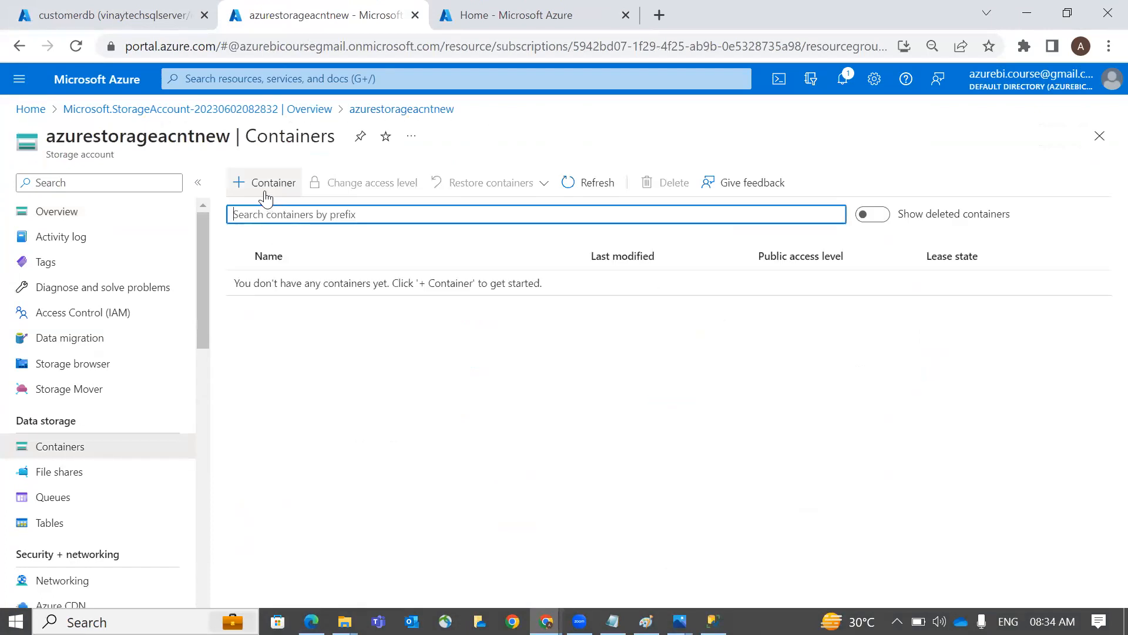
Add a new container named datalogs and open it
{"action": "left_click", "coordinate": [266, 189]}
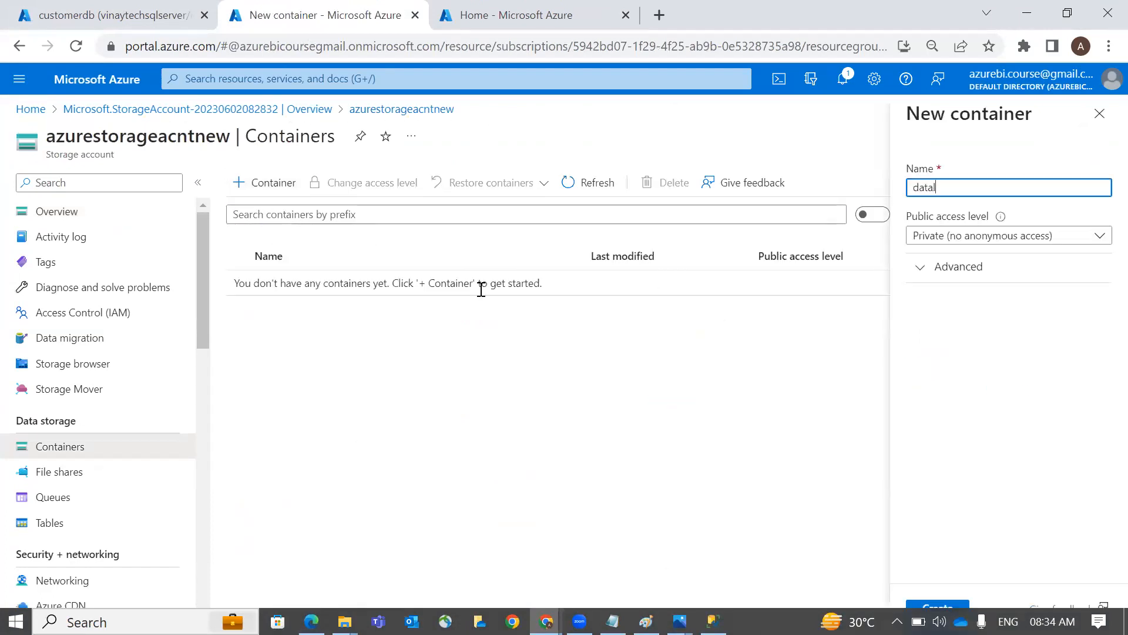
{"action": "type", "text": "datalogs"}
{"action": "key", "text": "Return"}
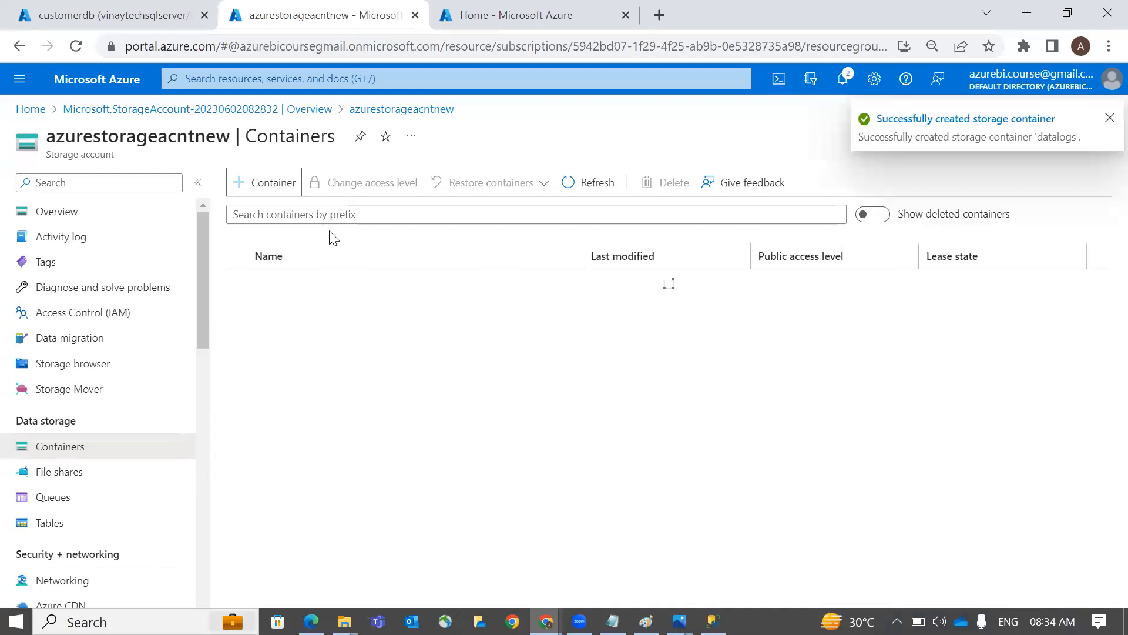
{"action": "left_click", "coordinate": [327, 282]}
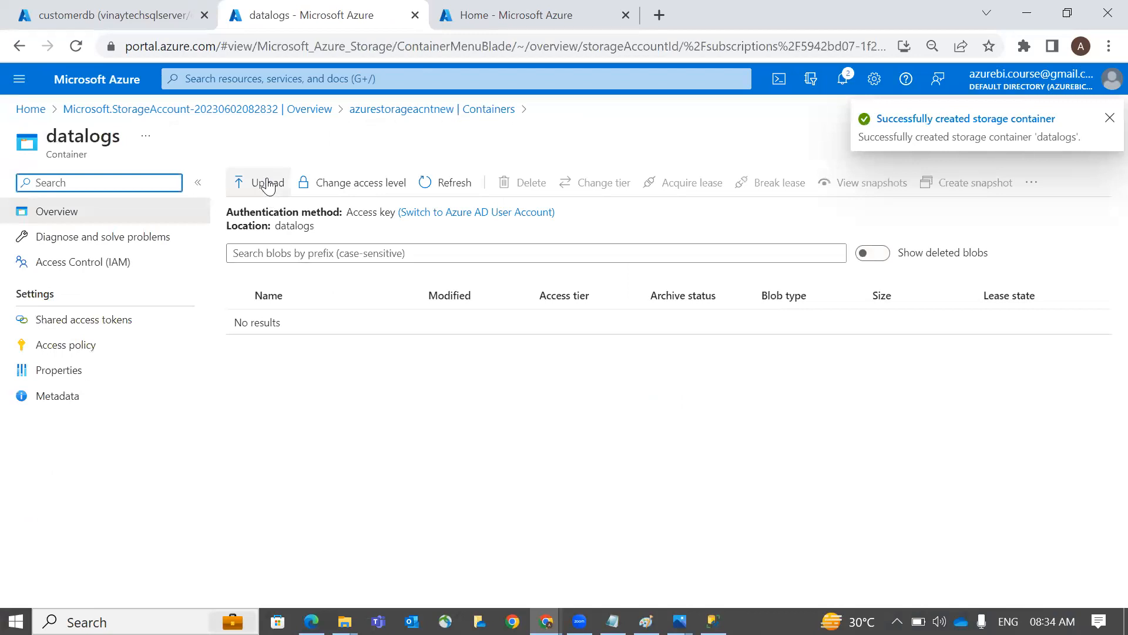
Start an upload and browse to Desktop > Azure_DOC > Data_Logs > AfterInsertion
{"action": "left_click", "coordinate": [266, 184]}
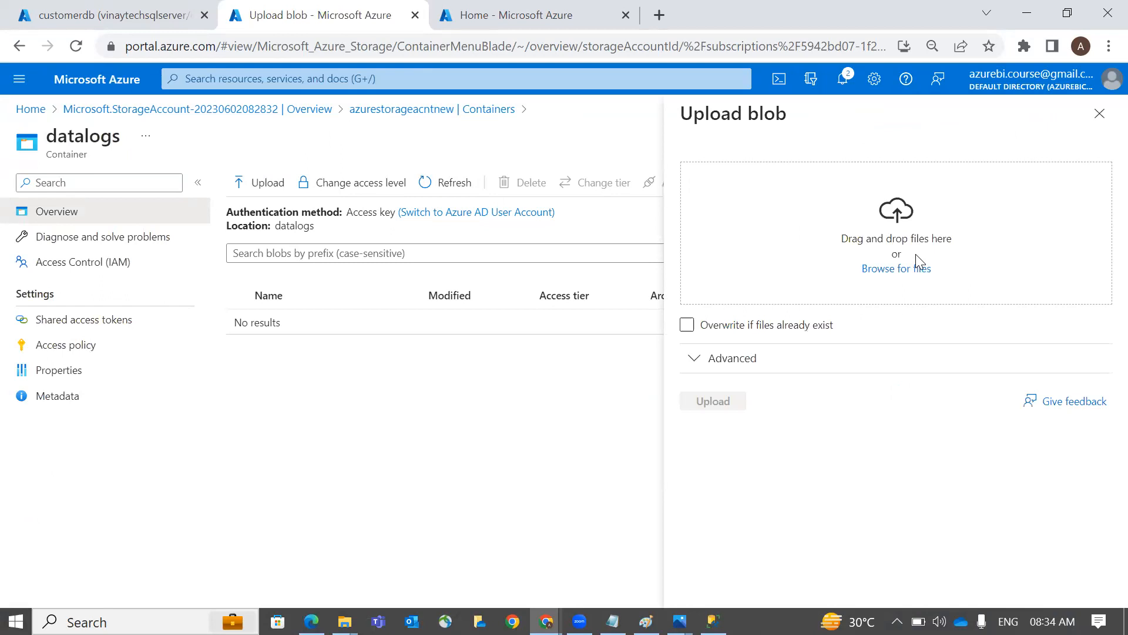
{"action": "left_click", "coordinate": [916, 255]}
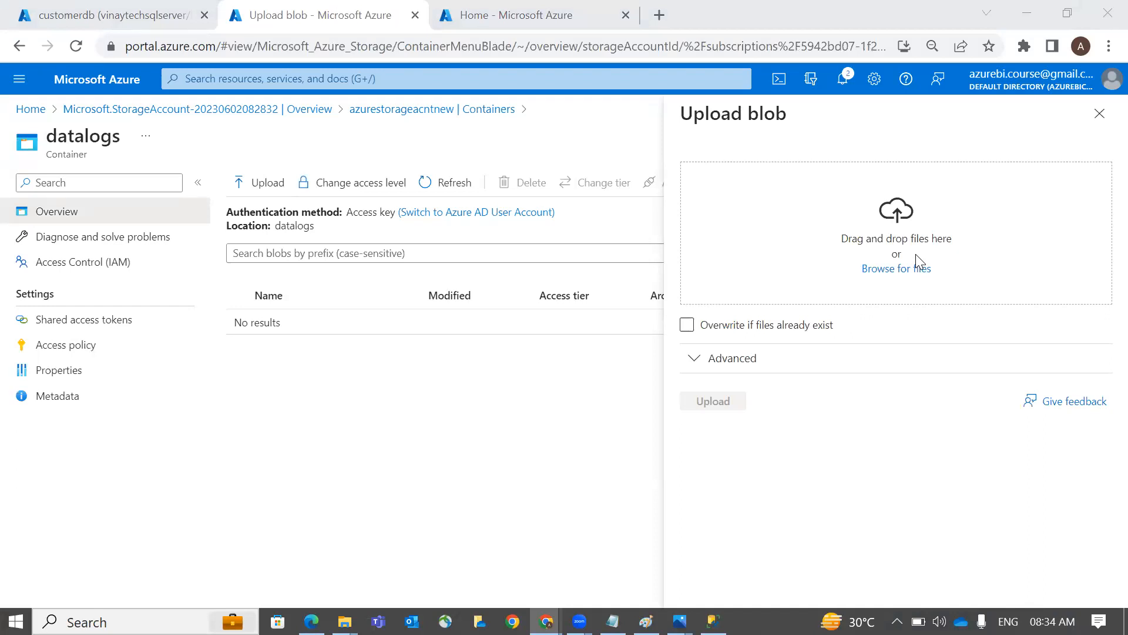
{"action": "left_click", "coordinate": [913, 270]}
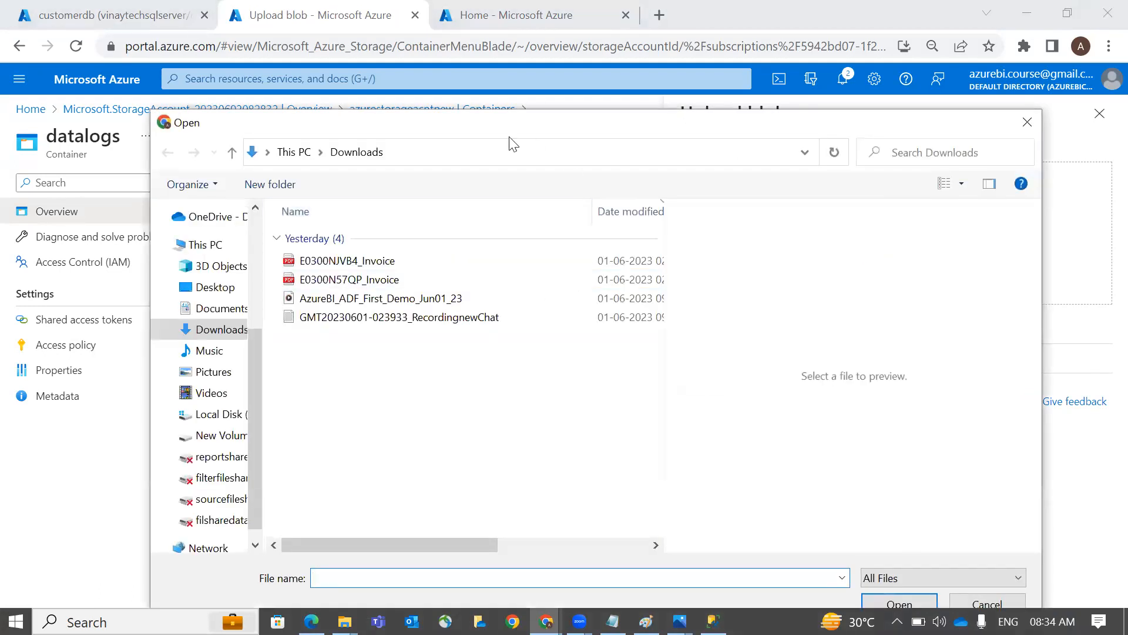
{"action": "left_click", "coordinate": [507, 144]}
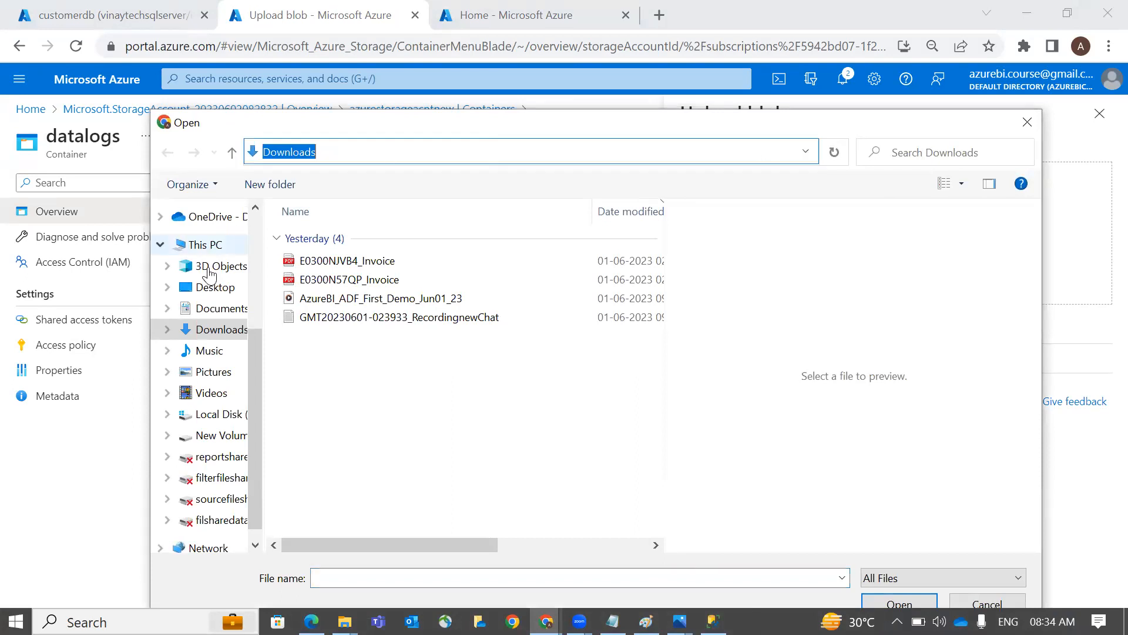
{"action": "left_click", "coordinate": [213, 292]}
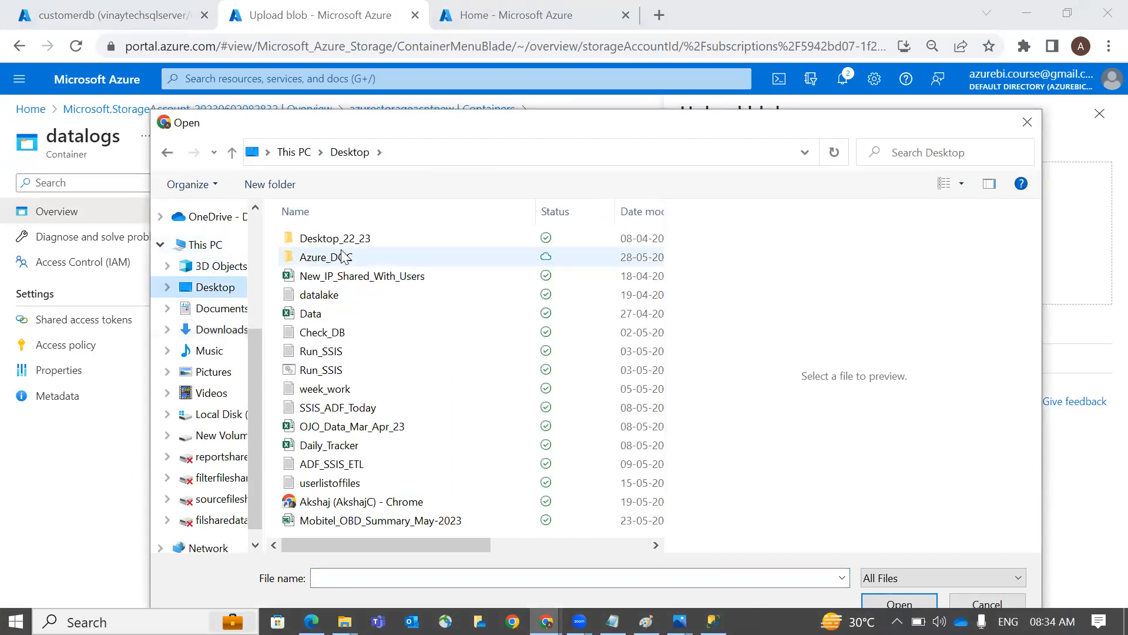
{"action": "left_click", "coordinate": [346, 257]}
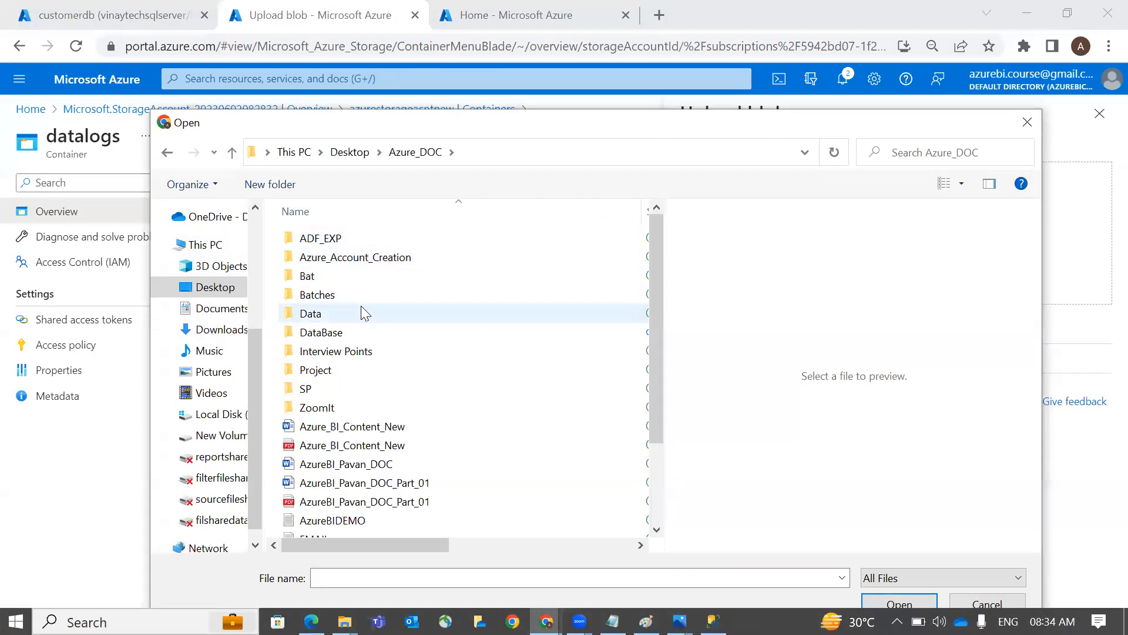
{"action": "double_click", "coordinate": [360, 310]}
{"action": "double_click", "coordinate": [378, 259]}
{"action": "double_click", "coordinate": [387, 240]}
Check Pune_Today's contents, then choose Pune_Today.csv and upload it
{"action": "left_click", "coordinate": [397, 426]}
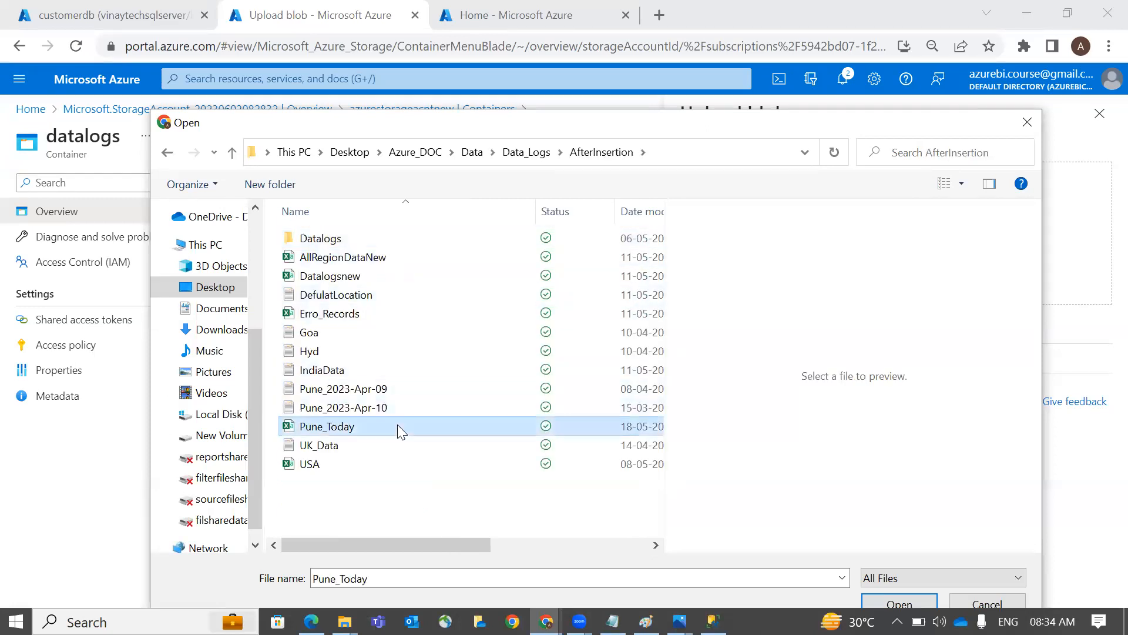
{"action": "right_click", "coordinate": [398, 425]}
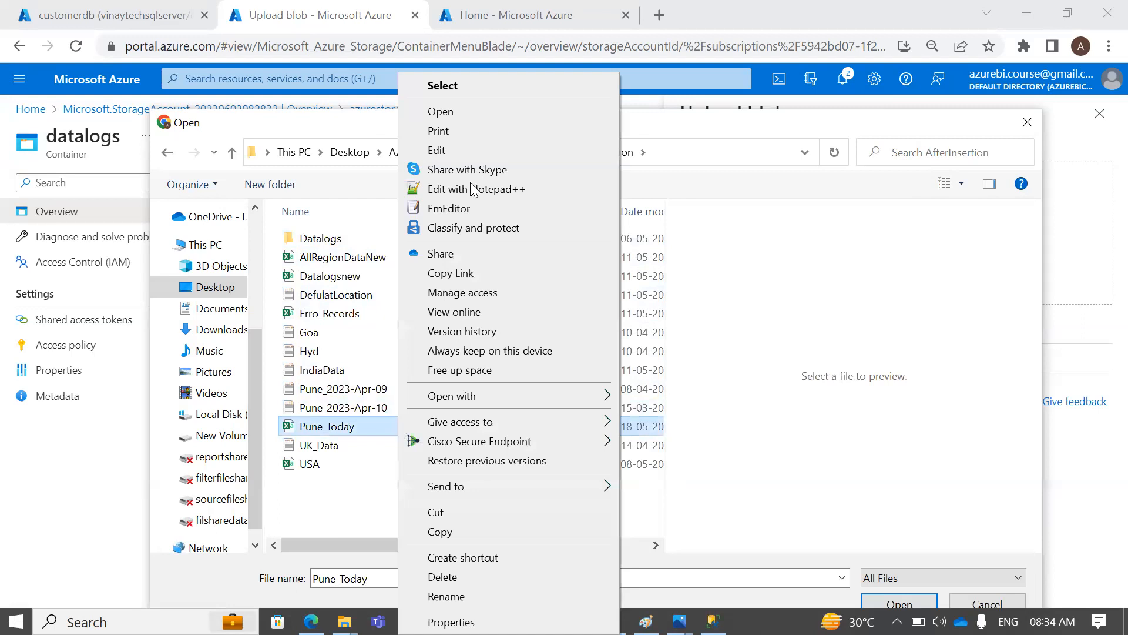
{"action": "left_click", "coordinate": [477, 153]}
{"action": "scroll", "coordinate": [419, 291], "scroll_direction": "down", "scroll_amount": 4}
{"action": "scroll", "coordinate": [418, 291], "scroll_direction": "up", "scroll_amount": 4}
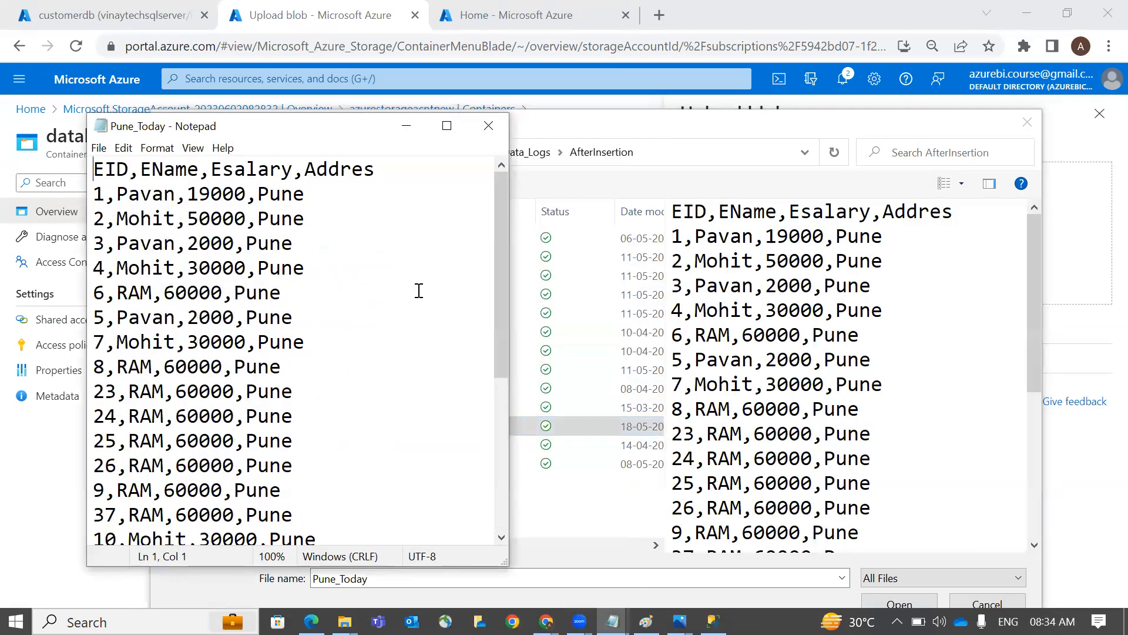
{"action": "left_click", "coordinate": [489, 126]}
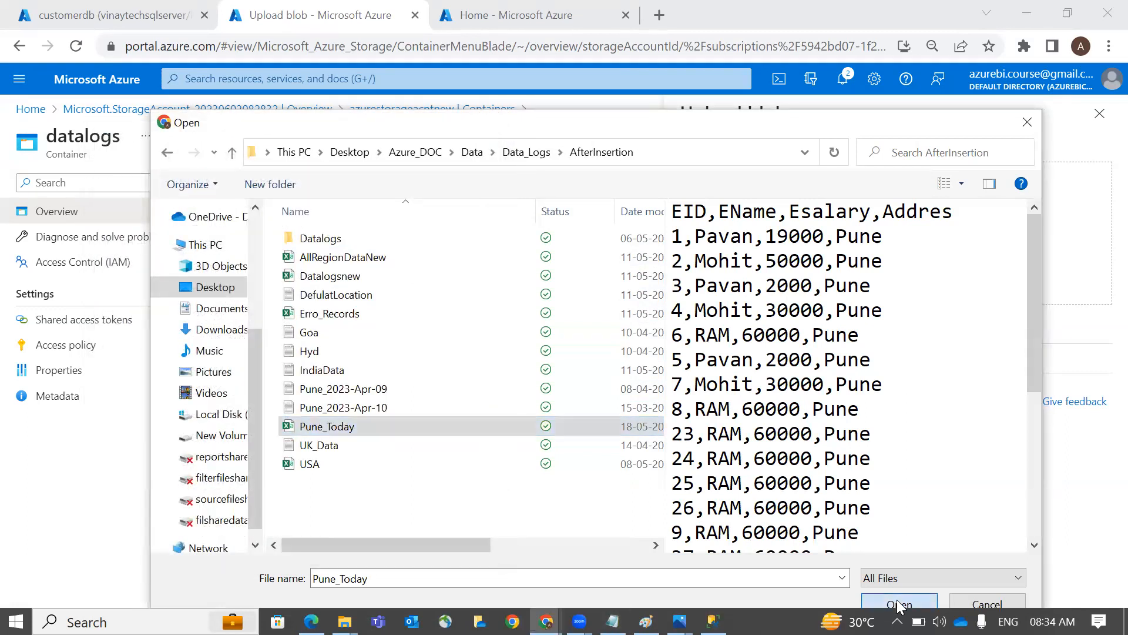
{"action": "left_click", "coordinate": [898, 605]}
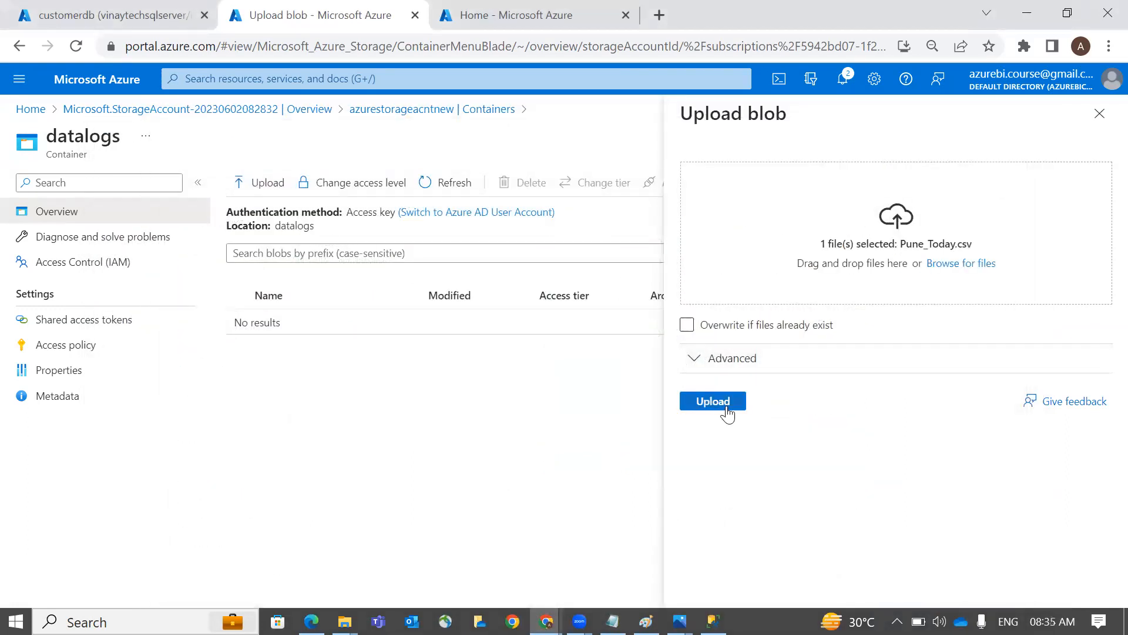
{"action": "left_click", "coordinate": [713, 401]}
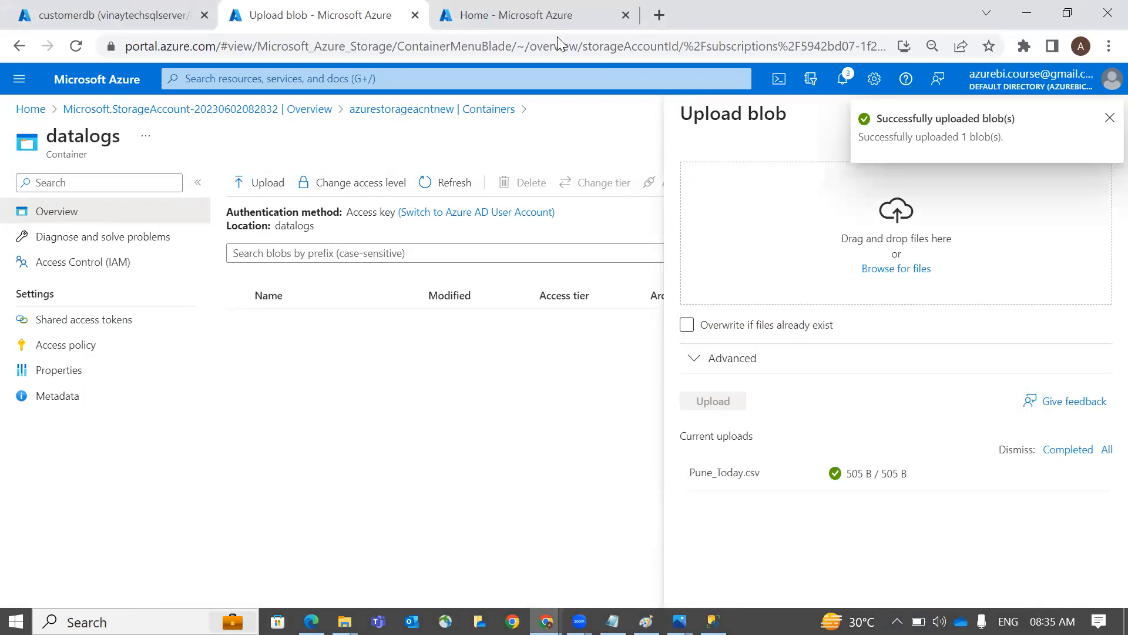
Close the upload panel and copy Pune_Today.csv's blob URL from its Properties
{"action": "left_click", "coordinate": [1109, 118]}
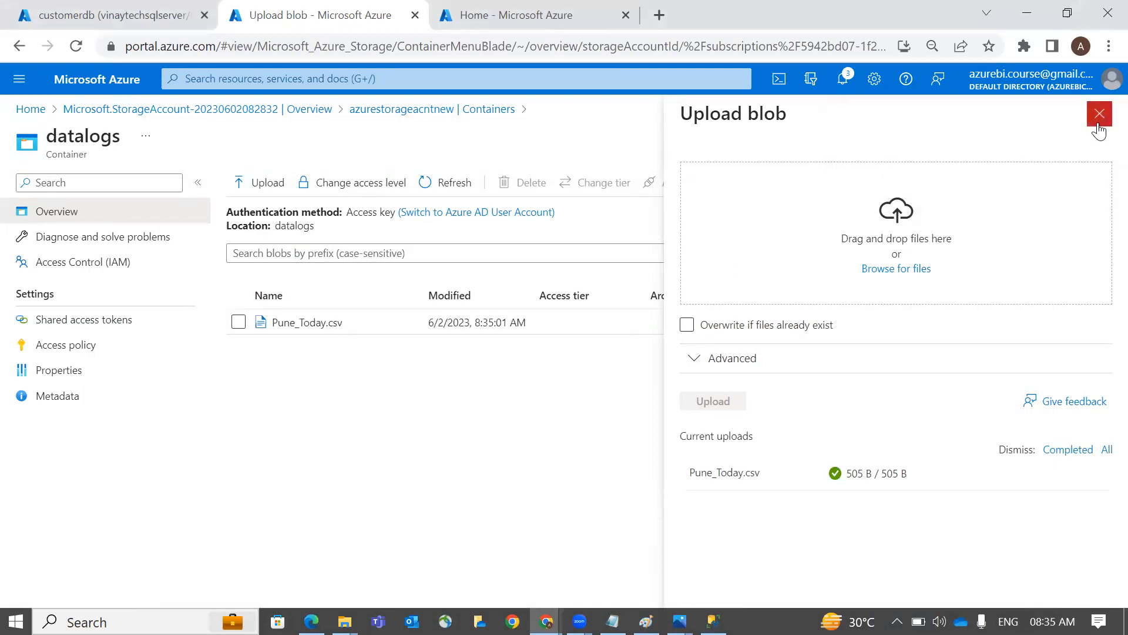
{"action": "left_click", "coordinate": [1097, 121]}
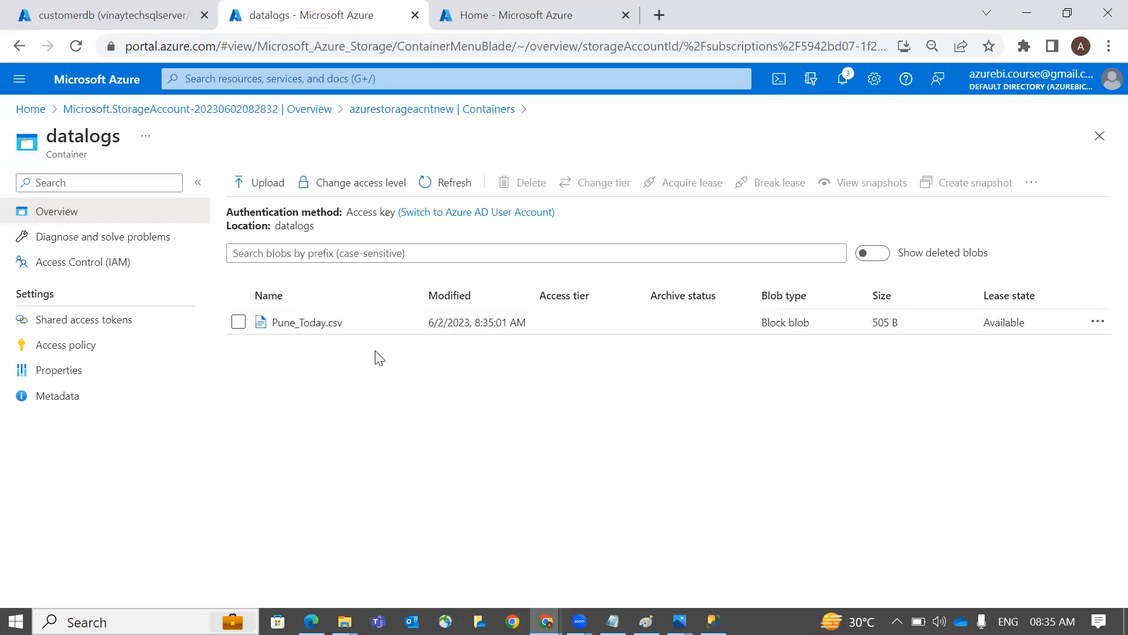
{"action": "right_click", "coordinate": [287, 327]}
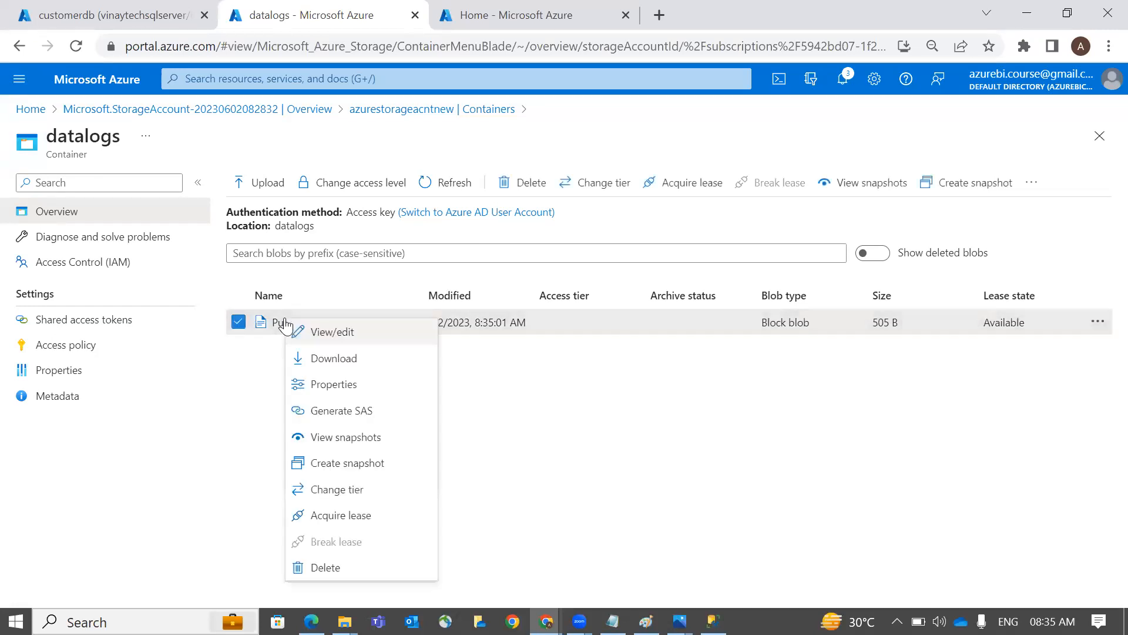
{"action": "left_click", "coordinate": [385, 387]}
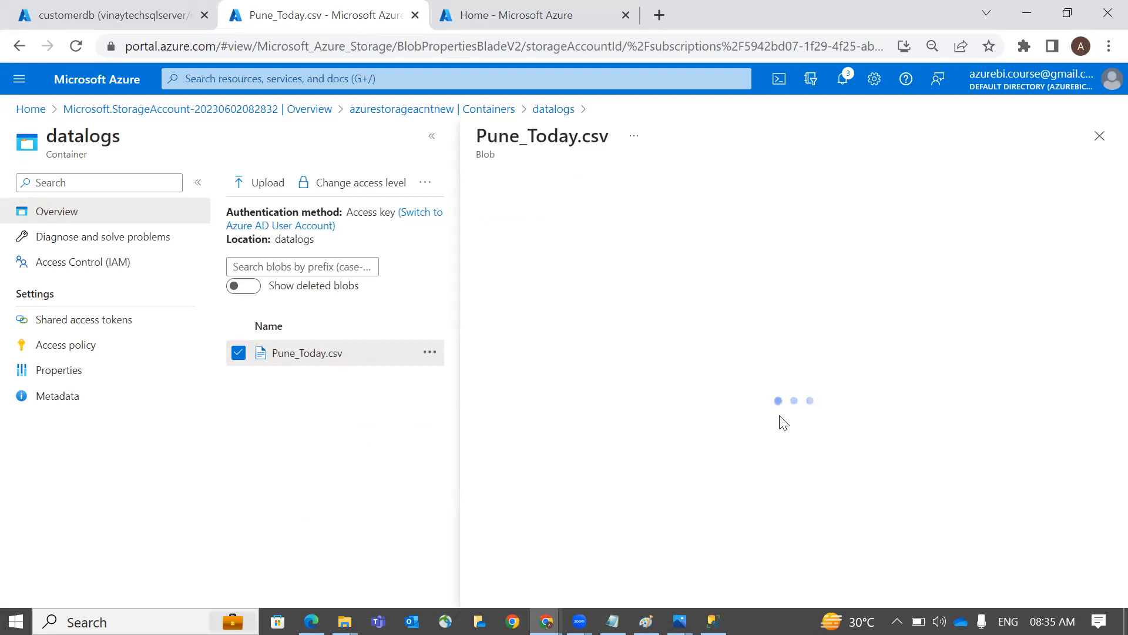
{"action": "left_click", "coordinate": [816, 275]}
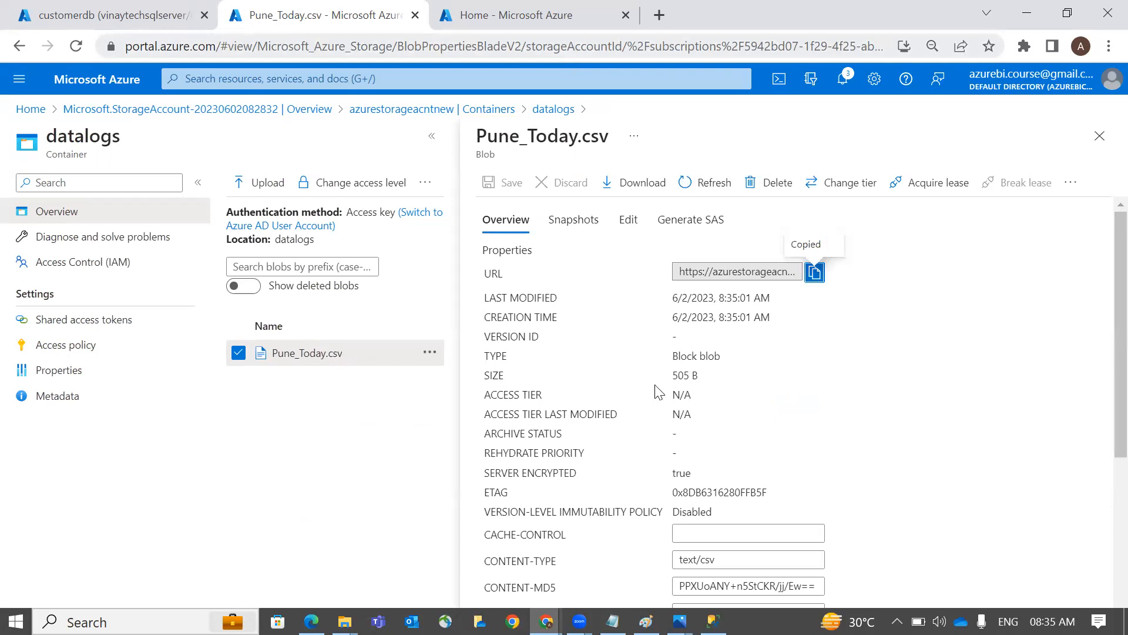
{"action": "key", "text": "alt+Tab"}
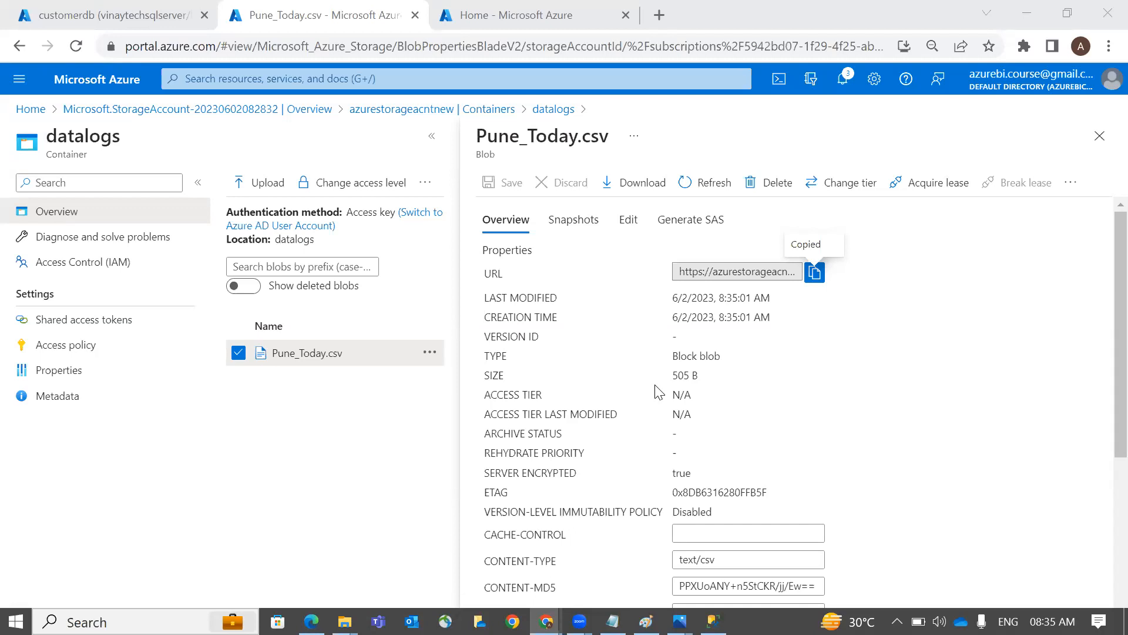
{"action": "left_click", "coordinate": [1099, 136]}
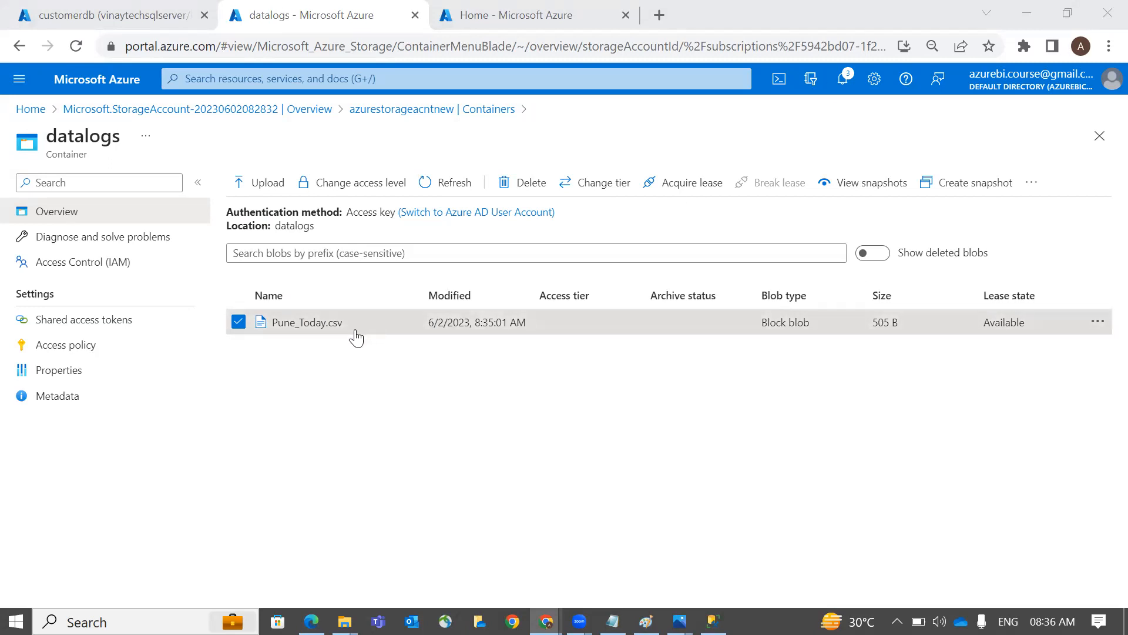
Change the datalogs access level to 'Blob (anonymous read access for blobs only)' and confirm
{"action": "left_click", "coordinate": [359, 185]}
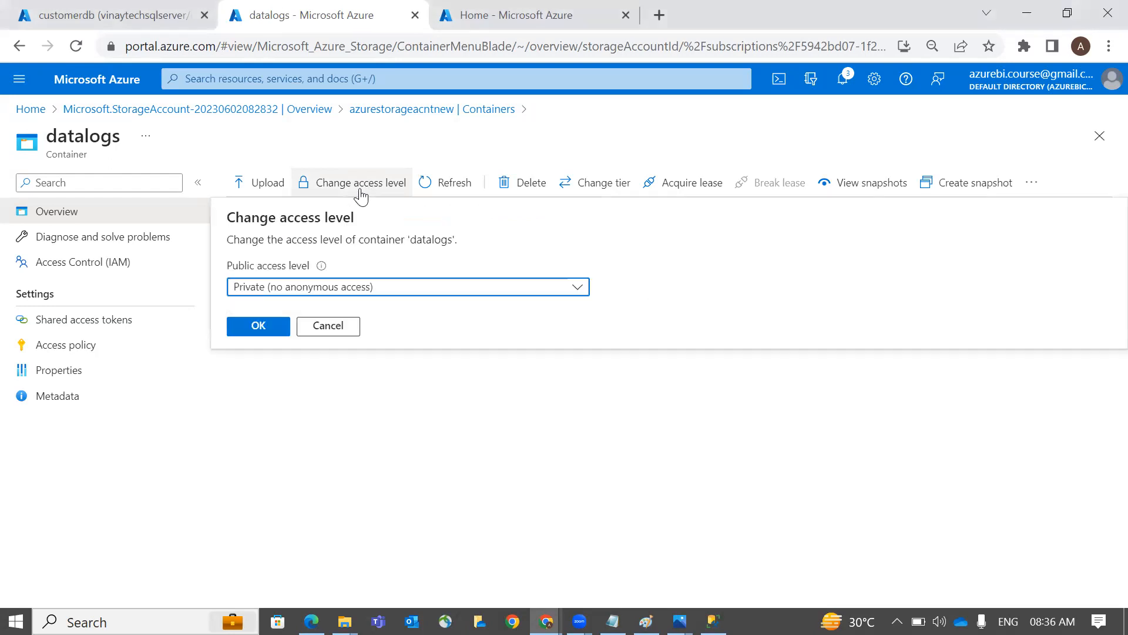
{"action": "left_click", "coordinate": [349, 292]}
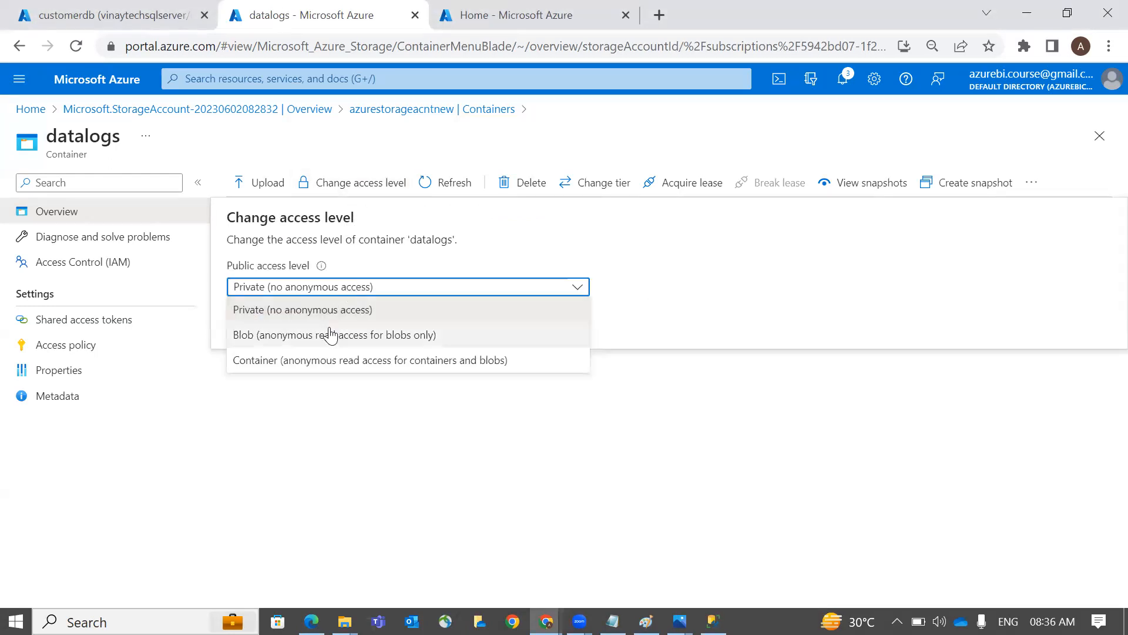
{"action": "left_click", "coordinate": [328, 336]}
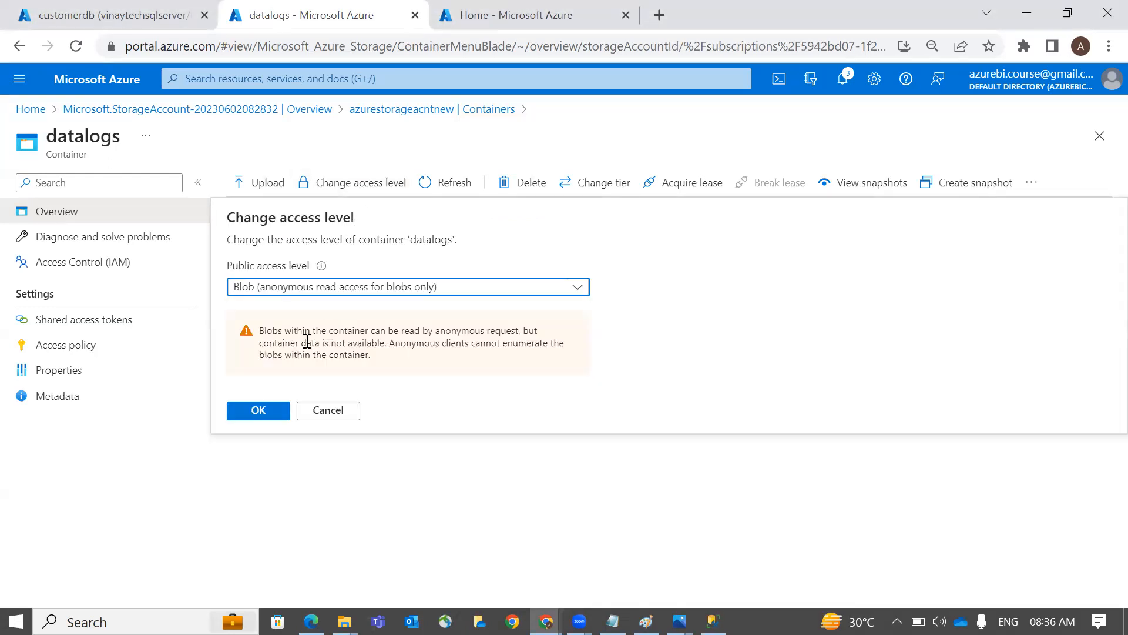
{"action": "left_click", "coordinate": [257, 411]}
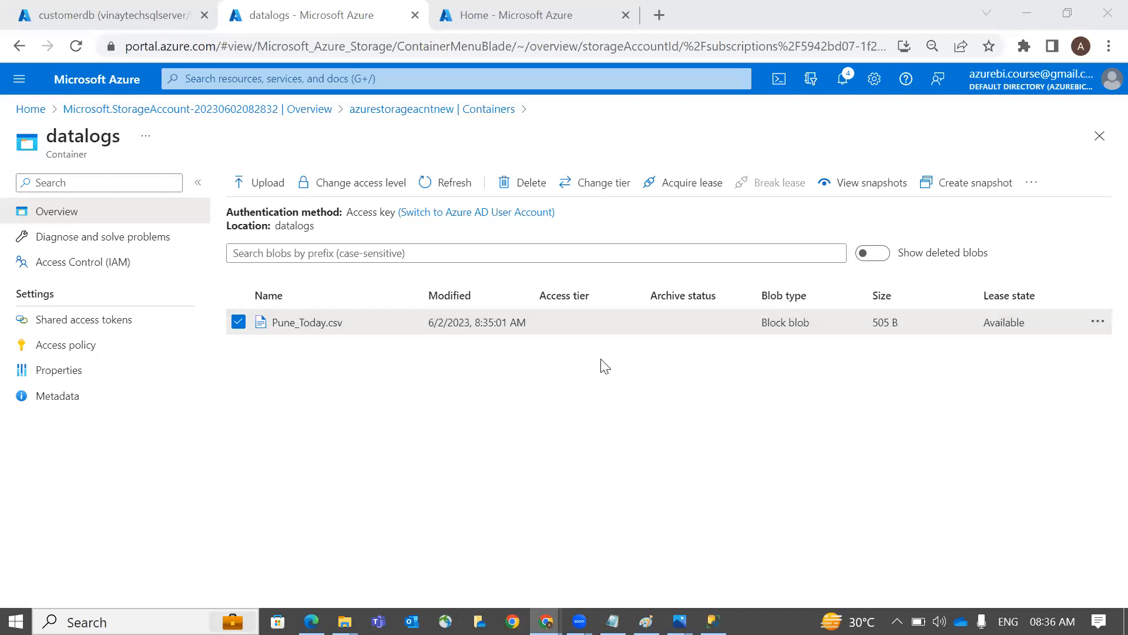
Return to the azurestorageacntnew Containers list and confirm datalogs shows Blob public access
{"action": "left_click", "coordinate": [456, 110]}
{"action": "scroll", "coordinate": [199, 364], "scroll_direction": "down", "scroll_amount": 2}
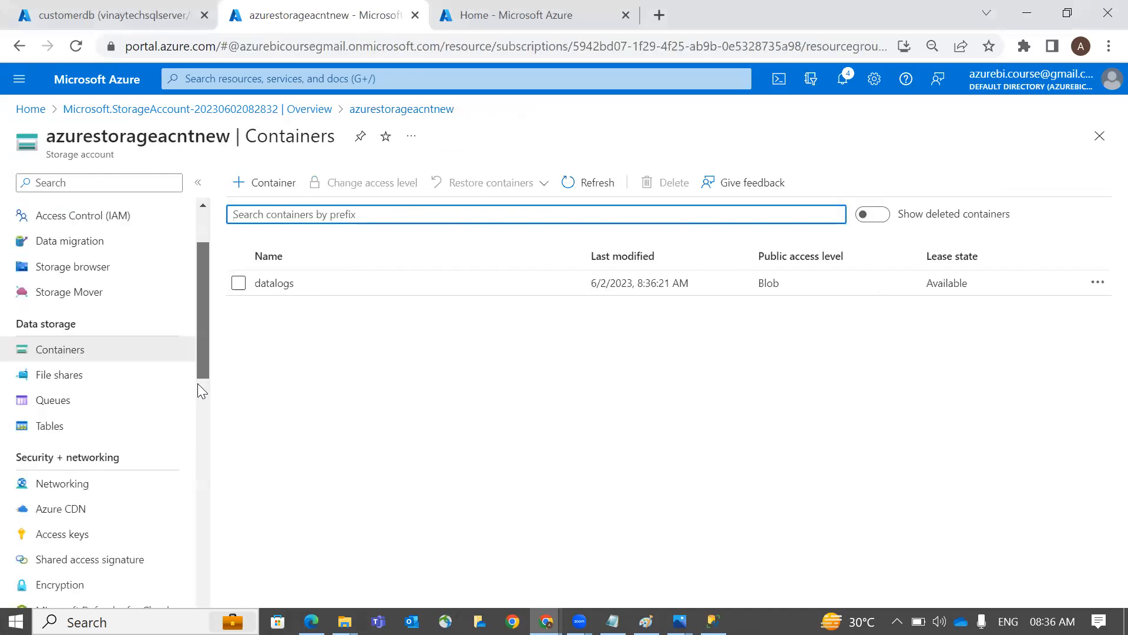
{"action": "scroll", "coordinate": [197, 383], "scroll_direction": "down", "scroll_amount": 2}
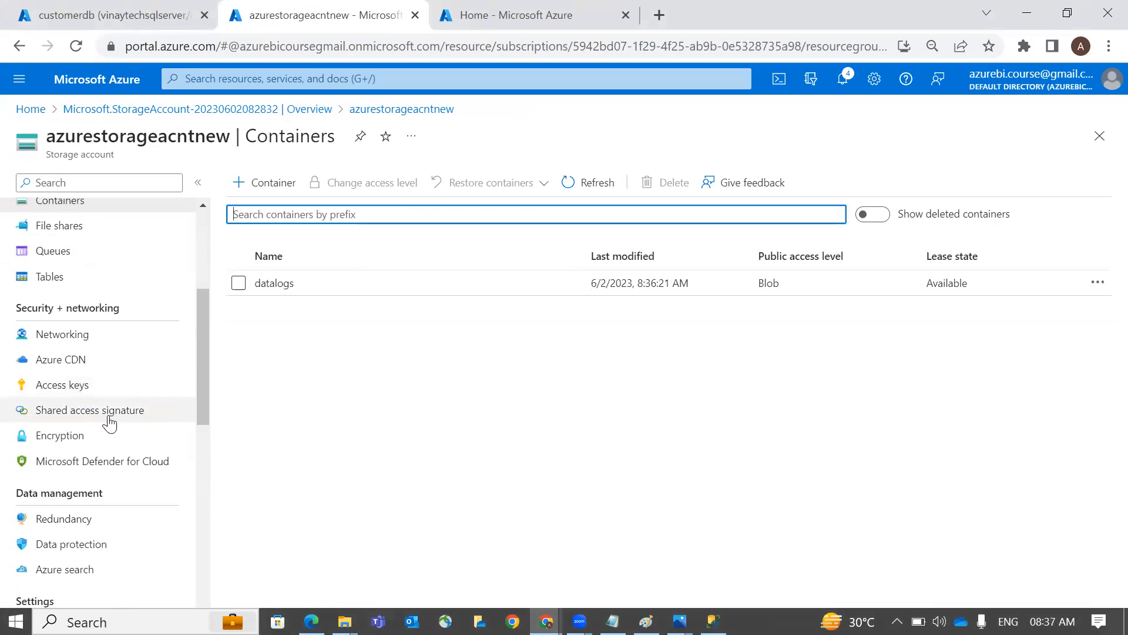
{"action": "scroll", "coordinate": [108, 421], "scroll_direction": "up", "scroll_amount": 4}
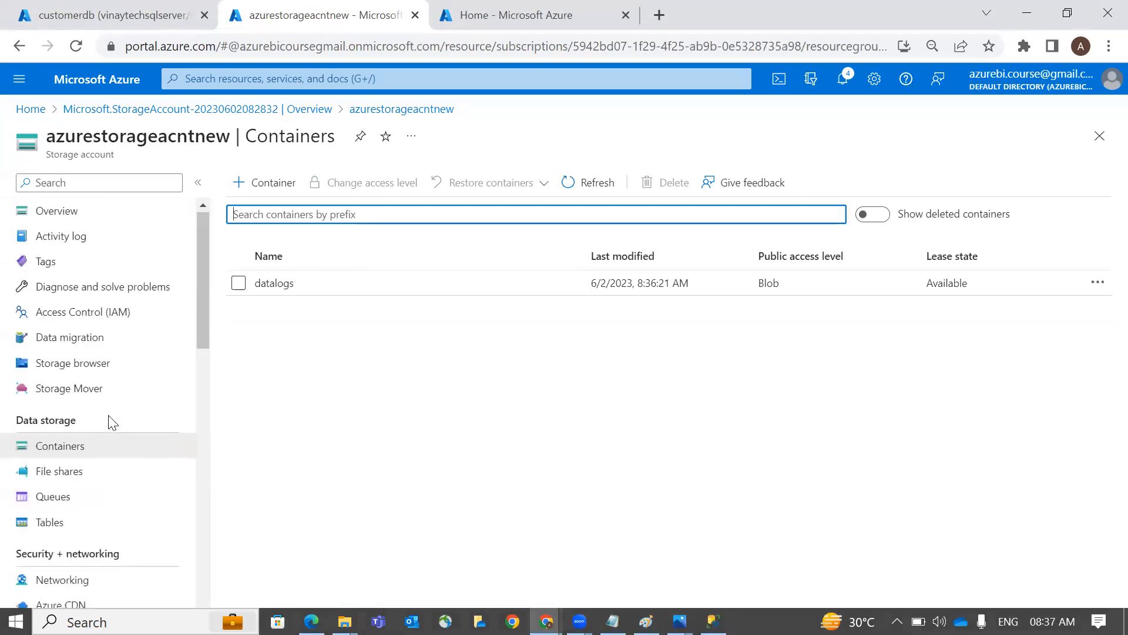
{"action": "scroll", "coordinate": [108, 421], "scroll_direction": "down", "scroll_amount": 1}
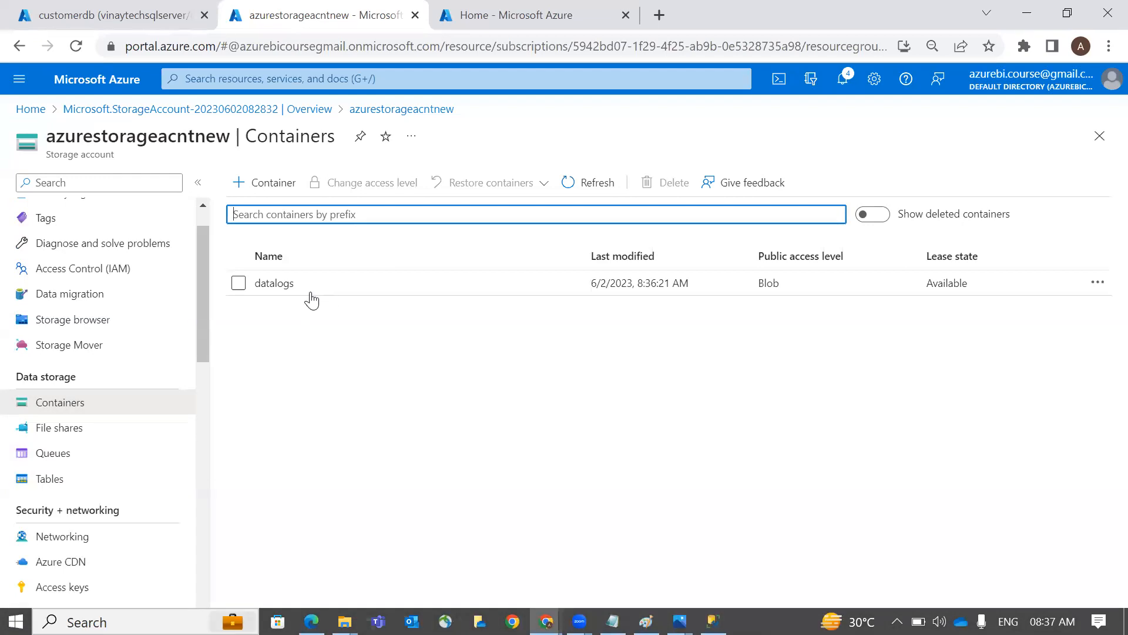
{"action": "key", "text": "alt+Tab"}
{"action": "key", "text": "alt+Tab"}
{"action": "key", "text": "alt+Tab"}
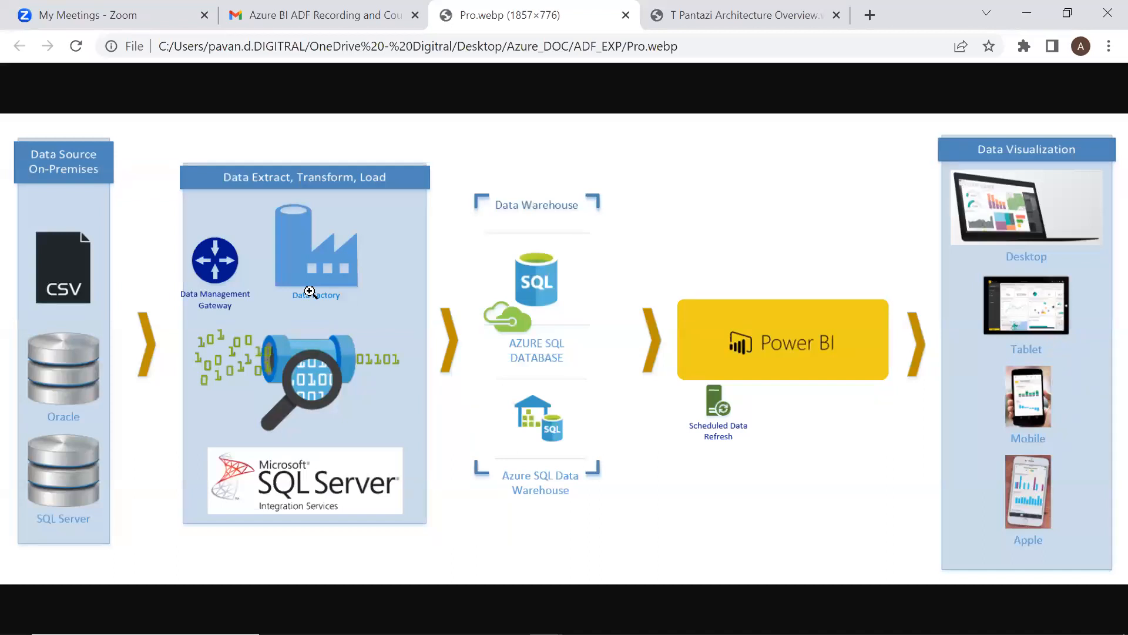
Draw arrows gateway→CSV, Data Factory→SQL Database, Power BI→SQL Database, and Power BI to Desktop and Tablet
{"action": "mouse_move", "coordinate": [215, 221]}
{"action": "left_mouse_down"}
{"action": "mouse_move", "coordinate": [144, 250]}
{"action": "mouse_move", "coordinate": [163, 261]}
{"action": "left_mouse_up"}
{"action": "left_click_drag", "start_coordinate": [376, 268], "coordinate": [470, 328]}
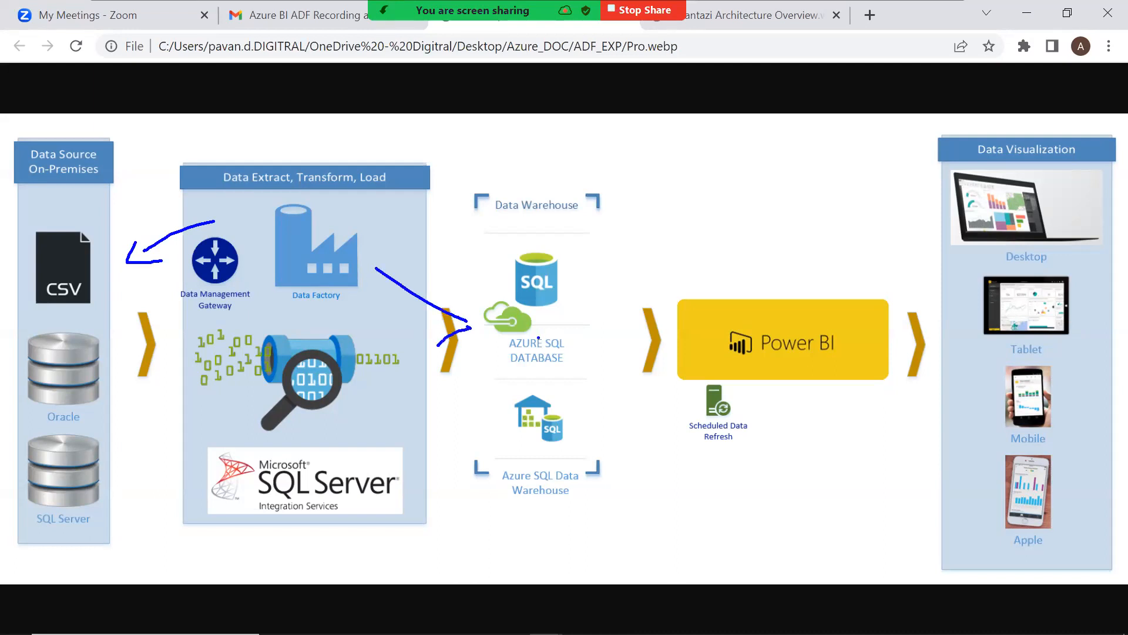
{"action": "mouse_move", "coordinate": [767, 301]}
{"action": "left_mouse_down"}
{"action": "mouse_move", "coordinate": [626, 260]}
{"action": "mouse_move", "coordinate": [582, 286]}
{"action": "mouse_move", "coordinate": [611, 304]}
{"action": "left_mouse_up"}
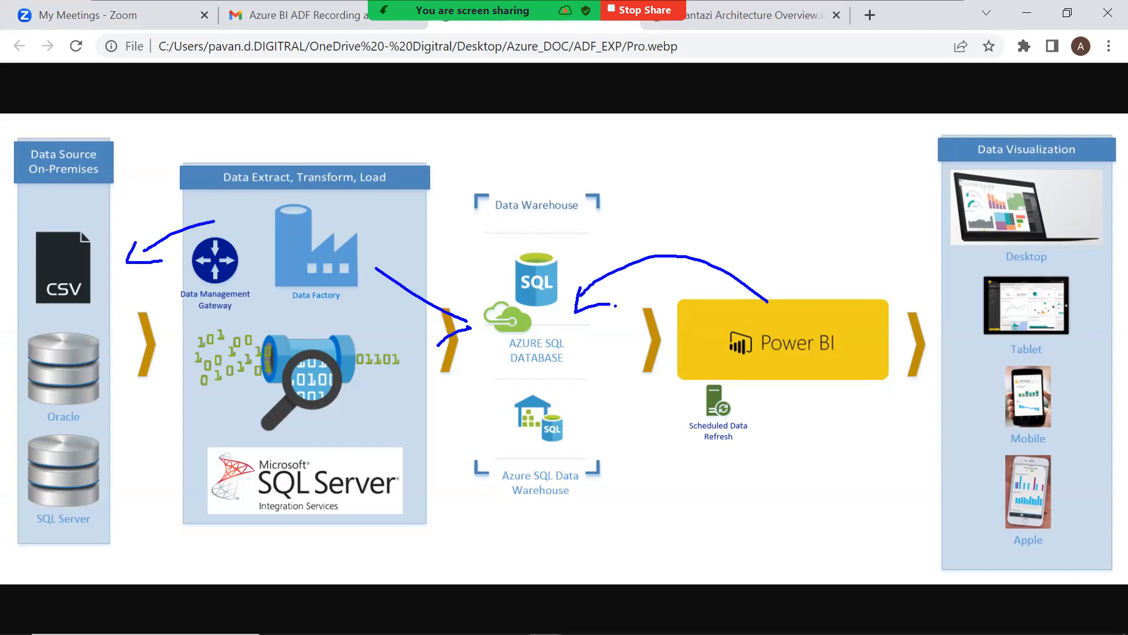
{"action": "left_click_drag", "start_coordinate": [877, 295], "coordinate": [936, 232]}
{"action": "left_click_drag", "start_coordinate": [882, 318], "coordinate": [944, 316]}
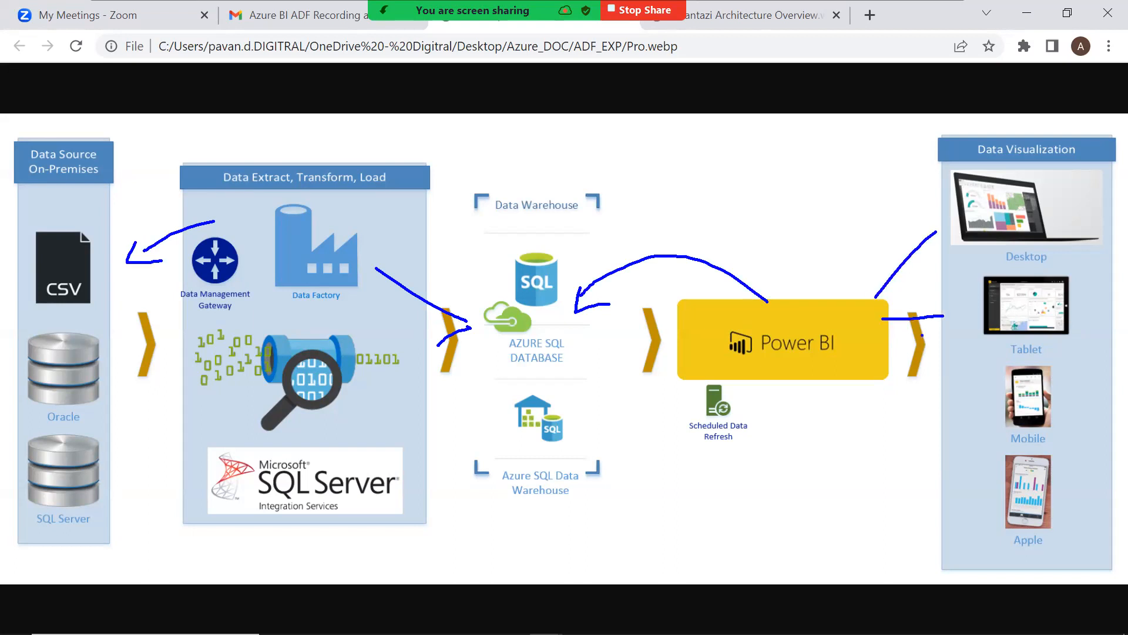
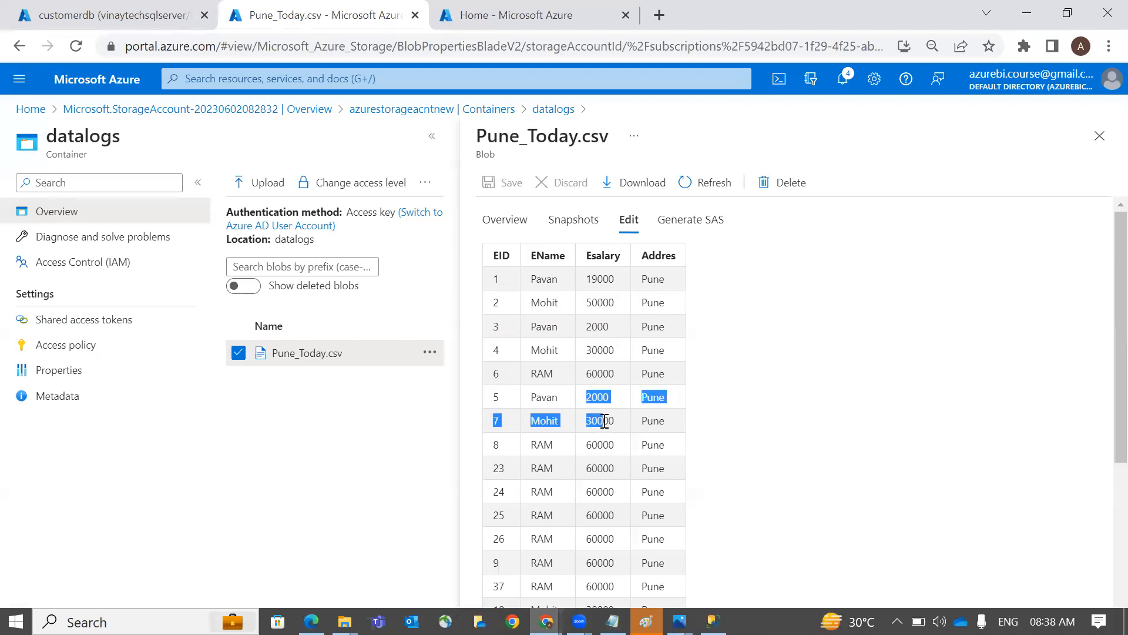
Scroll through the Pune_Today.csv rows, then close the blob view and go to the desktop
{"action": "left_click", "coordinate": [620, 447]}
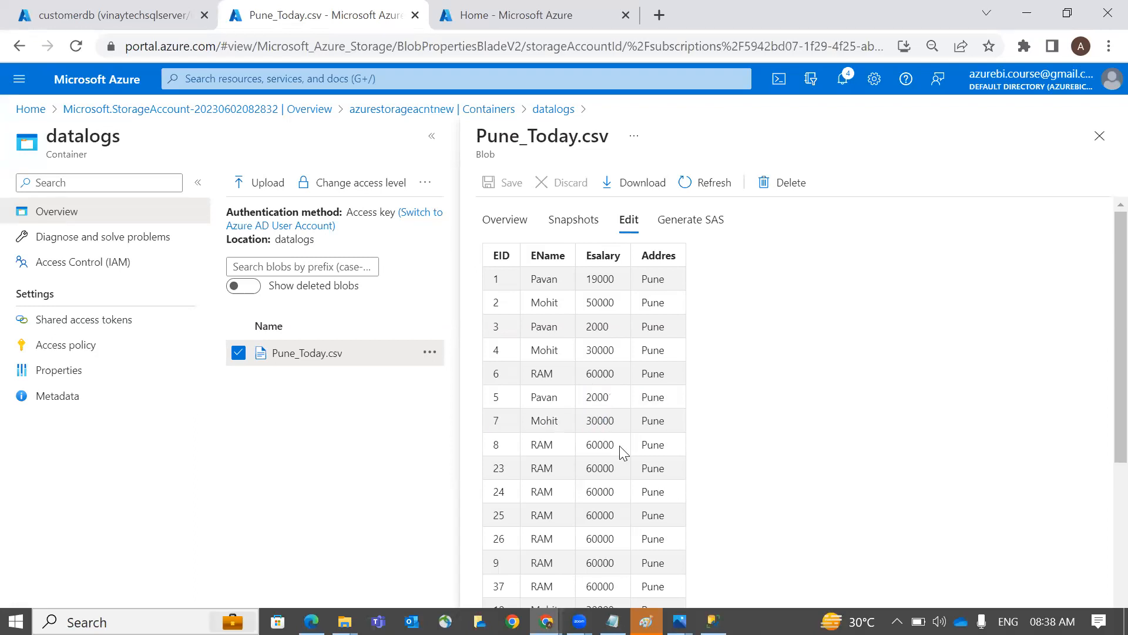
{"action": "scroll", "coordinate": [614, 349], "scroll_direction": "down", "scroll_amount": 1}
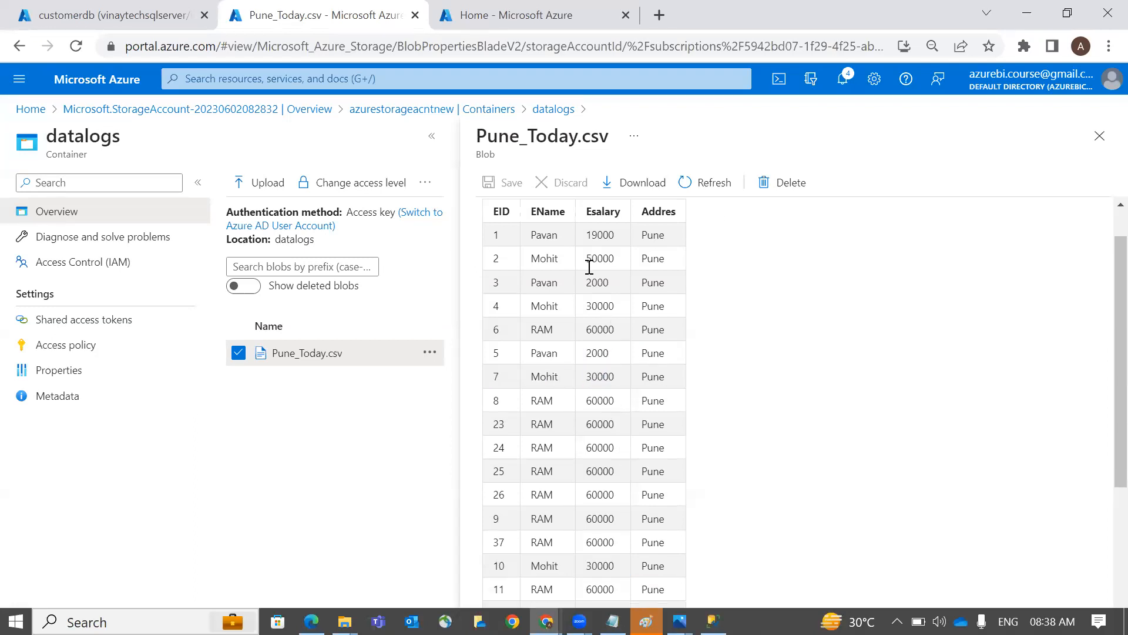
{"action": "scroll", "coordinate": [616, 401], "scroll_direction": "down", "scroll_amount": 2}
{"action": "scroll", "coordinate": [616, 401], "scroll_direction": "up", "scroll_amount": 3}
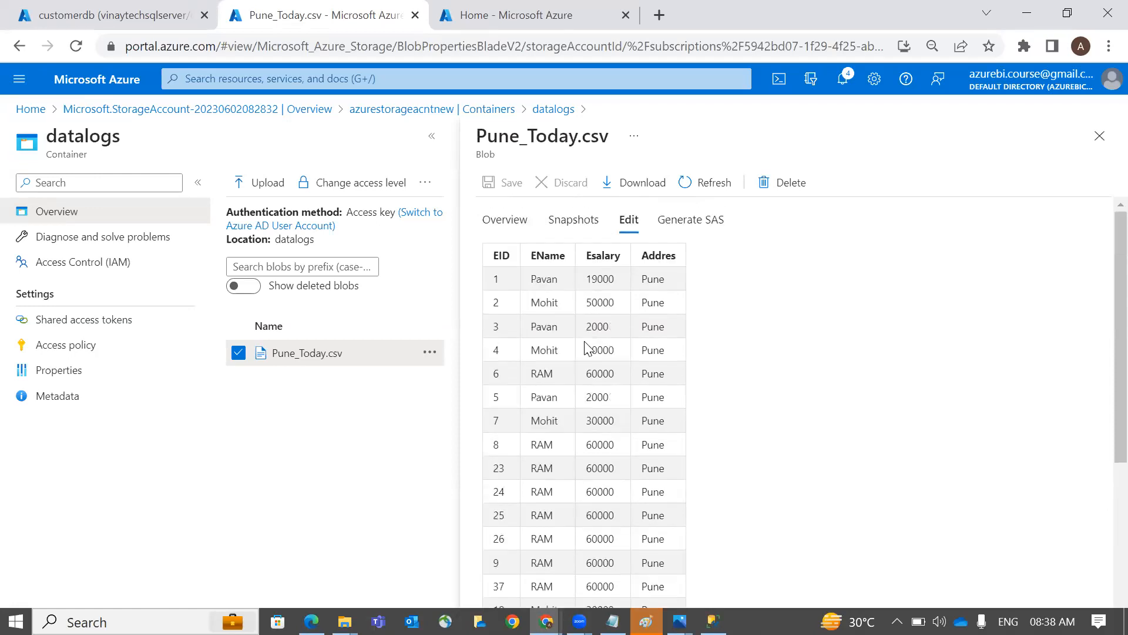
{"action": "scroll", "coordinate": [585, 374], "scroll_direction": "down", "scroll_amount": 4}
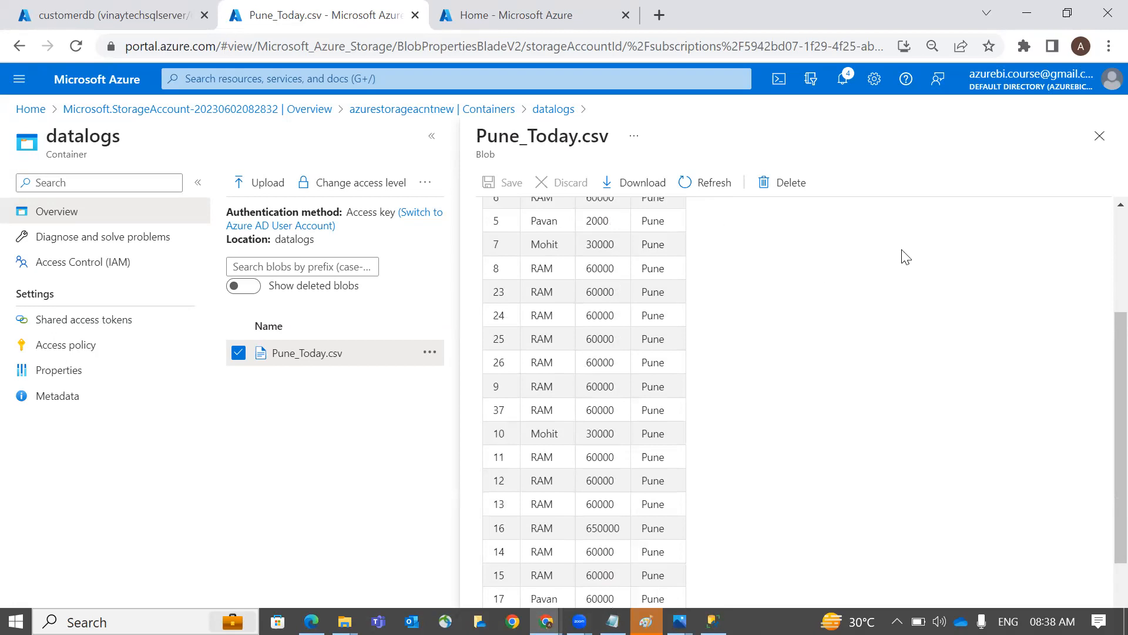
{"action": "left_click", "coordinate": [1100, 136]}
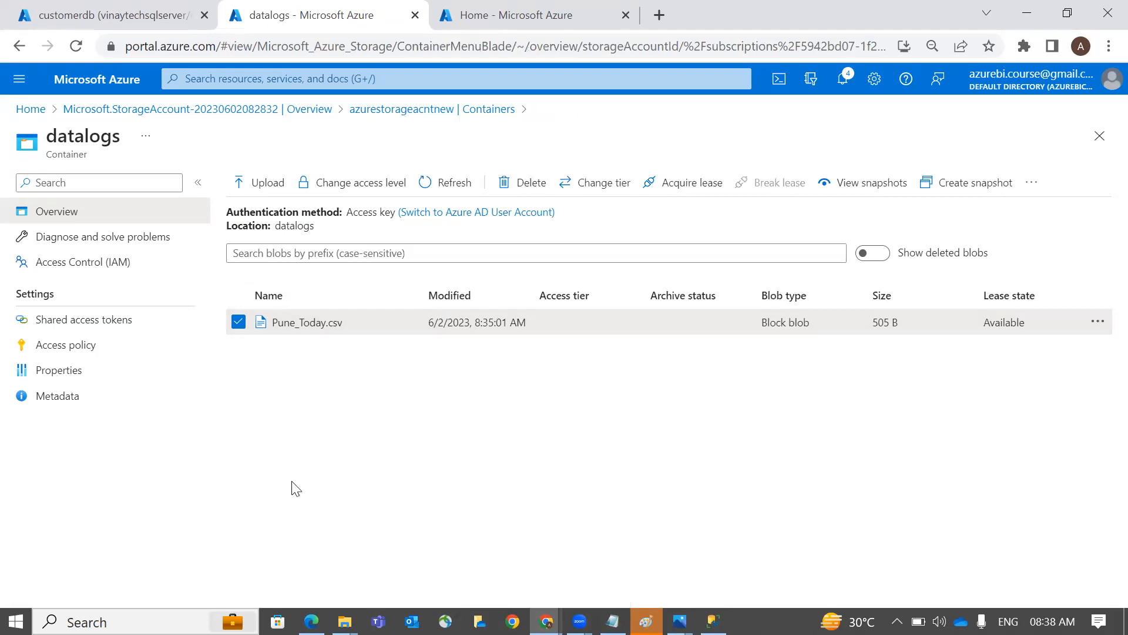
{"action": "key", "text": "super+d"}
Open Pune_Today from Azure_DOC\Data\Data_Logs\AfterInsertion as plain text and copy all its contents
{"action": "double_click", "coordinate": [30, 26]}
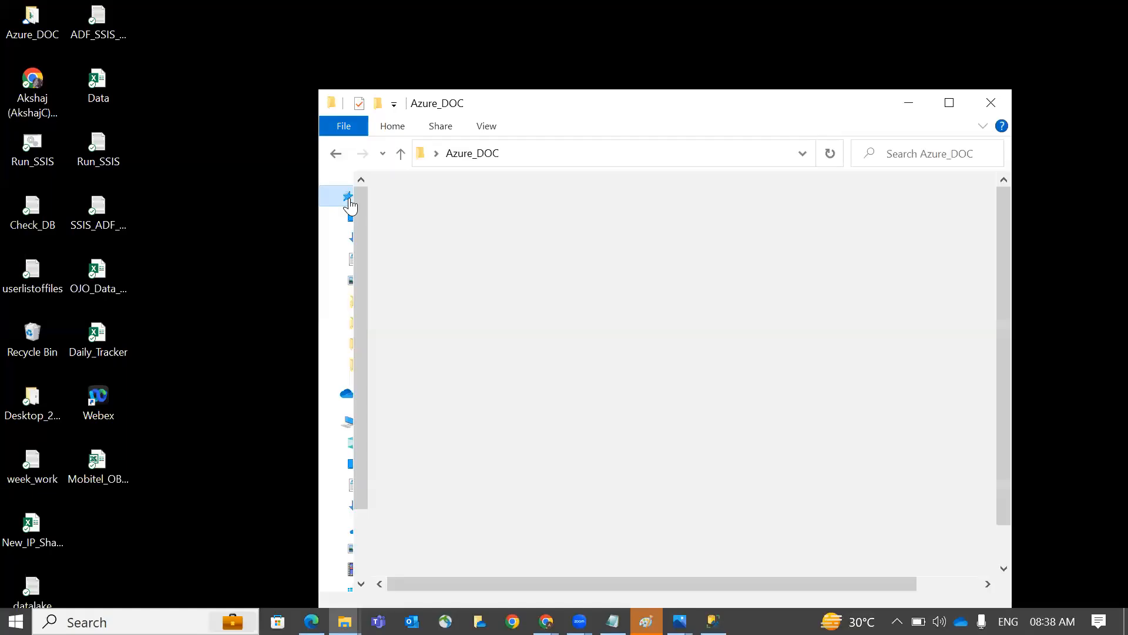
{"action": "key", "text": "super+Up"}
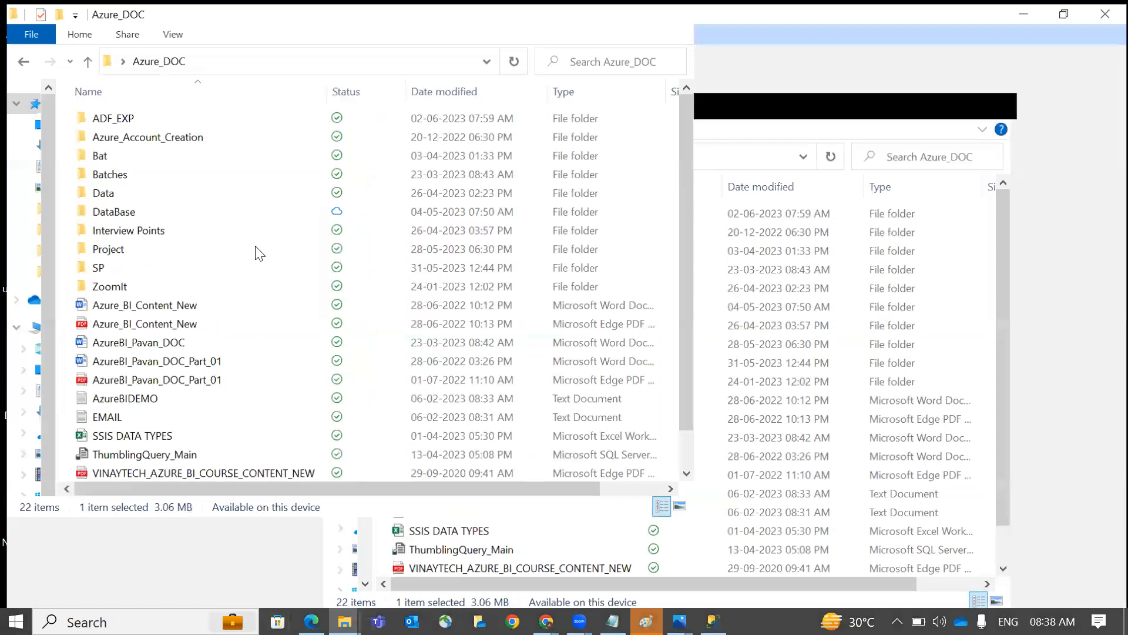
{"action": "double_click", "coordinate": [258, 190]}
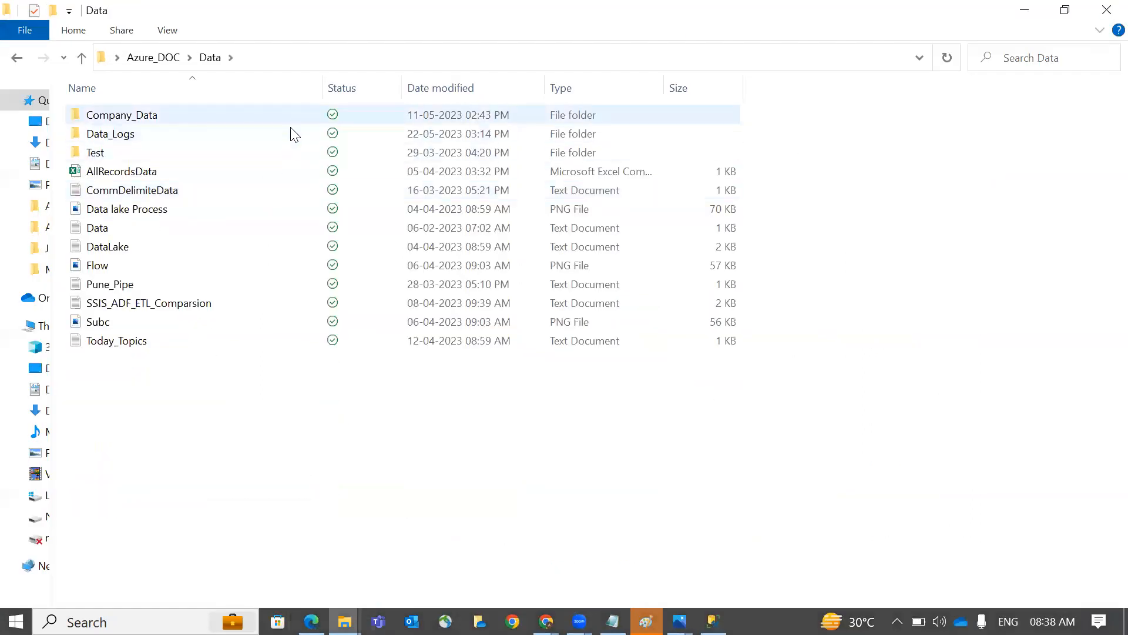
{"action": "double_click", "coordinate": [287, 136]}
{"action": "double_click", "coordinate": [272, 116]}
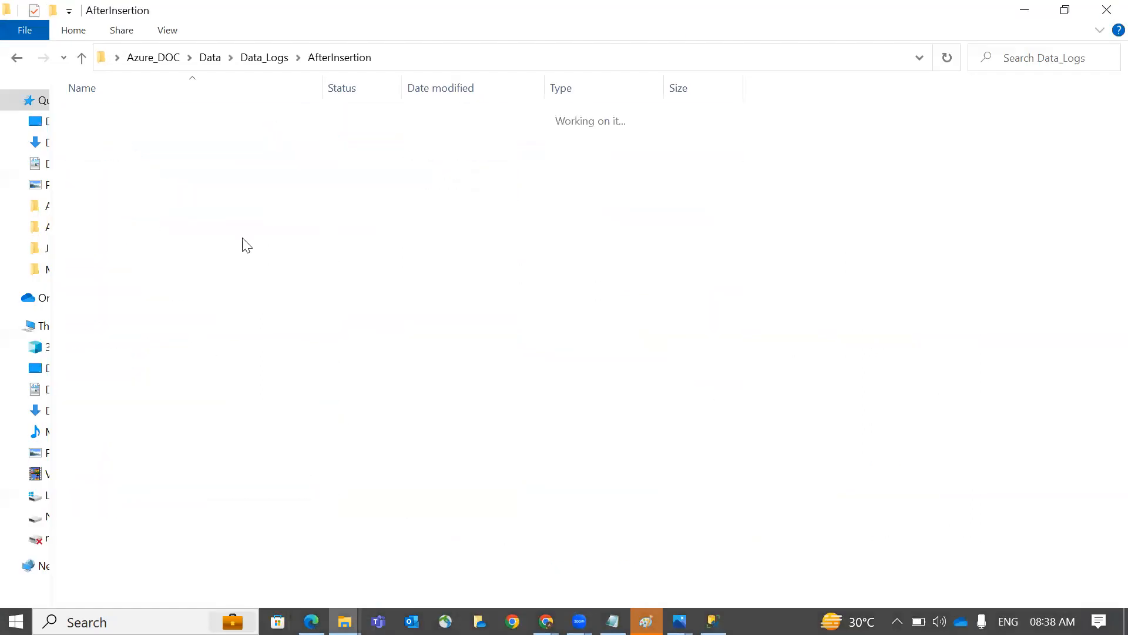
{"action": "right_click", "coordinate": [219, 306]}
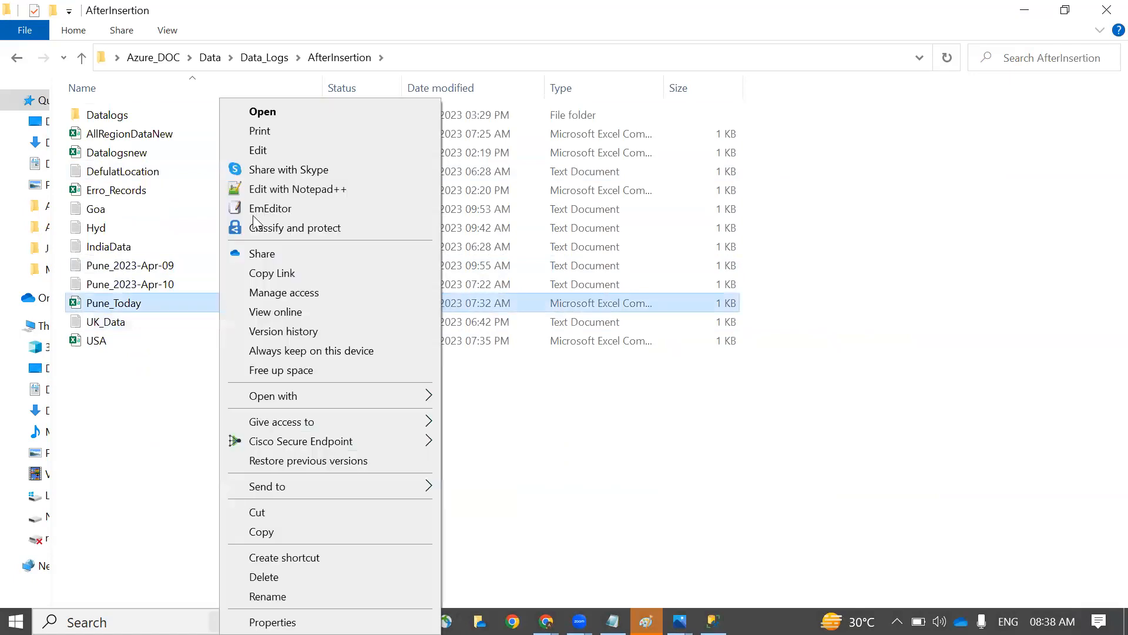
{"action": "left_click", "coordinate": [282, 150]}
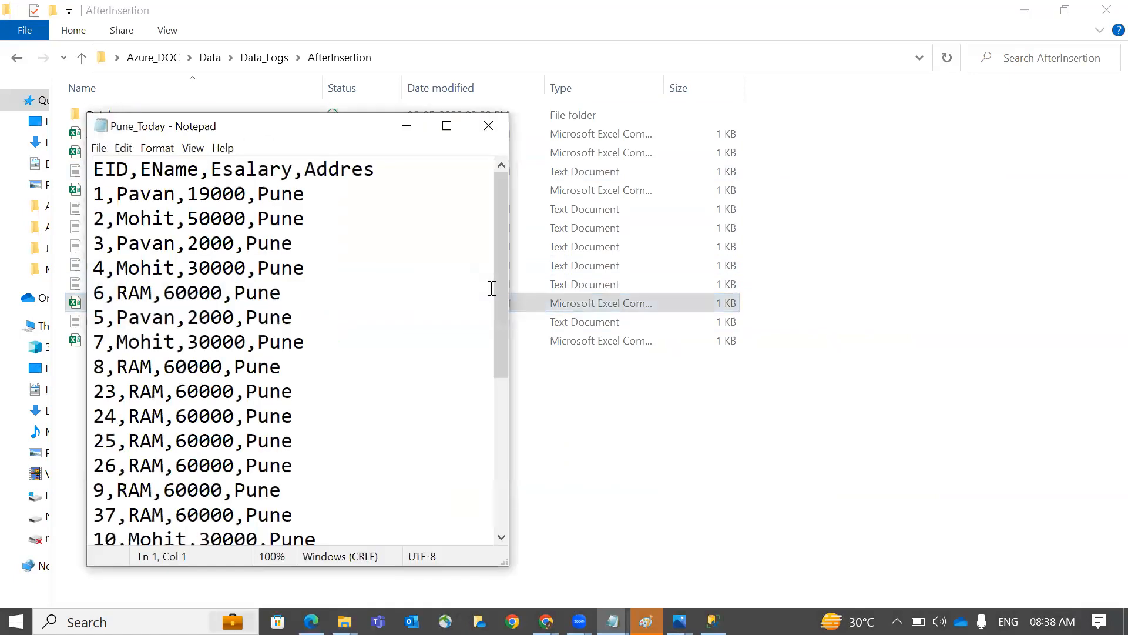
{"action": "key", "text": "ctrl+a"}
{"action": "left_click", "coordinate": [488, 125]}
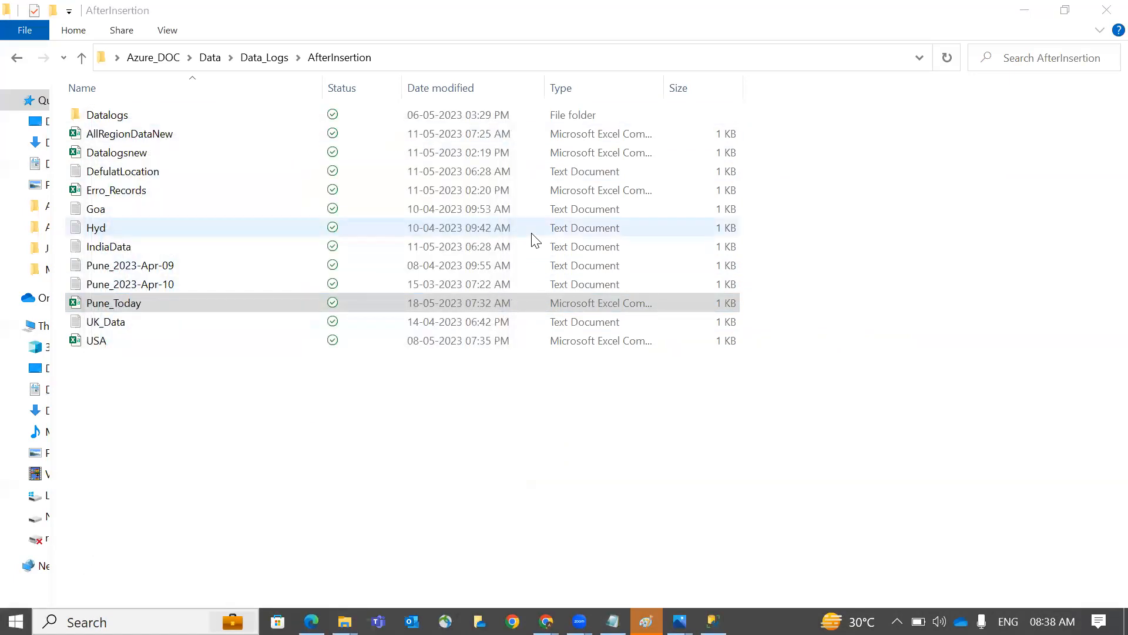
Launch Excel and create a new blank workbook
{"action": "key", "text": "super"}
{"action": "type", "text": "ex"}
{"action": "key", "text": "Return"}
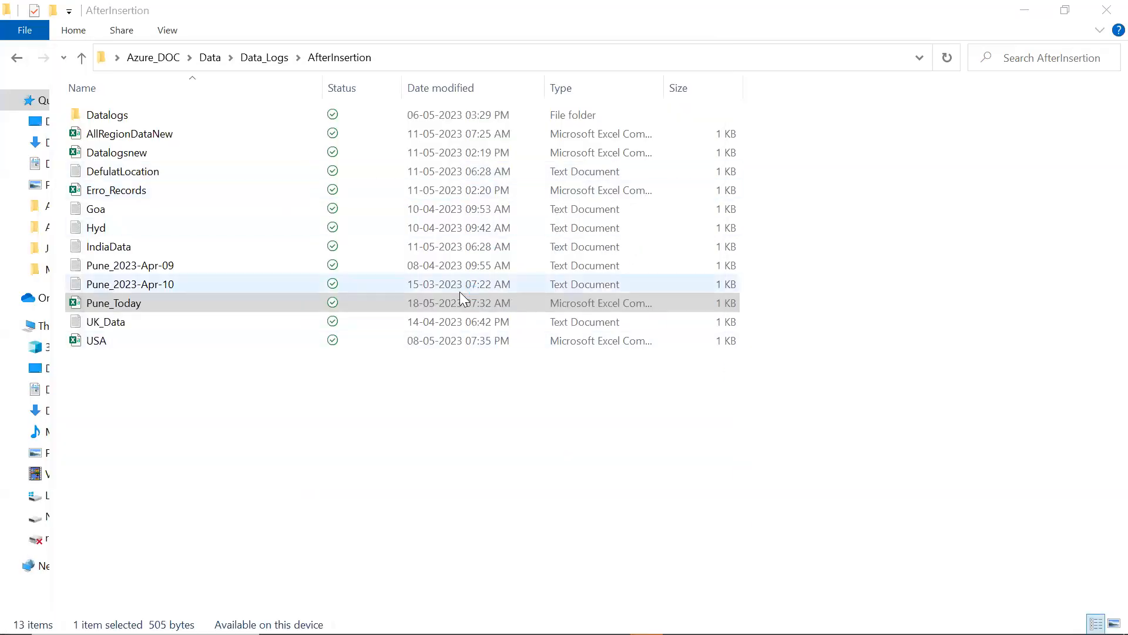
{"action": "key", "text": "Return"}
Paste the CSV rows and split them on commas into columns A–D with Text to Columns
{"action": "key", "text": "ctrl+v"}
{"action": "key", "text": "alt+a"}
{"action": "key", "text": "e"}
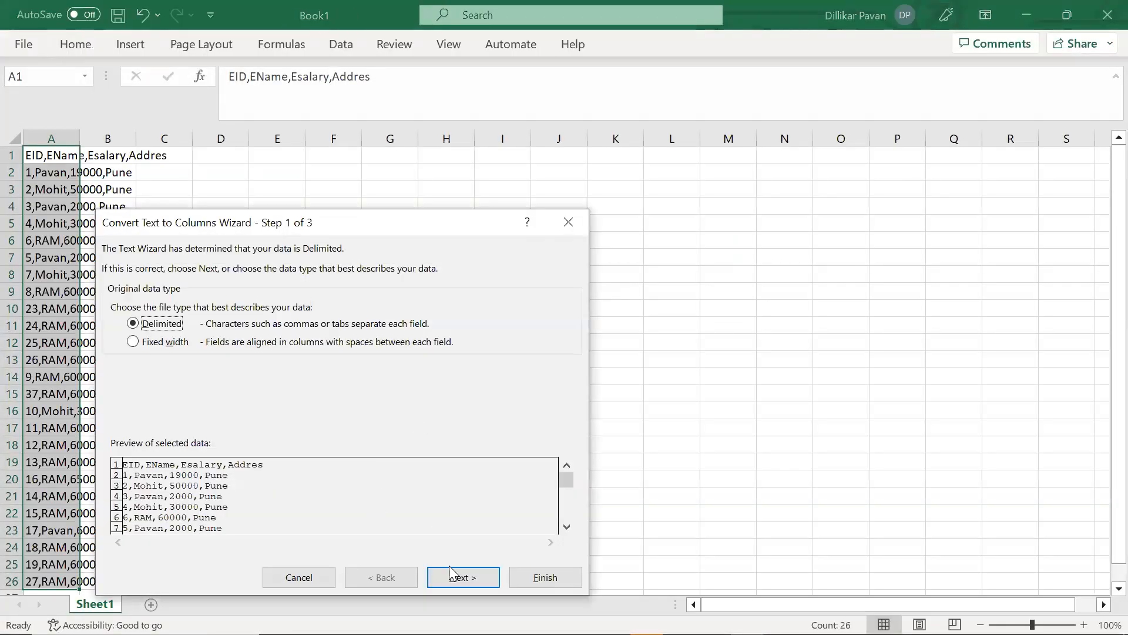
{"action": "left_click", "coordinate": [451, 573]}
{"action": "left_click", "coordinate": [141, 330]}
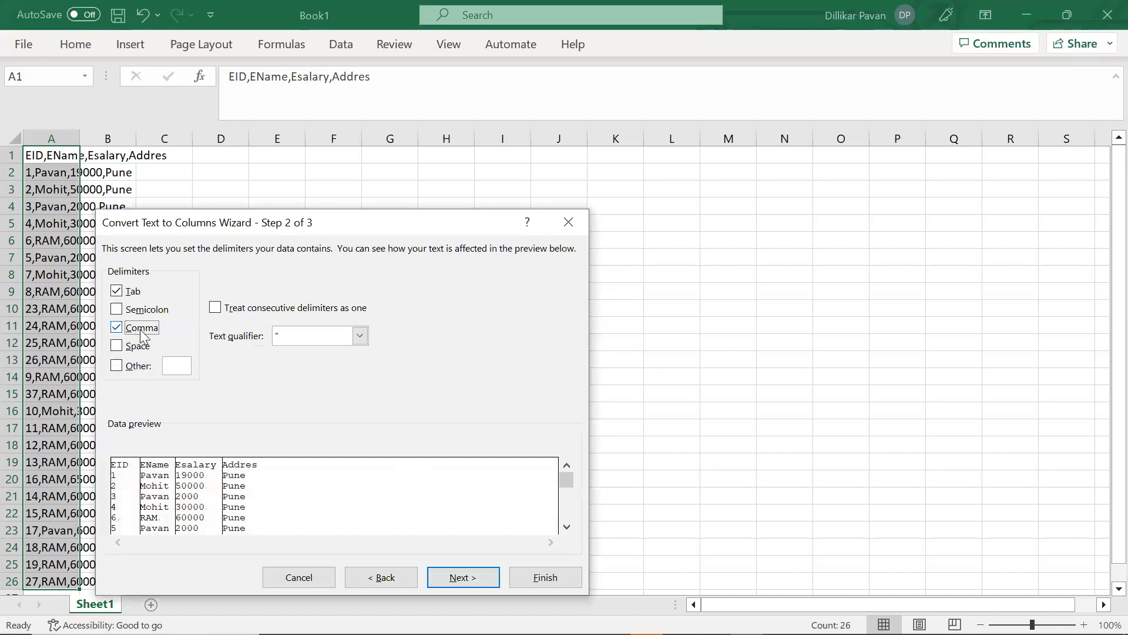
{"action": "left_click", "coordinate": [464, 577]}
{"action": "left_click", "coordinate": [543, 577]}
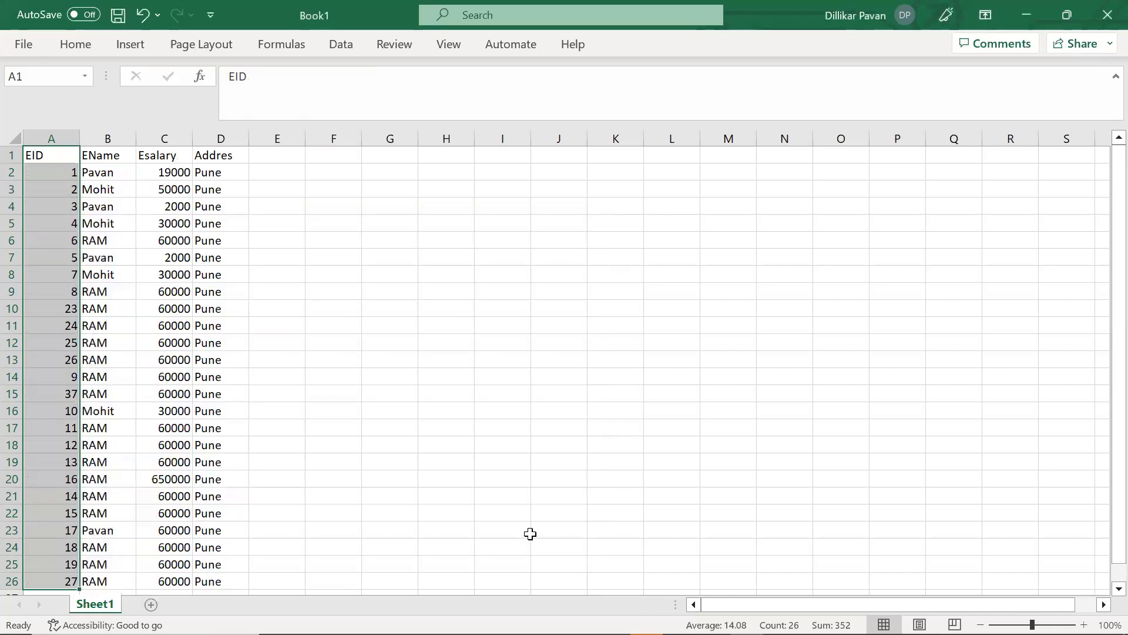
Autofit columns A–D of the table and toggle filters on the header row
{"action": "key", "text": "ctrl+a"}
{"action": "key", "text": "alt+h"}
{"action": "key", "text": "o"}
{"action": "key", "text": "i"}
{"action": "key", "text": "ctrl+shift+l"}
{"action": "key", "text": "ctrl+shift+l"}
Insert a PivotTable on a new sheet with EName as the row field
{"action": "key", "text": "n"}
{"action": "key", "text": "v"}
{"action": "key", "text": "t"}
{"action": "key", "text": "Return"}
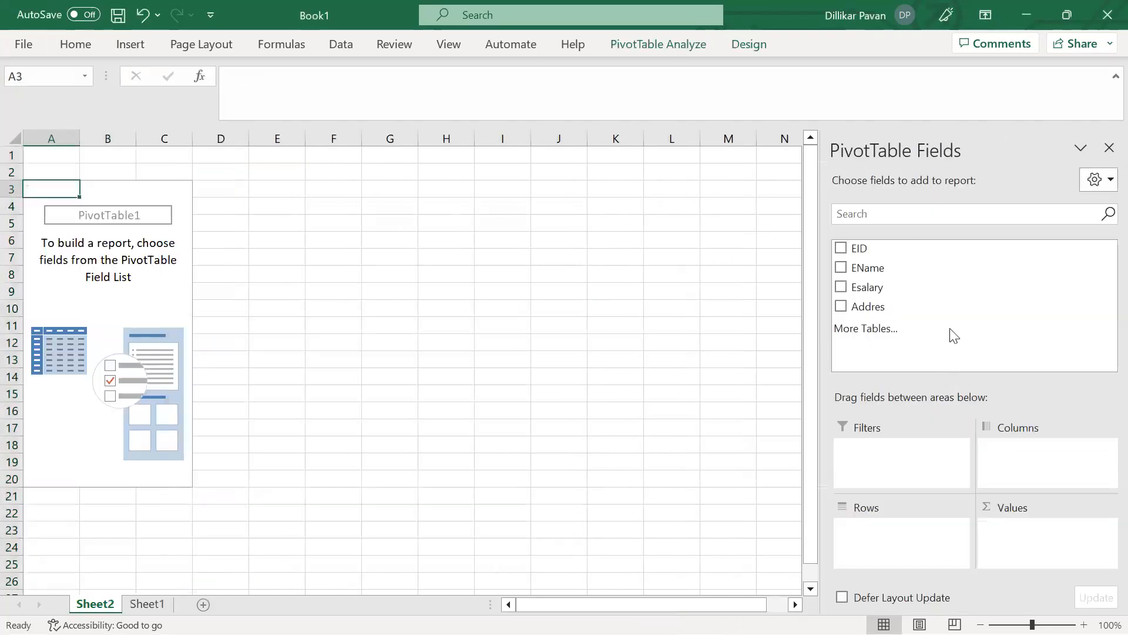
{"action": "left_click_drag", "start_coordinate": [884, 266], "coordinate": [905, 531]}
{"action": "left_click_drag", "start_coordinate": [867, 288], "coordinate": [1011, 545]}
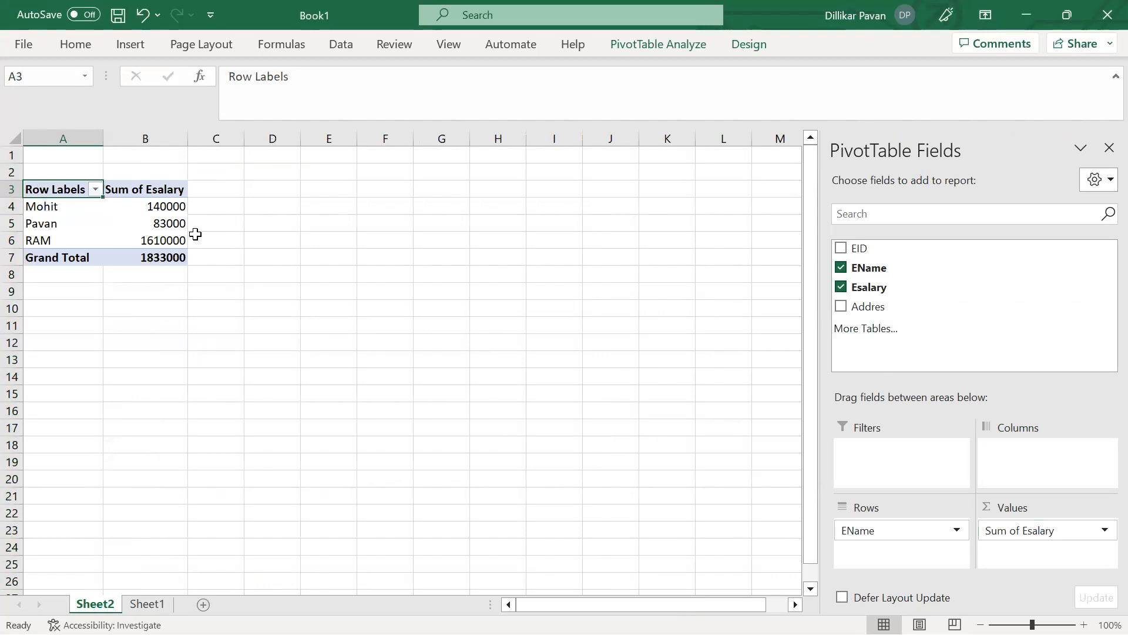
Change the Esalary value field to summarise by Max instead of Sum
{"action": "left_click", "coordinate": [1104, 531]}
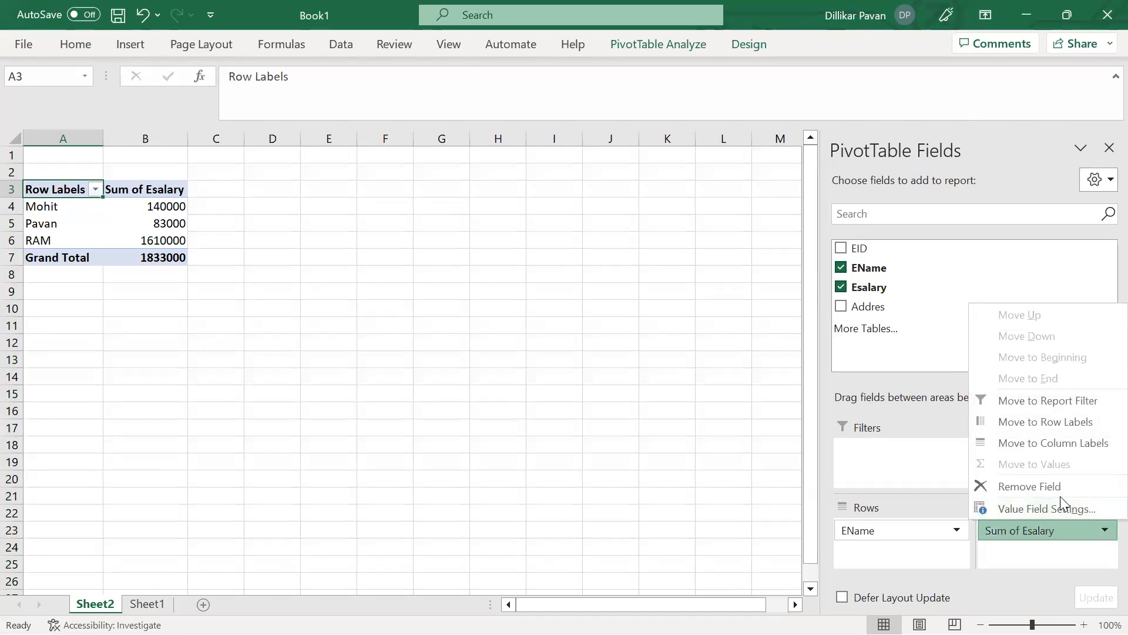
{"action": "left_click", "coordinate": [1040, 509]}
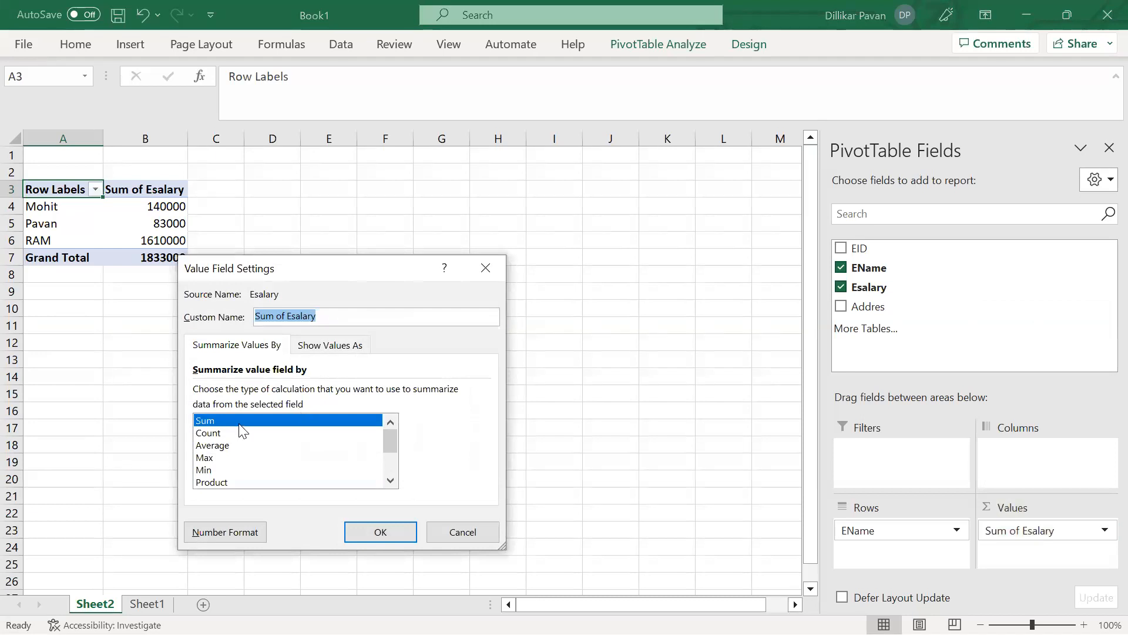
{"action": "left_click", "coordinate": [249, 458]}
{"action": "left_click", "coordinate": [376, 532]}
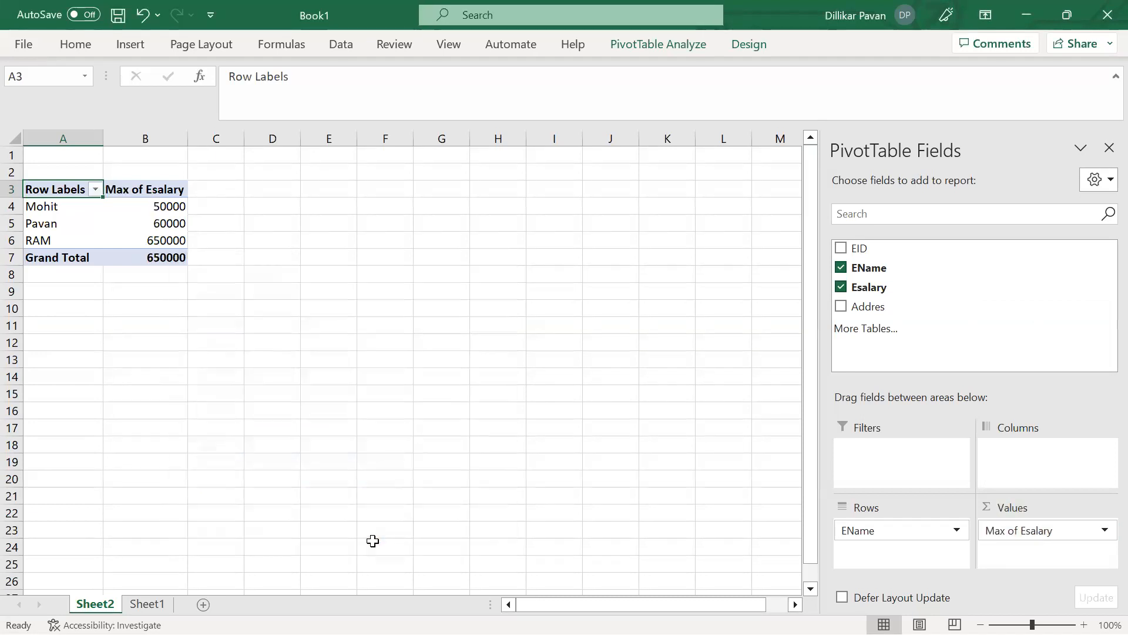
Check the per-employee maximums, then remove EName so the pivot shows max Esalary 650000
{"action": "left_click", "coordinate": [160, 237]}
{"action": "key", "text": "Down"}
{"action": "key", "text": "ctrl+Up"}
{"action": "key", "text": "Left"}
{"action": "key", "text": "Right"}
{"action": "key", "text": "ctrl+shift+Down"}
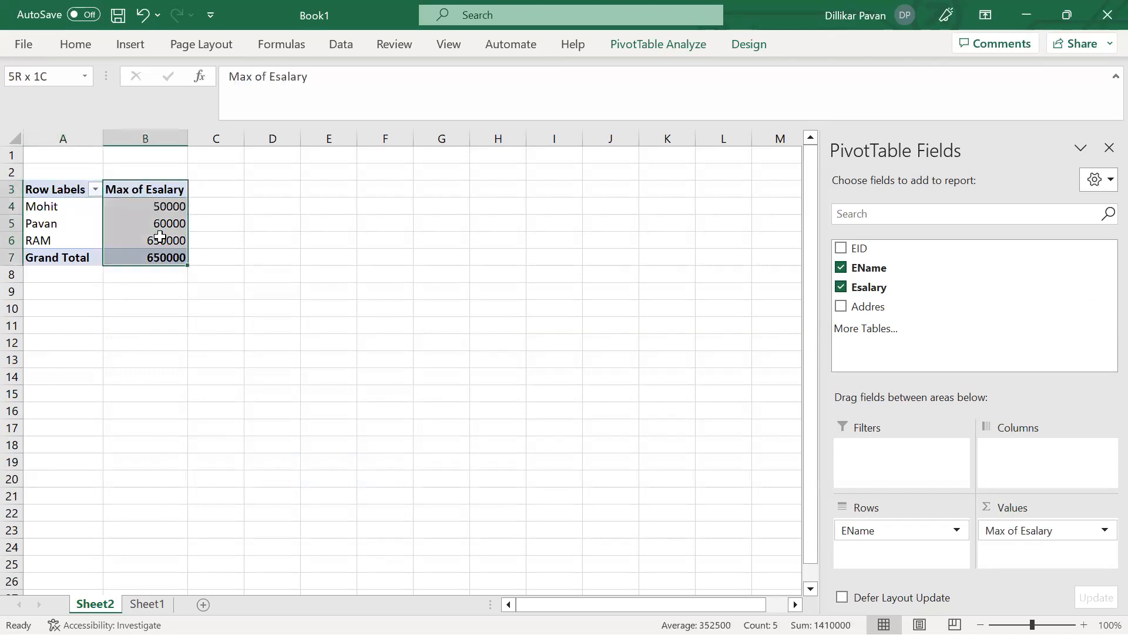
{"action": "key", "text": "Left"}
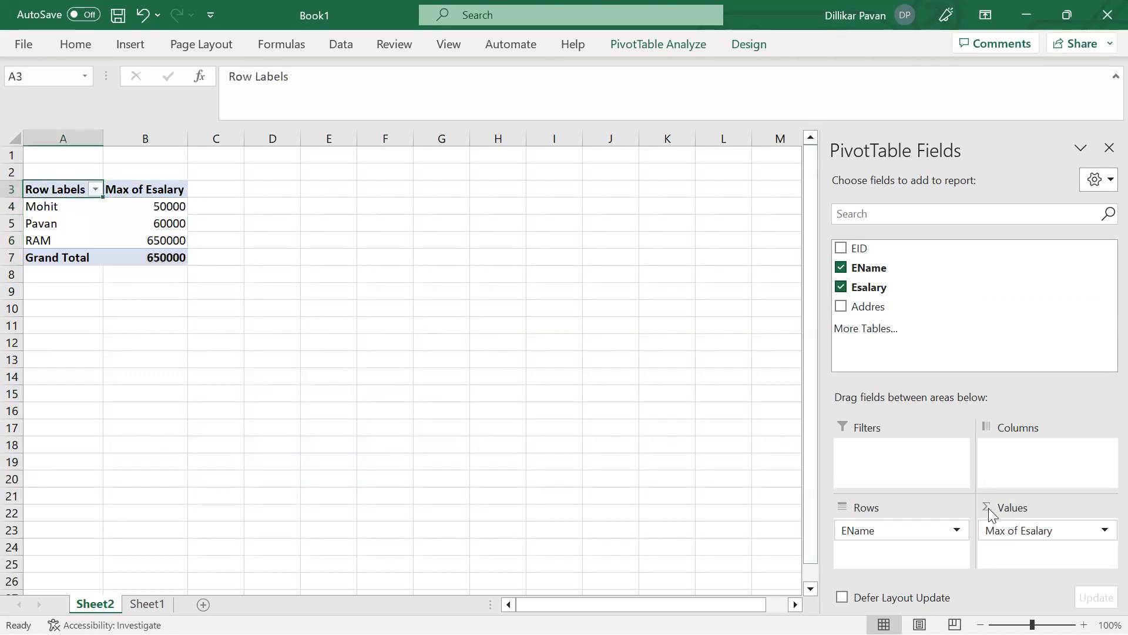
{"action": "left_click_drag", "start_coordinate": [932, 535], "coordinate": [1007, 335]}
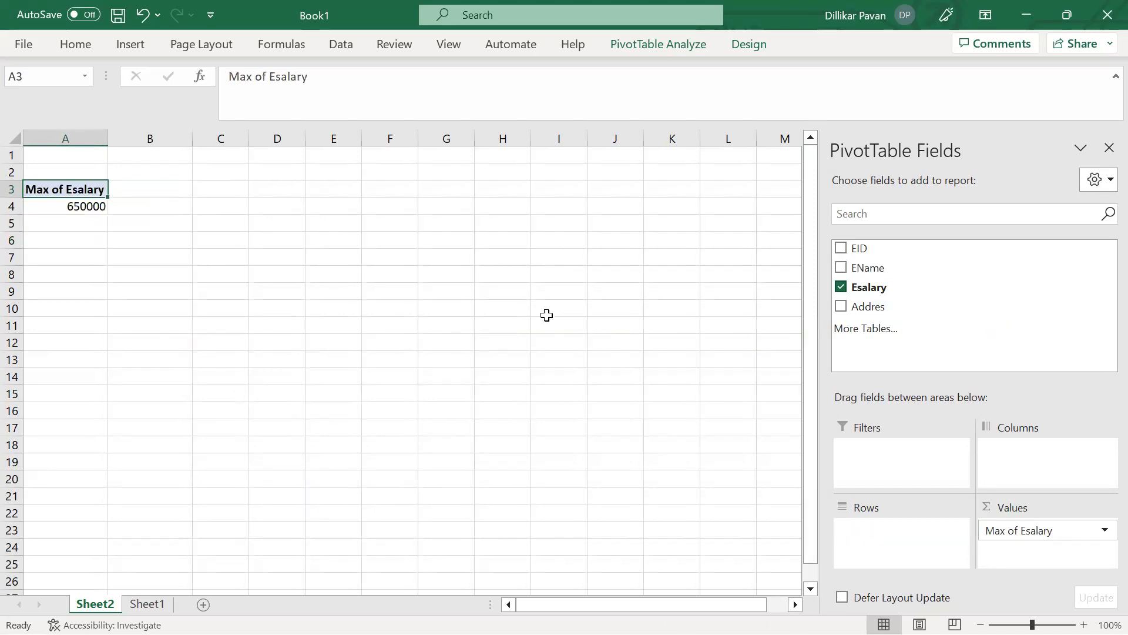
Return to Sheet1 and jump through the source data from bottom to top
{"action": "key", "text": "ctrl+Page_Down"}
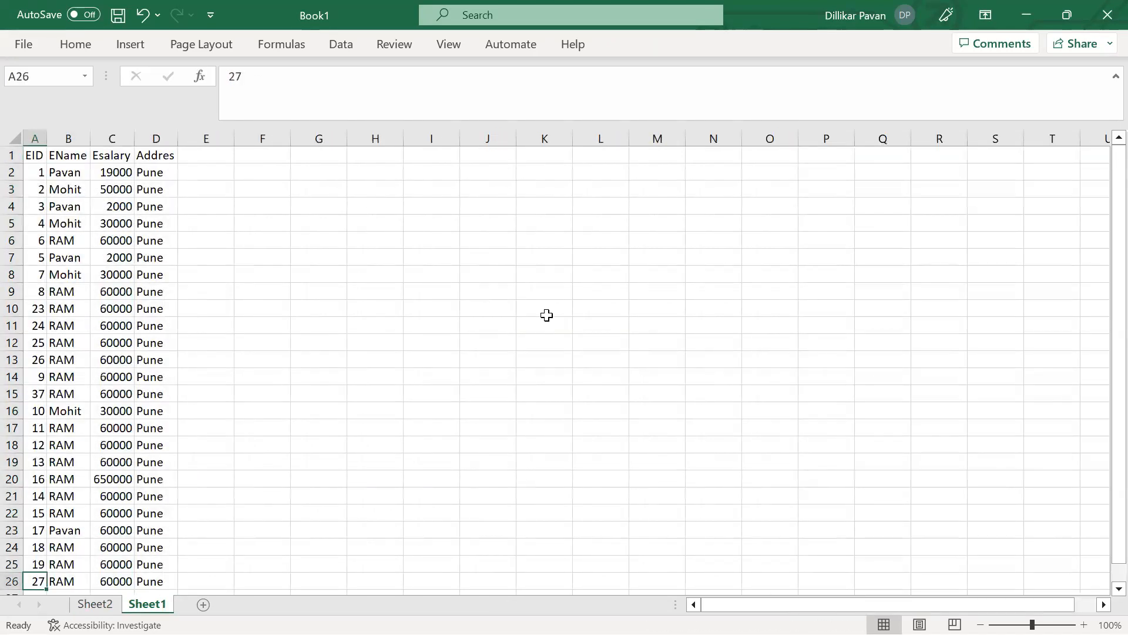
{"action": "key", "text": "ctrl+Down"}
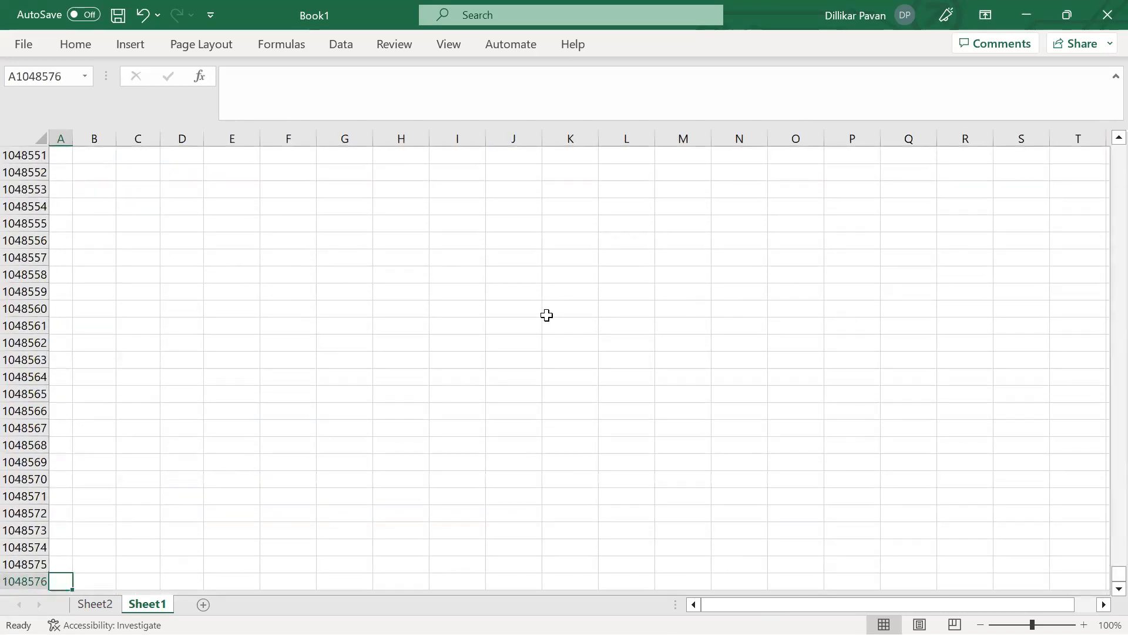
{"action": "key", "text": "ctrl+Up"}
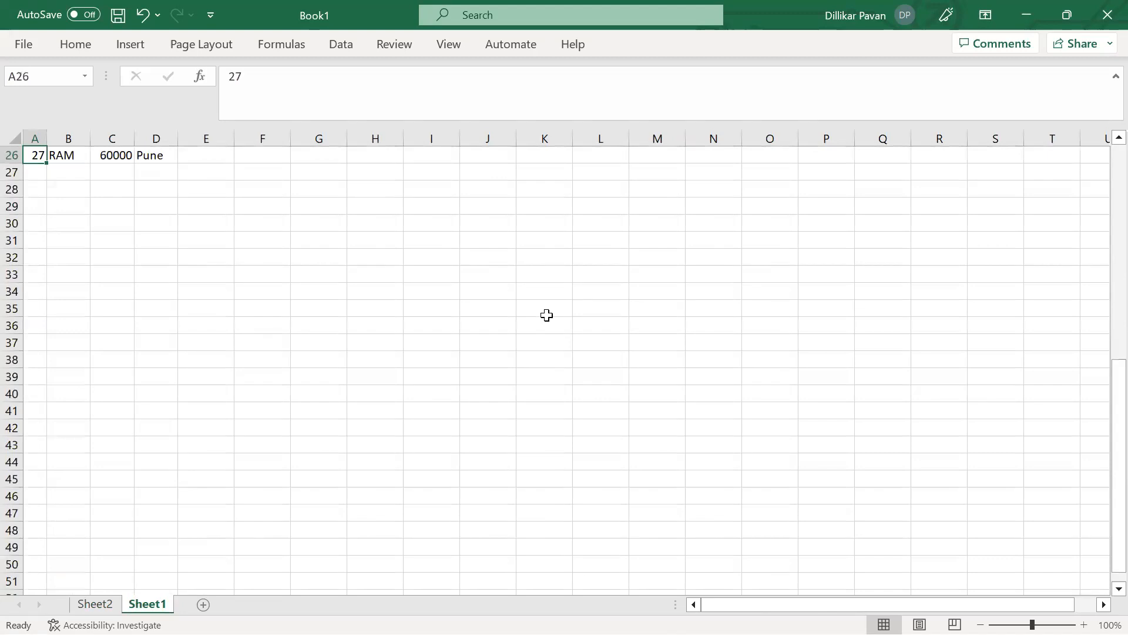
{"action": "key", "text": "ctrl+Up"}
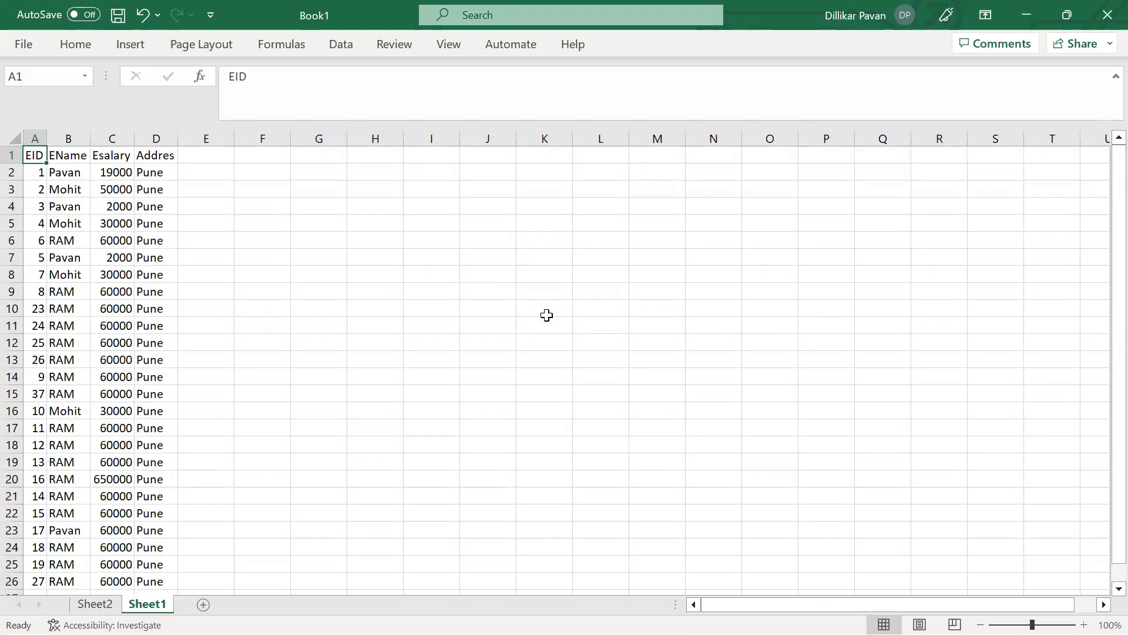
{"action": "key", "text": "alt+Tab"}
{"action": "key", "text": "alt+Tab"}
{"action": "key", "text": "alt+Tab"}
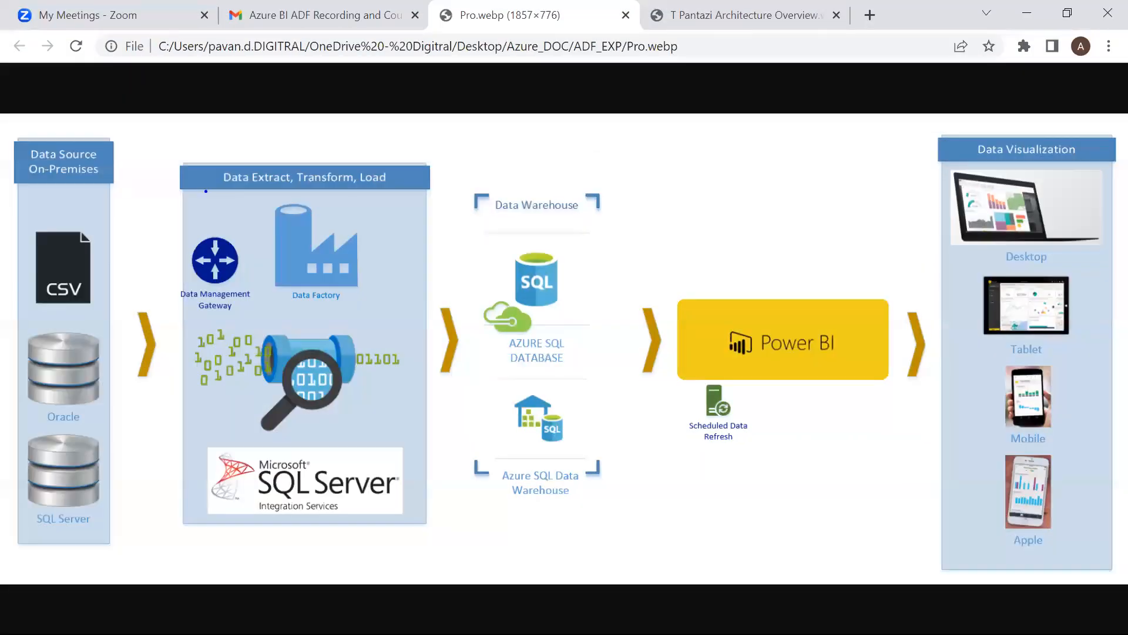
Draw arrows at the CSV source, Azure SQL icon and onto the Power BI box, then return to Azure
{"action": "left_click_drag", "start_coordinate": [206, 190], "coordinate": [102, 245]}
{"action": "left_click_drag", "start_coordinate": [118, 206], "coordinate": [160, 238]}
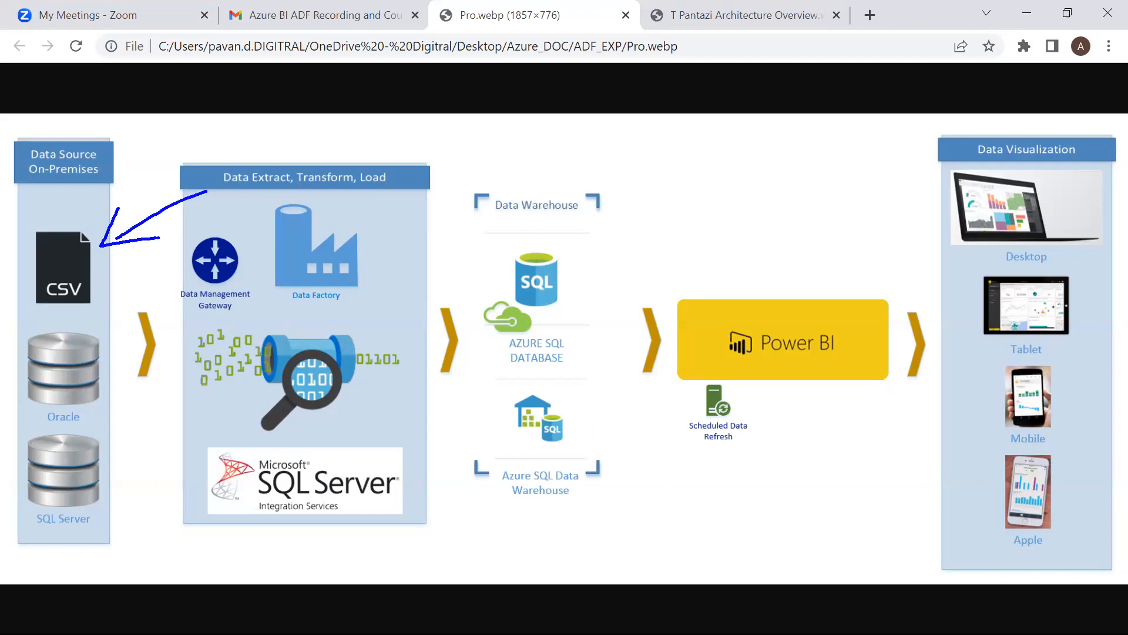
{"action": "left_click_drag", "start_coordinate": [381, 265], "coordinate": [461, 313]}
{"action": "left_click_drag", "start_coordinate": [569, 327], "coordinate": [613, 282]}
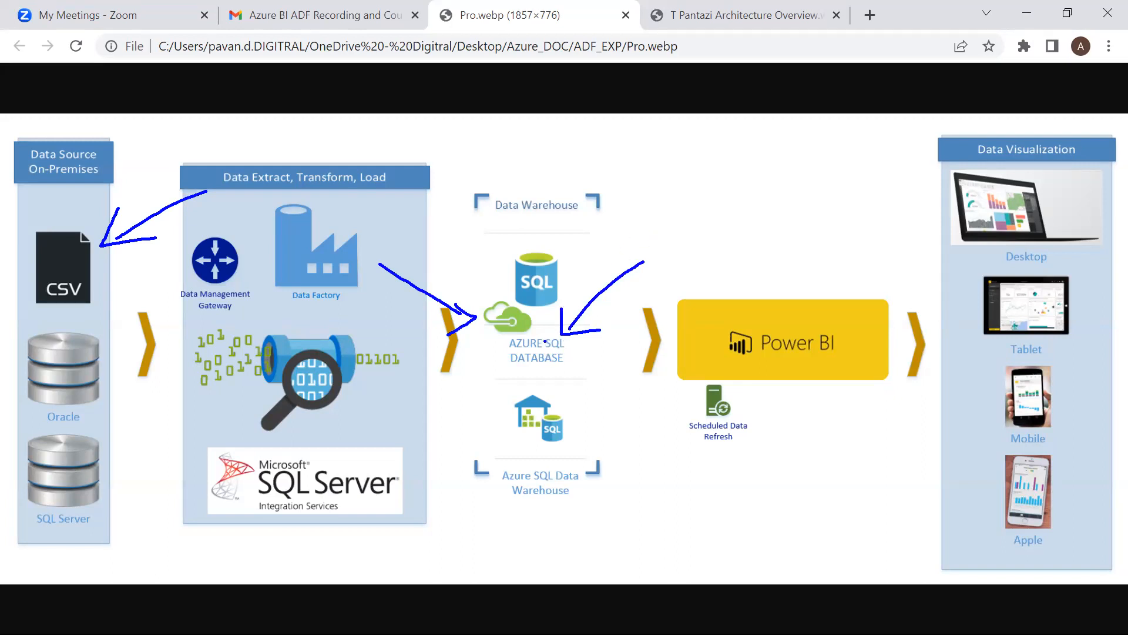
{"action": "left_click_drag", "start_coordinate": [651, 241], "coordinate": [685, 293]}
{"action": "left_click_drag", "start_coordinate": [702, 249], "coordinate": [686, 292]}
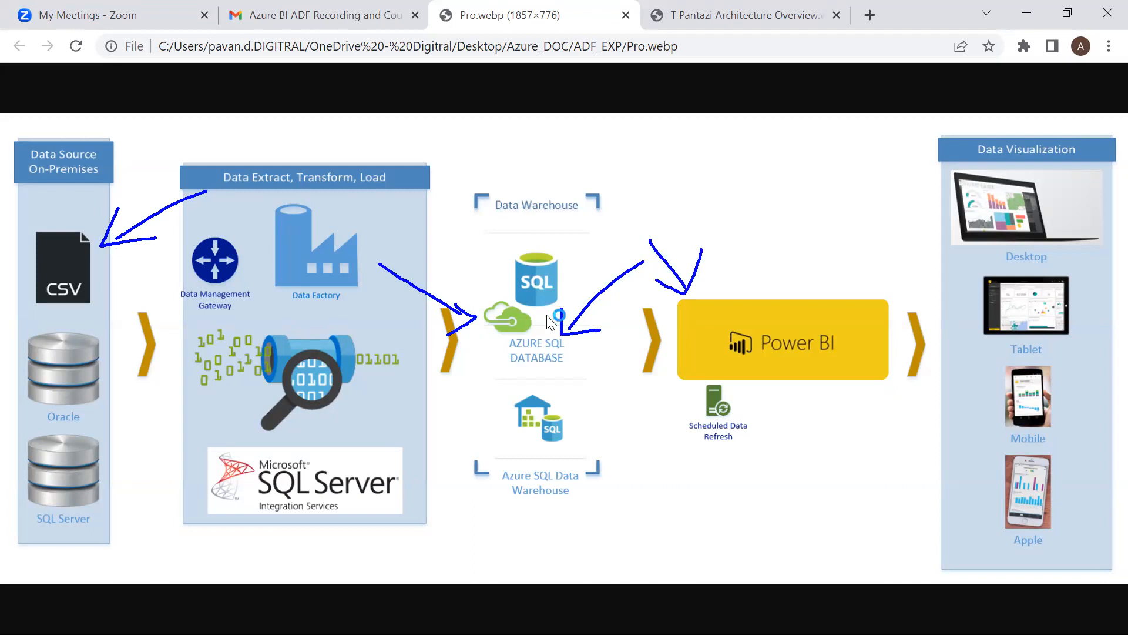
{"action": "key", "text": "alt+Tab"}
{"action": "key", "text": "alt+Tab"}
{"action": "key", "text": "alt+Tab"}
{"action": "key", "text": "alt+Tab"}
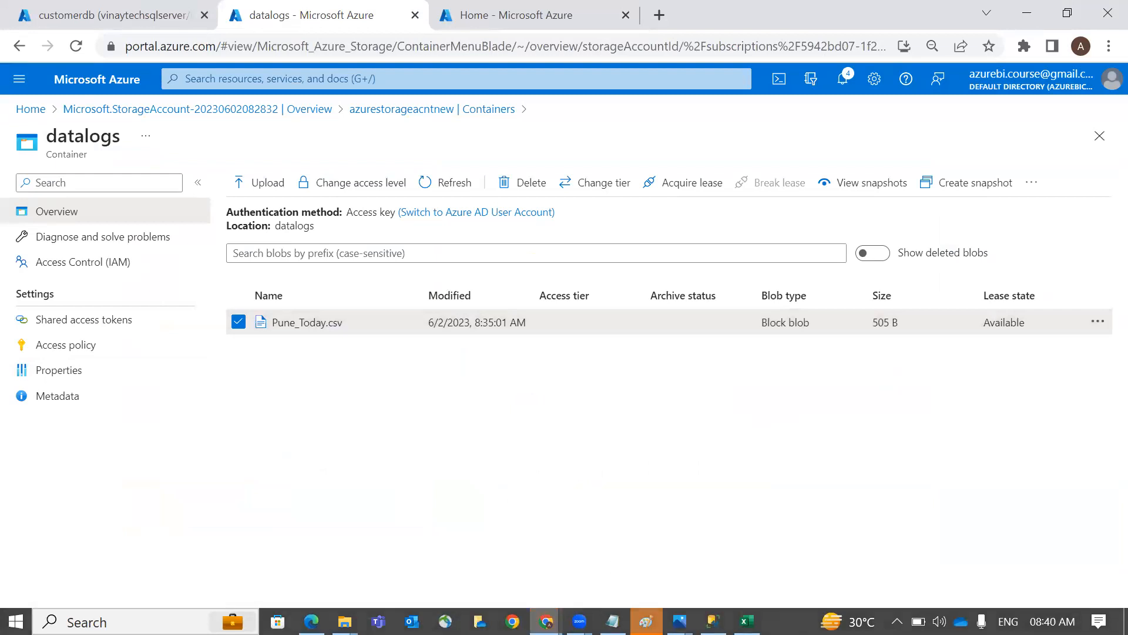
Go from the datalogs container to the Azure home page and open Data factories
{"action": "key", "text": "alt+Tab"}
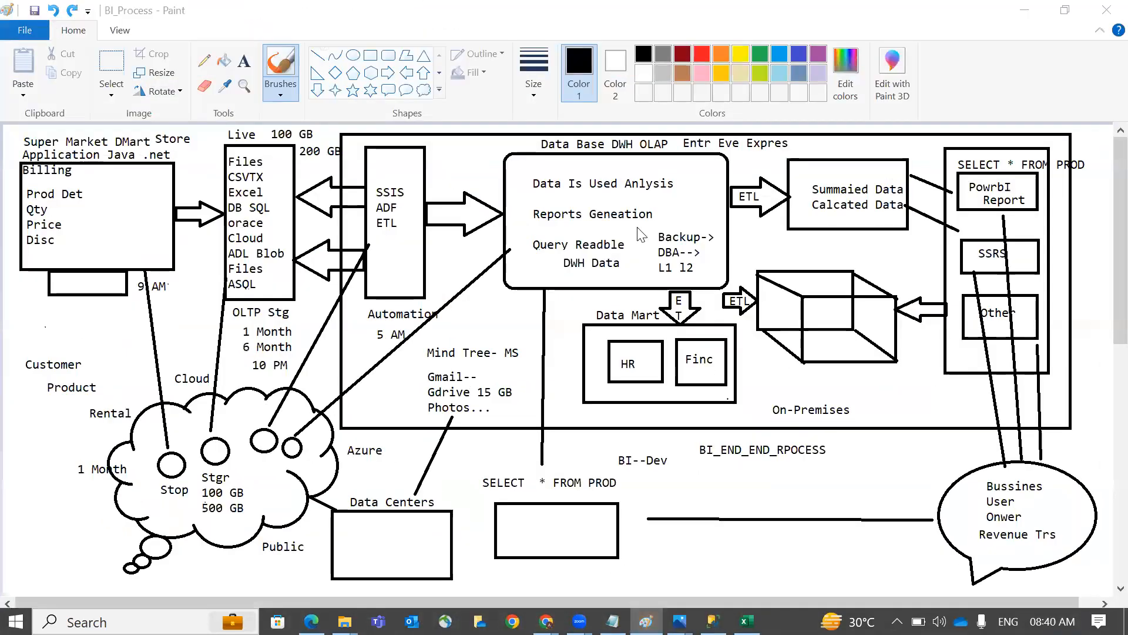
{"action": "key", "text": "alt+Tab"}
{"action": "left_click", "coordinate": [147, 14]}
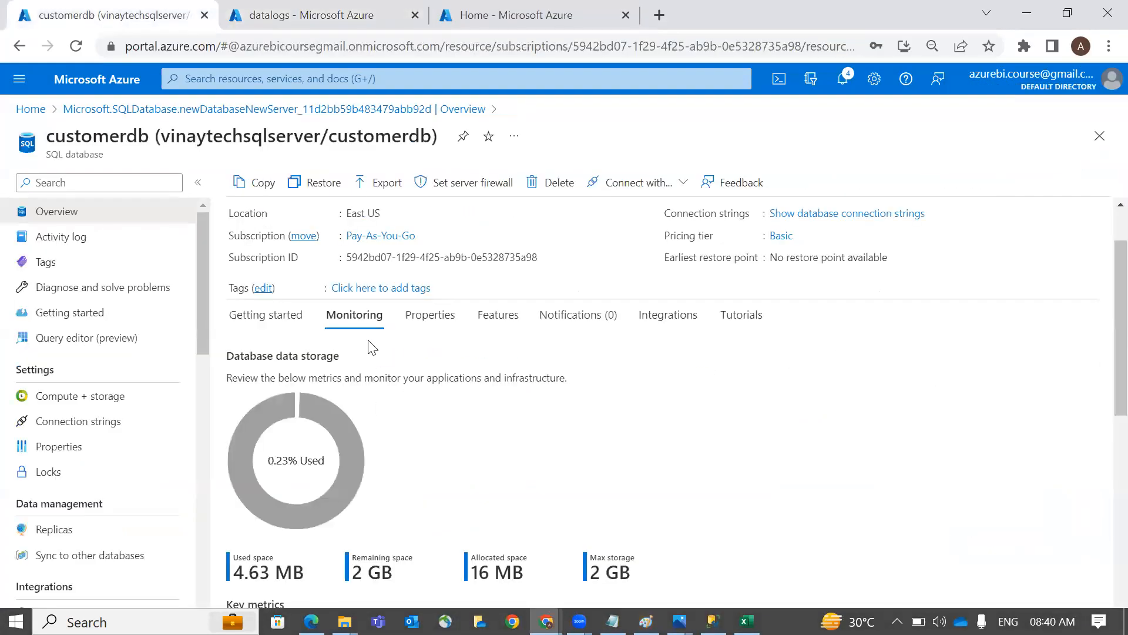
{"action": "left_click", "coordinate": [324, 17]}
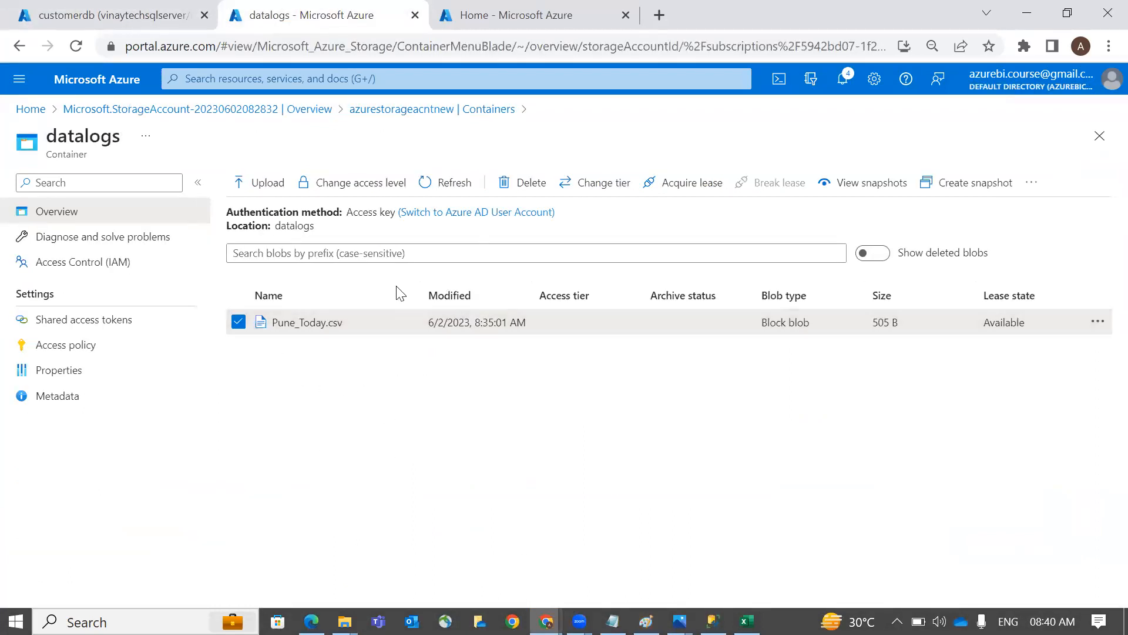
{"action": "left_click", "coordinate": [541, 17]}
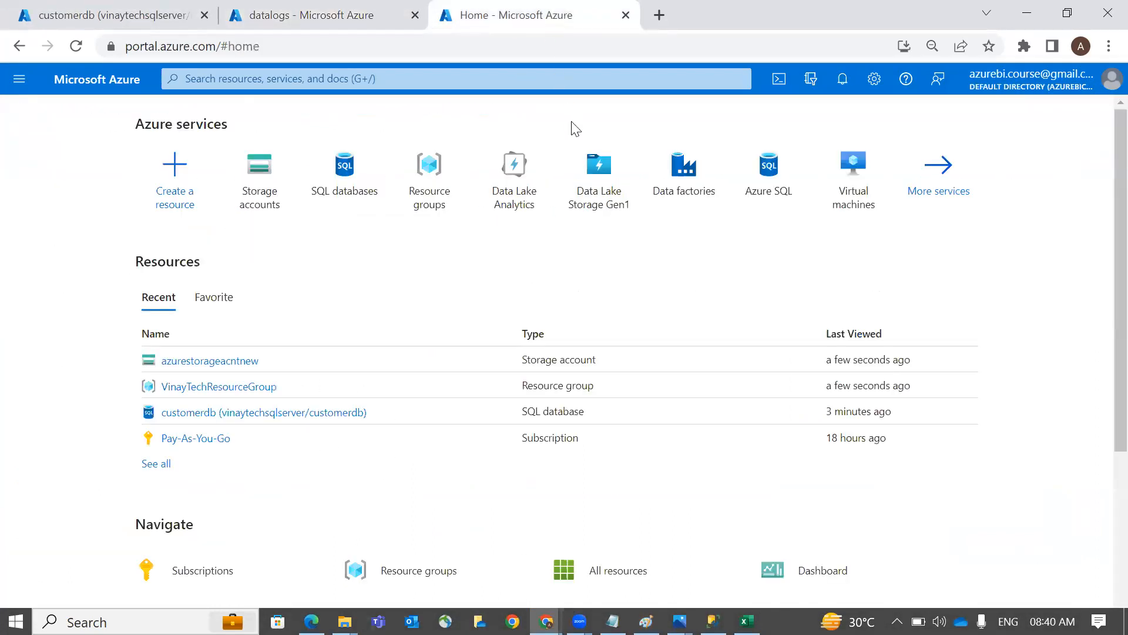
{"action": "left_click", "coordinate": [680, 184]}
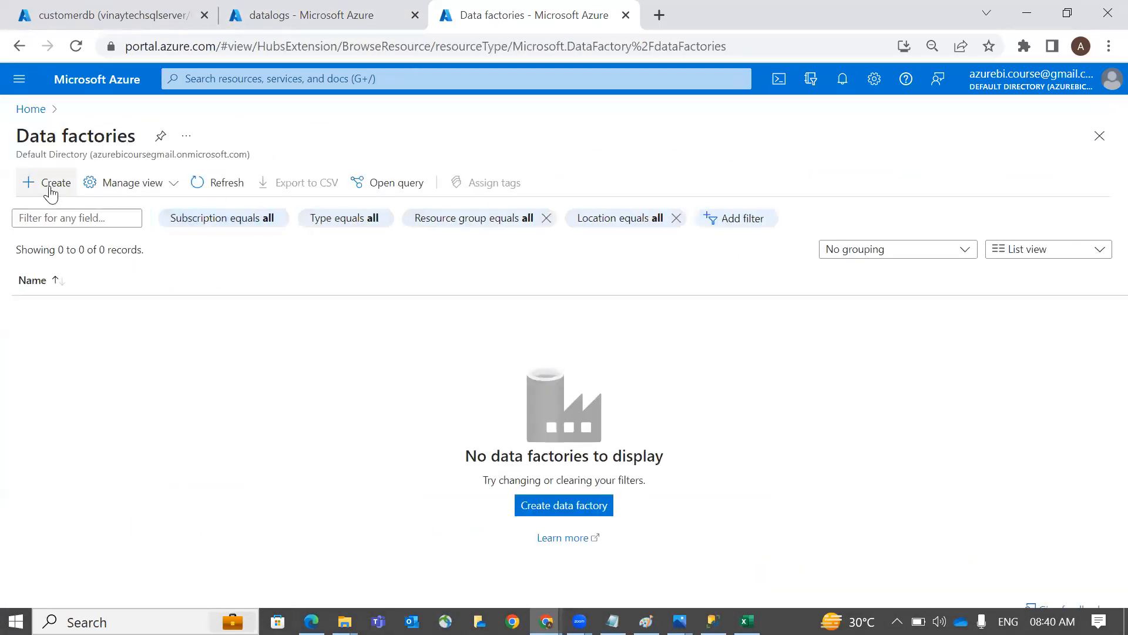
Start a new data factory in VinayTechResourceGroup named testadfnew121
{"action": "left_click", "coordinate": [30, 192]}
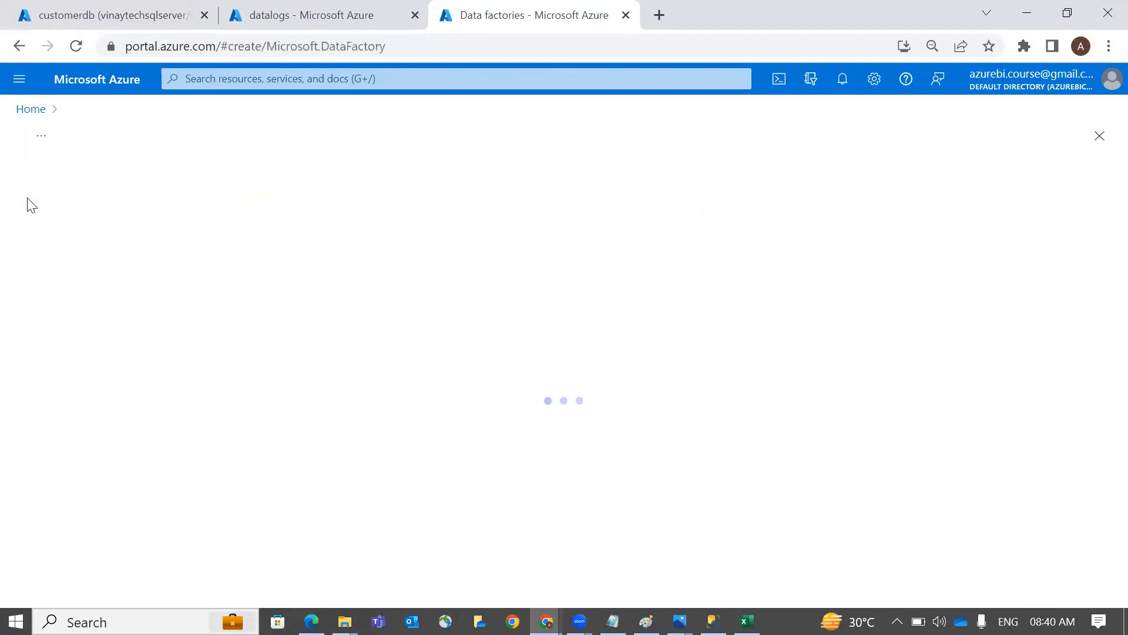
{"action": "left_click", "coordinate": [398, 361]}
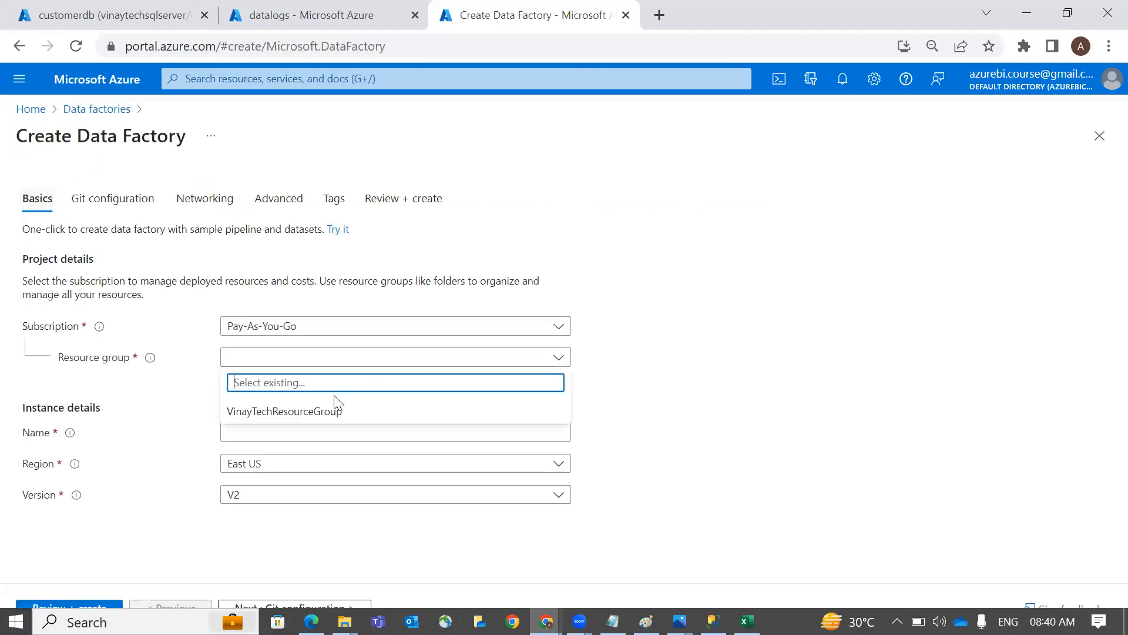
{"action": "left_click", "coordinate": [336, 407]}
{"action": "left_click", "coordinate": [281, 432]}
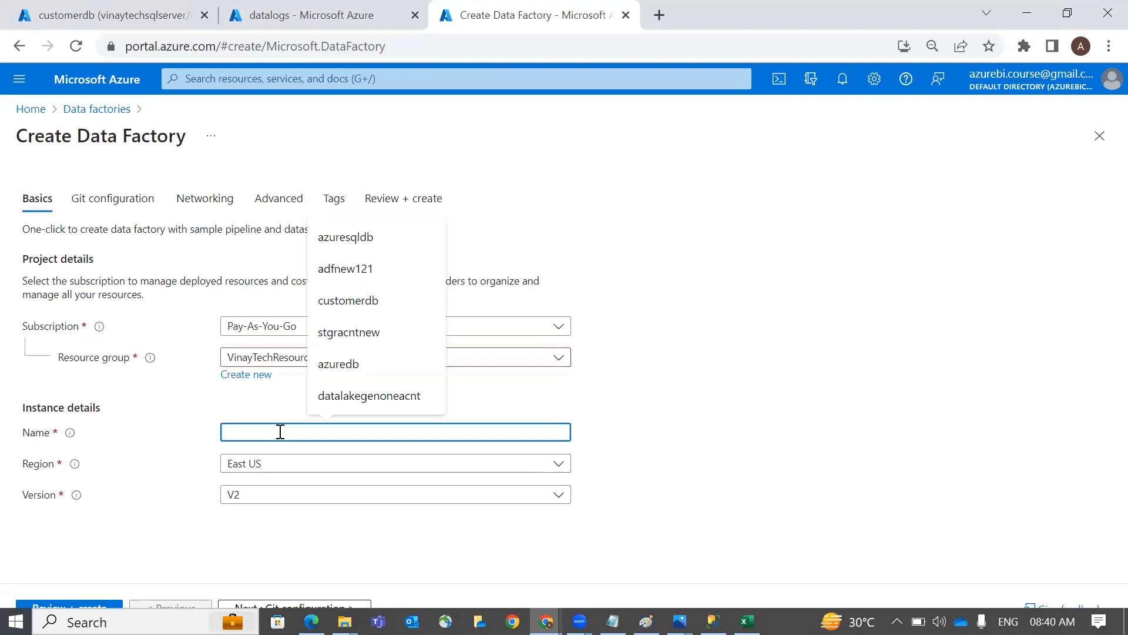
{"action": "type", "text": "adf"}
{"action": "key", "text": "BackSpace"}
{"action": "key", "text": "BackSpace"}
{"action": "key", "text": "BackSpace"}
{"action": "type", "text": "tes"}
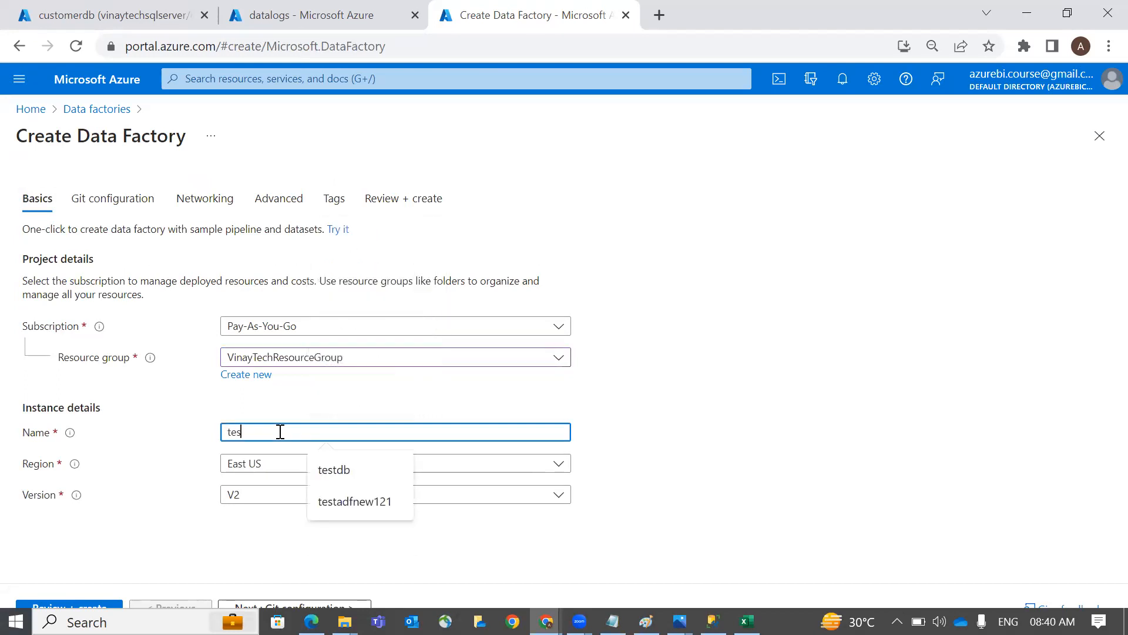
{"action": "type", "text": "tadfnew121"}
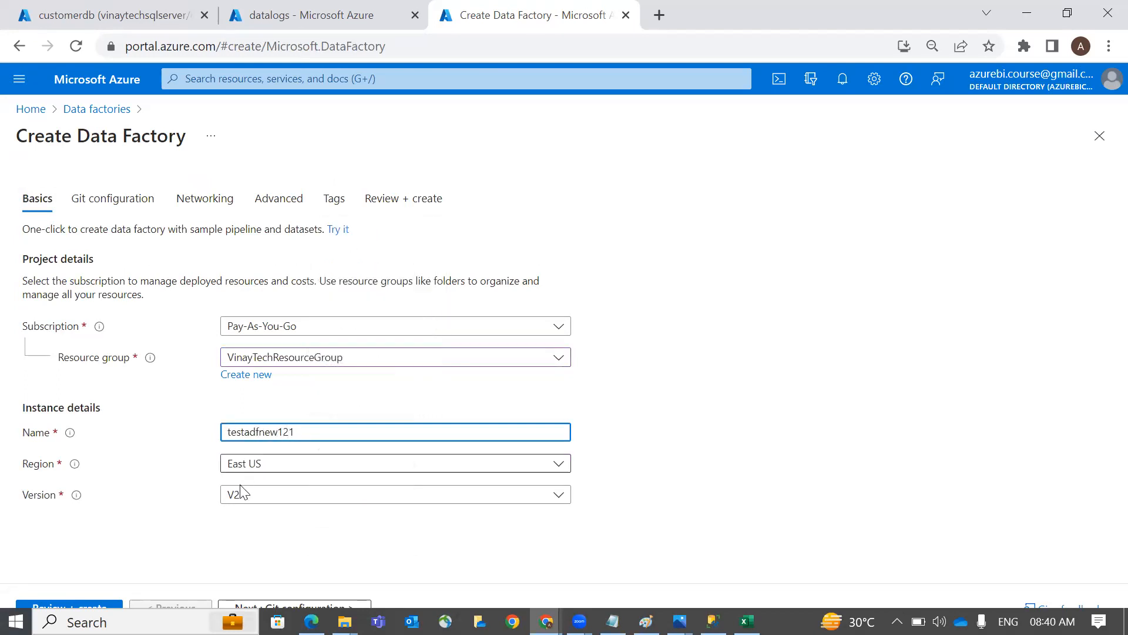
Review and create the data factory, then check the deployment notification
{"action": "left_click", "coordinate": [101, 607]}
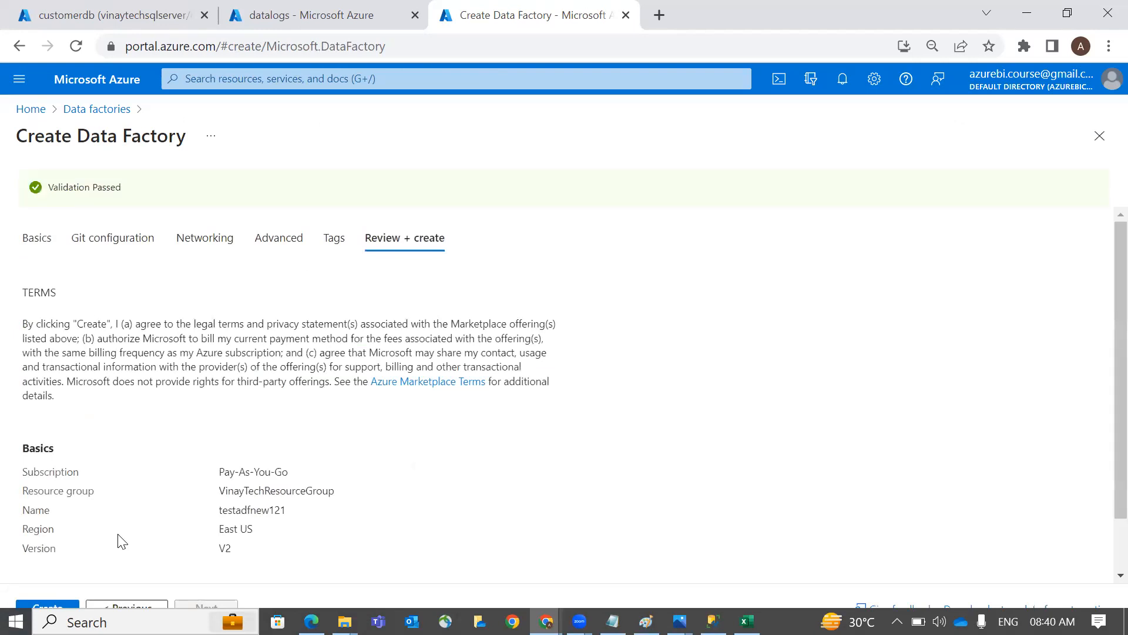
{"action": "left_click", "coordinate": [57, 605]}
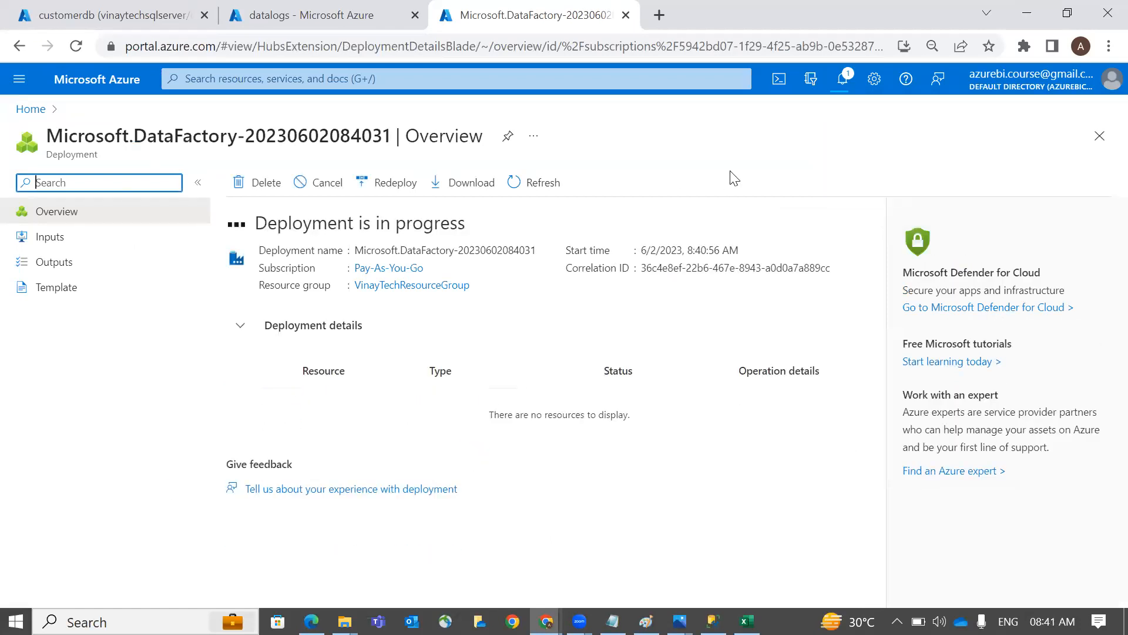
{"action": "left_click", "coordinate": [845, 89]}
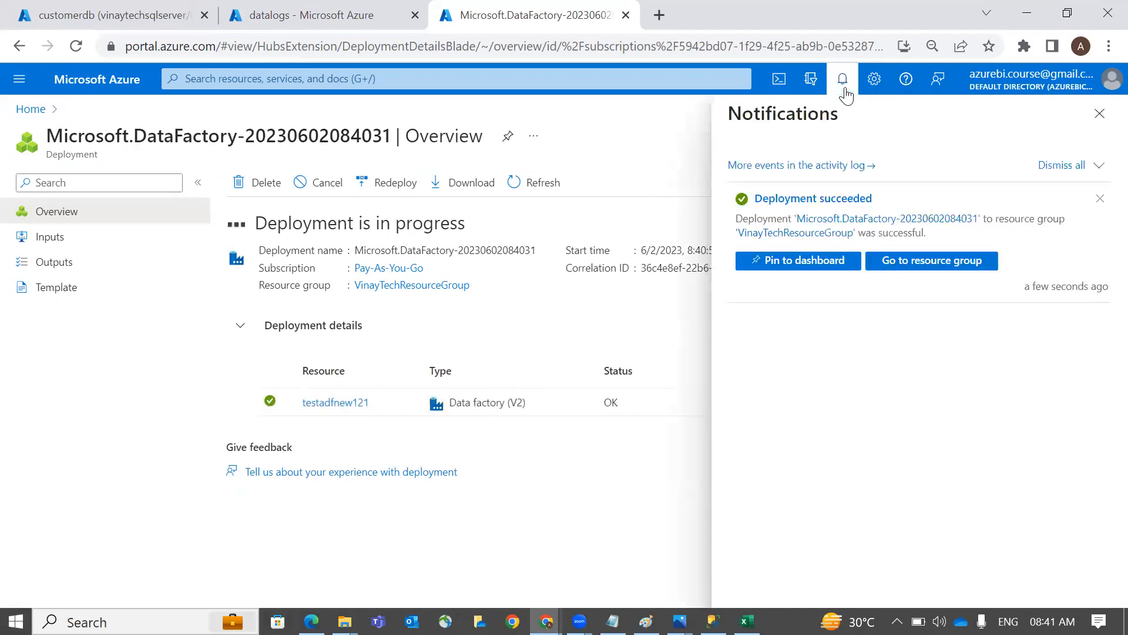
Go to the deployed testadfnew121 resource, then switch to the BI_Process drawing in Paint
{"action": "left_click", "coordinate": [844, 90]}
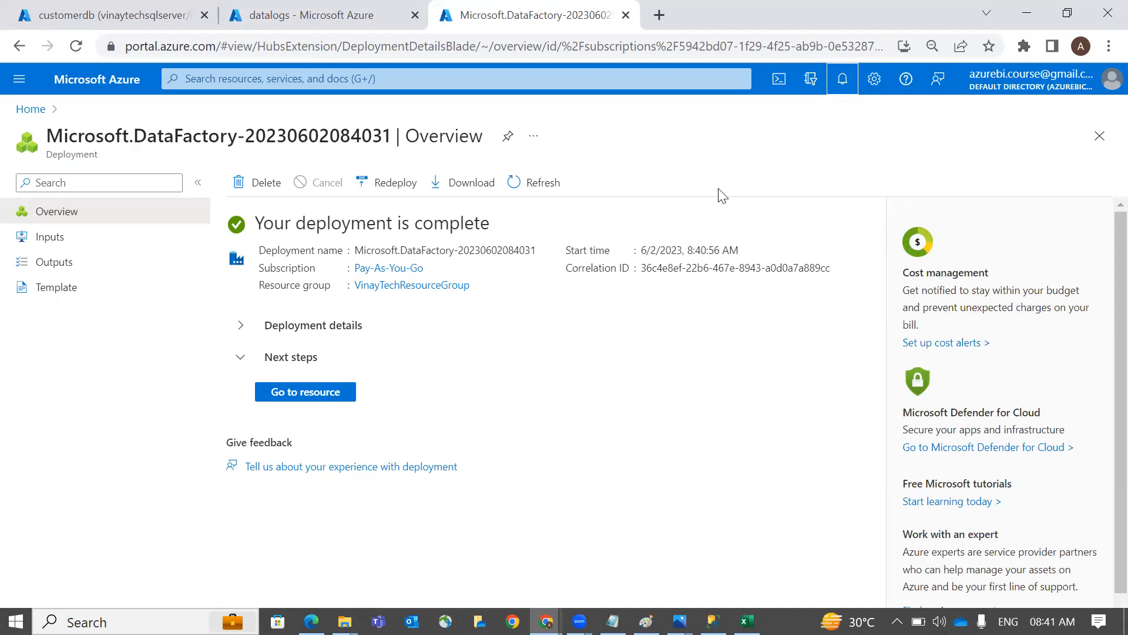
{"action": "left_click", "coordinate": [322, 404]}
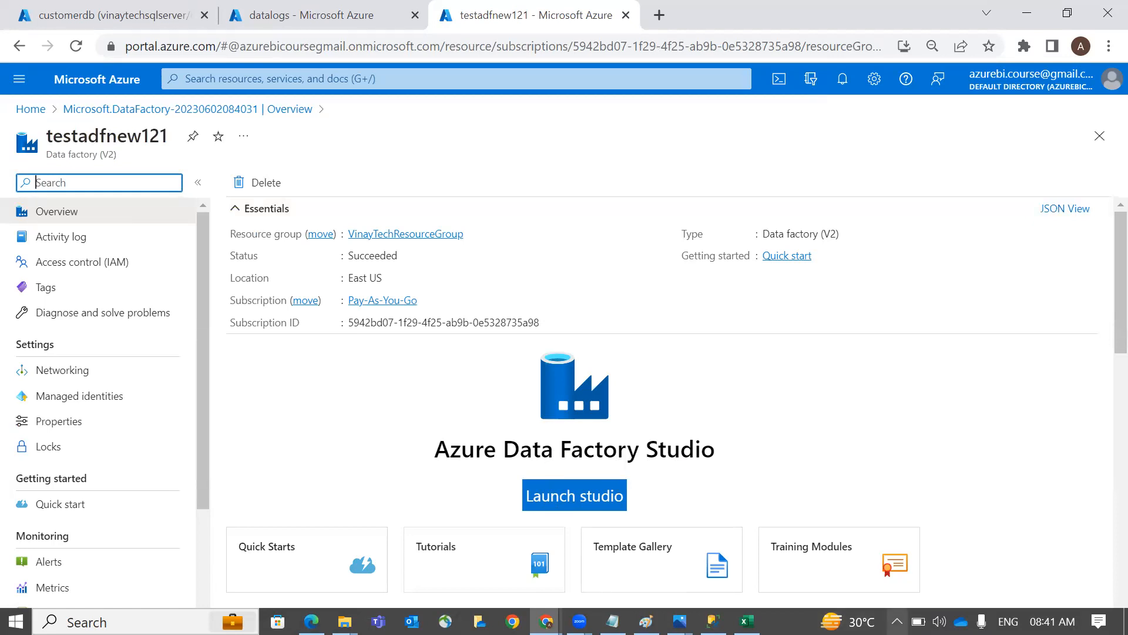
{"action": "left_click", "coordinate": [897, 621]}
{"action": "double_click", "coordinate": [895, 334]}
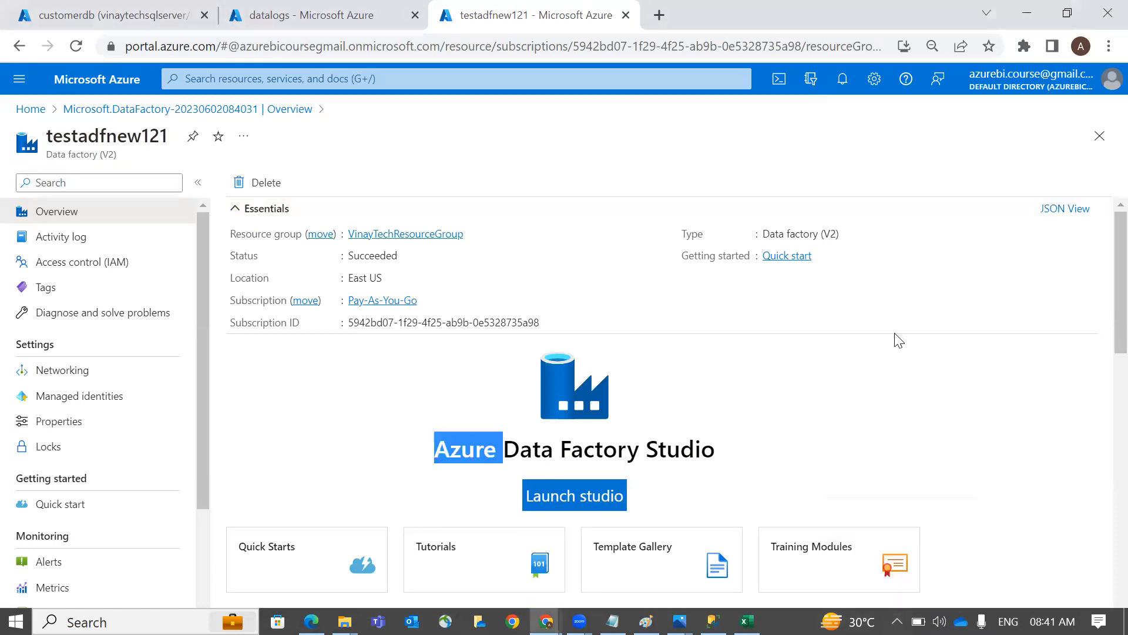
{"action": "key", "text": "alt+Tab"}
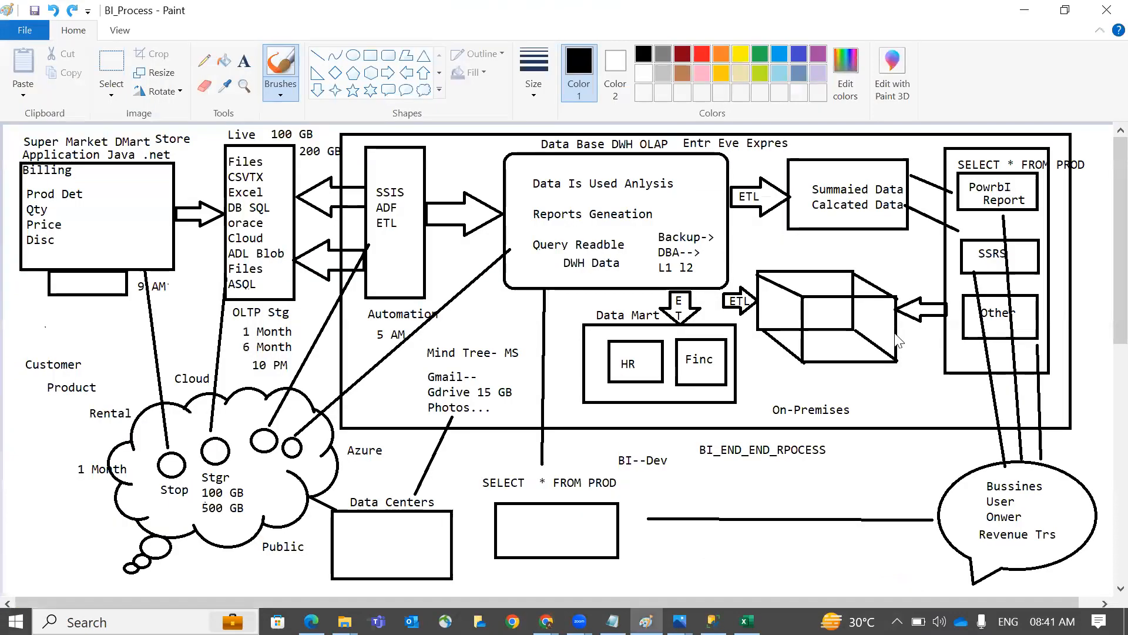
Bring up the Pro.webp diagram and Zoom sharing controls, then switch to Book1 in Excel
{"action": "key", "text": "alt+Tab"}
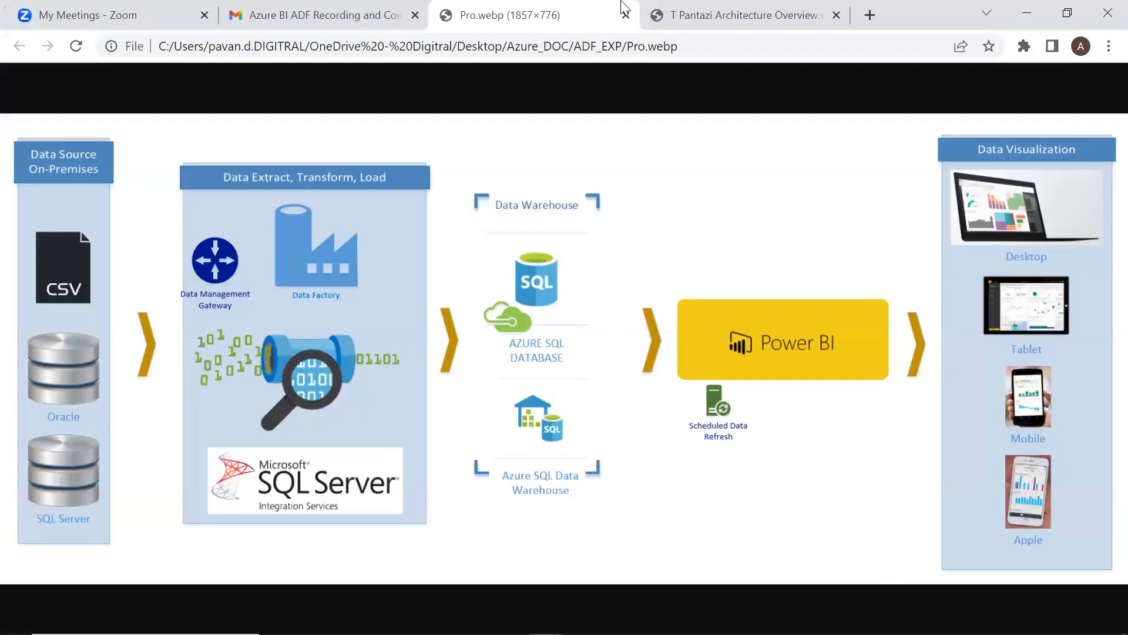
{"action": "key", "text": "super"}
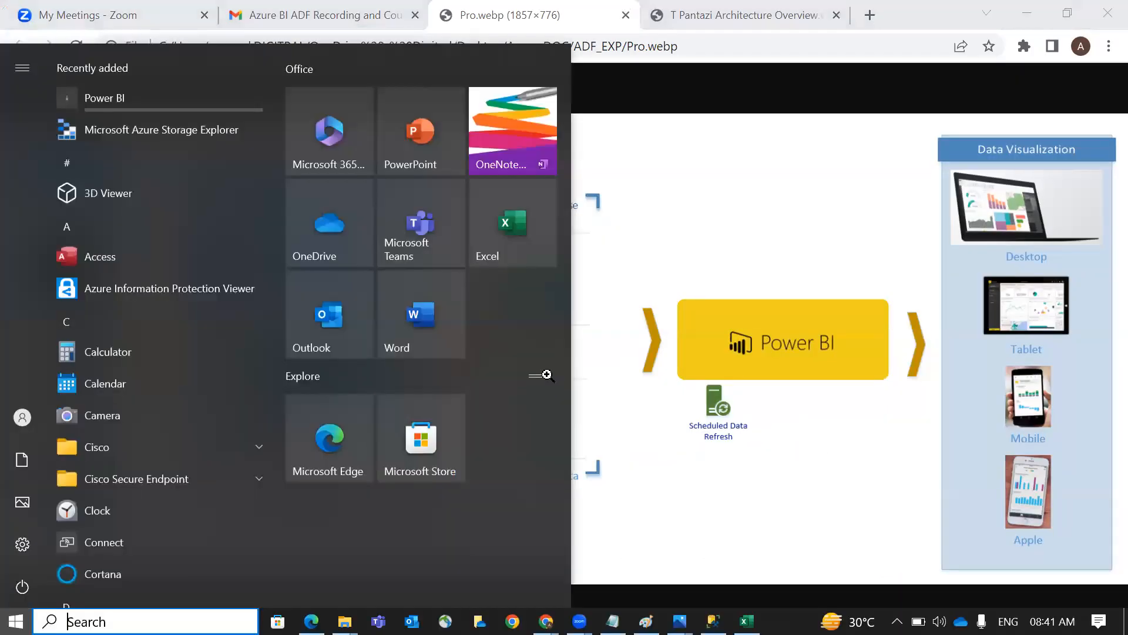
{"action": "mouse_move", "coordinate": [580, 621]}
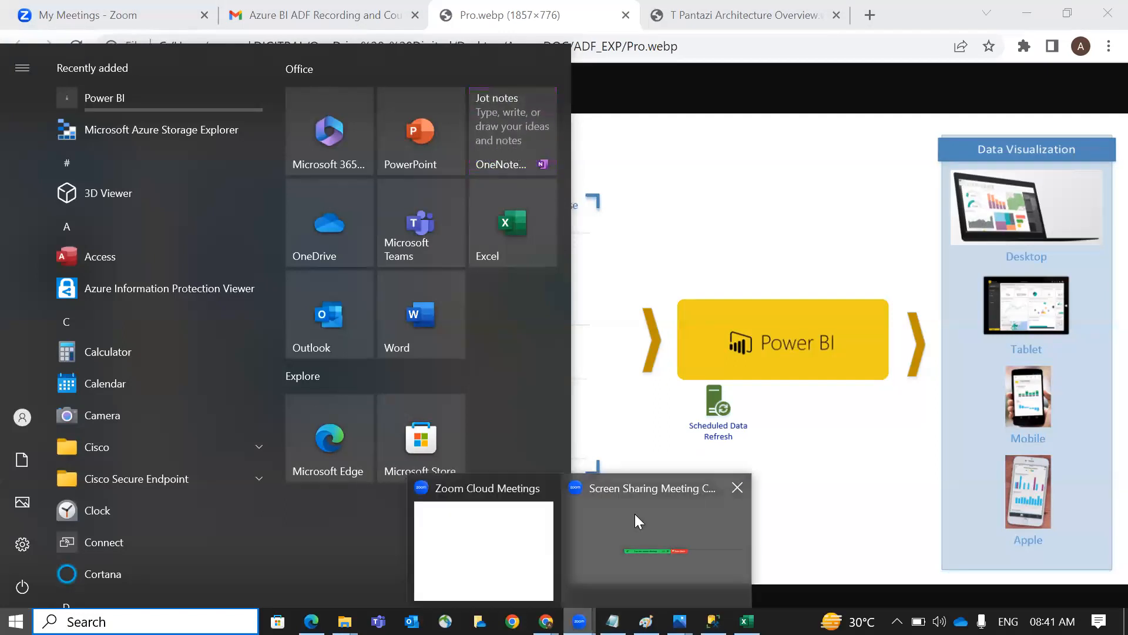
{"action": "left_click", "coordinate": [635, 514]}
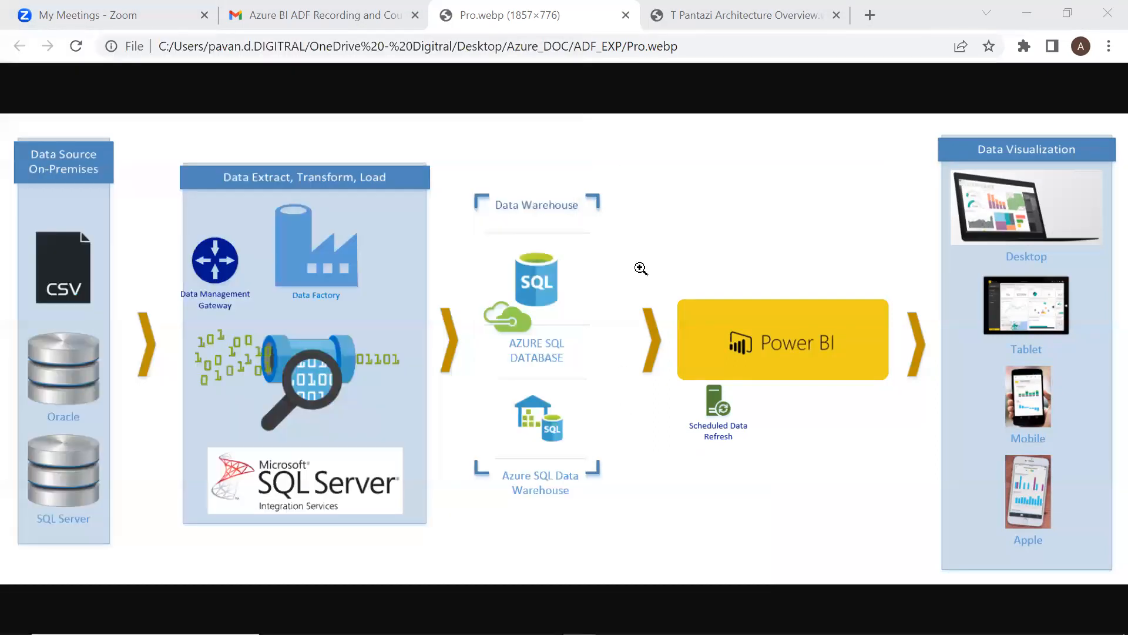
{"action": "key", "text": "alt+Tab"}
{"action": "key", "text": "alt+Tab"}
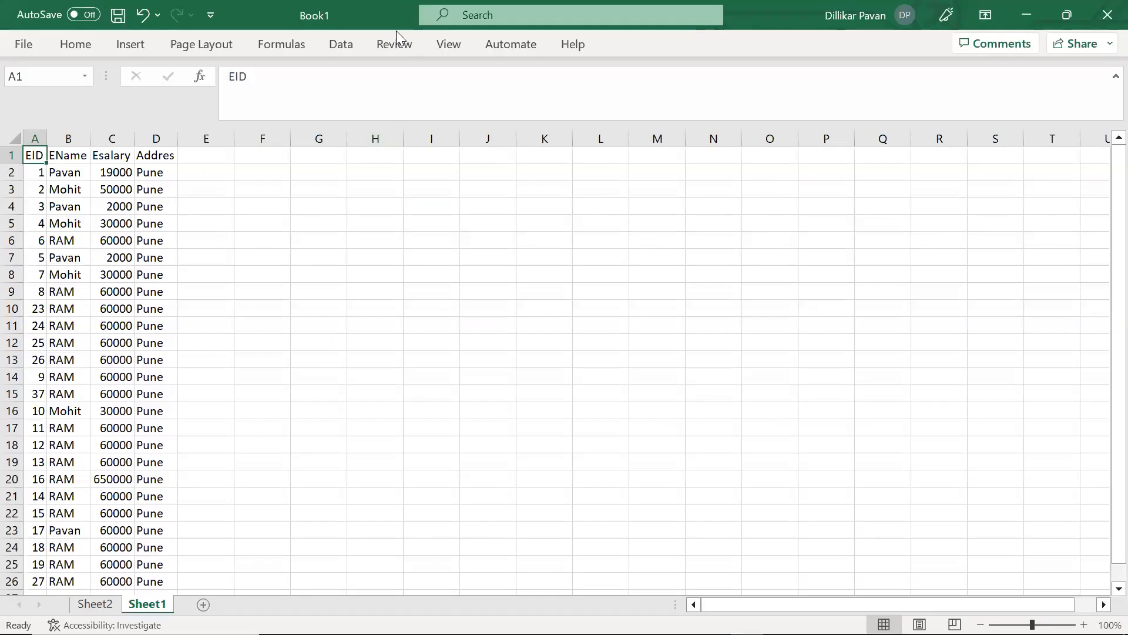
Look over Book1's 25 employee rows, then switch to the testadfnew121 page in Azure
{"action": "key", "text": "alt+Tab"}
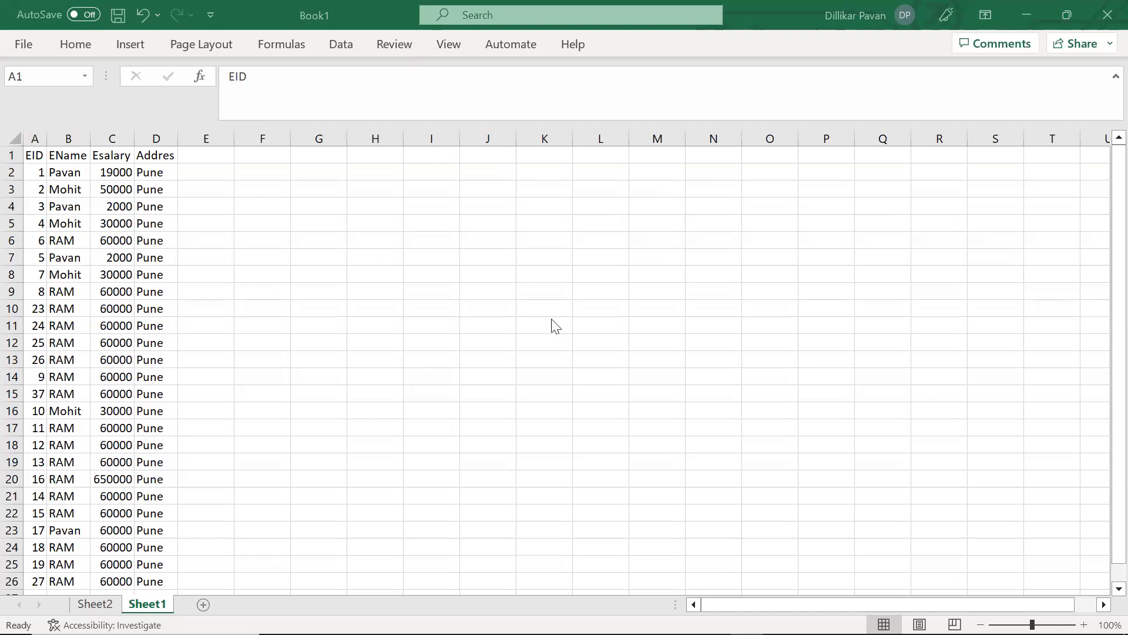
{"action": "key", "text": "alt+Tab"}
{"action": "key", "text": "alt+Tab"}
{"action": "key", "text": "alt+Tab"}
{"action": "key", "text": "alt+Tab"}
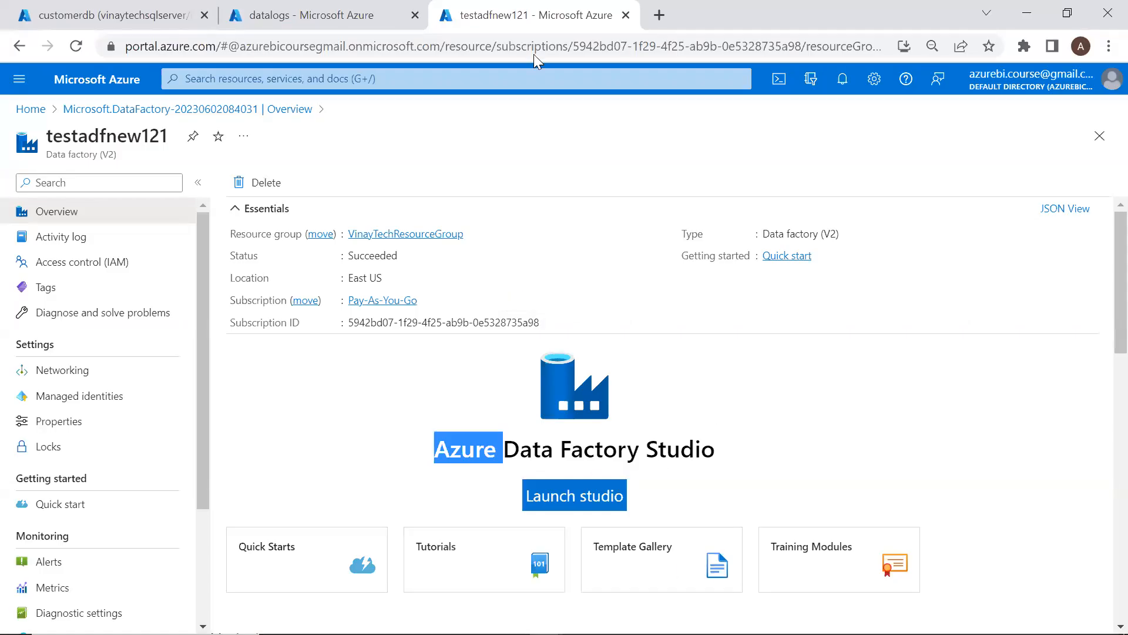
Launch Data Factory Studio from the testadfnew121 overview, then switch to the Pro.webp window
{"action": "left_click", "coordinate": [603, 504]}
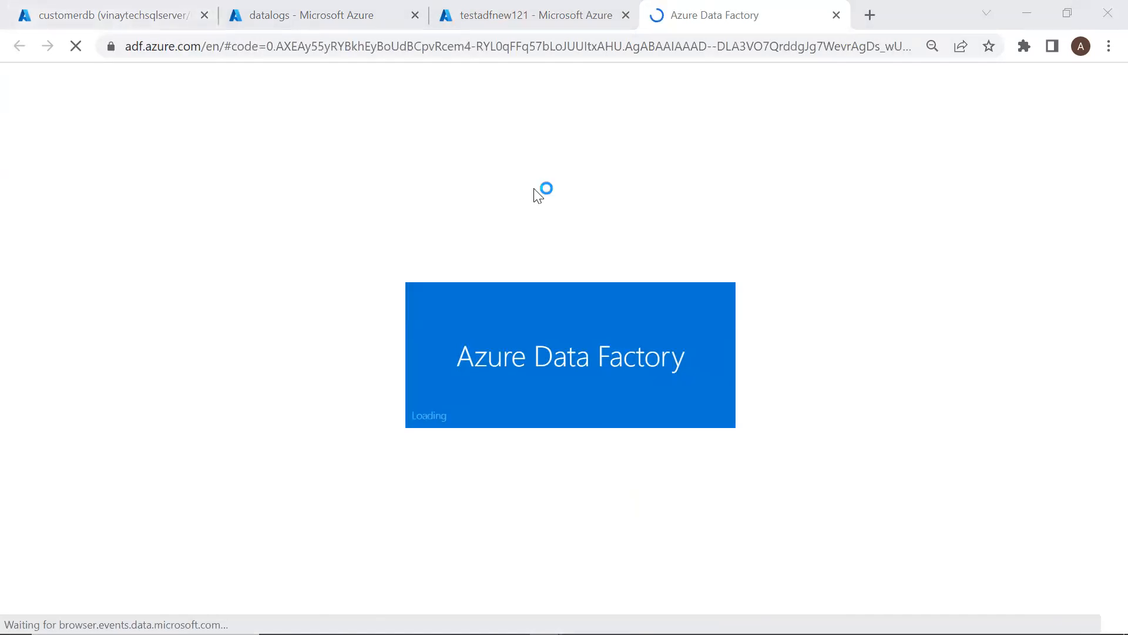
{"action": "key", "text": "alt+Tab"}
{"action": "key", "text": "Tab"}
{"action": "key", "text": "Tab"}
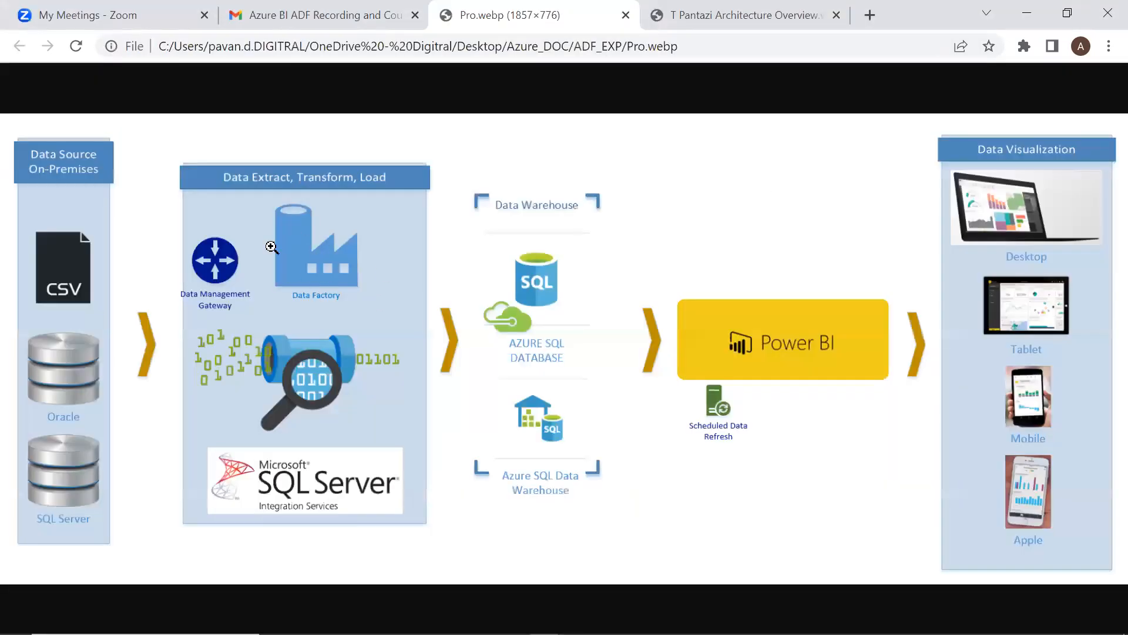
Circle the pipeline image, draw an arrow to Azure SQL Database, and return to testadfnew121
{"action": "mouse_move", "coordinate": [296, 323]}
{"action": "left_mouse_down"}
{"action": "mouse_move", "coordinate": [281, 324]}
{"action": "mouse_move", "coordinate": [344, 412]}
{"action": "mouse_move", "coordinate": [262, 336]}
{"action": "mouse_move", "coordinate": [93, 290]}
{"action": "left_mouse_up"}
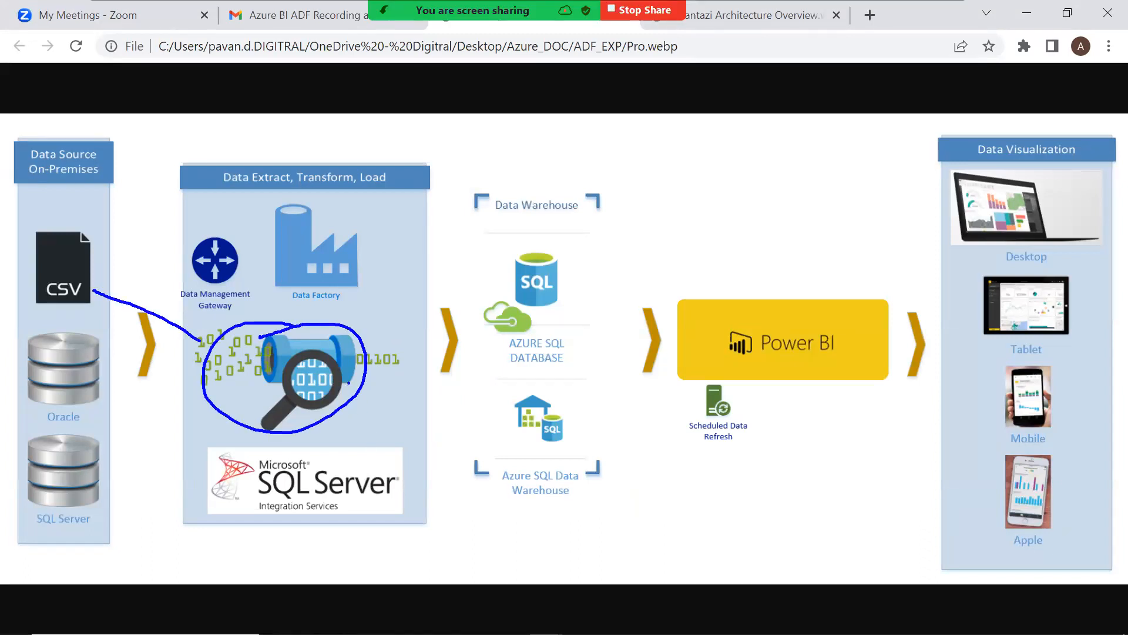
{"action": "mouse_move", "coordinate": [348, 381]}
{"action": "left_mouse_down"}
{"action": "mouse_move", "coordinate": [467, 351]}
{"action": "mouse_move", "coordinate": [450, 387]}
{"action": "left_mouse_up"}
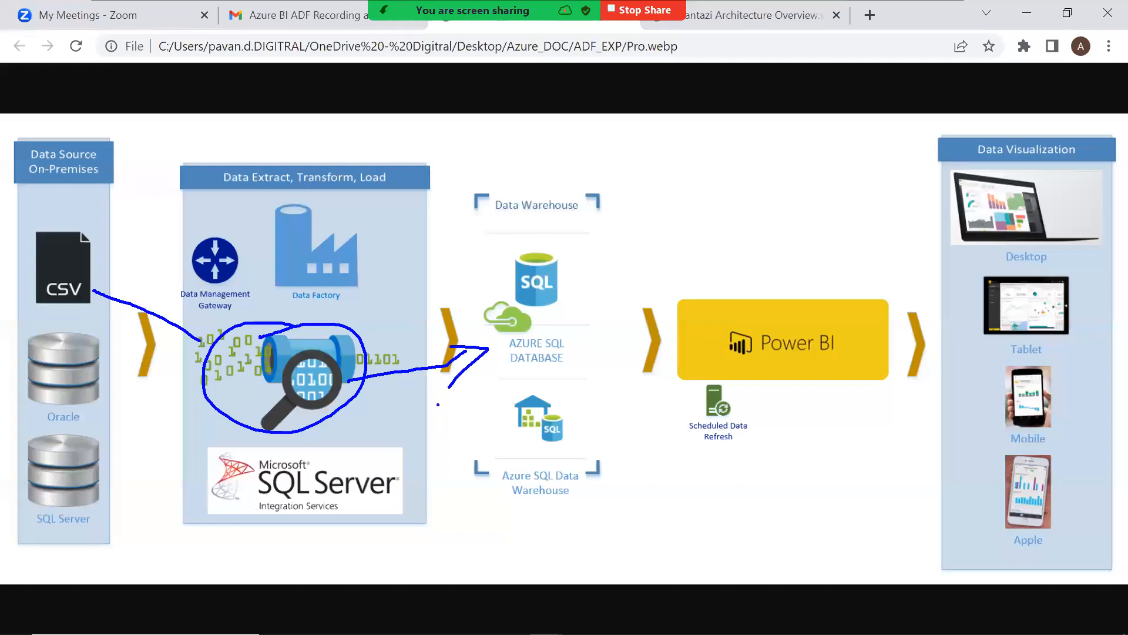
{"action": "key", "text": "alt+Tab"}
{"action": "key", "text": "alt+Tab"}
{"action": "key", "text": "alt+Tab"}
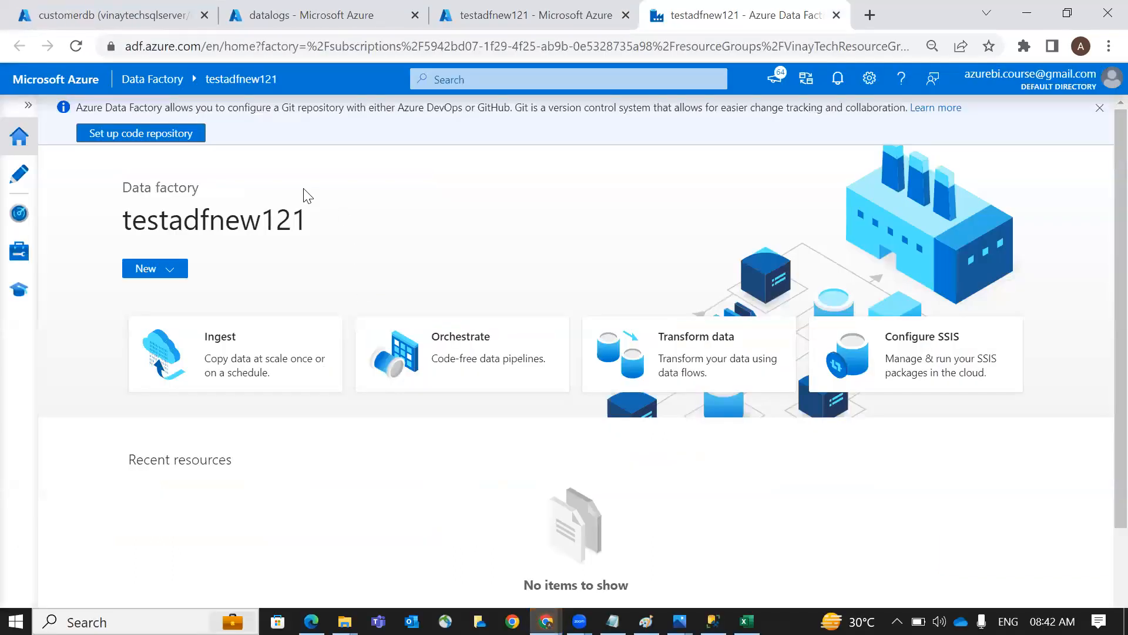
Create a new pipeline in the Author hub and rename it BLOB_STG_ASQL_DB_Pipeline
{"action": "left_click", "coordinate": [23, 177]}
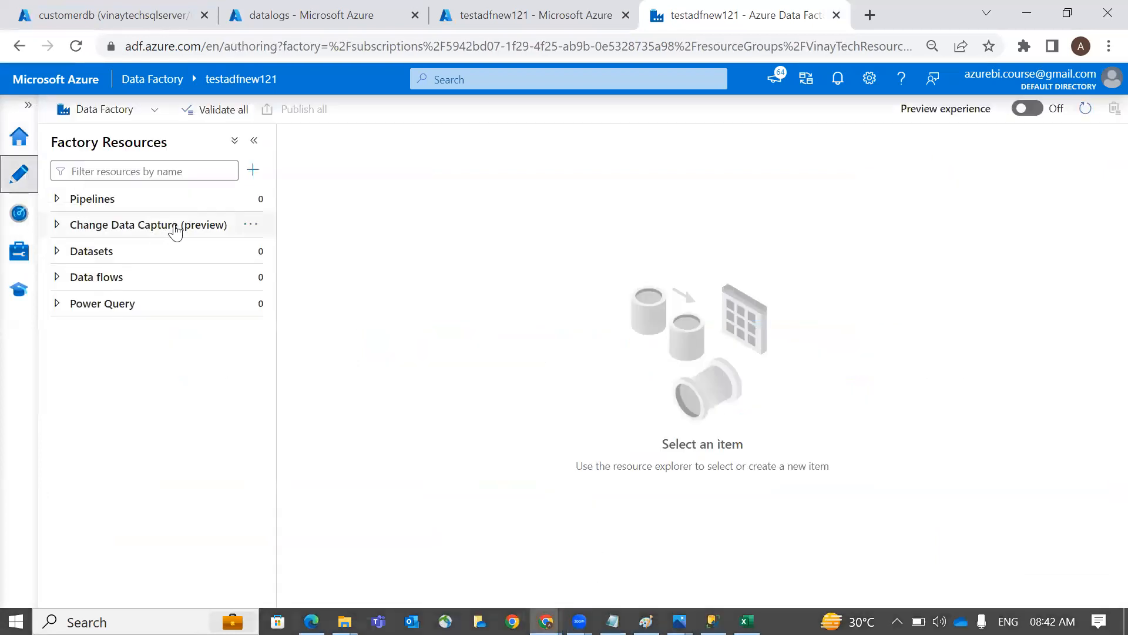
{"action": "left_click", "coordinate": [252, 199]}
{"action": "left_click", "coordinate": [282, 221]}
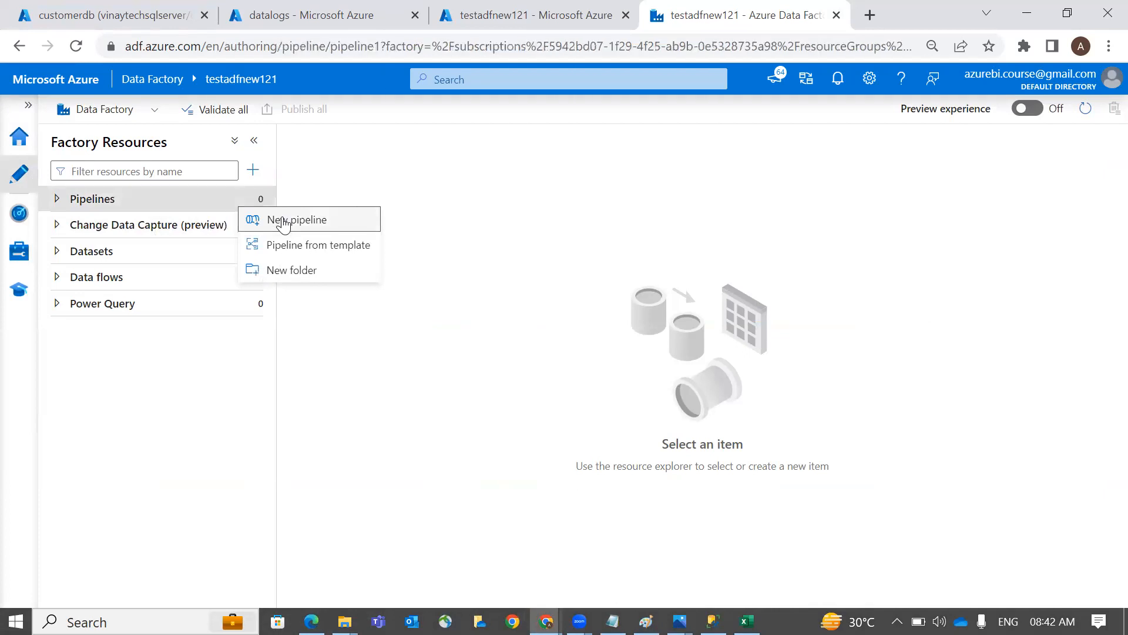
{"action": "left_click", "coordinate": [1008, 279]}
{"action": "key", "text": "BackSpace"}
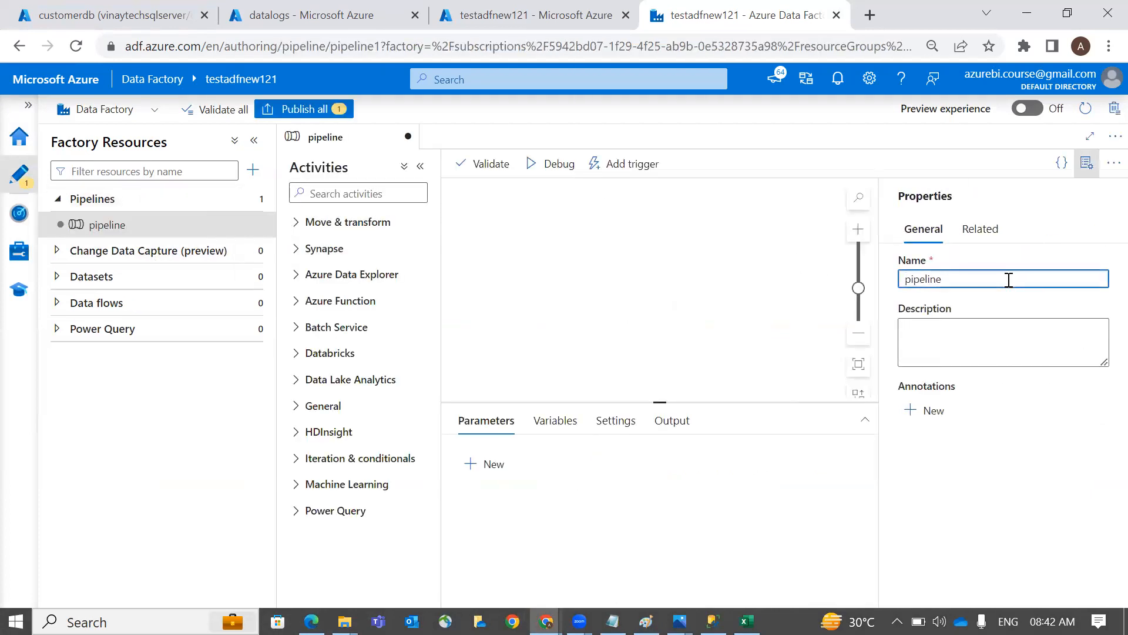
{"action": "type", "text": "BLOB_STG)"}
{"action": "key", "text": "BackSpace"}
{"action": "type", "text": "_AS"}
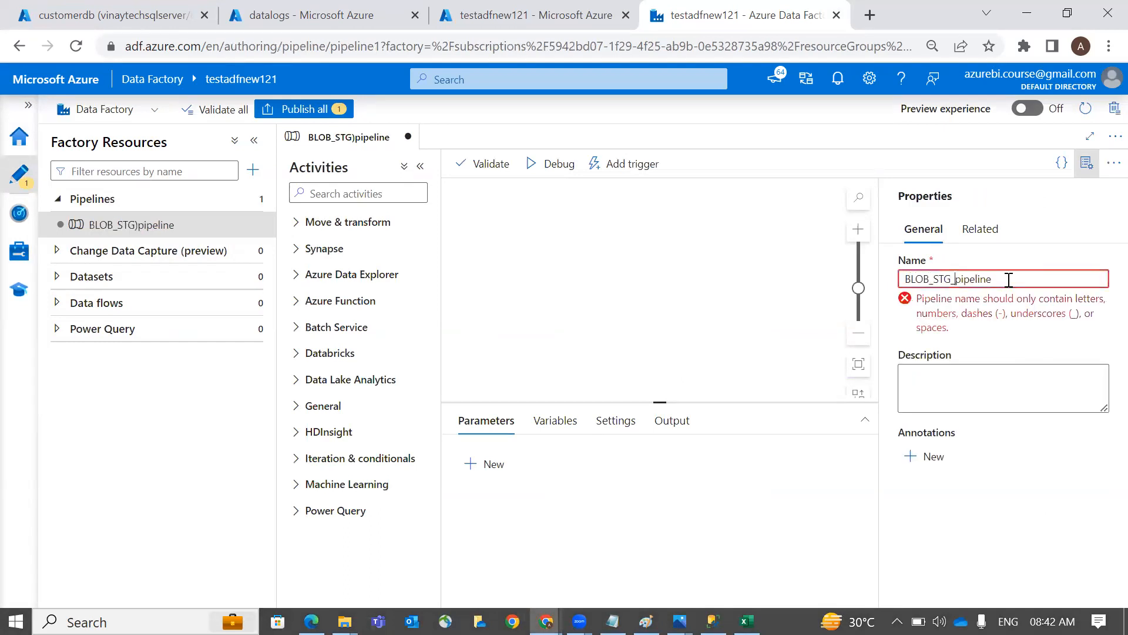
{"action": "type", "text": "QL_DB_P"}
{"action": "key", "text": "Delete"}
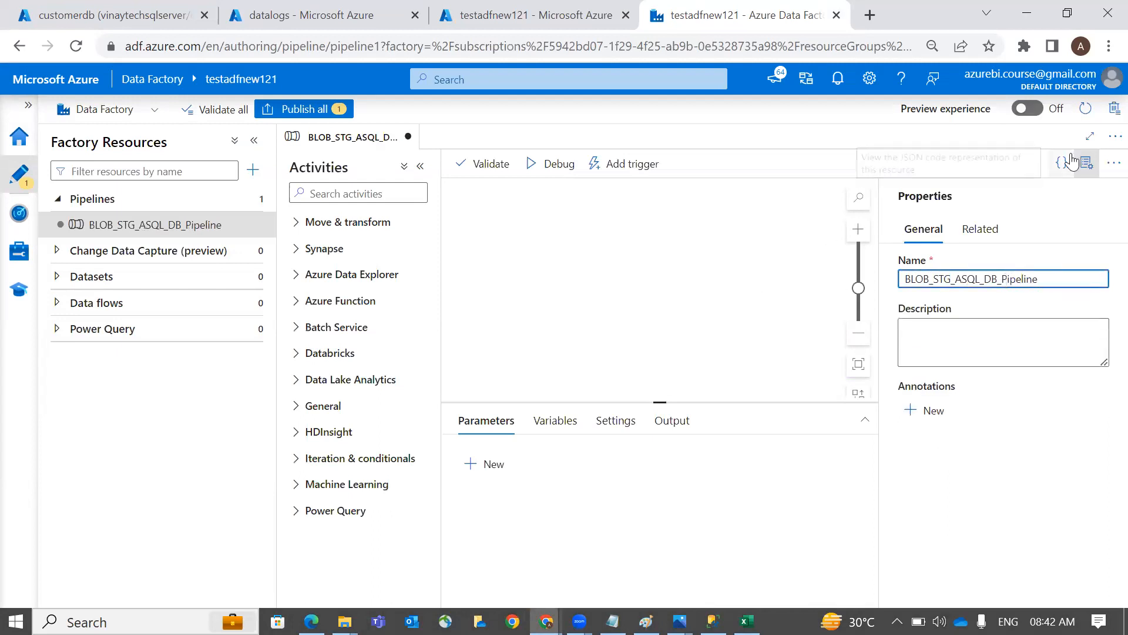
{"action": "left_click", "coordinate": [1086, 163]}
Search activities for 'Cop' and place a Copy data activity on the pipeline canvas
{"action": "left_click", "coordinate": [414, 185]}
{"action": "type", "text": "Cop"}
{"action": "left_click_drag", "start_coordinate": [385, 250], "coordinate": [639, 224]}
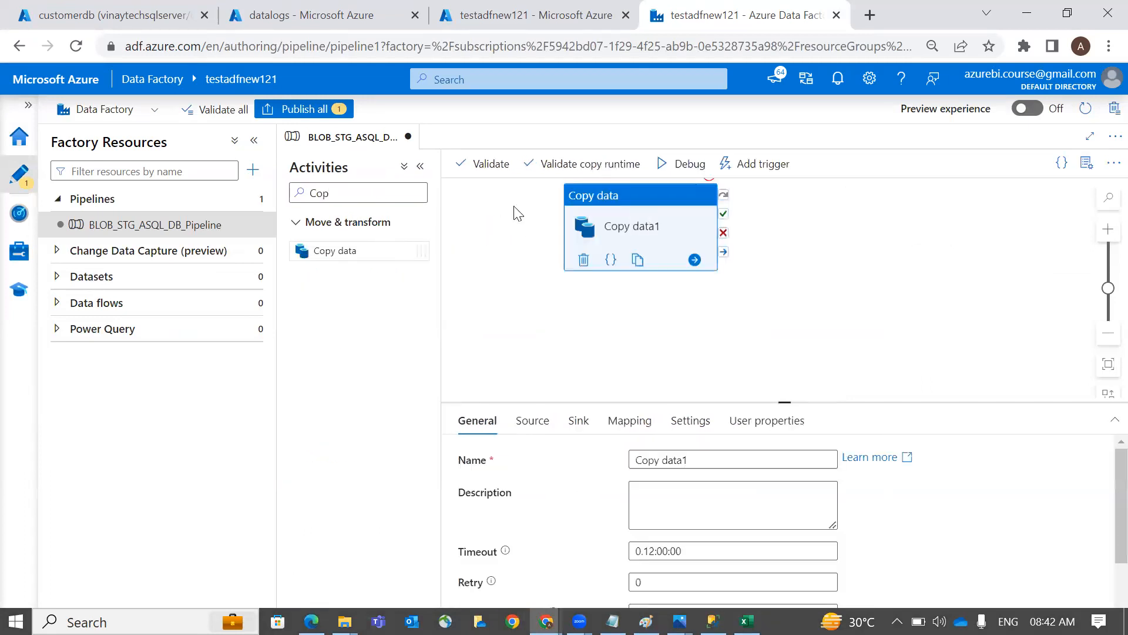
{"action": "left_click", "coordinate": [420, 167]}
{"action": "left_click_drag", "start_coordinate": [464, 207], "coordinate": [497, 217]}
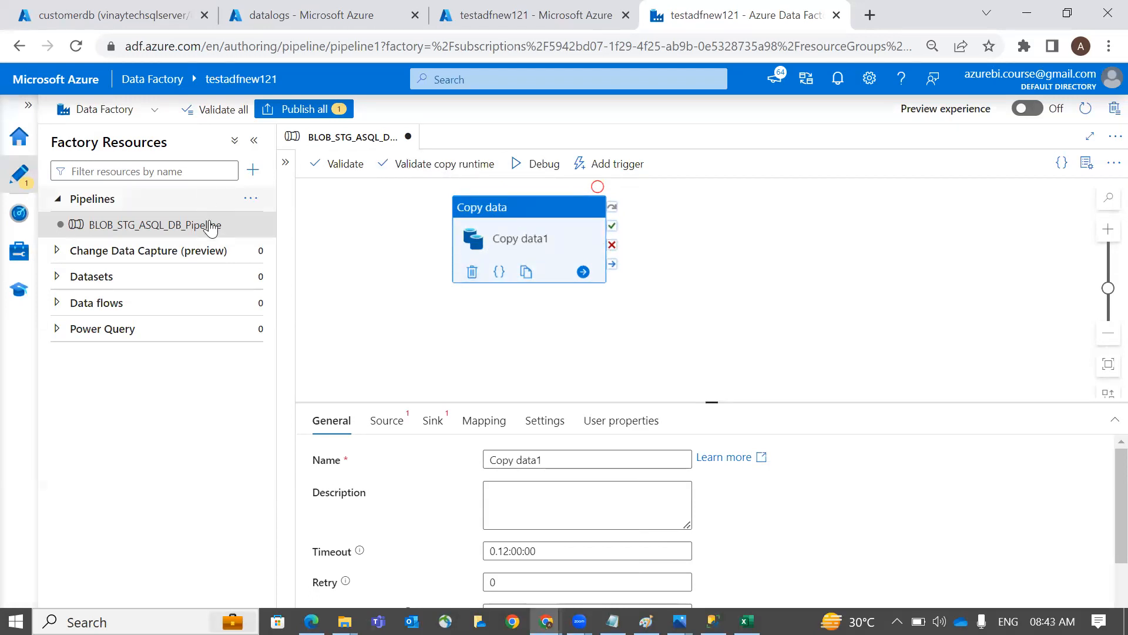
Mark up the canvas around Copy data1 with drawn strokes and the text 'CIDID'
{"action": "mouse_move", "coordinate": [499, 221]}
{"action": "left_mouse_down"}
{"action": "mouse_move", "coordinate": [491, 187]}
{"action": "mouse_move", "coordinate": [386, 385]}
{"action": "mouse_move", "coordinate": [382, 414]}
{"action": "left_mouse_up"}
{"action": "mouse_move", "coordinate": [494, 245]}
{"action": "left_mouse_down"}
{"action": "mouse_move", "coordinate": [455, 414]}
{"action": "mouse_move", "coordinate": [475, 399]}
{"action": "mouse_move", "coordinate": [456, 441]}
{"action": "mouse_move", "coordinate": [497, 389]}
{"action": "left_mouse_up"}
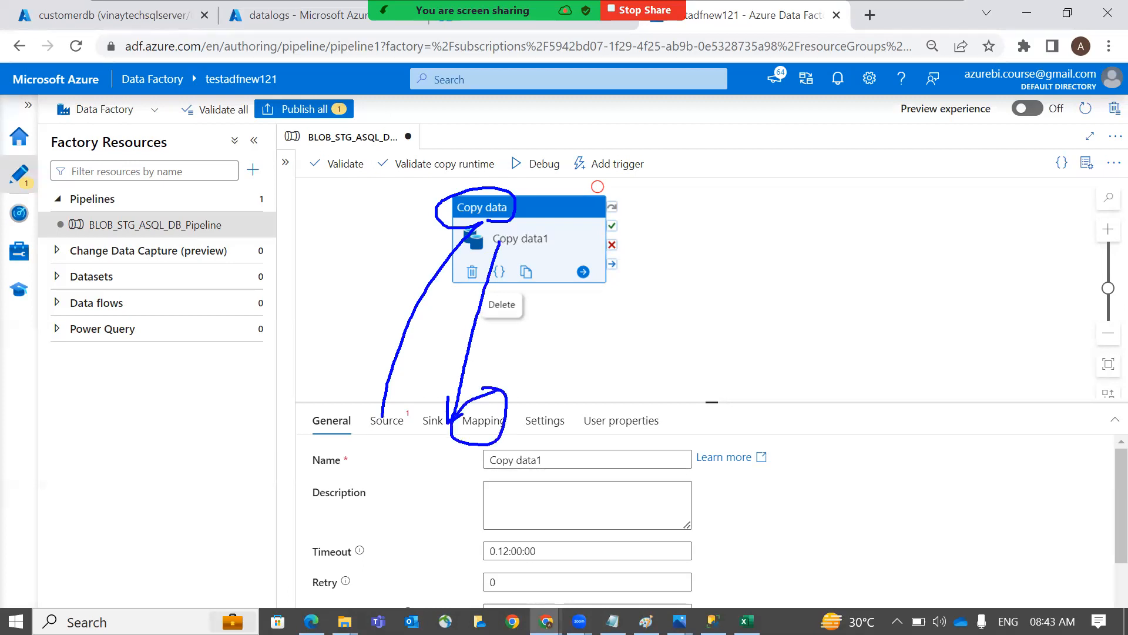
{"action": "mouse_move", "coordinate": [340, 380]}
{"action": "left_mouse_down"}
{"action": "mouse_move", "coordinate": [381, 401]}
{"action": "mouse_move", "coordinate": [451, 369]}
{"action": "left_mouse_up"}
{"action": "type", "text": "CID"}
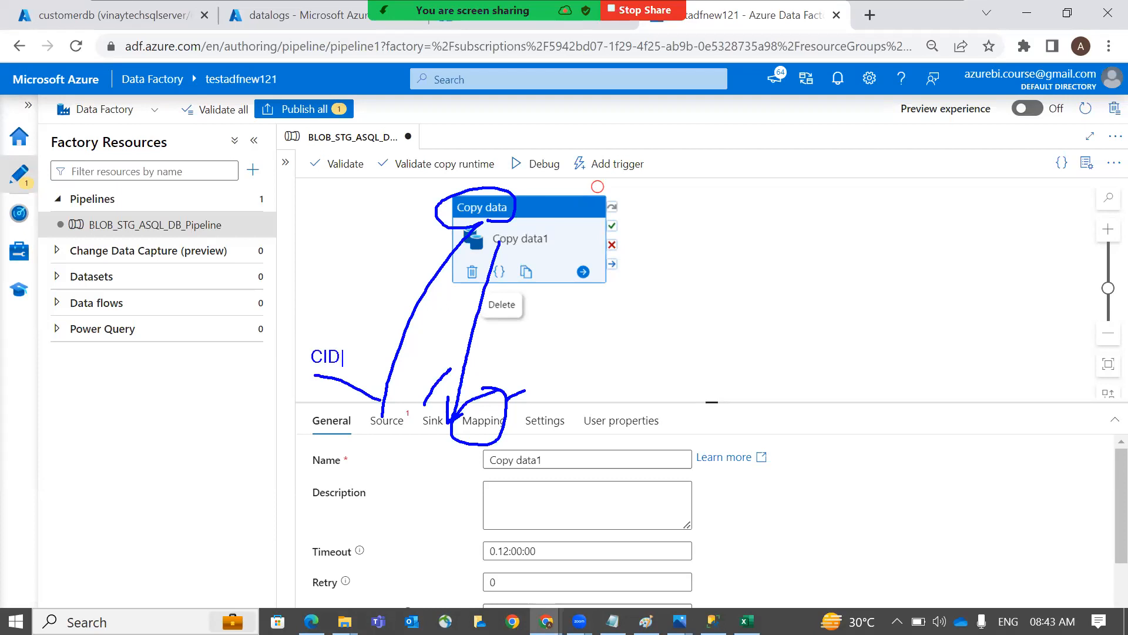
{"action": "type", "text": "ID"}
{"action": "left_click_drag", "start_coordinate": [496, 404], "coordinate": [483, 355]}
{"action": "mouse_move", "coordinate": [325, 339]}
{"action": "left_mouse_down"}
{"action": "mouse_move", "coordinate": [413, 325]}
{"action": "mouse_move", "coordinate": [432, 334]}
{"action": "left_mouse_up"}
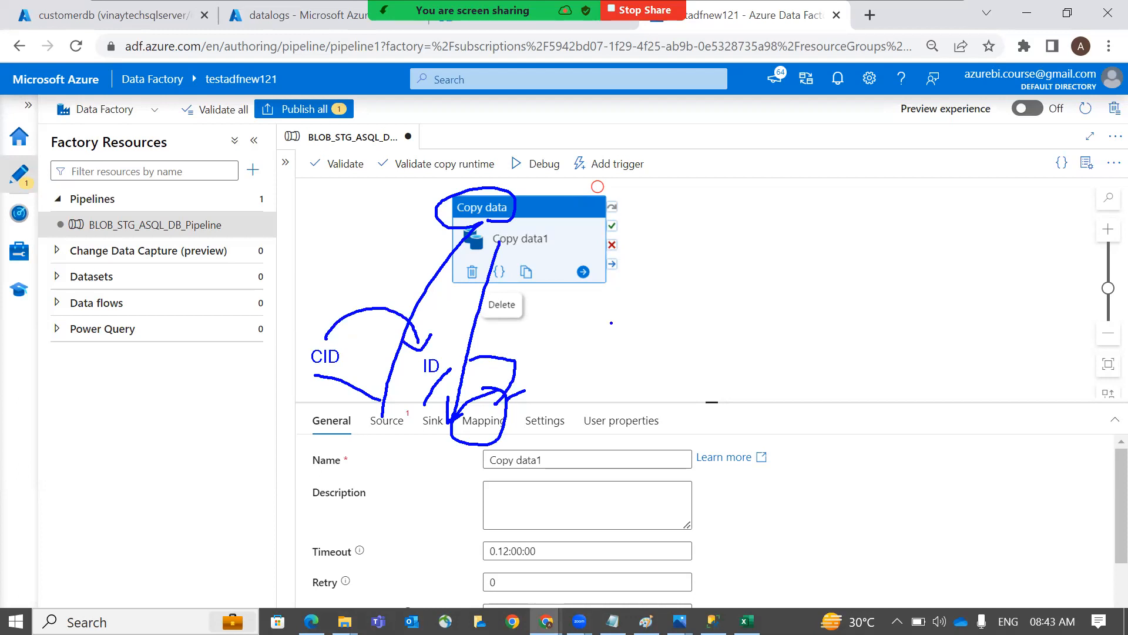
{"action": "key", "text": "Escape"}
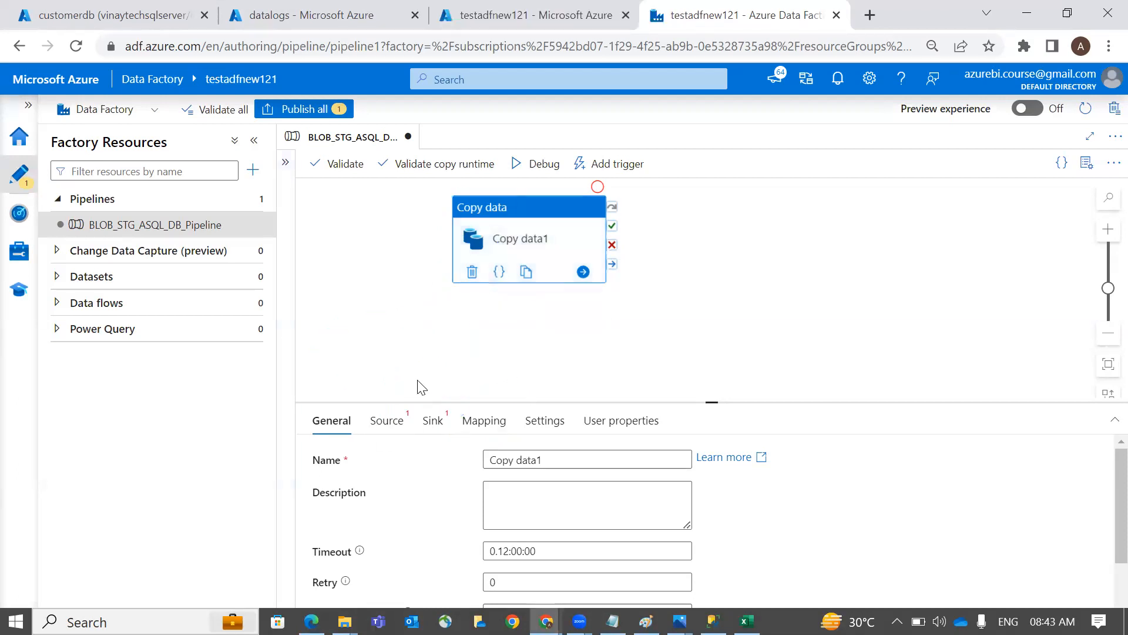
Start a new source dataset for Copy data1 and browse the full list of data stores
{"action": "left_click", "coordinate": [395, 422]}
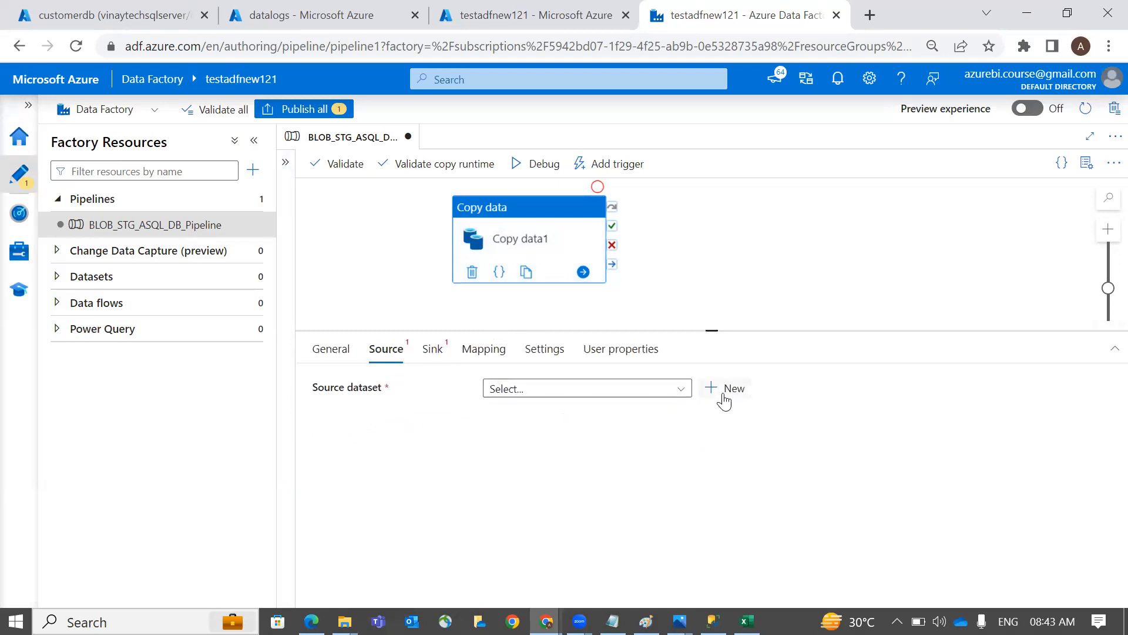
{"action": "left_click", "coordinate": [724, 388]}
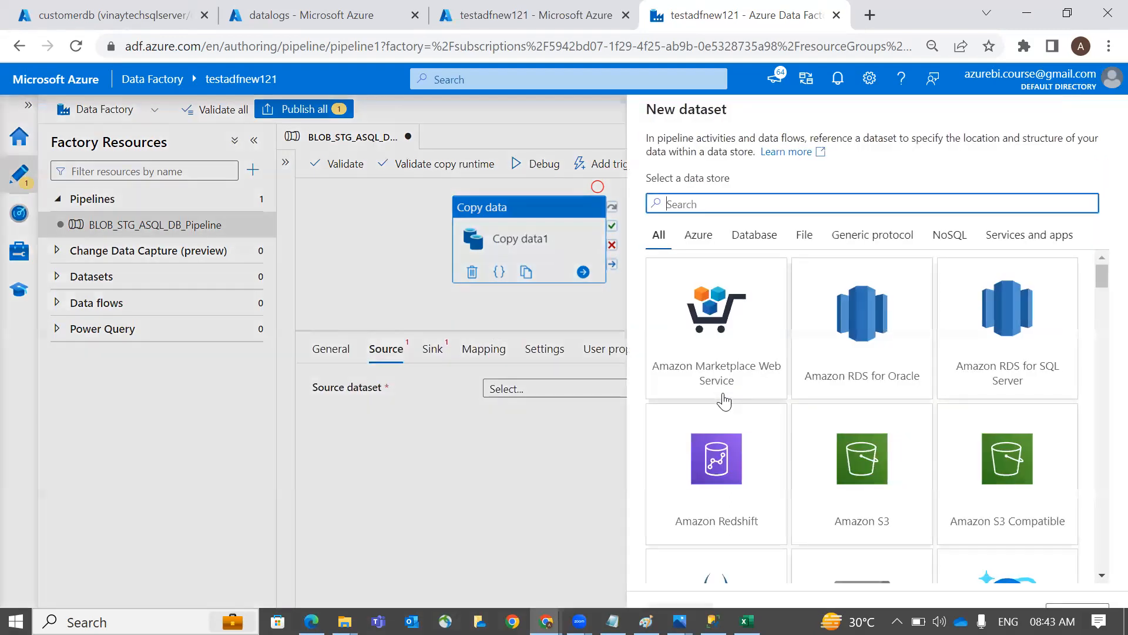
{"action": "scroll", "coordinate": [841, 463], "scroll_direction": "down", "scroll_amount": 2}
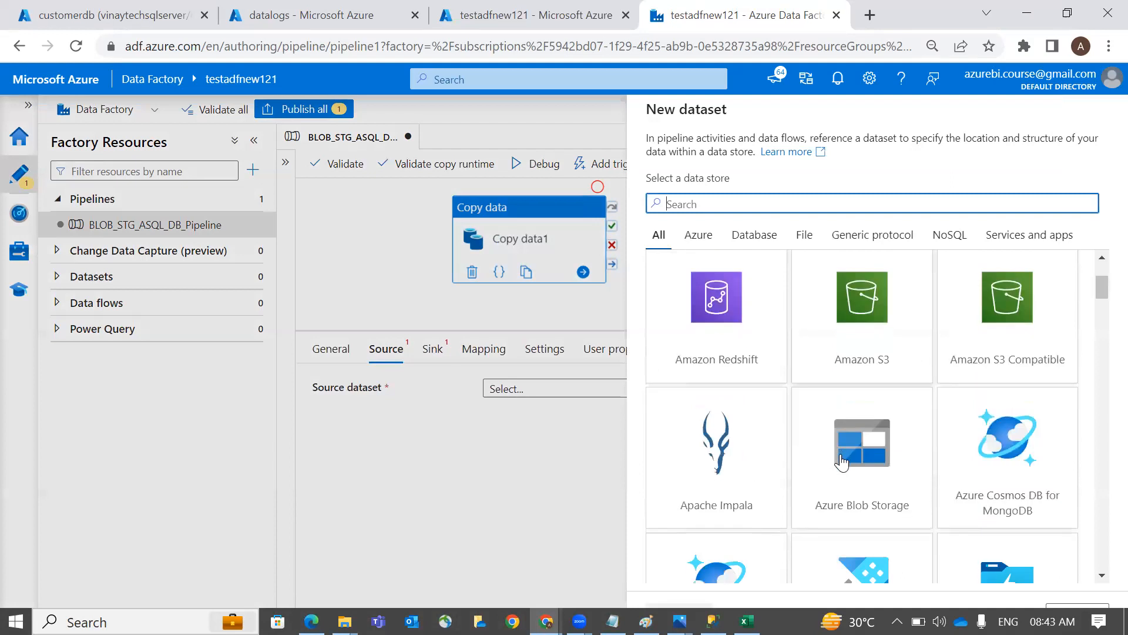
{"action": "scroll", "coordinate": [841, 462], "scroll_direction": "down", "scroll_amount": 5}
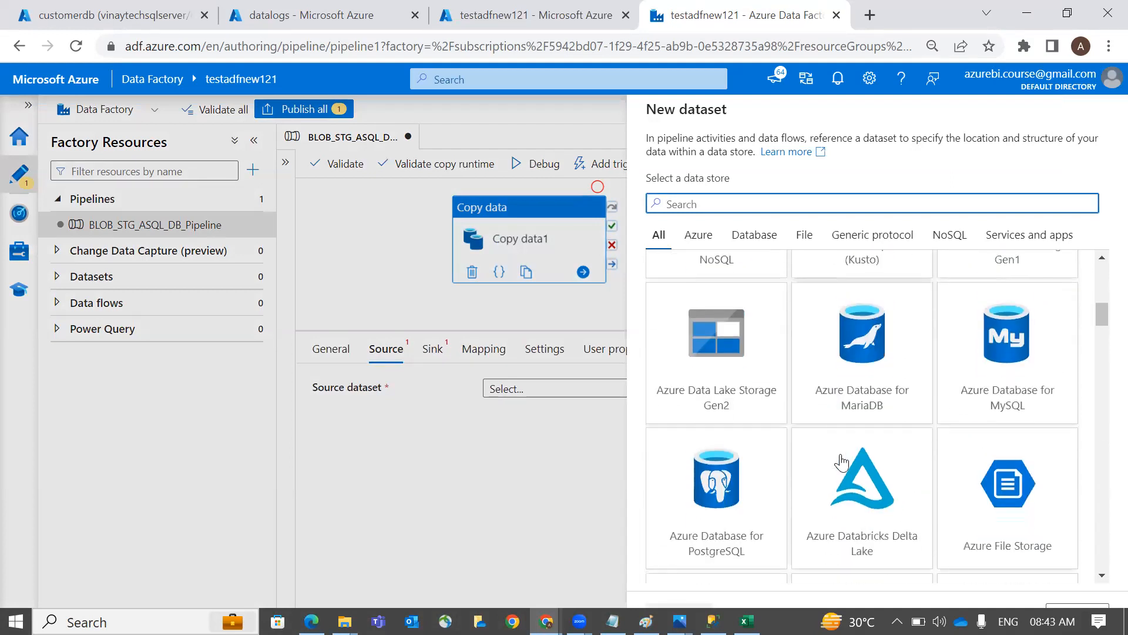
{"action": "scroll", "coordinate": [841, 462], "scroll_direction": "down", "scroll_amount": 3}
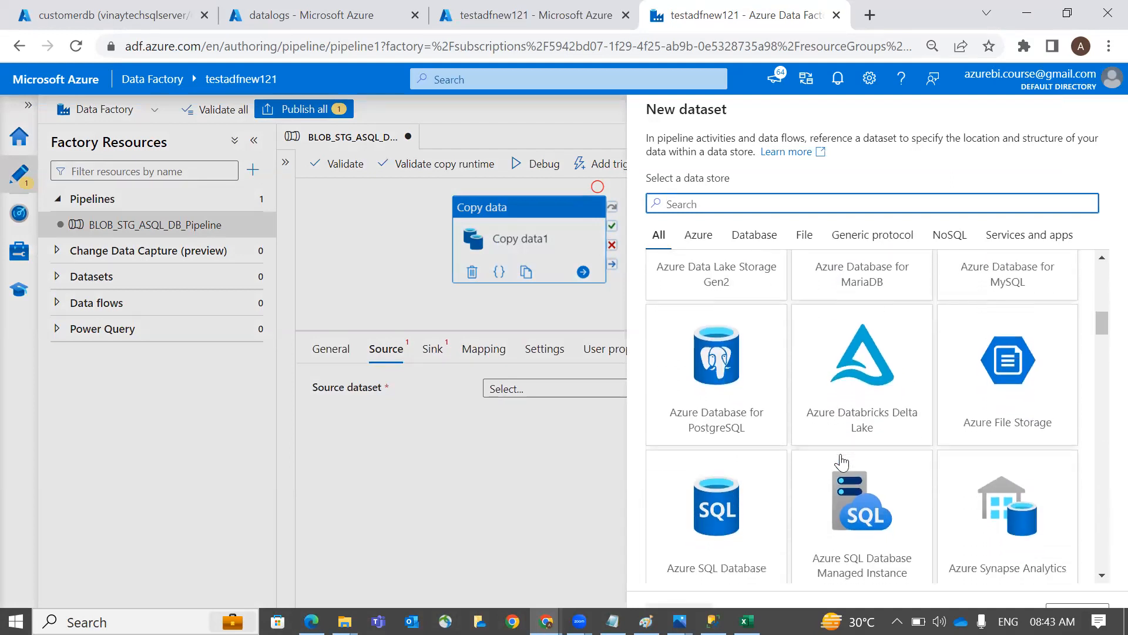
{"action": "scroll", "coordinate": [841, 462], "scroll_direction": "down", "scroll_amount": 2}
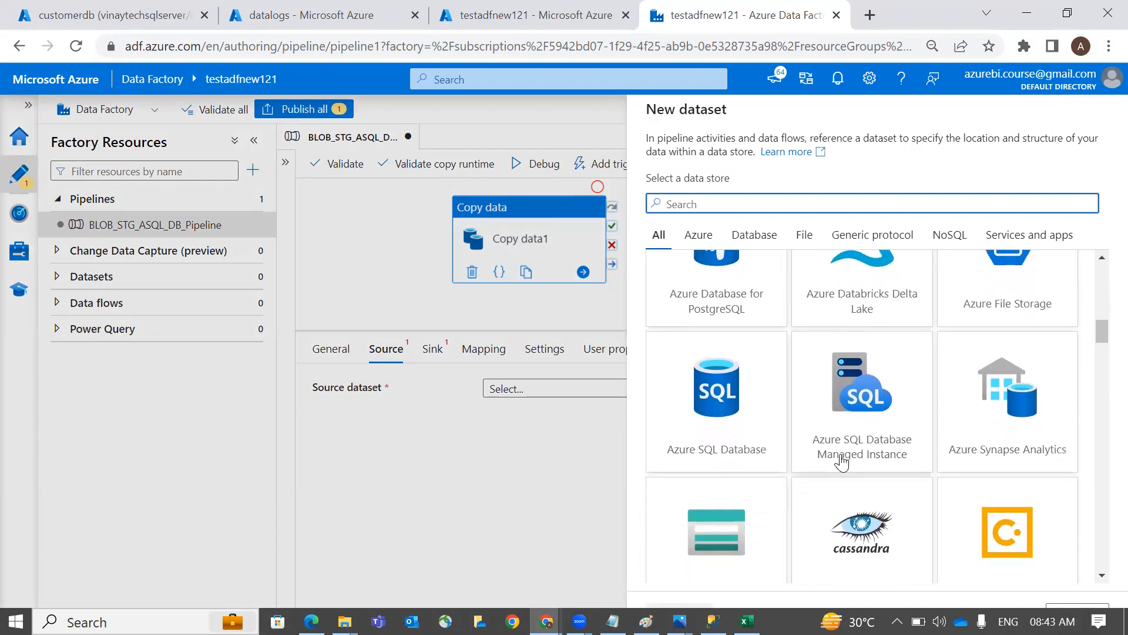
{"action": "scroll", "coordinate": [938, 494], "scroll_direction": "down", "scroll_amount": 3}
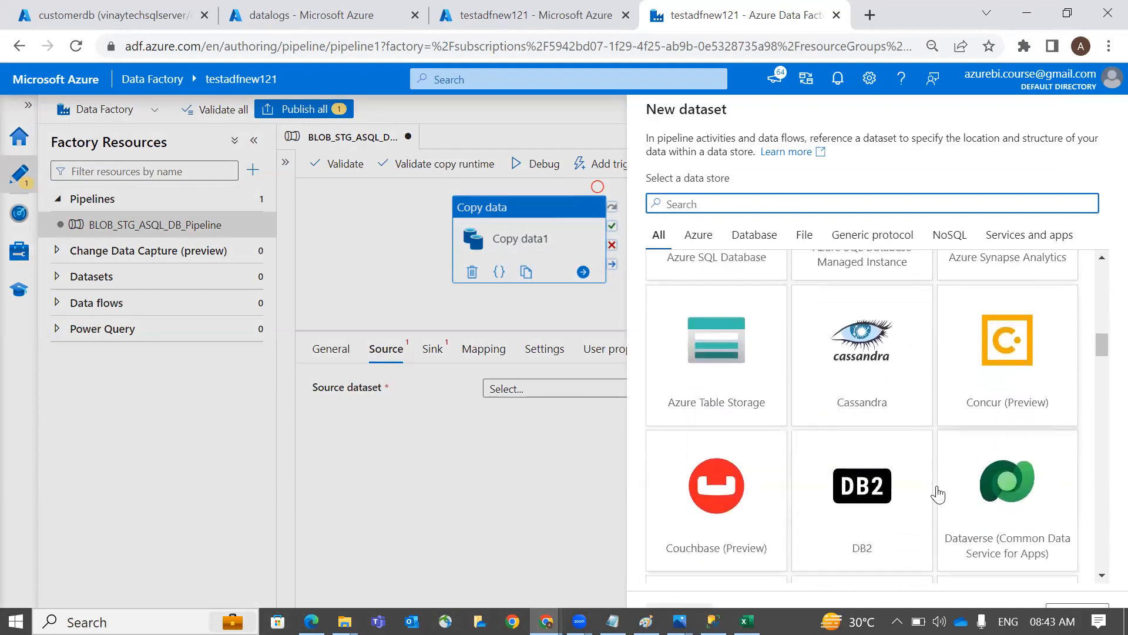
{"action": "scroll", "coordinate": [938, 493], "scroll_direction": "down", "scroll_amount": 5}
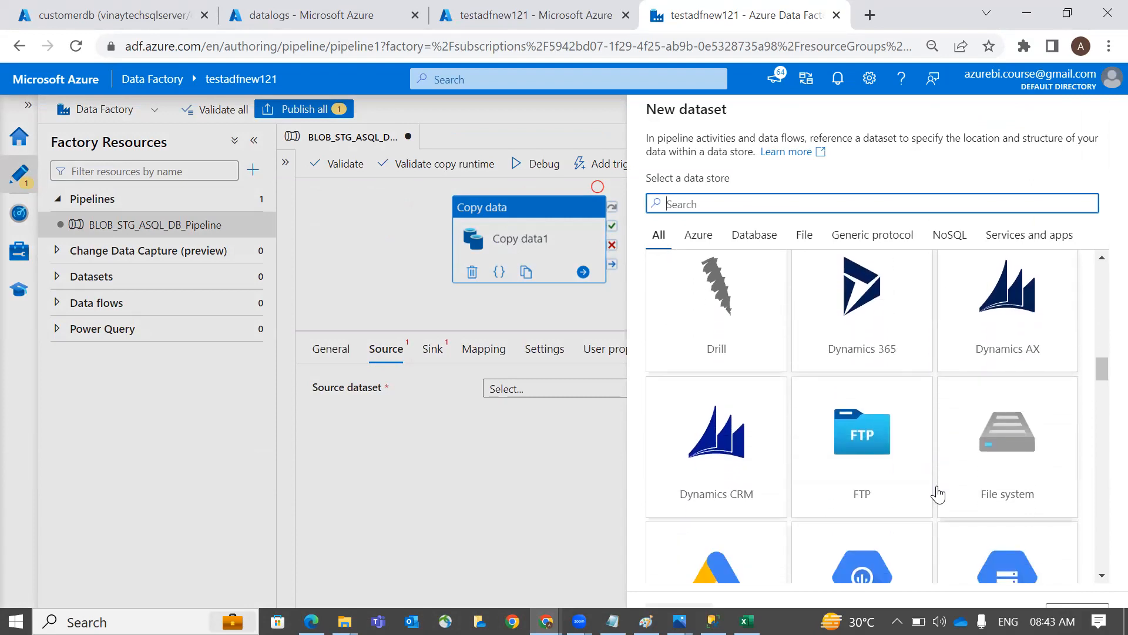
{"action": "scroll", "coordinate": [938, 494], "scroll_direction": "down", "scroll_amount": 1}
{"action": "scroll", "coordinate": [938, 494], "scroll_direction": "down", "scroll_amount": 3}
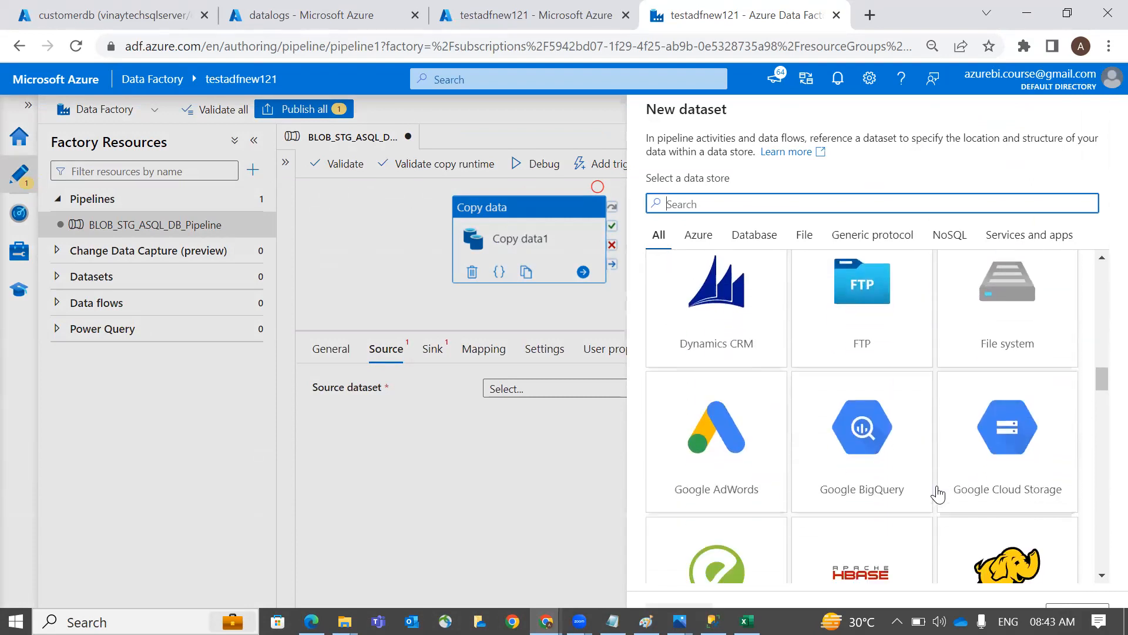
{"action": "scroll", "coordinate": [938, 493], "scroll_direction": "down", "scroll_amount": 3}
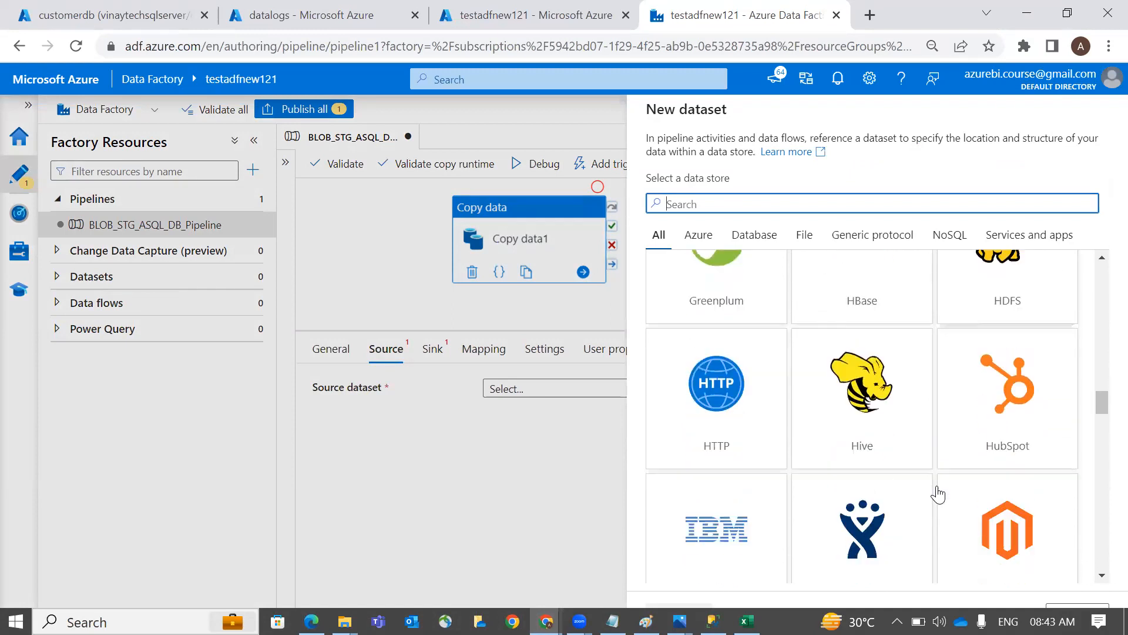
{"action": "scroll", "coordinate": [938, 494], "scroll_direction": "down", "scroll_amount": 3}
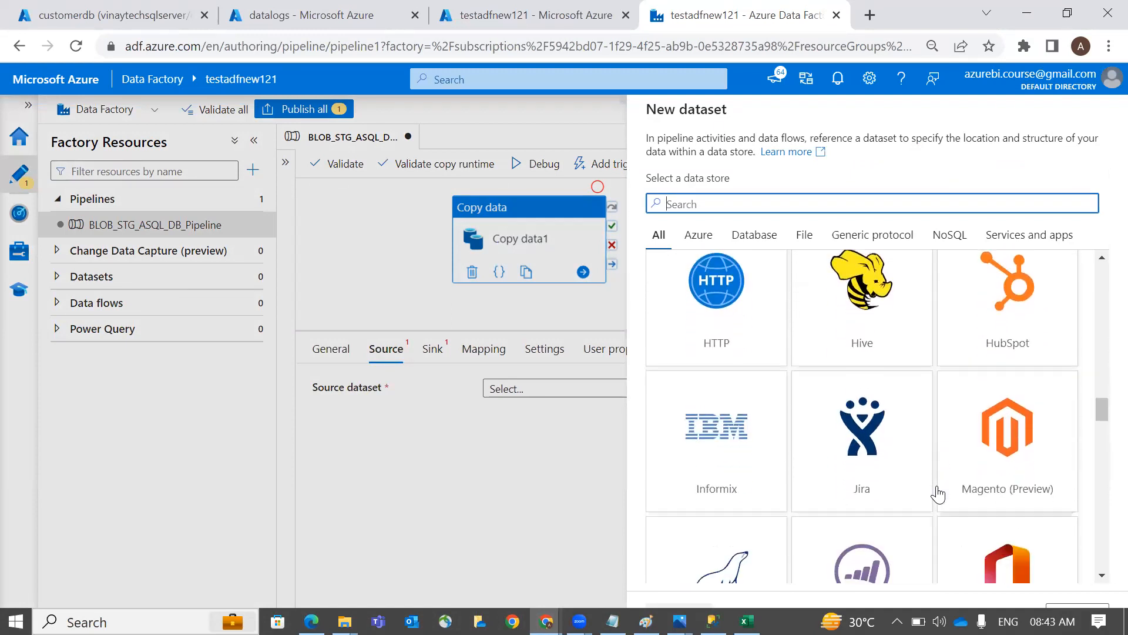
{"action": "scroll", "coordinate": [938, 494], "scroll_direction": "down", "scroll_amount": 3}
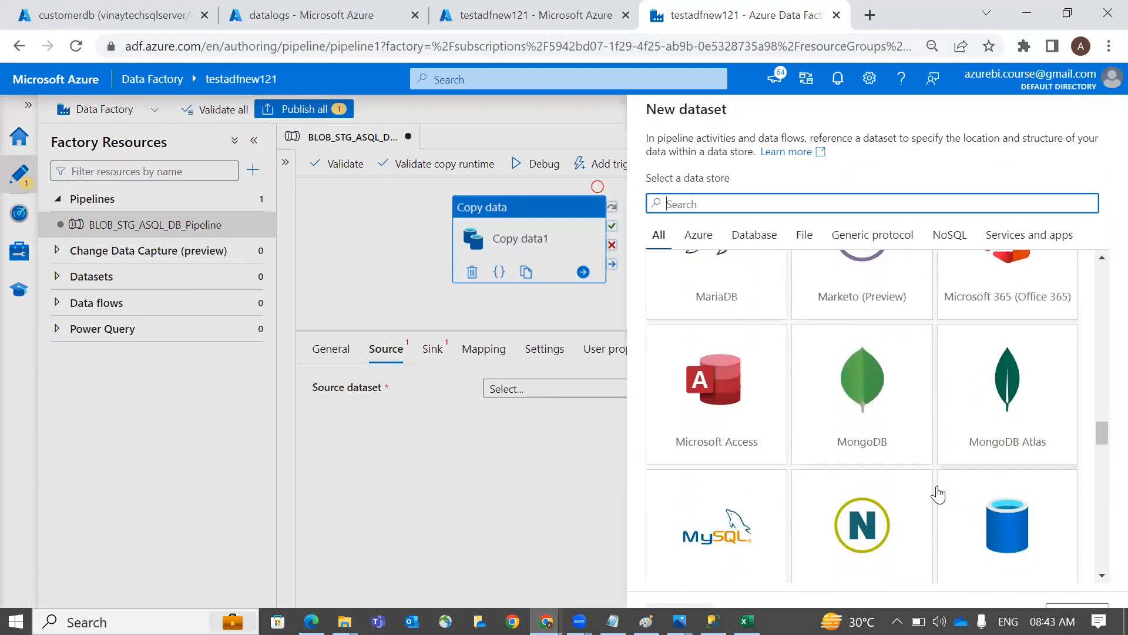
{"action": "scroll", "coordinate": [938, 494], "scroll_direction": "down", "scroll_amount": 2}
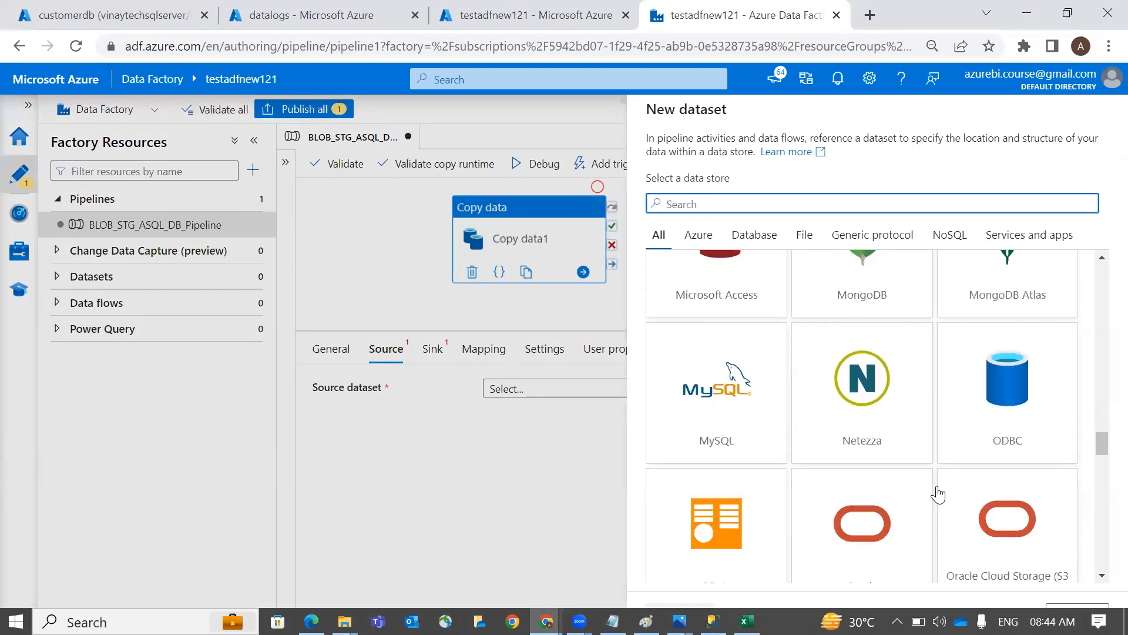
{"action": "scroll", "coordinate": [938, 493], "scroll_direction": "down", "scroll_amount": 2}
{"action": "scroll", "coordinate": [937, 493], "scroll_direction": "down", "scroll_amount": 2}
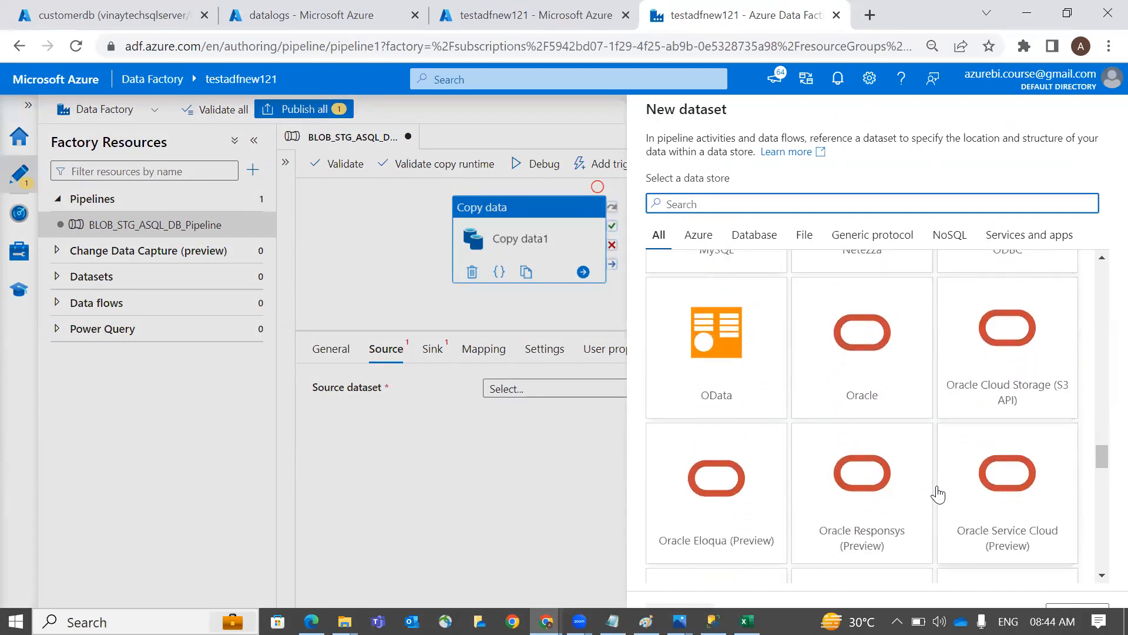
{"action": "scroll", "coordinate": [938, 494], "scroll_direction": "down", "scroll_amount": 2}
{"action": "scroll", "coordinate": [938, 494], "scroll_direction": "down", "scroll_amount": 2}
{"action": "scroll", "coordinate": [938, 494], "scroll_direction": "down", "scroll_amount": 1}
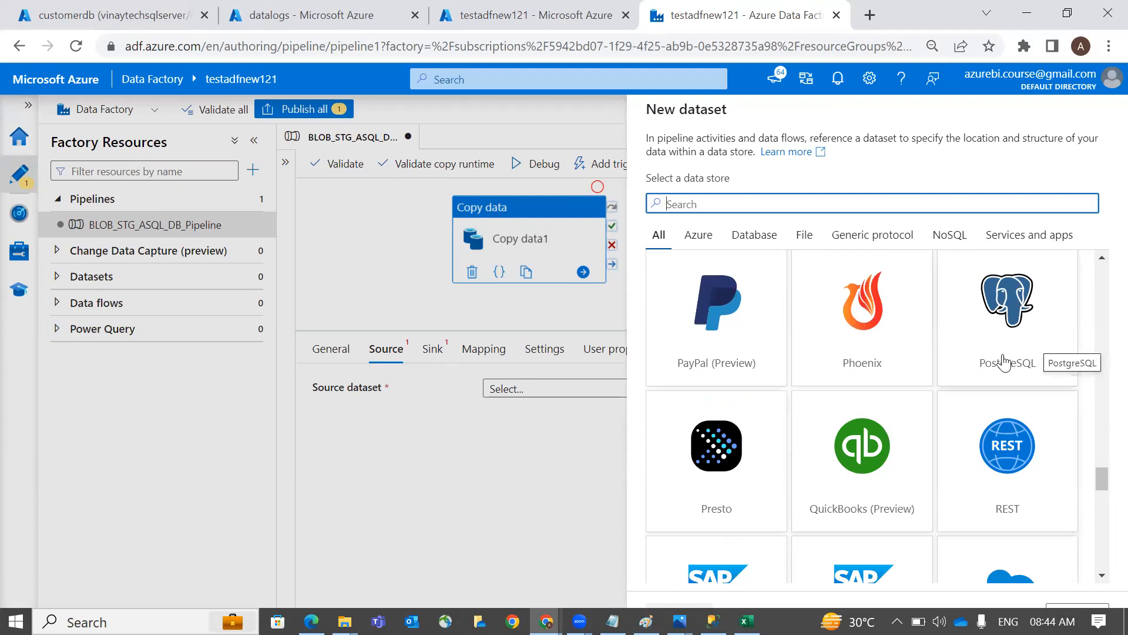
{"action": "scroll", "coordinate": [1004, 363], "scroll_direction": "down", "scroll_amount": 5}
{"action": "scroll", "coordinate": [1004, 363], "scroll_direction": "down", "scroll_amount": 3}
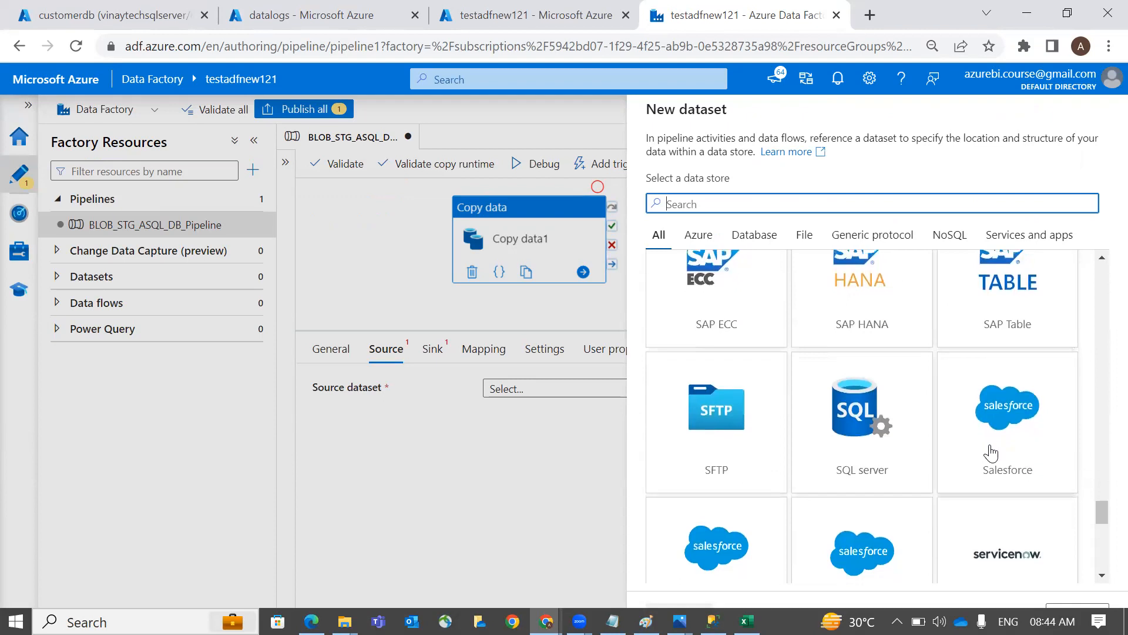
{"action": "scroll", "coordinate": [991, 453], "scroll_direction": "down", "scroll_amount": 4}
{"action": "scroll", "coordinate": [991, 453], "scroll_direction": "down", "scroll_amount": 1}
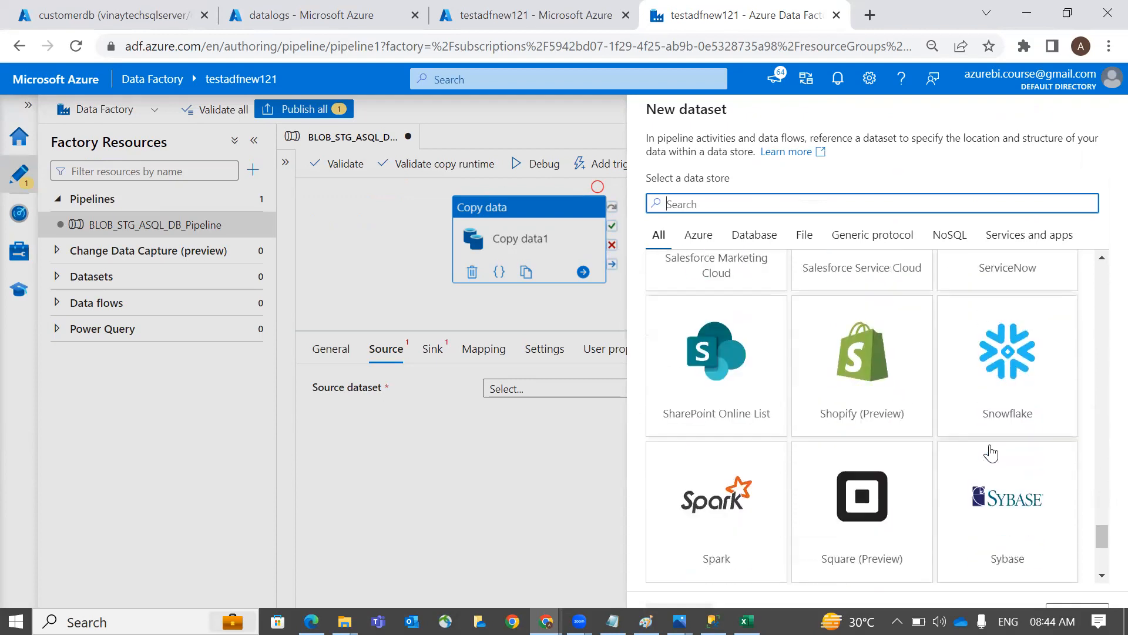
{"action": "scroll", "coordinate": [992, 453], "scroll_direction": "down", "scroll_amount": 4}
{"action": "scroll", "coordinate": [991, 453], "scroll_direction": "down", "scroll_amount": 1}
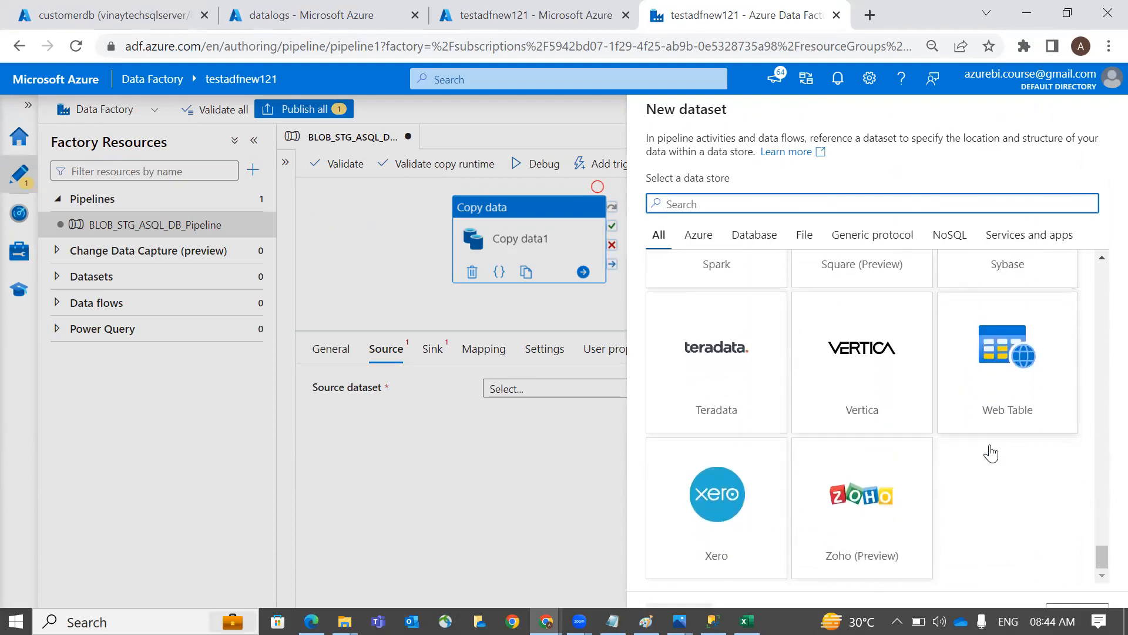
Browse the Database, File, Generic protocol, NoSQL and Services and apps categories, then All
{"action": "left_click", "coordinate": [752, 247]}
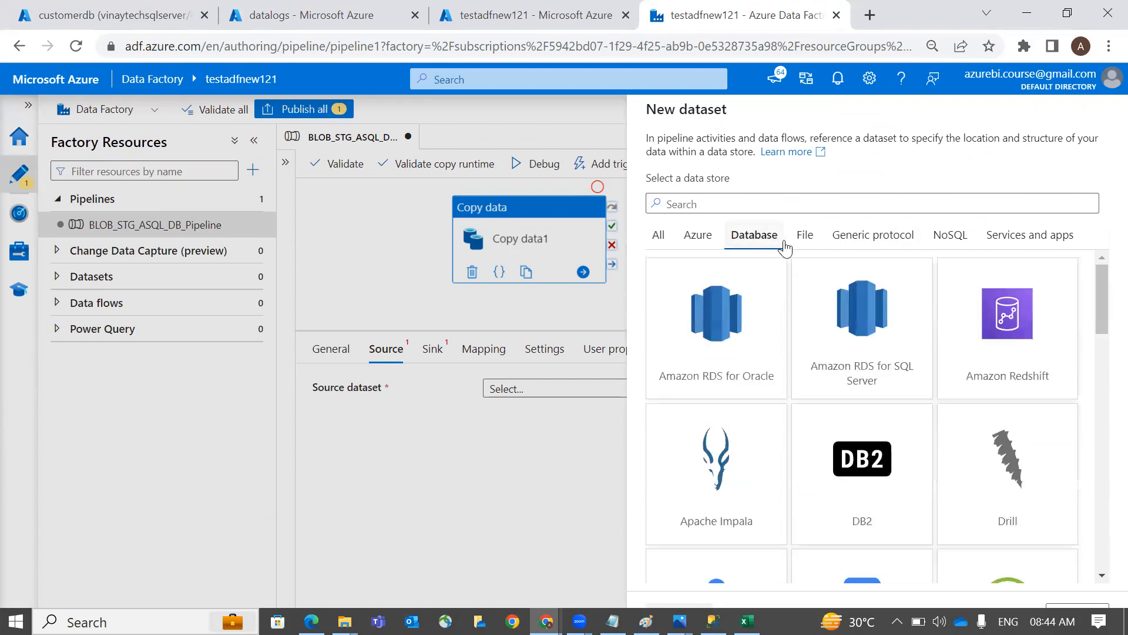
{"action": "left_click", "coordinate": [804, 238]}
{"action": "left_click", "coordinate": [844, 243]}
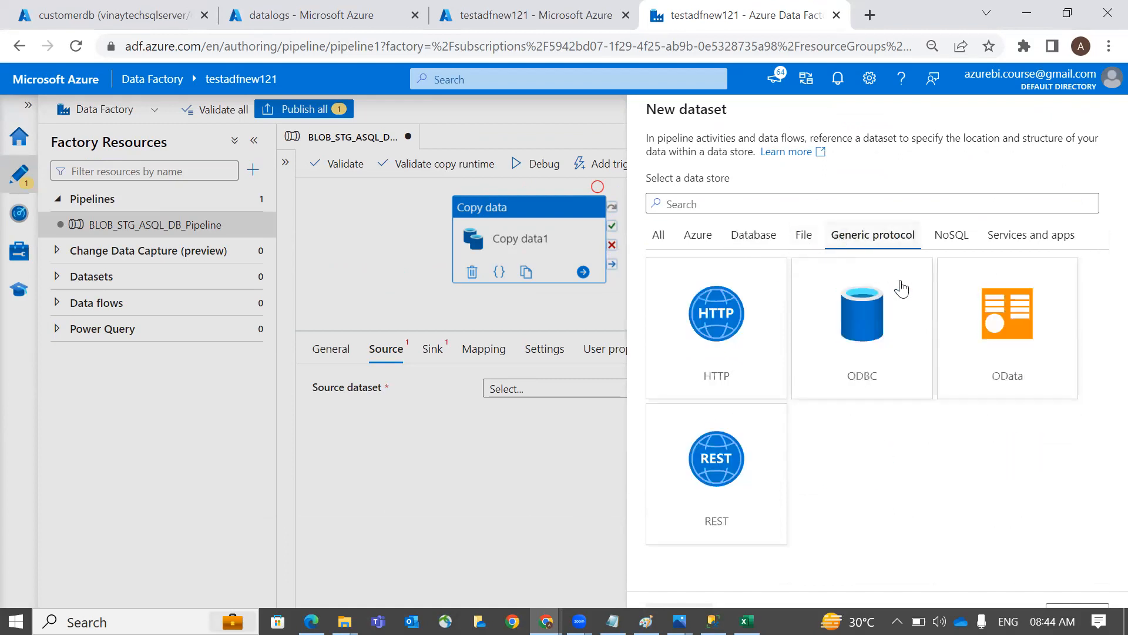
{"action": "left_click", "coordinate": [957, 238]}
{"action": "left_click", "coordinate": [1007, 241]}
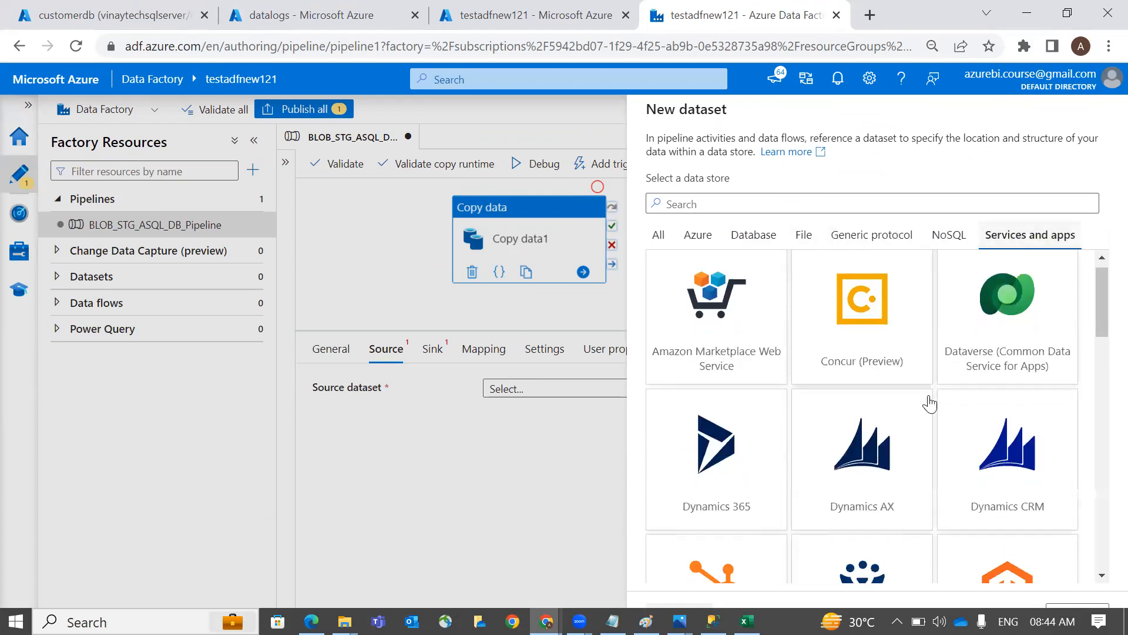
{"action": "scroll", "coordinate": [929, 403], "scroll_direction": "down", "scroll_amount": 10}
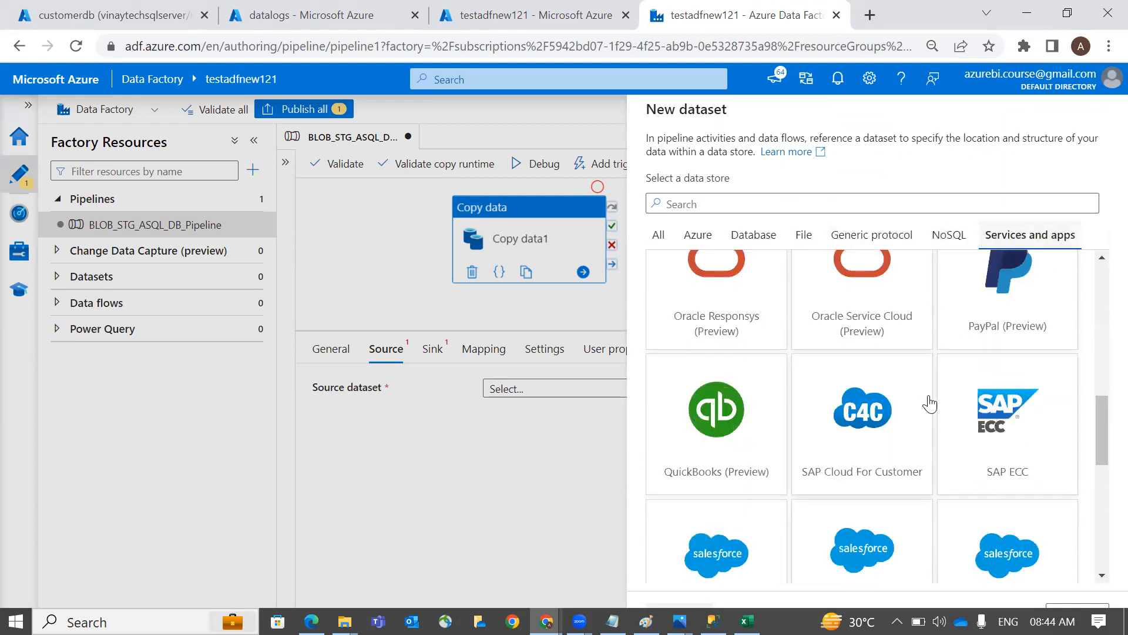
{"action": "scroll", "coordinate": [882, 352], "scroll_direction": "up", "scroll_amount": 10}
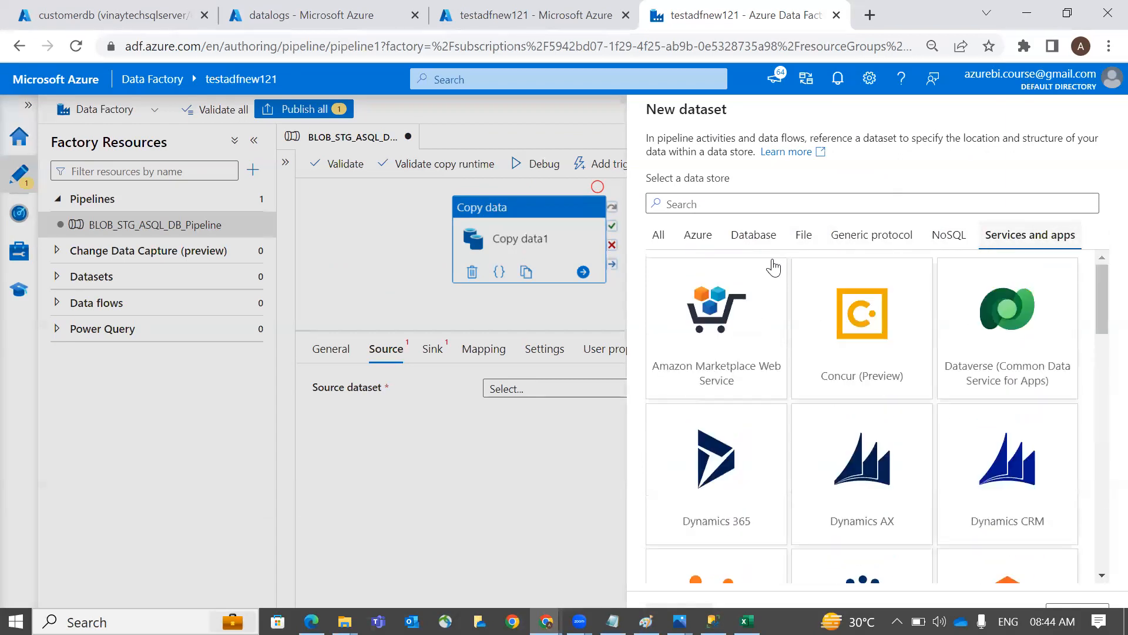
{"action": "left_click", "coordinate": [656, 237]}
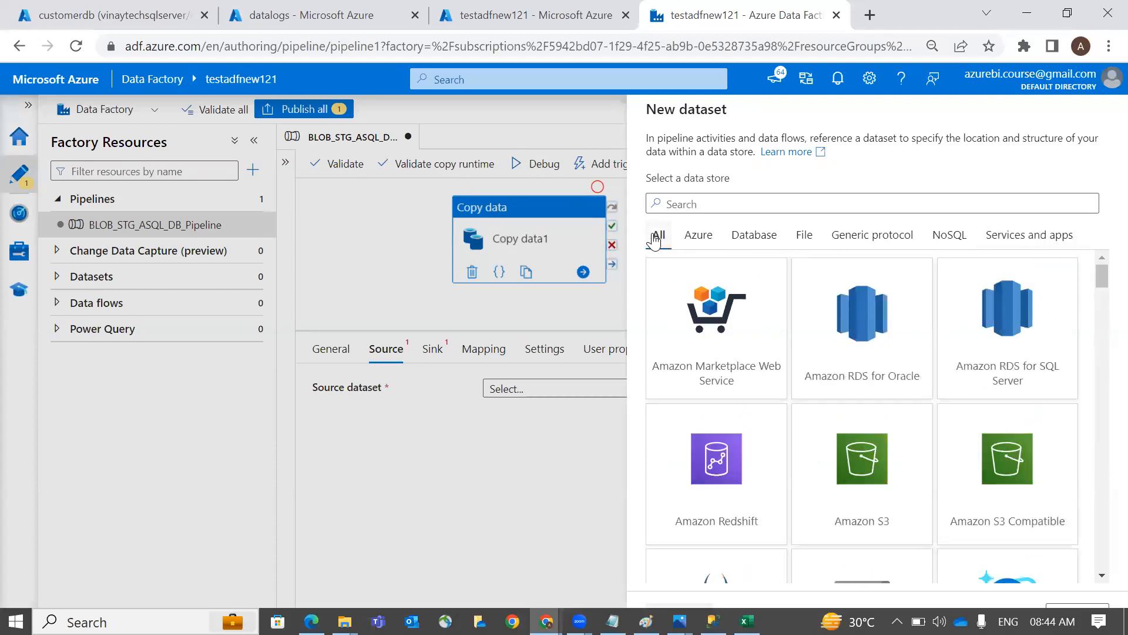
Search data stores for 'blo' and choose Azure Blob Storage
{"action": "left_click", "coordinate": [683, 207]}
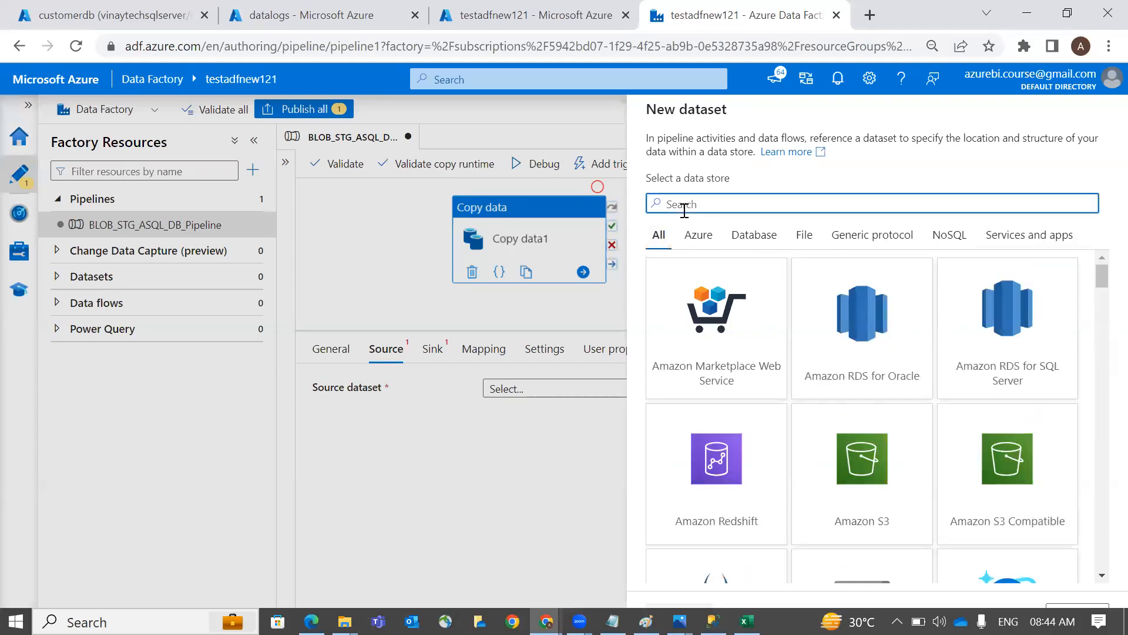
{"action": "type", "text": "blo"}
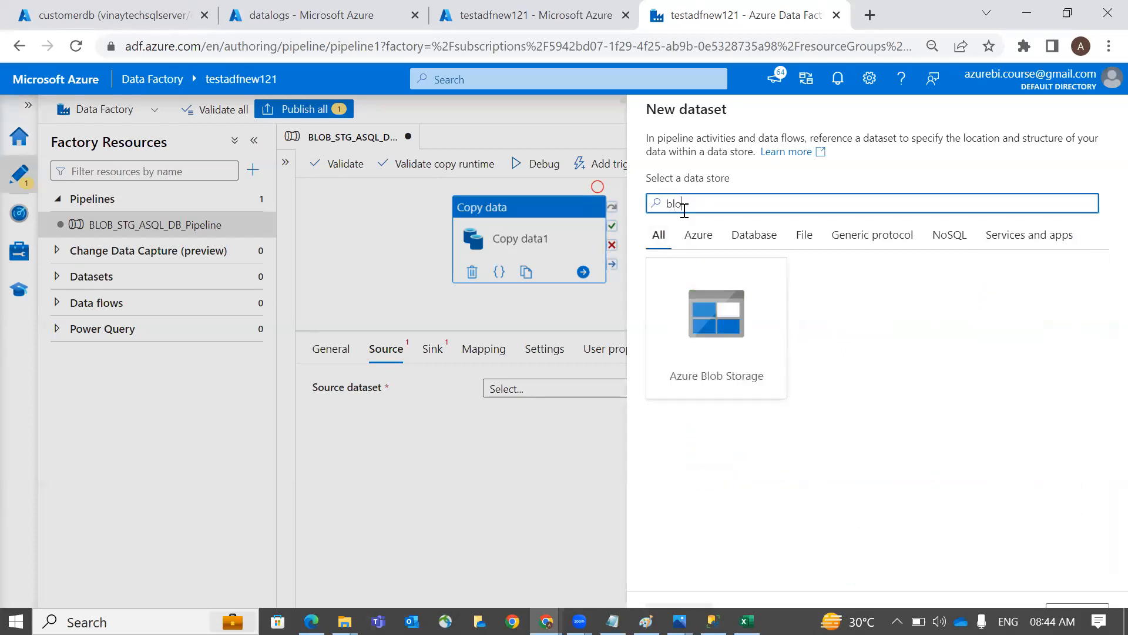
{"action": "double_click", "coordinate": [745, 348]}
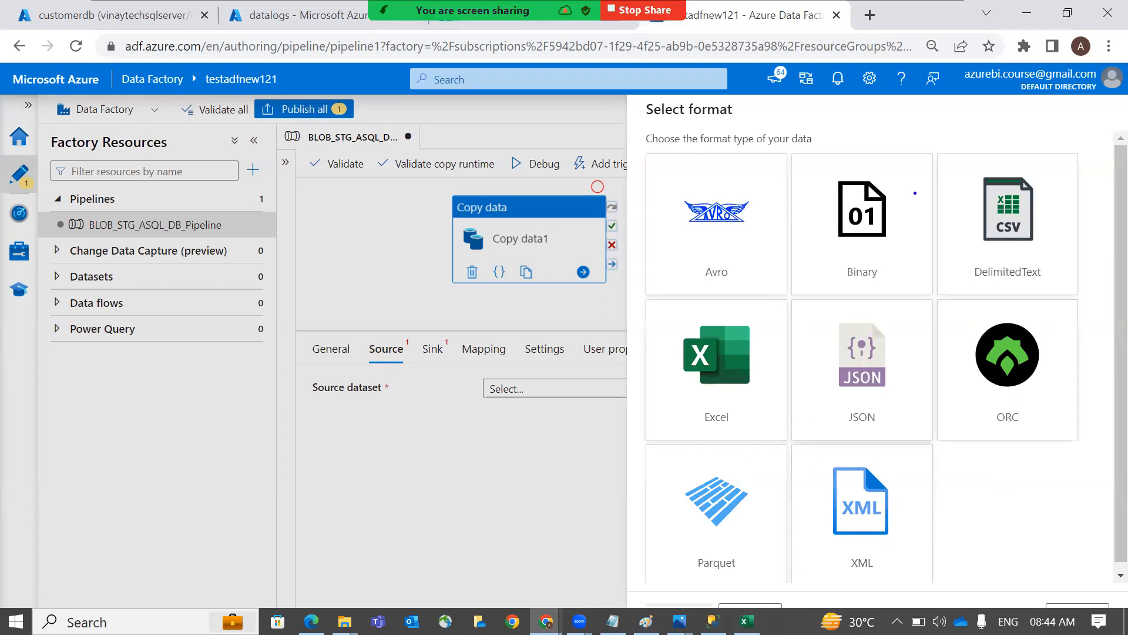
Annotate the screen with 'SSIS-- ETL -- St' and marks, then select DelimitedText
{"action": "left_click", "coordinate": [914, 126]}
{"action": "type", "text": "SSIS-- ETL -- Stru"}
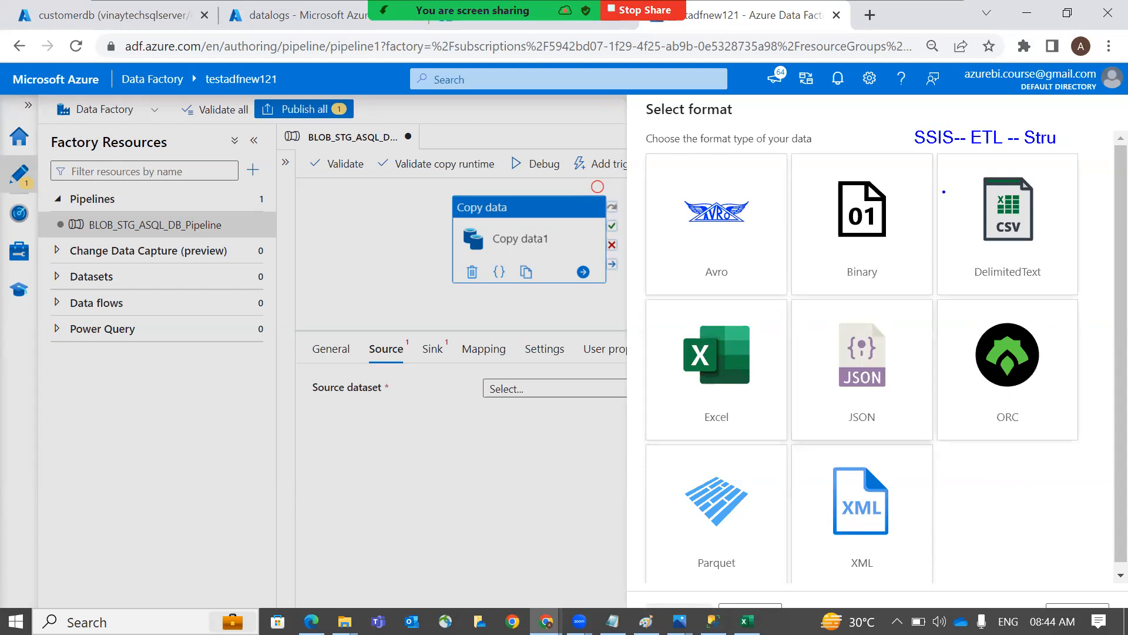
{"action": "left_click_drag", "start_coordinate": [887, 189], "coordinate": [894, 223]}
{"action": "mouse_move", "coordinate": [846, 340]}
{"action": "left_mouse_down"}
{"action": "mouse_move", "coordinate": [881, 348]}
{"action": "mouse_move", "coordinate": [864, 325]}
{"action": "left_mouse_up"}
{"action": "mouse_move", "coordinate": [952, 237]}
{"action": "left_mouse_down"}
{"action": "mouse_move", "coordinate": [1009, 272]}
{"action": "mouse_move", "coordinate": [934, 225]}
{"action": "left_mouse_up"}
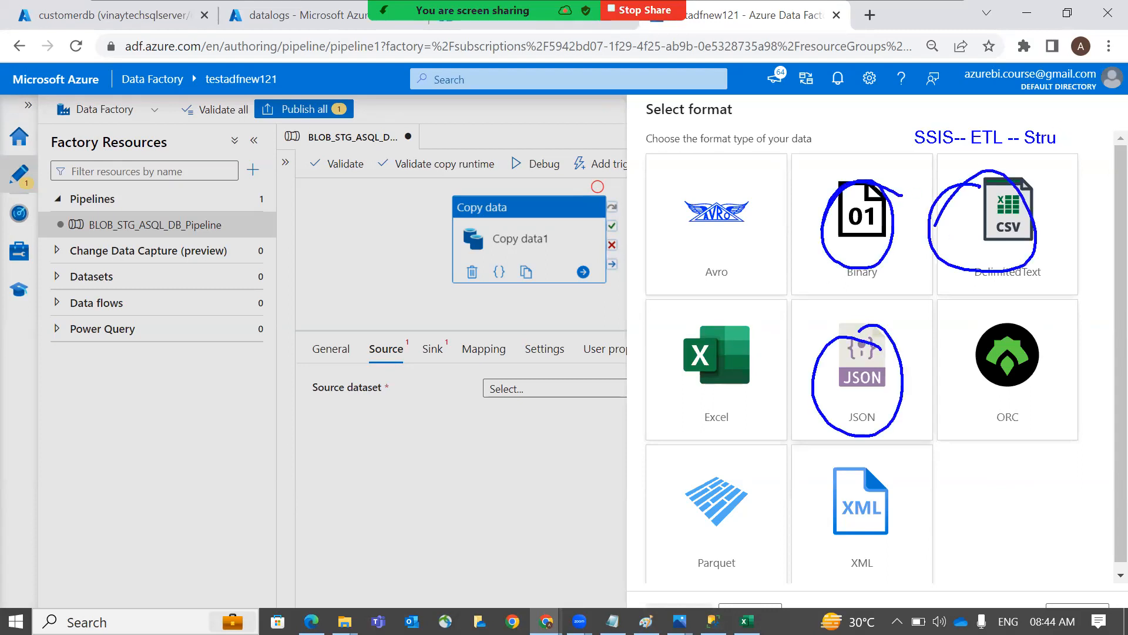
{"action": "mouse_move", "coordinate": [648, 214]}
{"action": "left_mouse_down"}
{"action": "mouse_move", "coordinate": [628, 256]}
{"action": "mouse_move", "coordinate": [658, 225]}
{"action": "left_mouse_up"}
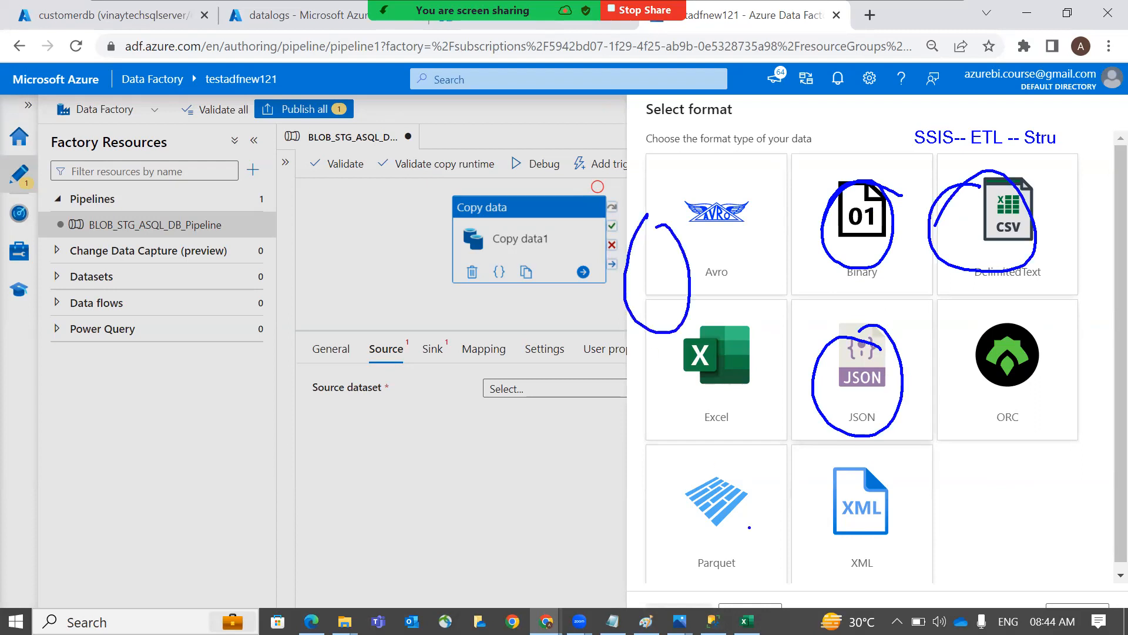
{"action": "left_click_drag", "start_coordinate": [749, 518], "coordinate": [748, 499]}
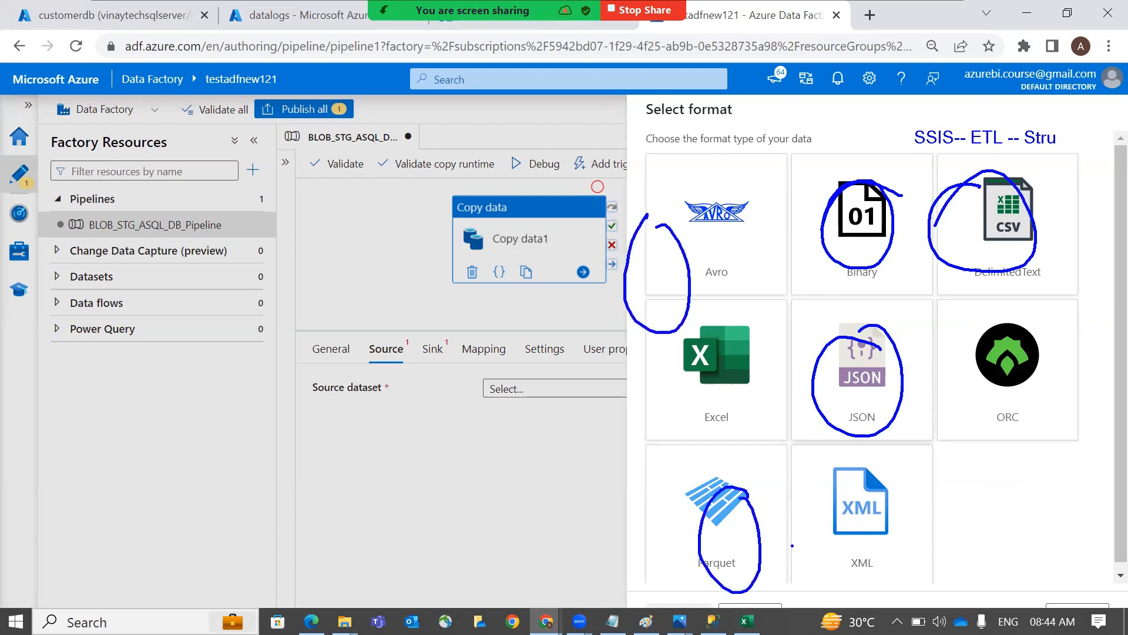
{"action": "key", "text": "Escape"}
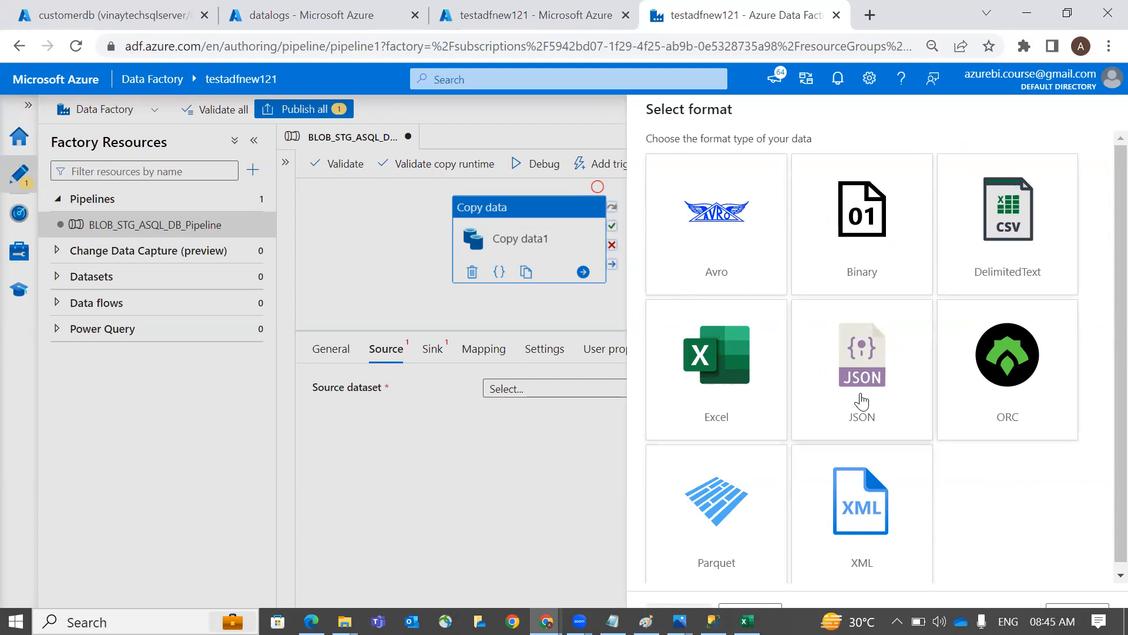
{"action": "left_click", "coordinate": [993, 247]}
Continue with DelimitedText and name the dataset SourceDataSet
{"action": "left_click", "coordinate": [680, 605]}
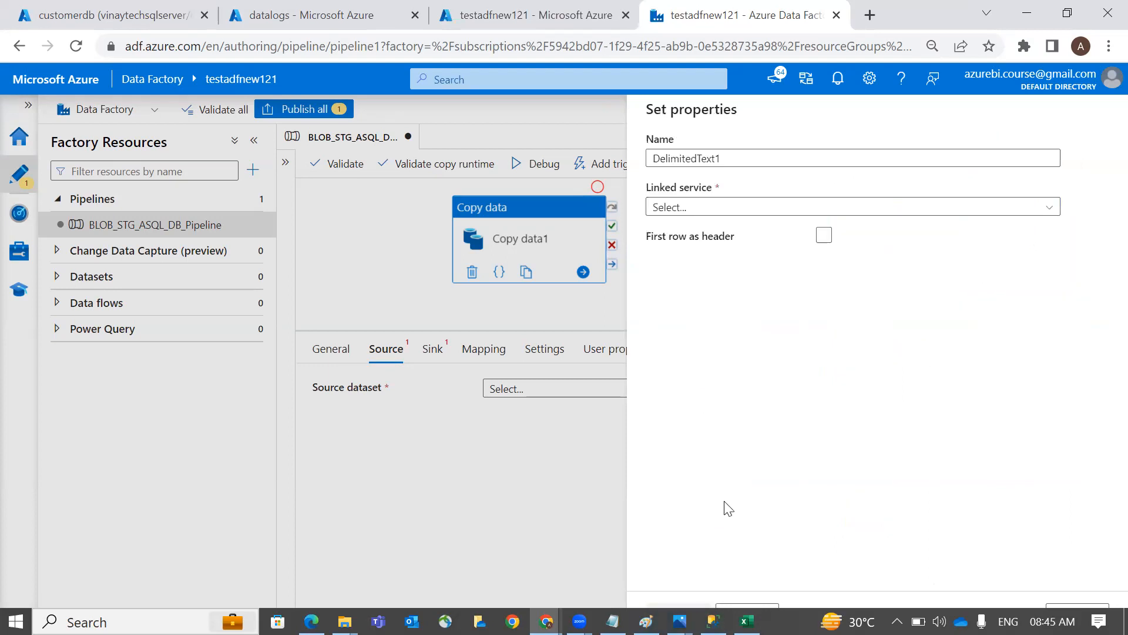
{"action": "left_click", "coordinate": [863, 158]}
{"action": "type", "text": "ourceDataSet"}
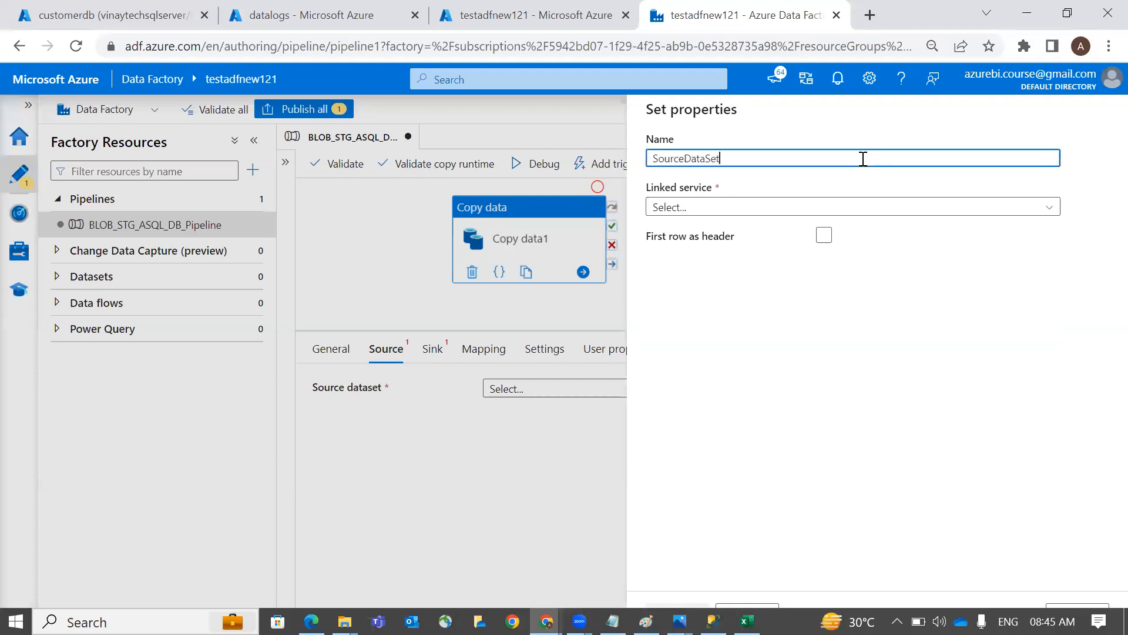
Create a new Blob linked service on Pay-As-You-Go using the azurestorageacntnew storage account
{"action": "left_click", "coordinate": [834, 206]}
{"action": "left_click", "coordinate": [814, 284]}
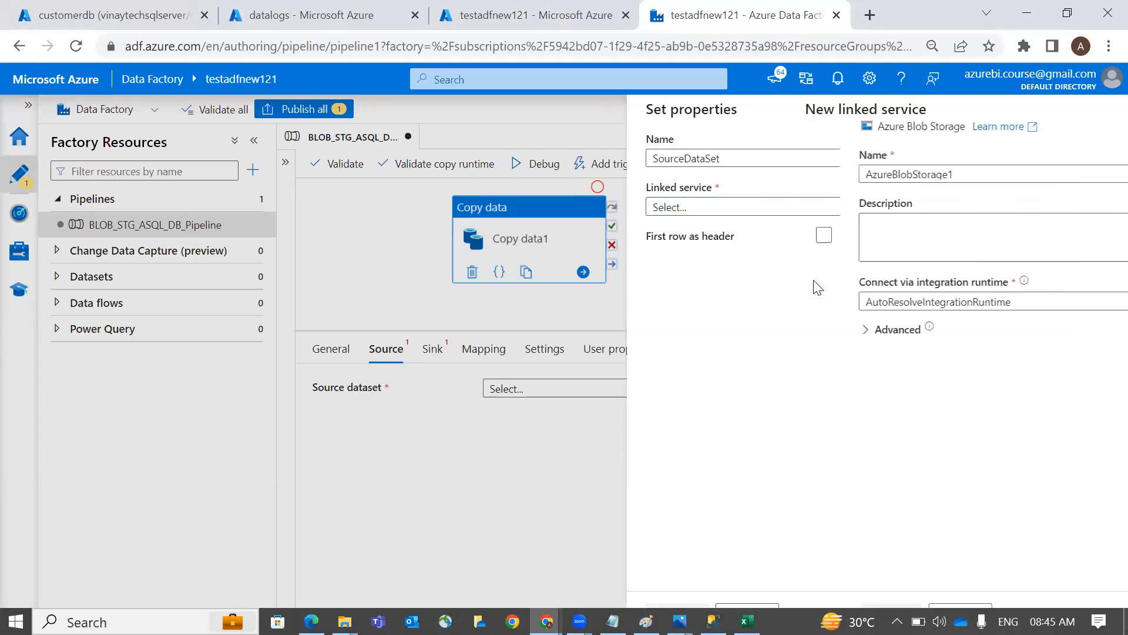
{"action": "left_click", "coordinate": [838, 173]}
{"action": "key", "text": "BackSpace"}
{"action": "type", "text": "LinkedServices"}
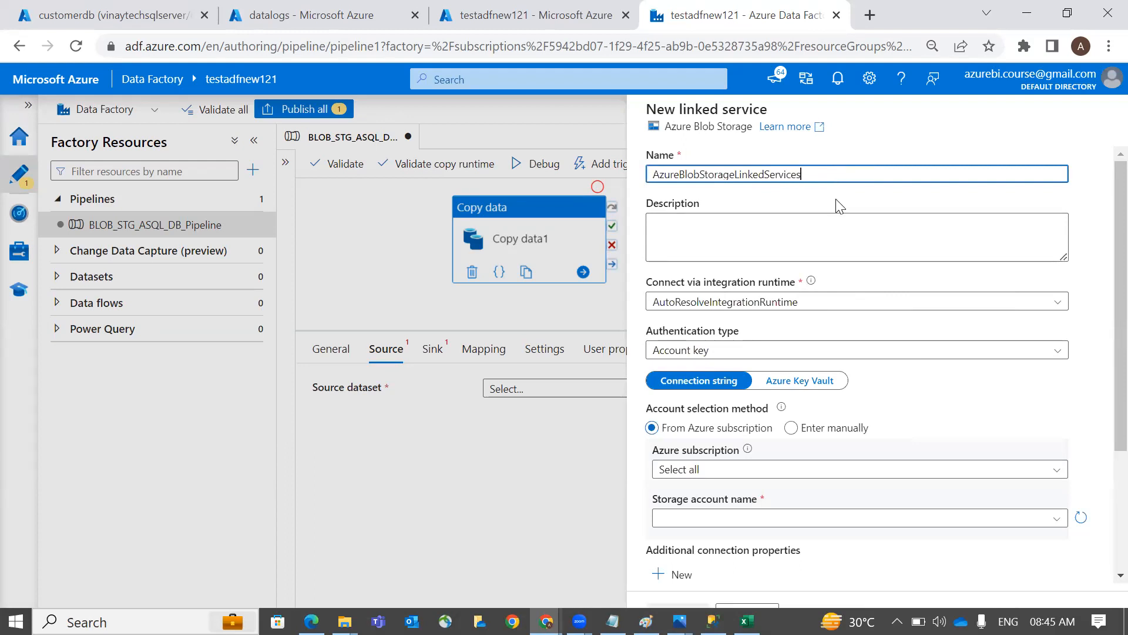
{"action": "scroll", "coordinate": [841, 205], "scroll_direction": "down", "scroll_amount": 2}
{"action": "left_click", "coordinate": [831, 354]}
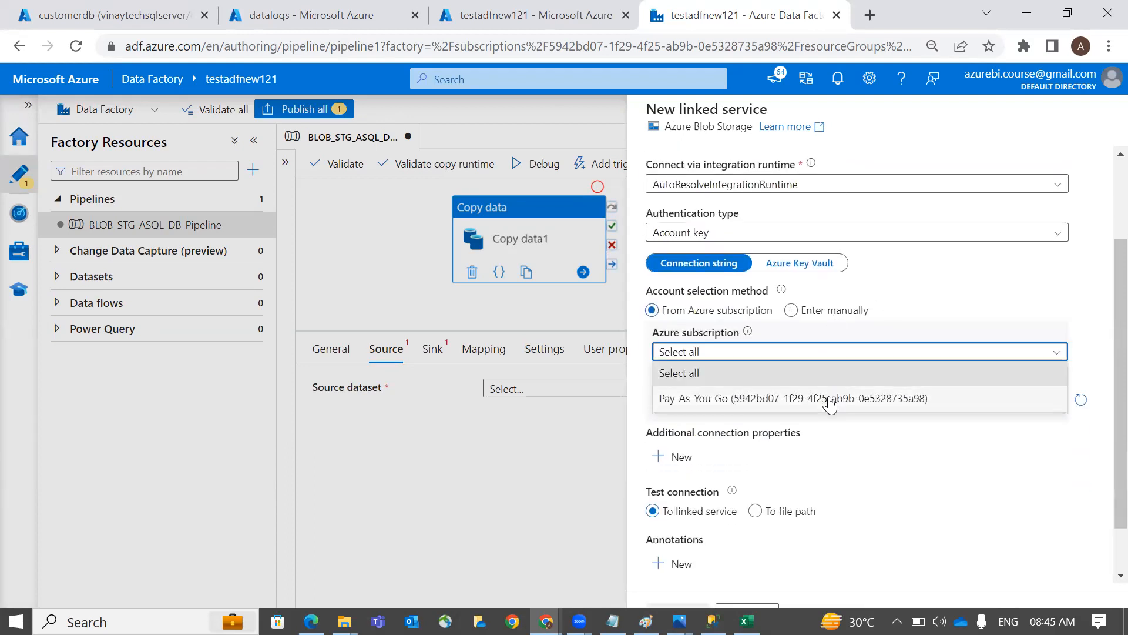
{"action": "left_click", "coordinate": [830, 405]}
{"action": "left_click", "coordinate": [828, 403]}
{"action": "left_click", "coordinate": [825, 423]}
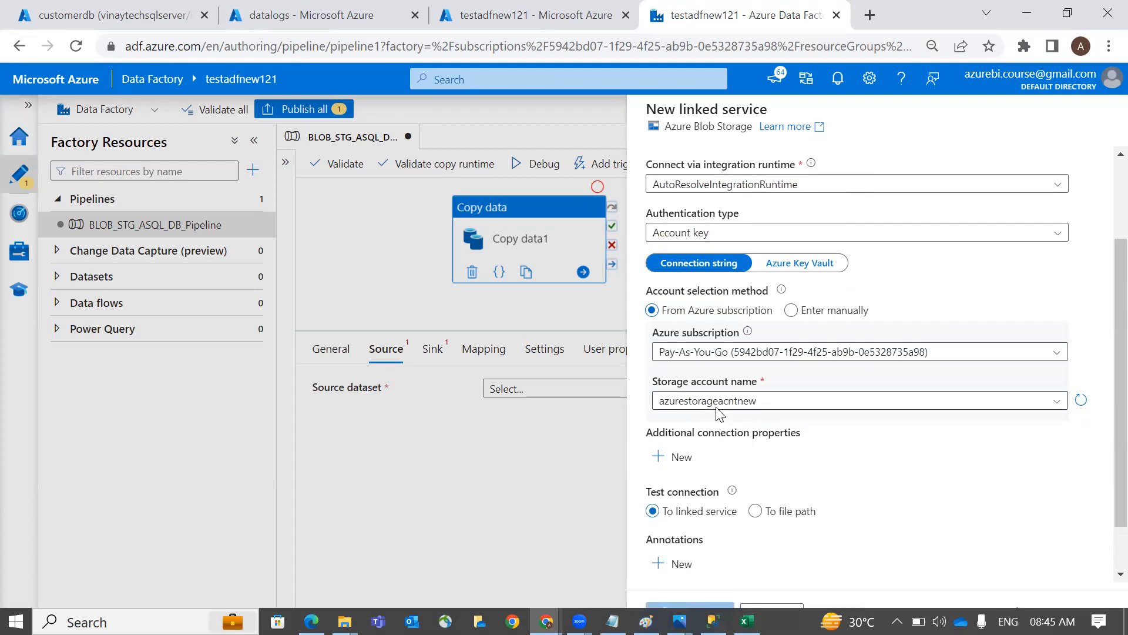
Check the storage account's containers list in another Azure browser tab
{"action": "key", "text": "alt+Tab"}
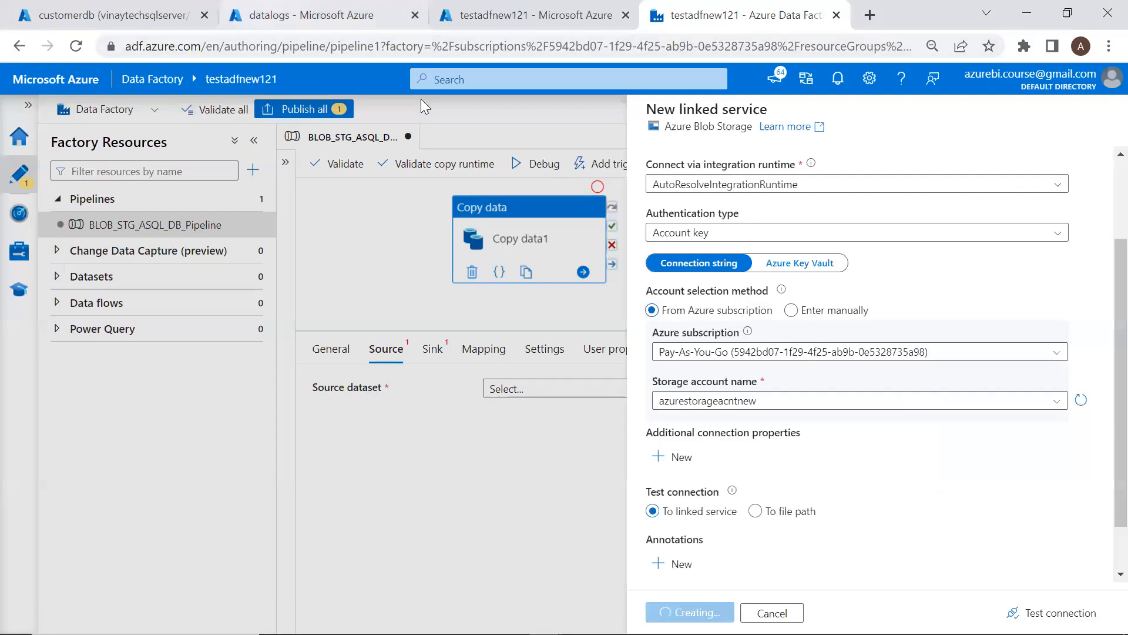
{"action": "left_click", "coordinate": [135, 16]}
{"action": "left_click", "coordinate": [305, 16]}
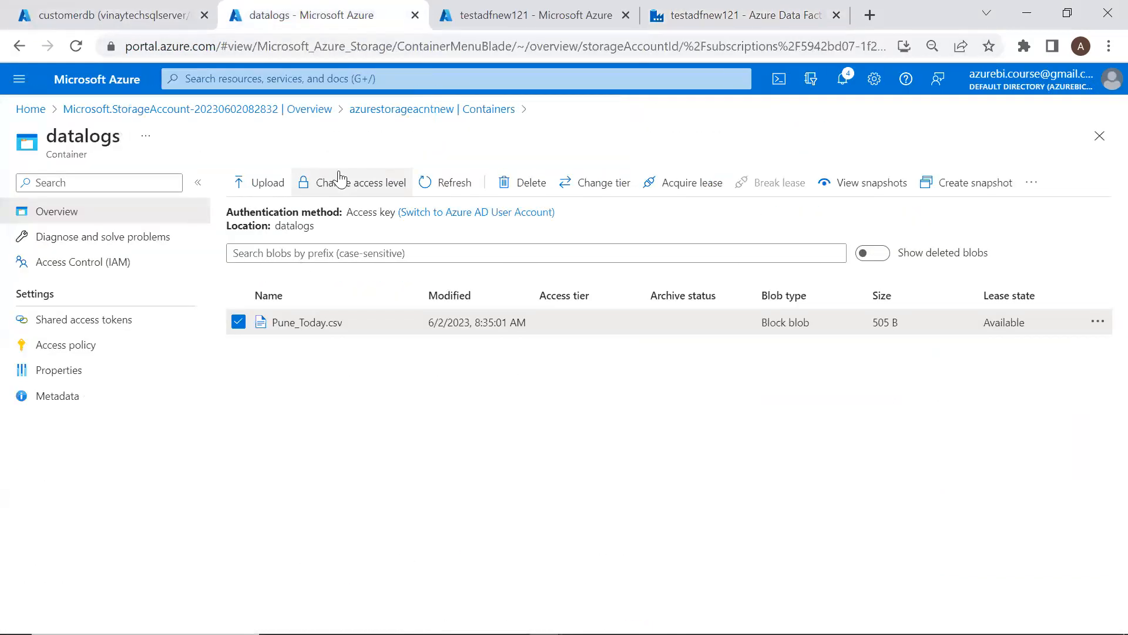
{"action": "left_click", "coordinate": [433, 112]}
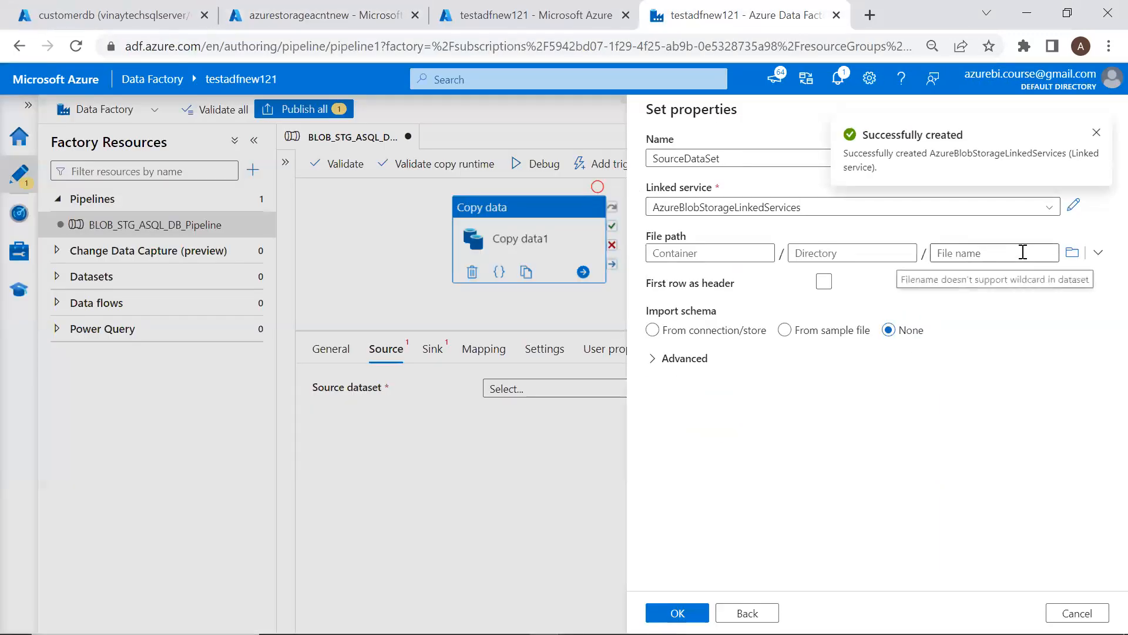
Browse to datalogs/Pune_Today.csv, tick First row as header, and create the dataset
{"action": "left_click", "coordinate": [1072, 254]}
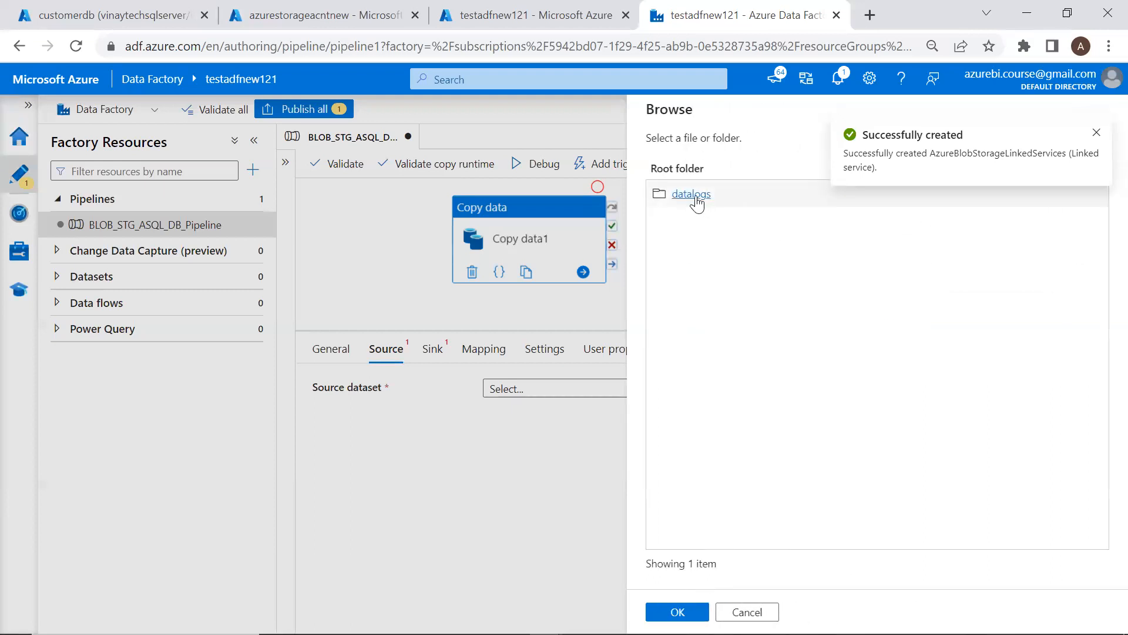
{"action": "left_click", "coordinate": [691, 194]}
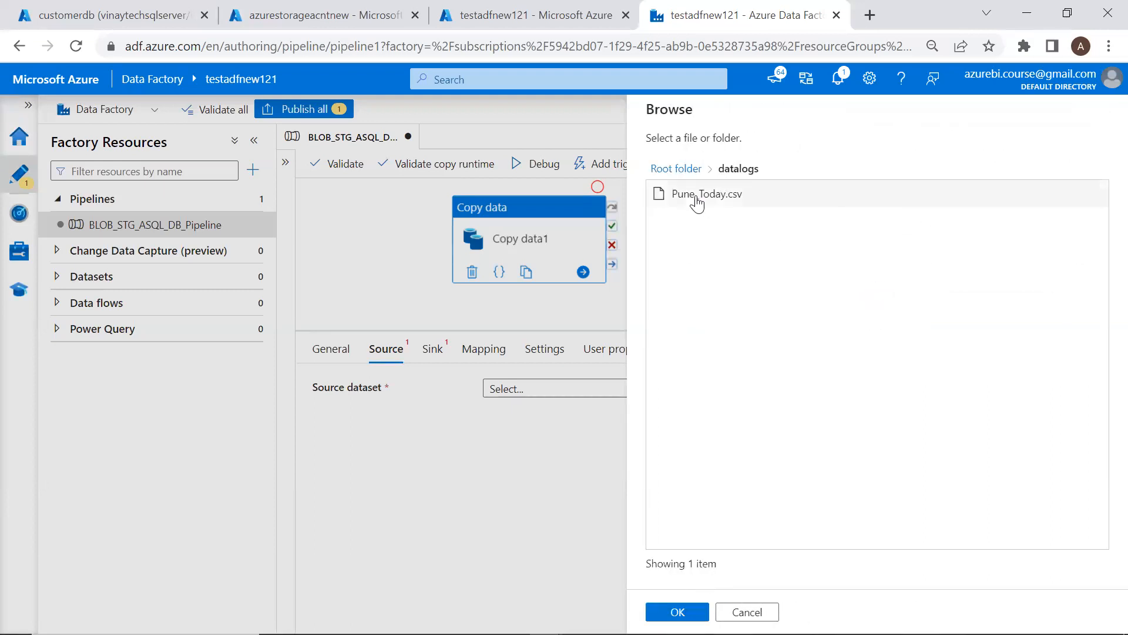
{"action": "left_click", "coordinate": [697, 207]}
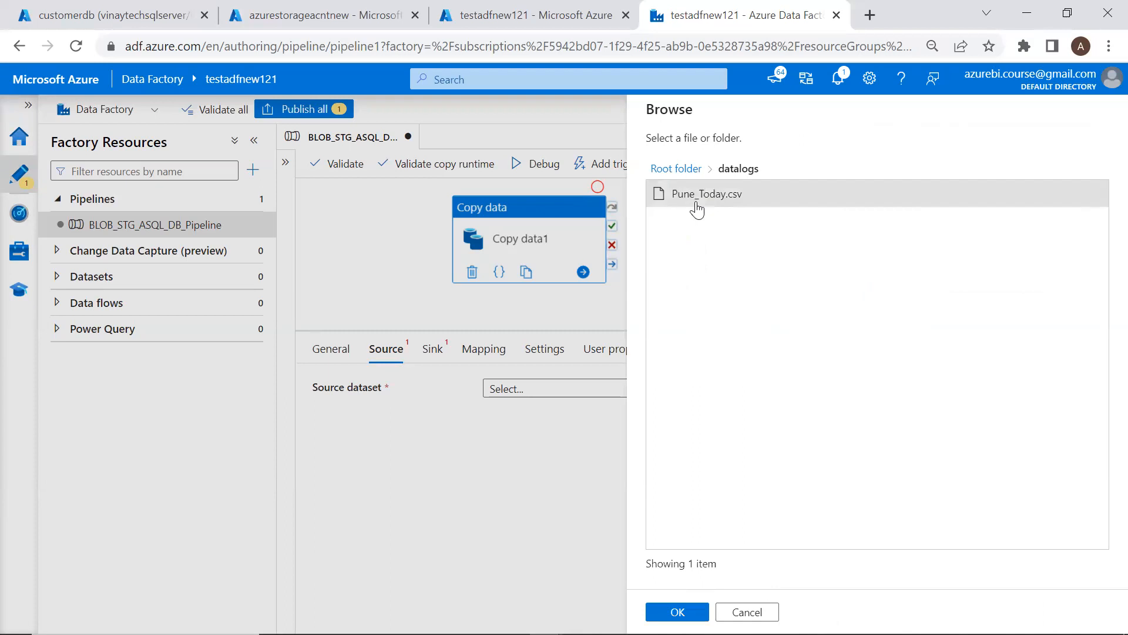
{"action": "left_click", "coordinate": [682, 611]}
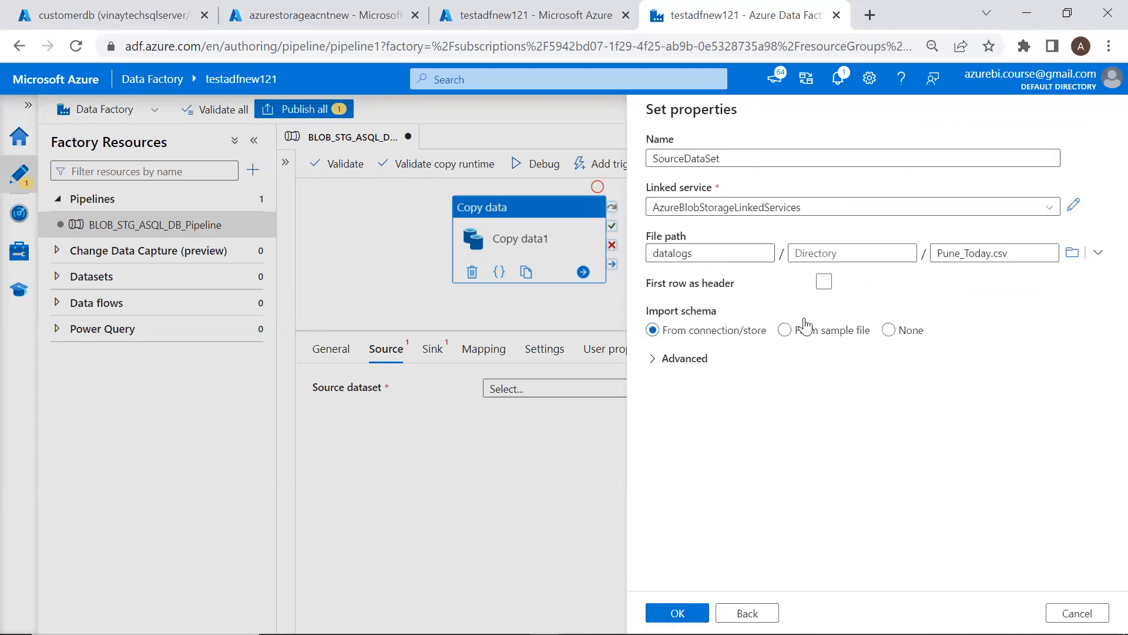
{"action": "left_click", "coordinate": [823, 281]}
{"action": "left_click_drag", "start_coordinate": [653, 285], "coordinate": [739, 288]}
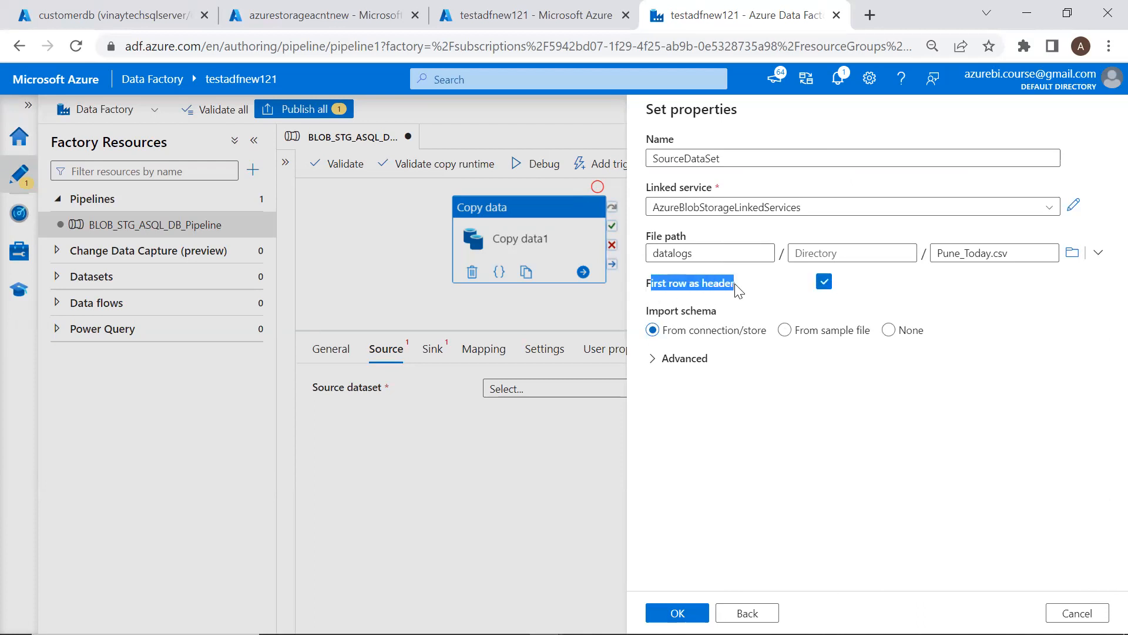
{"action": "left_click", "coordinate": [739, 288]}
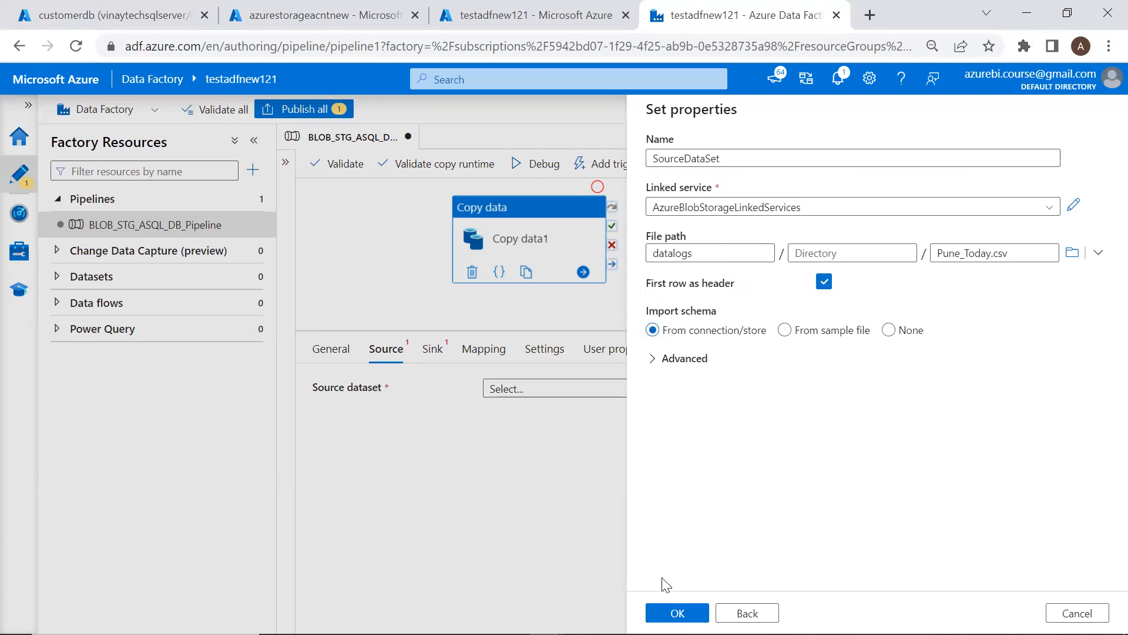
{"action": "left_click", "coordinate": [678, 613]}
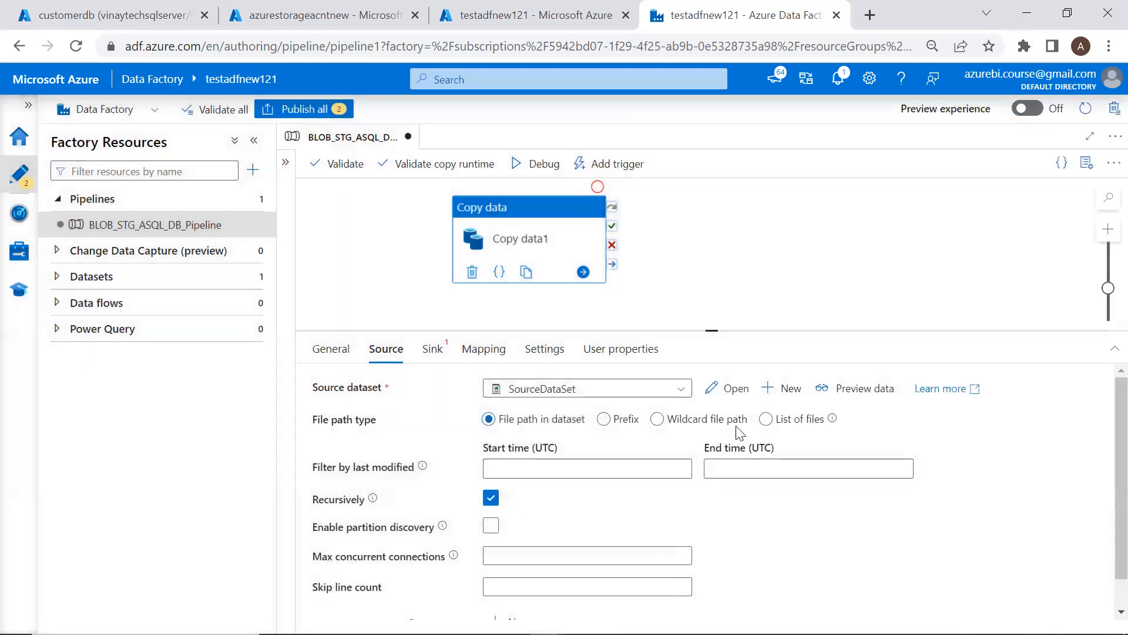
Preview the Pune_Today.csv rows, mark them up, and glance at the SQL query window
{"action": "left_click", "coordinate": [872, 389]}
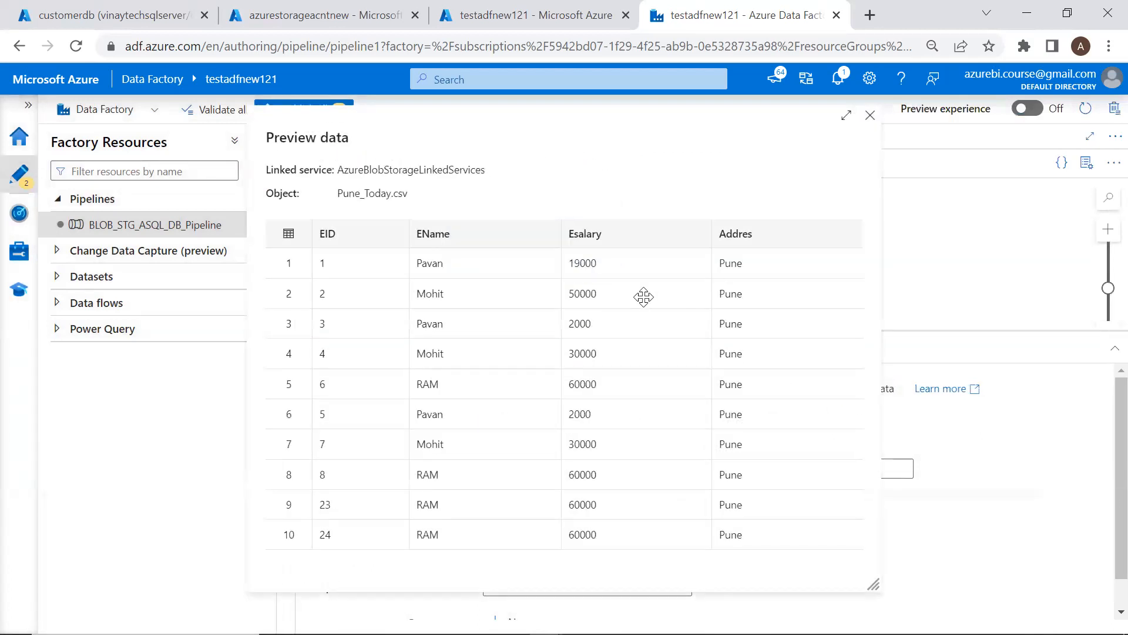
{"action": "left_click_drag", "start_coordinate": [327, 184], "coordinate": [323, 225]}
{"action": "left_click_drag", "start_coordinate": [414, 217], "coordinate": [475, 191]}
{"action": "left_click_drag", "start_coordinate": [557, 226], "coordinate": [602, 189]}
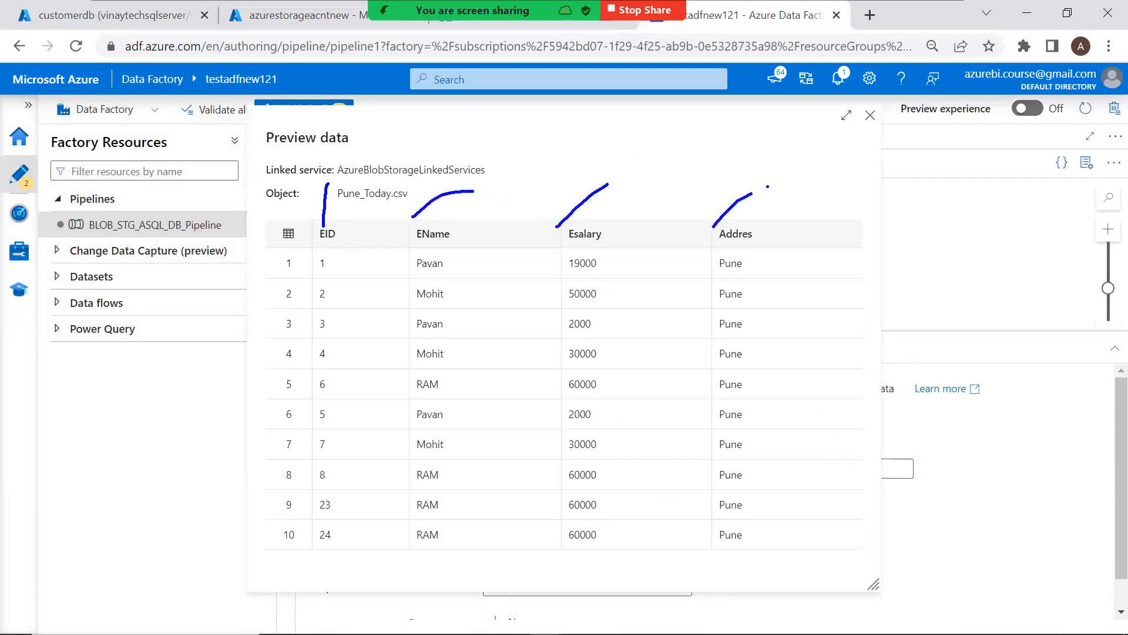
{"action": "key", "text": "alt+Tab"}
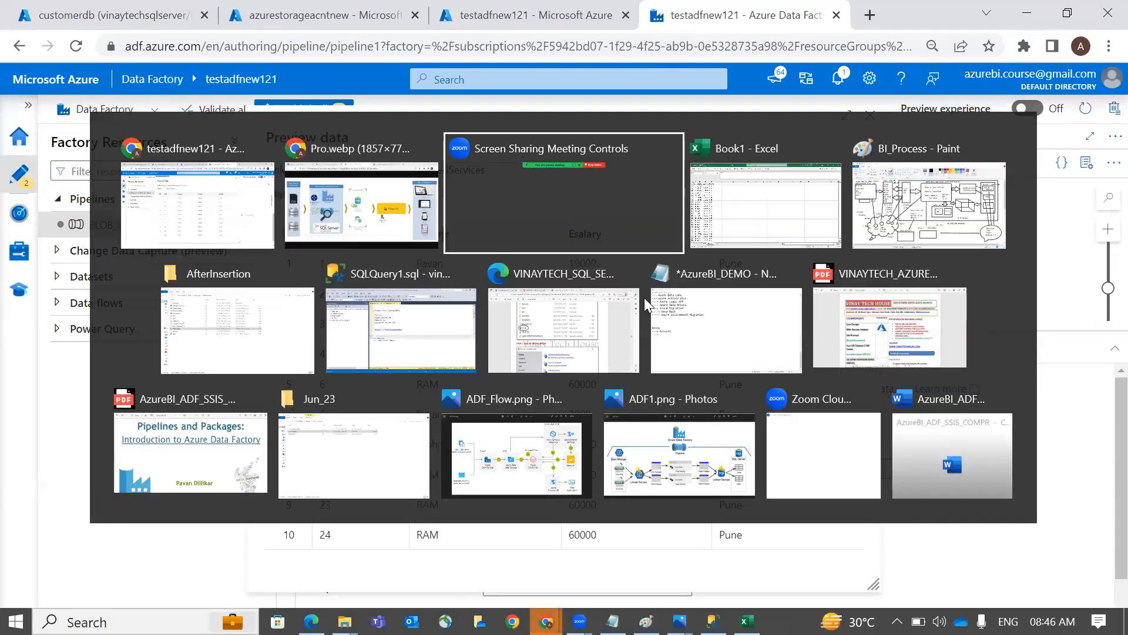
{"action": "left_click", "coordinate": [401, 329]}
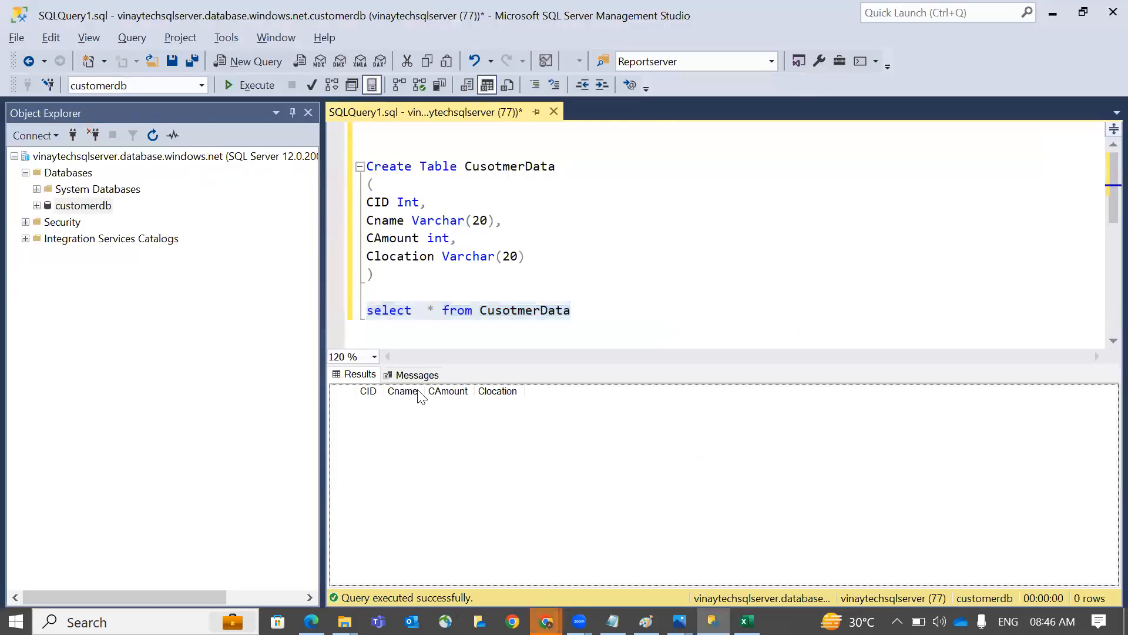
{"action": "key", "text": "alt+Tab"}
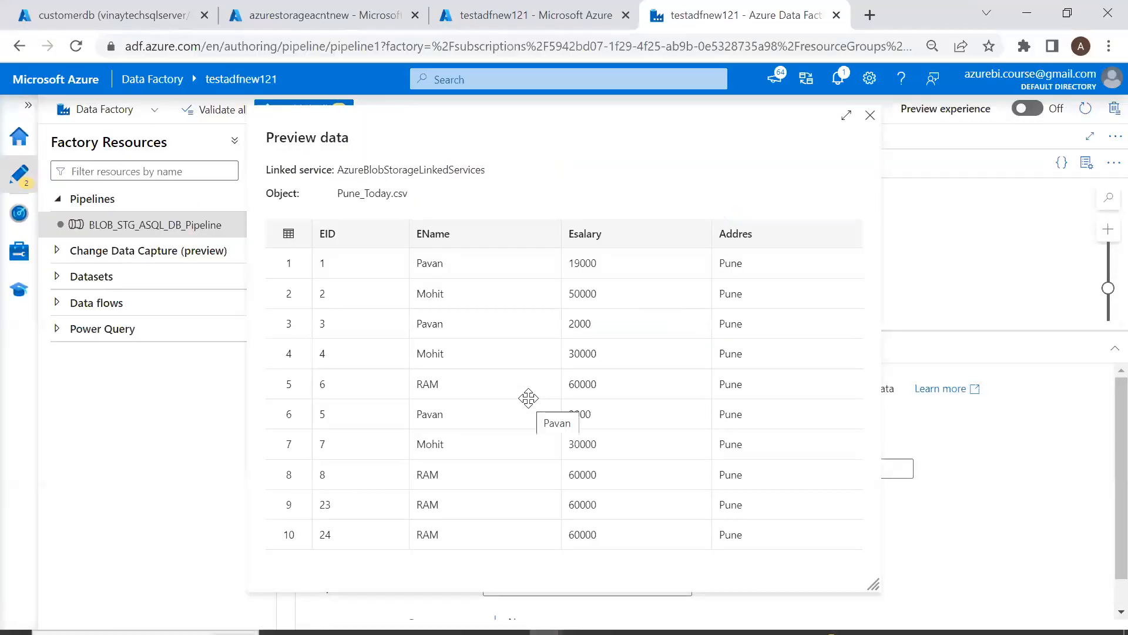
Close the preview, open the copy activity's Sink settings, and switch to the architecture diagram
{"action": "left_click", "coordinate": [870, 116]}
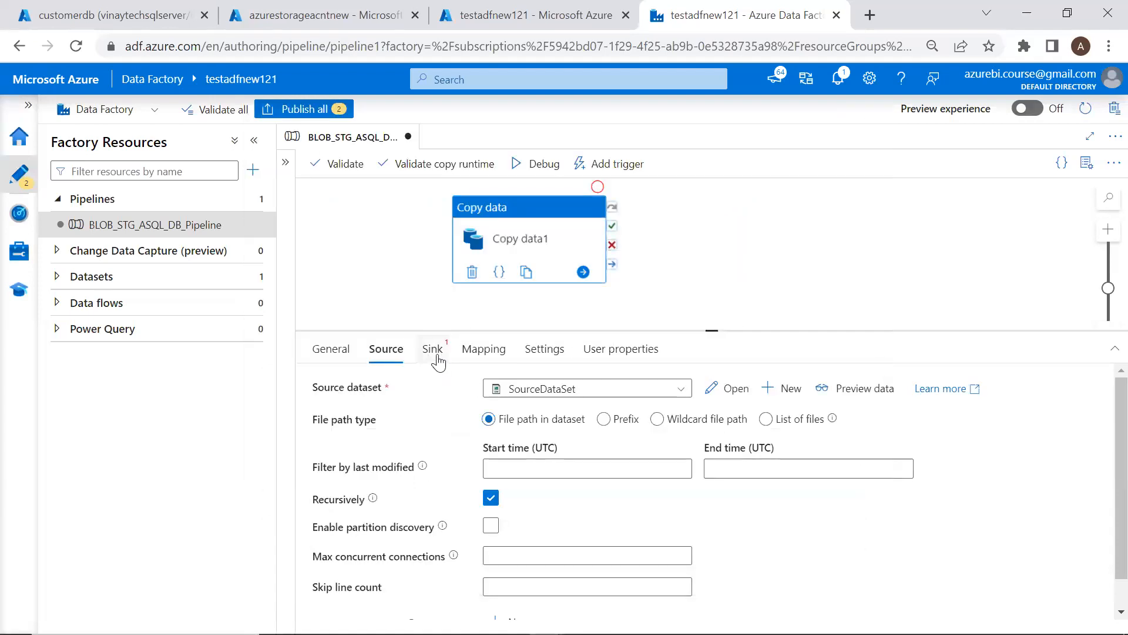
{"action": "left_click", "coordinate": [433, 350]}
{"action": "key", "text": "alt+Tab"}
{"action": "key", "text": "Tab"}
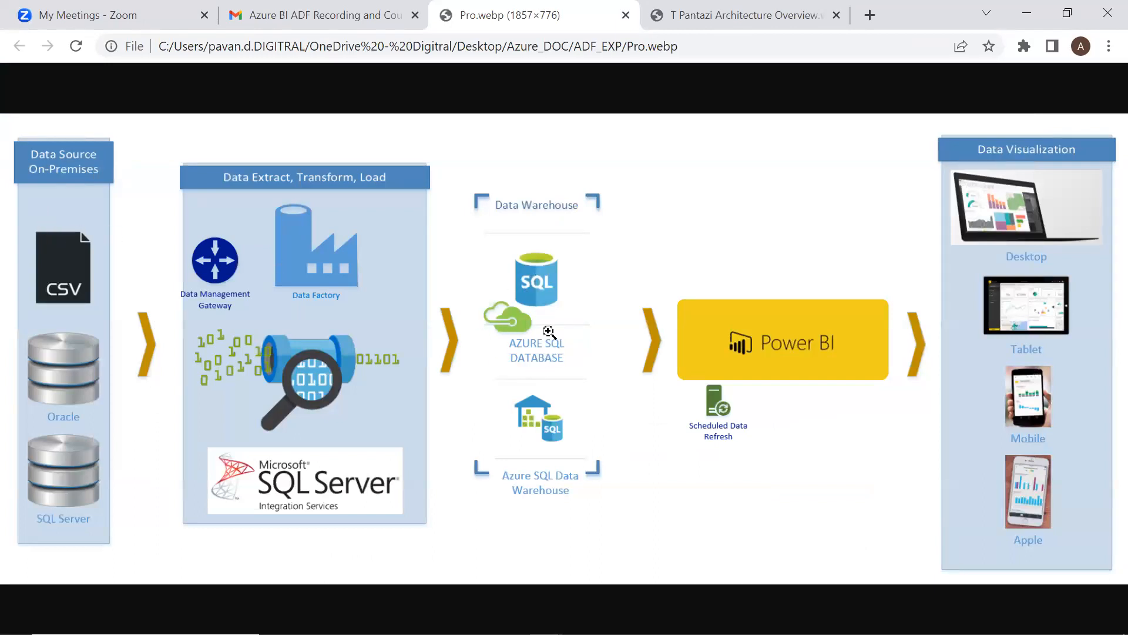
Start a new Azure SQL Database sink dataset and type 'DataSet' into its name
{"action": "key", "text": "alt+Tab"}
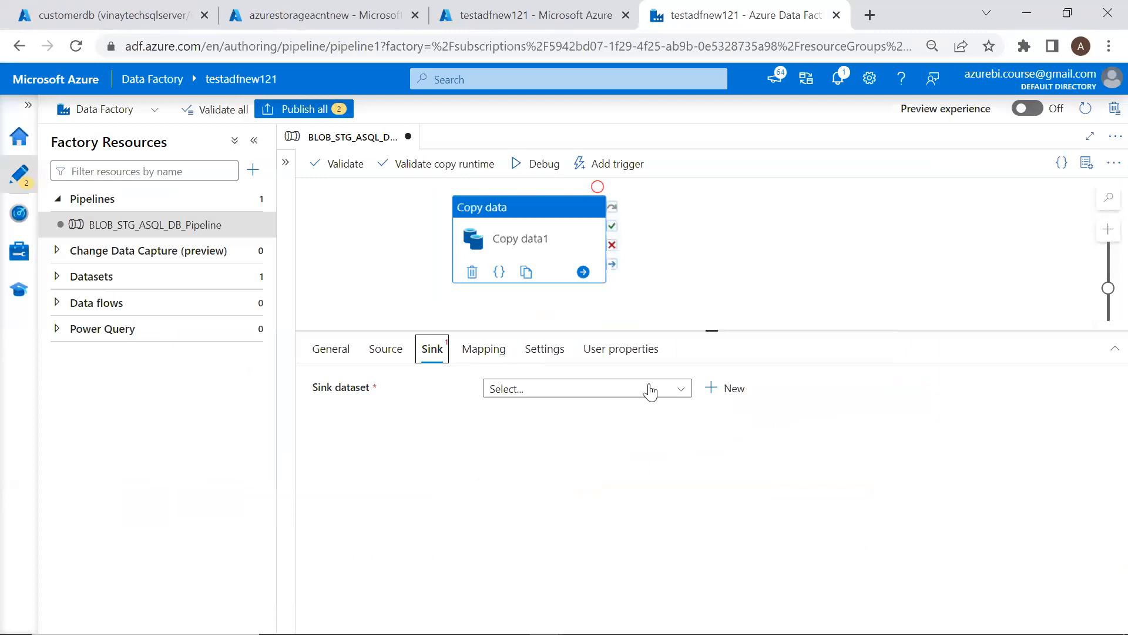
{"action": "left_click", "coordinate": [723, 389]}
{"action": "type", "text": "sql"}
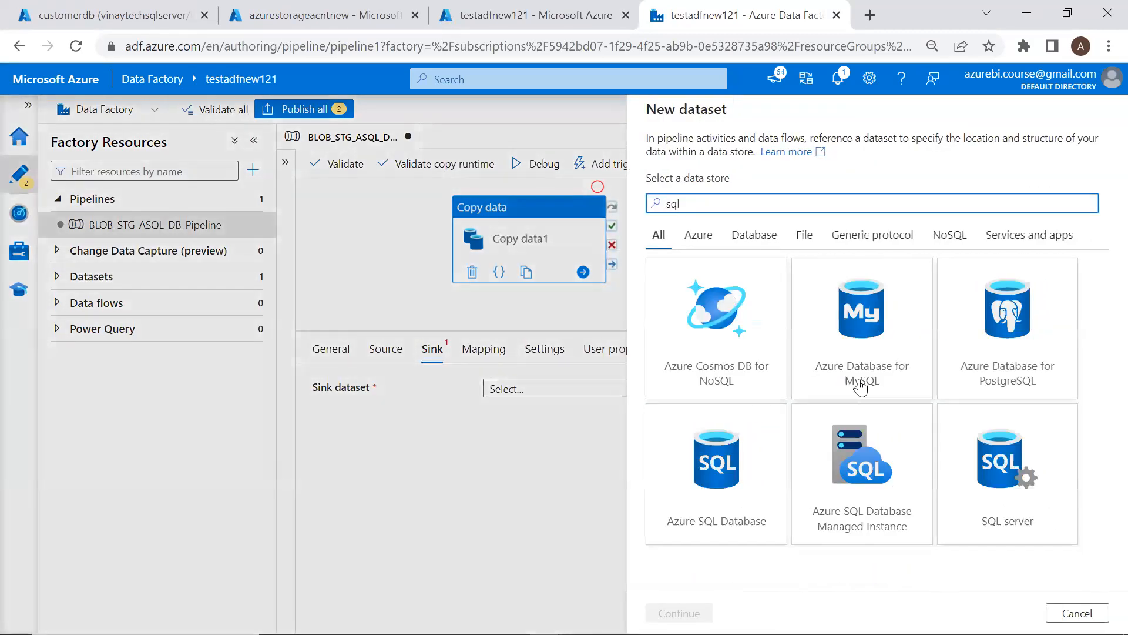
{"action": "left_click", "coordinate": [732, 476]}
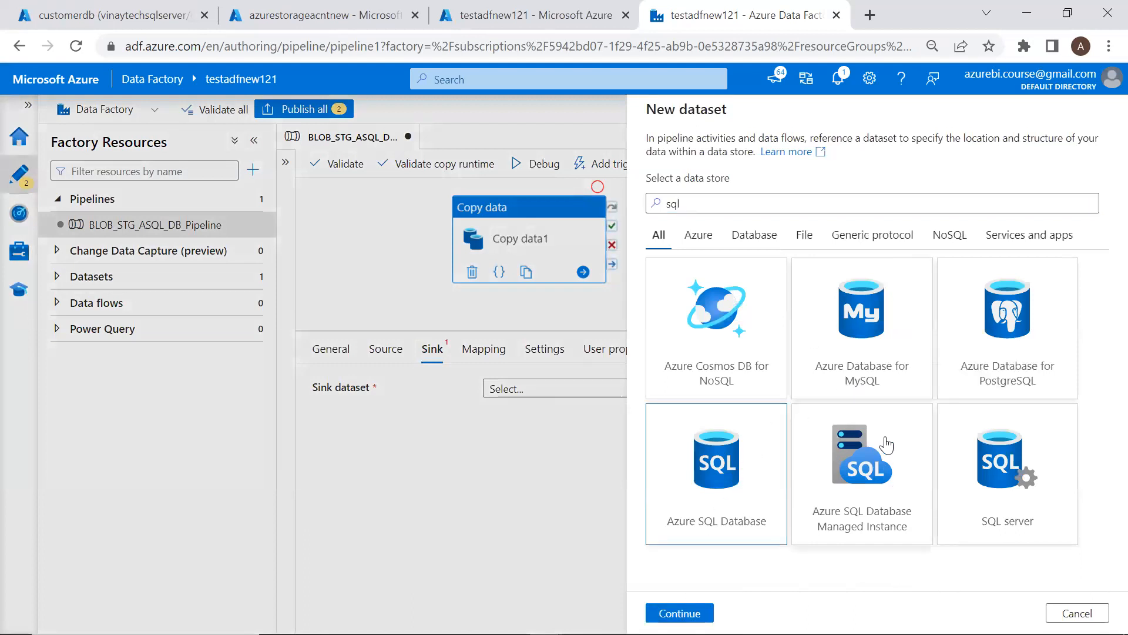
{"action": "double_click", "coordinate": [693, 482]}
{"action": "left_click", "coordinate": [817, 158]}
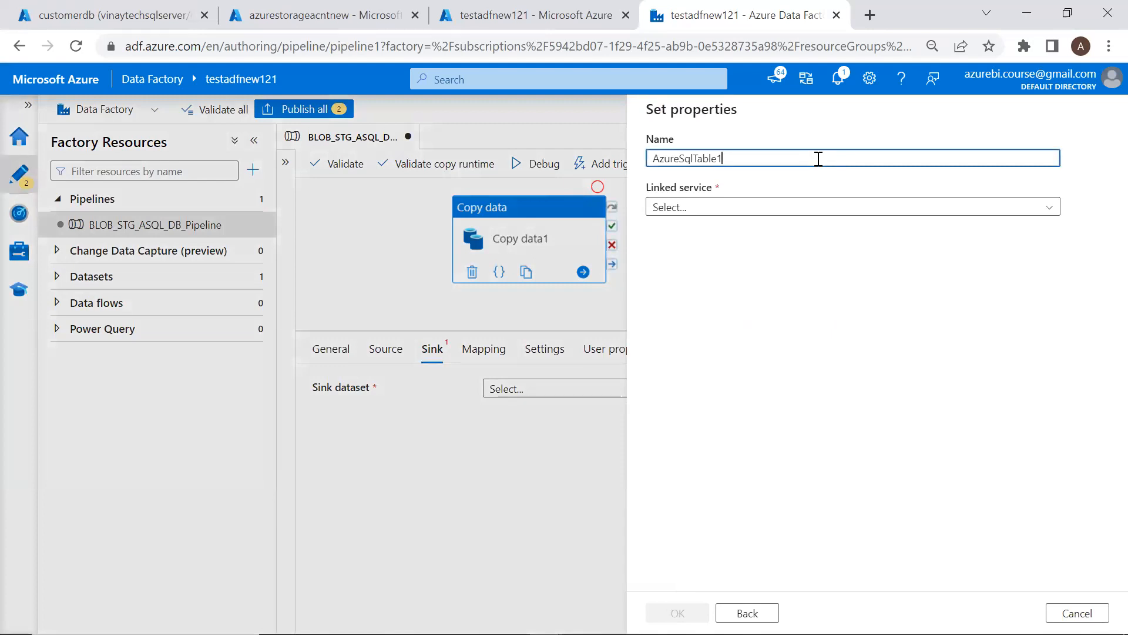
{"action": "type", "text": "DataSet"}
Begin a new linked service with the Pay-As-You-Go subscription and the vinaytechsqlserver server
{"action": "left_click", "coordinate": [794, 208]}
{"action": "left_click", "coordinate": [787, 283]}
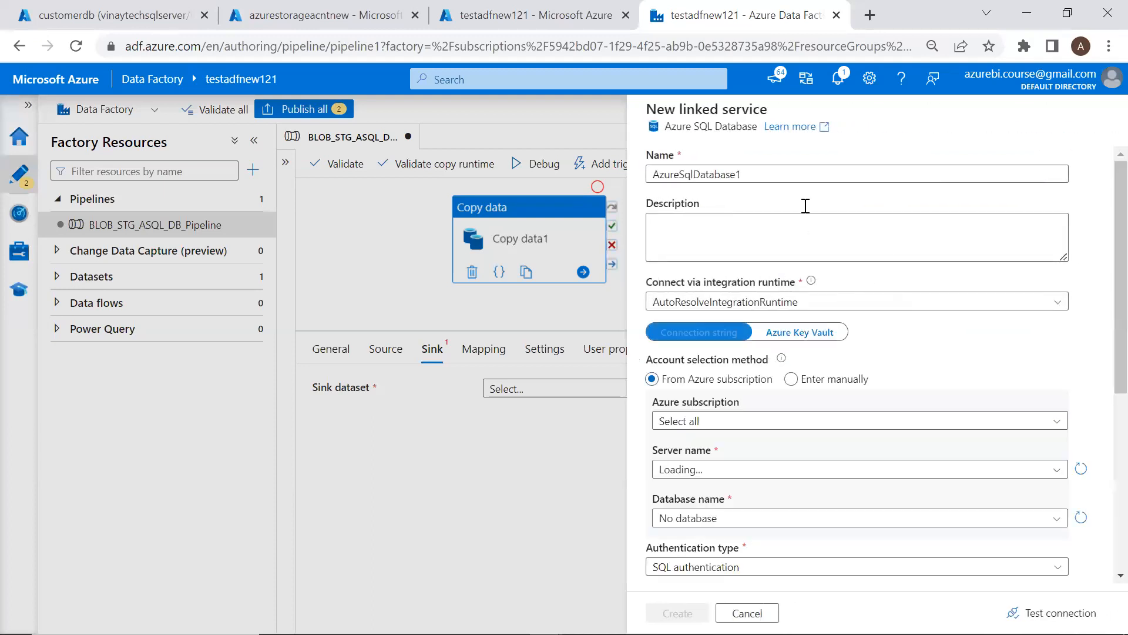
{"action": "left_click", "coordinate": [815, 179]}
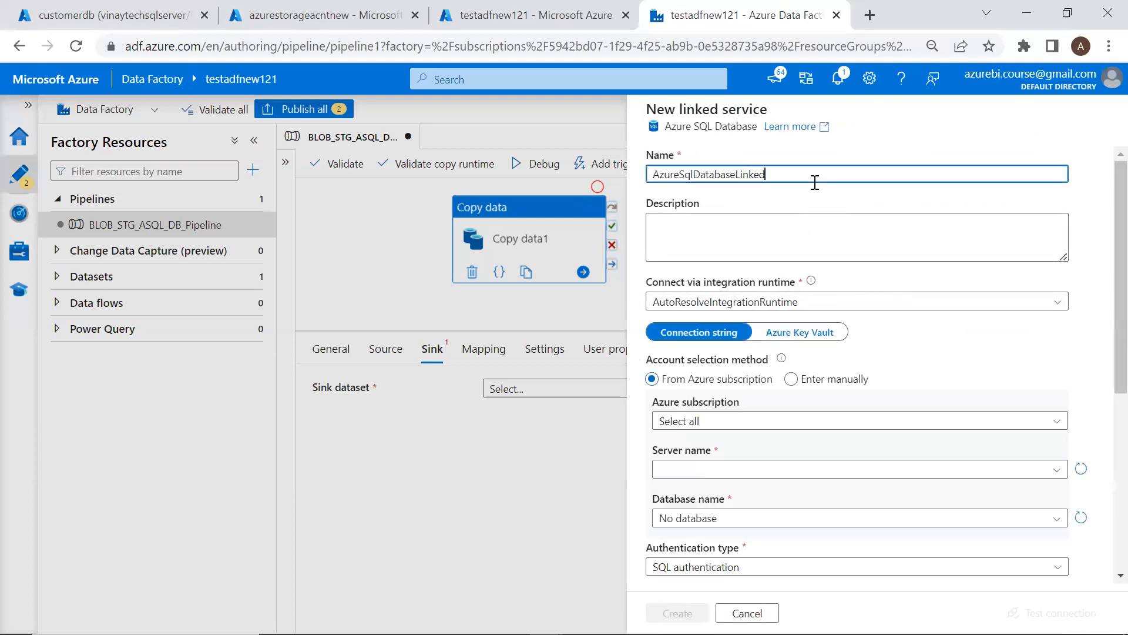
{"action": "scroll", "coordinate": [815, 183], "scroll_direction": "down", "scroll_amount": 3}
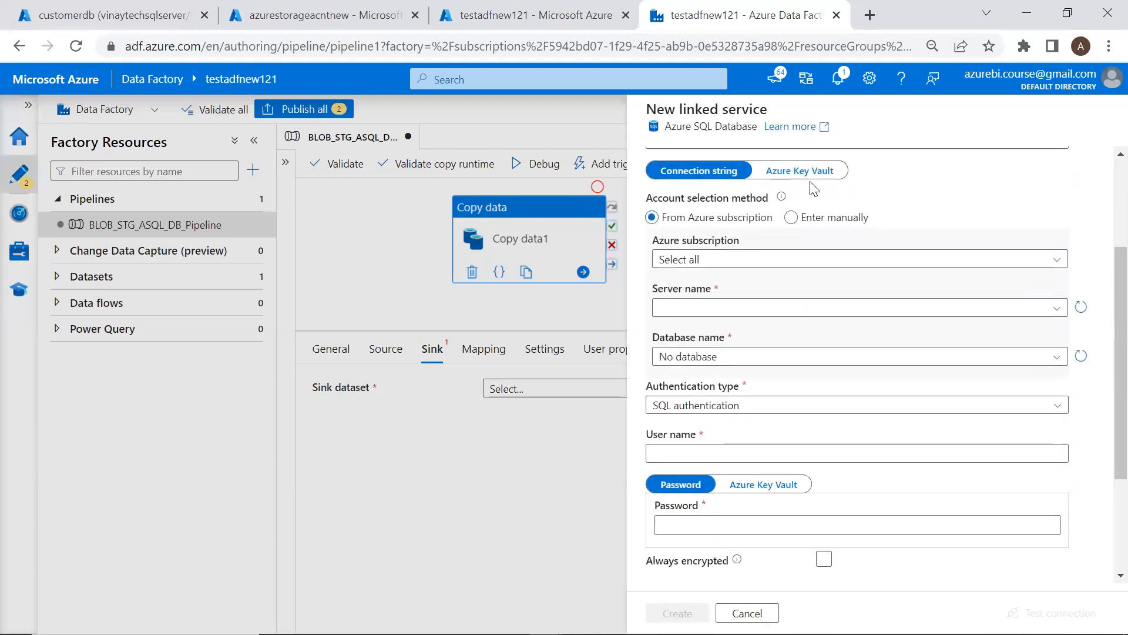
{"action": "scroll", "coordinate": [781, 206], "scroll_direction": "up", "scroll_amount": 1}
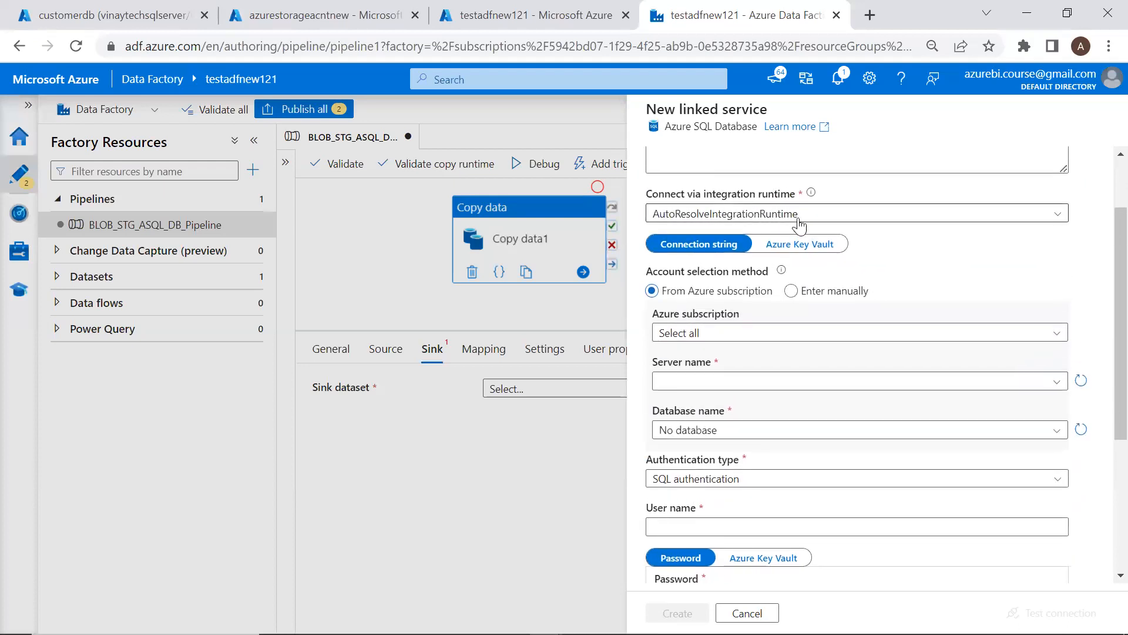
{"action": "left_click", "coordinate": [804, 332]}
{"action": "left_click", "coordinate": [808, 382]}
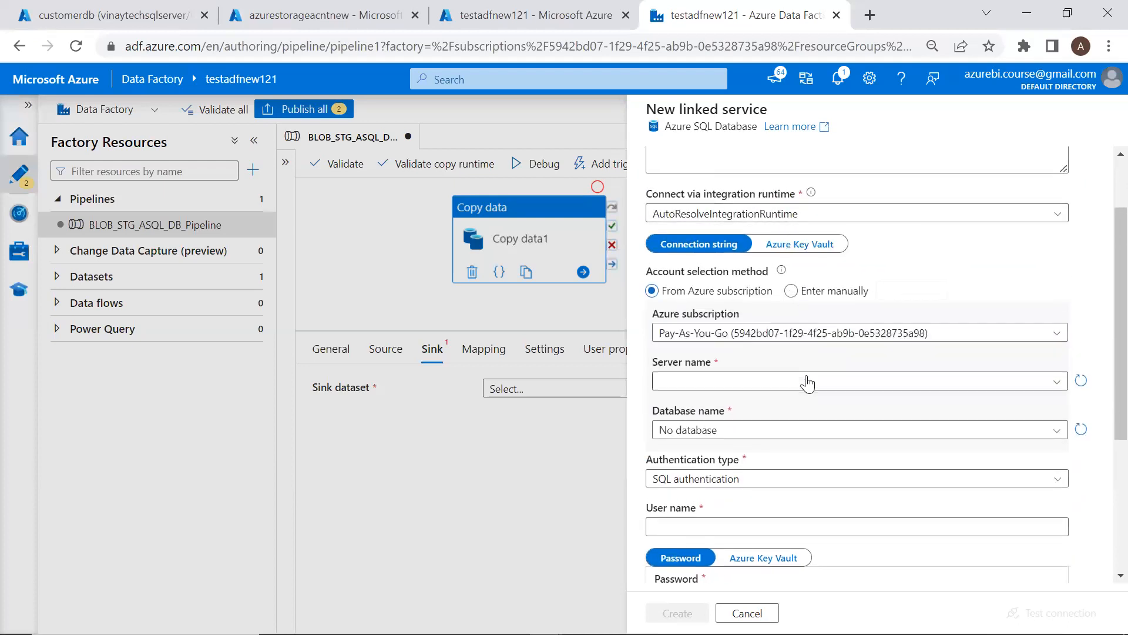
{"action": "left_click", "coordinate": [808, 383]}
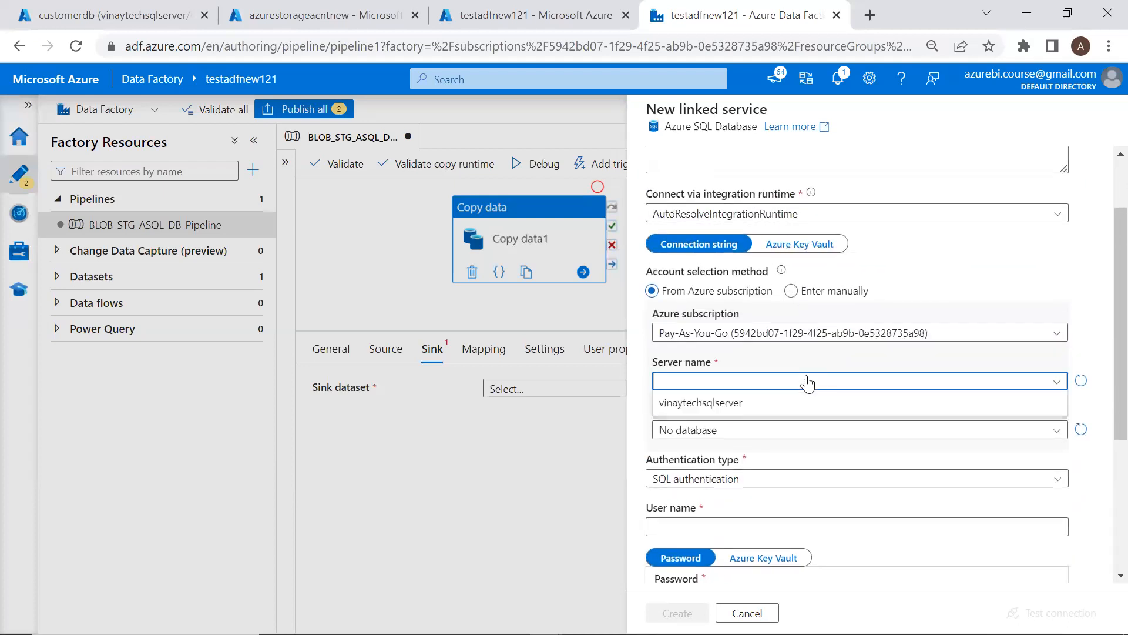
{"action": "left_click", "coordinate": [721, 405]}
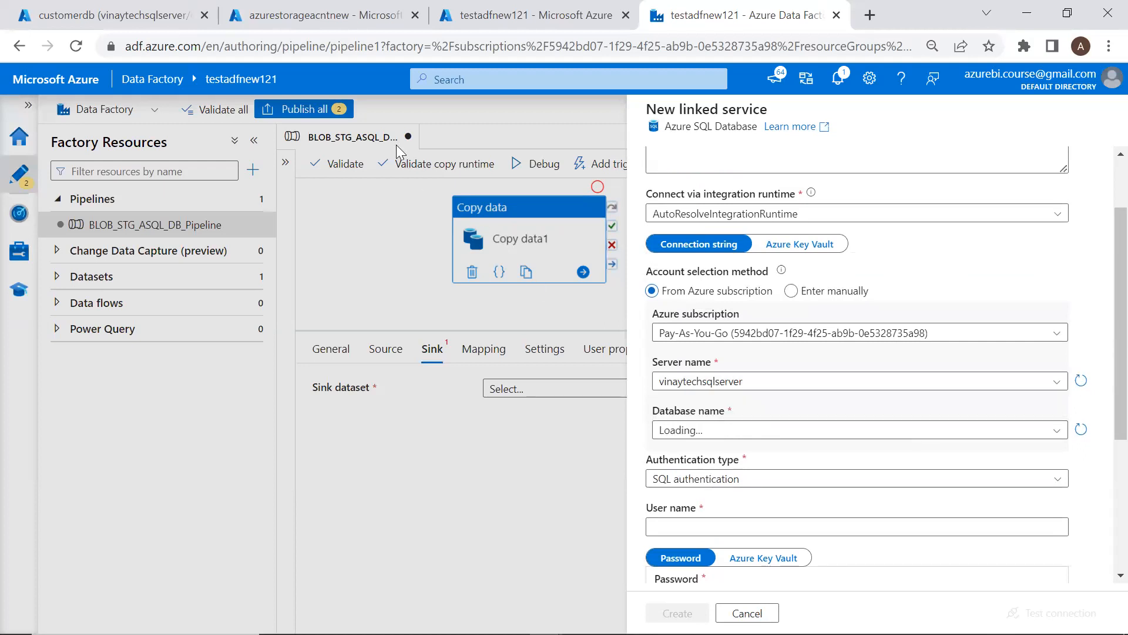
Check the customerdb database's overview page to confirm the server name
{"action": "left_click", "coordinate": [261, 24]}
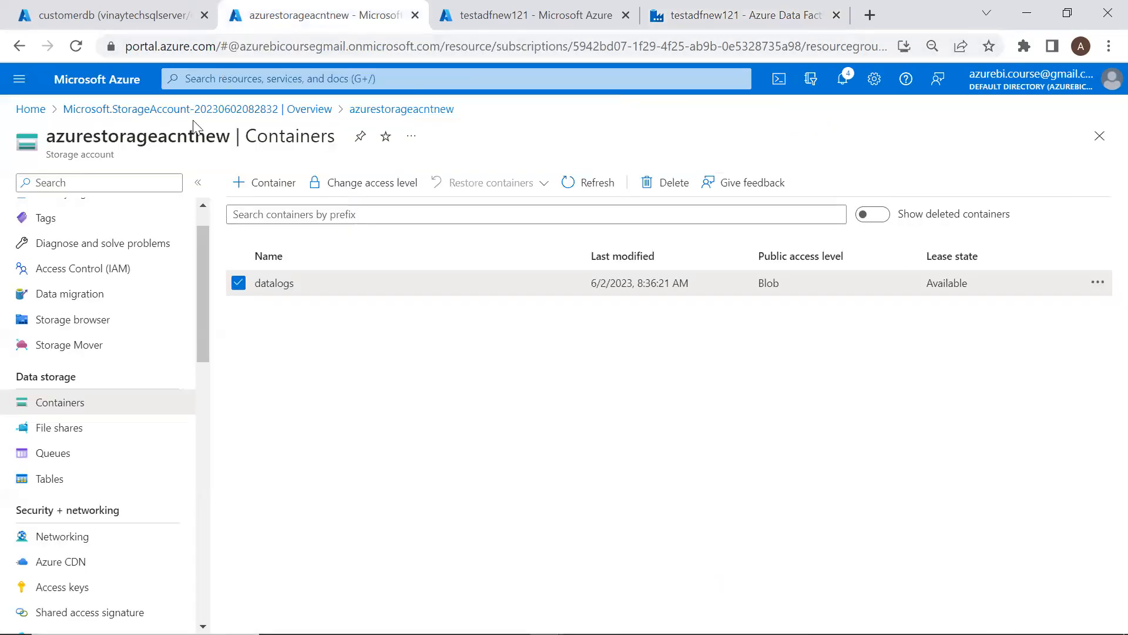
{"action": "left_click", "coordinate": [143, 26]}
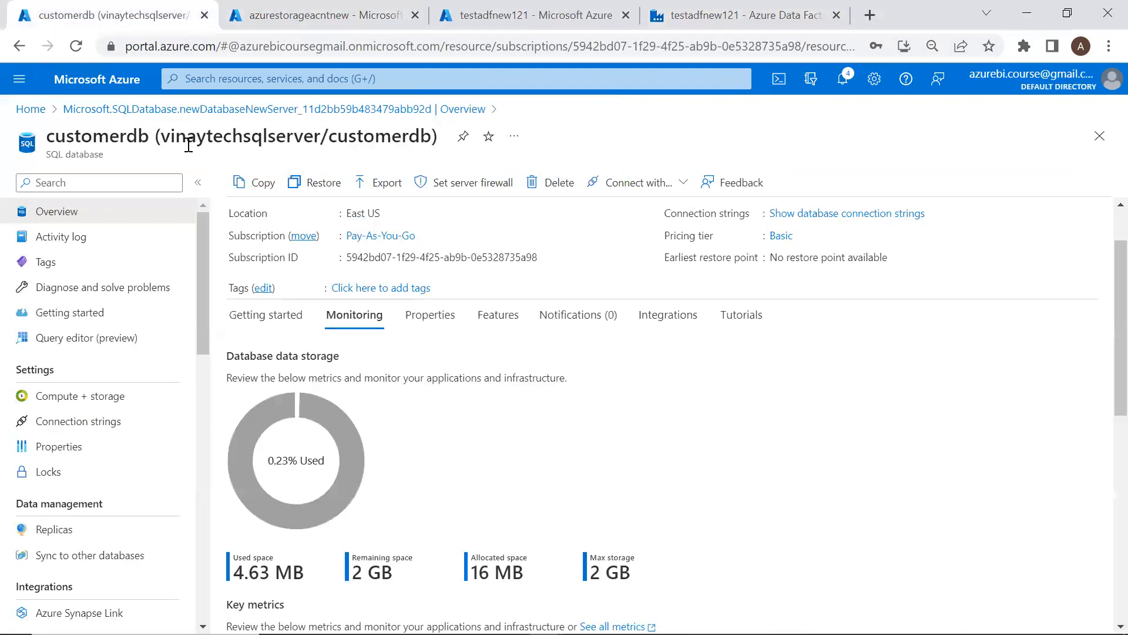
{"action": "left_click_drag", "start_coordinate": [165, 141], "coordinate": [427, 144]}
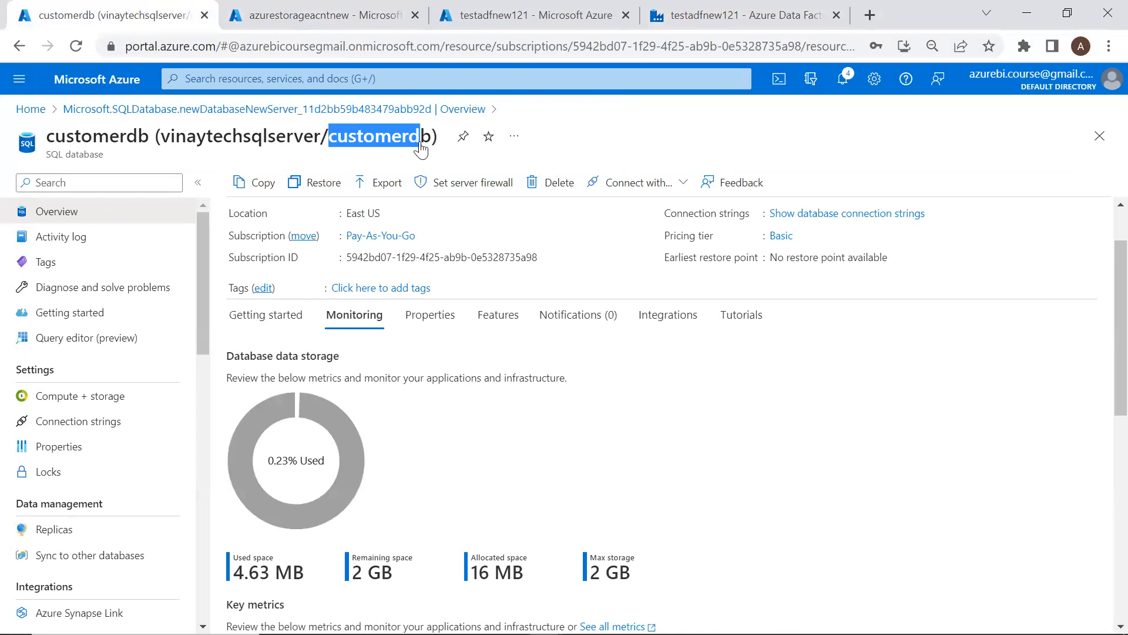
{"action": "key", "text": "ctrl+Tab"}
{"action": "key", "text": "ctrl+Tab"}
{"action": "key", "text": "ctrl+Tab"}
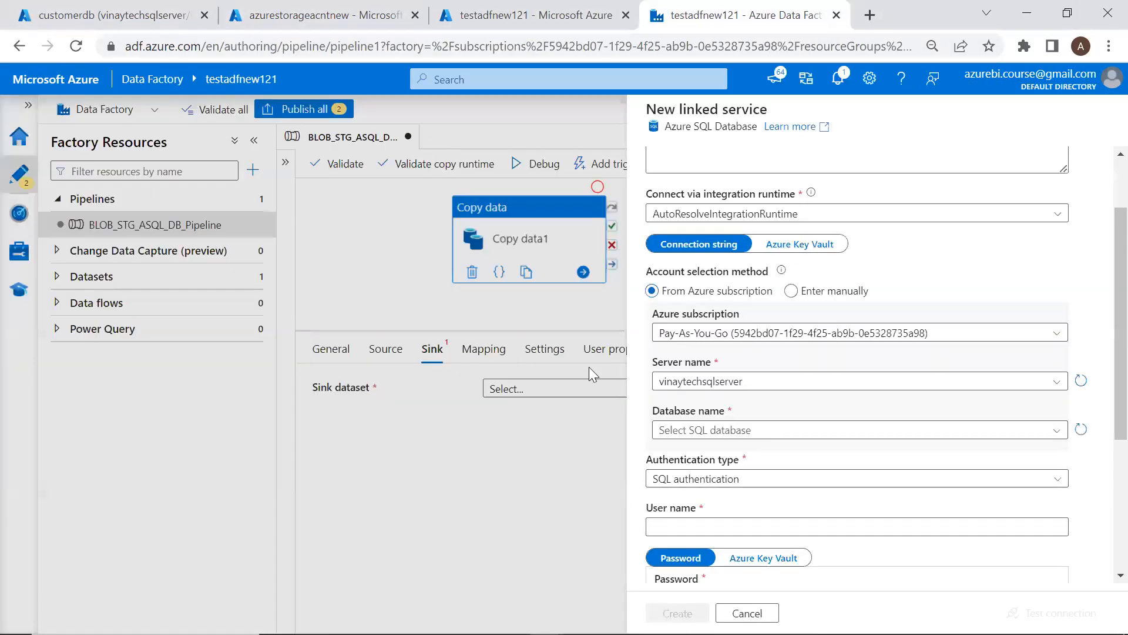
Select customerdb, enter the SQL login and password, test the connection, and create the service
{"action": "scroll", "coordinate": [705, 412], "scroll_direction": "down", "scroll_amount": 2}
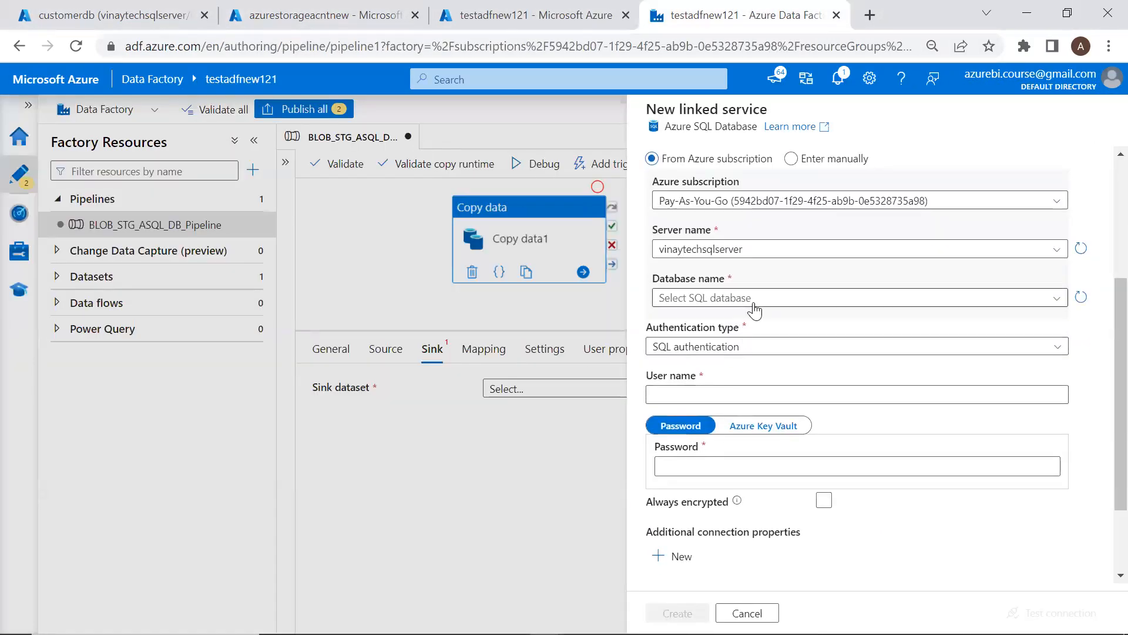
{"action": "left_click", "coordinate": [723, 300]}
{"action": "left_click", "coordinate": [685, 317]}
{"action": "left_click", "coordinate": [691, 392]}
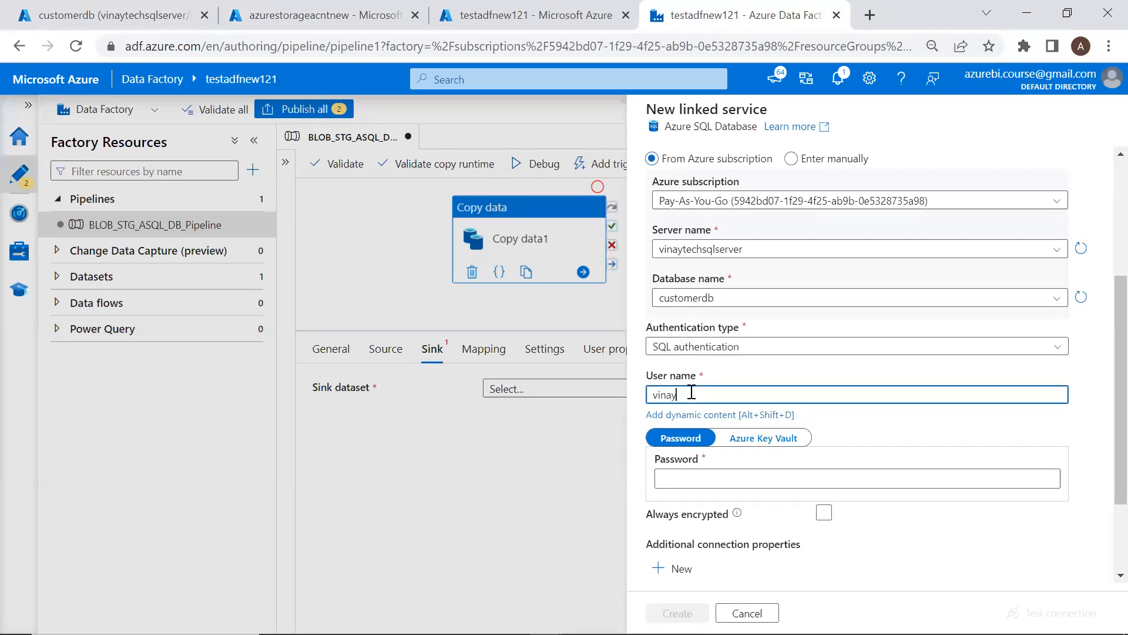
{"action": "type", "text": "vinaytechsqlserver"}
{"action": "left_click", "coordinate": [725, 478]}
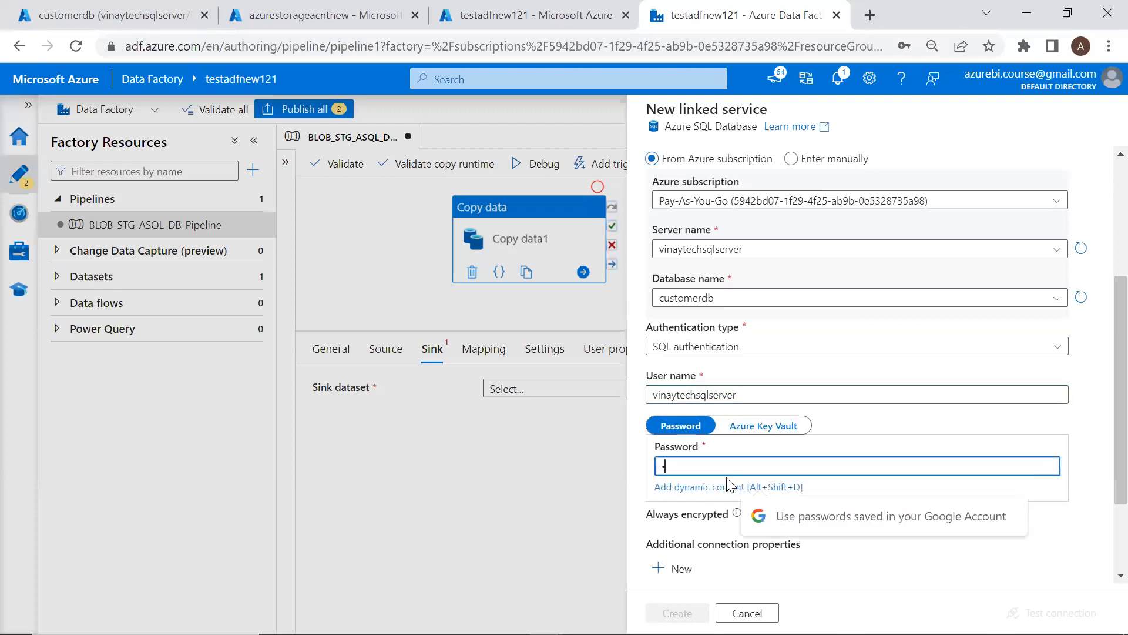
{"action": "type", "text": "****"}
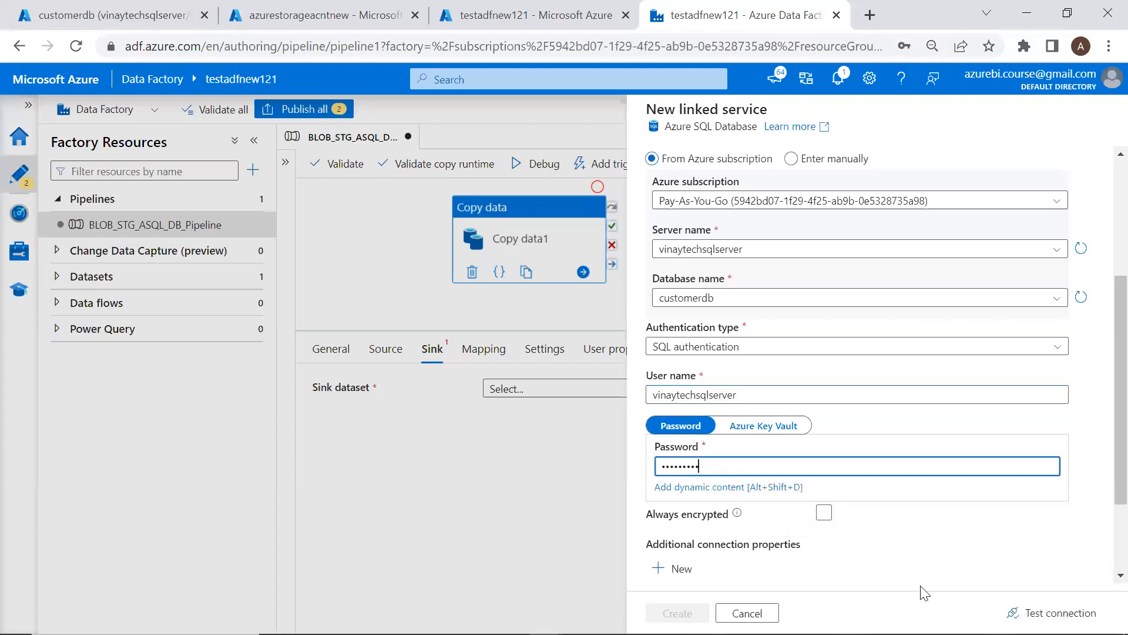
{"action": "left_click", "coordinate": [1006, 613]}
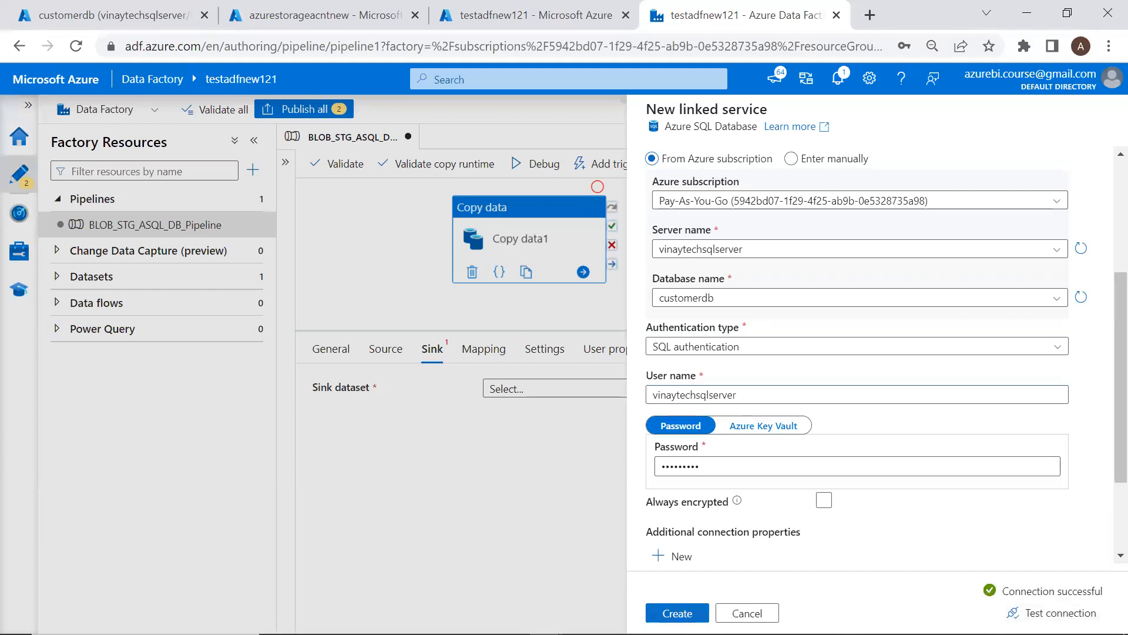
{"action": "left_click", "coordinate": [677, 613]}
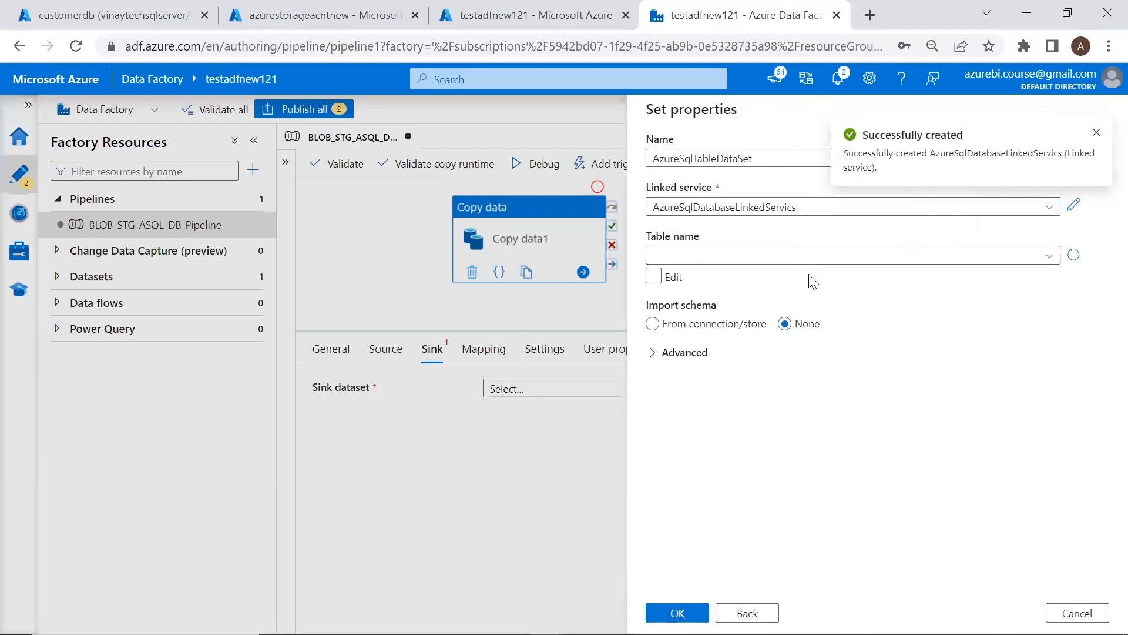
Look up the exact CusotmerData table name in the customerdb database in SSMS
{"action": "key", "text": "alt+Tab"}
{"action": "left_click", "coordinate": [37, 207]}
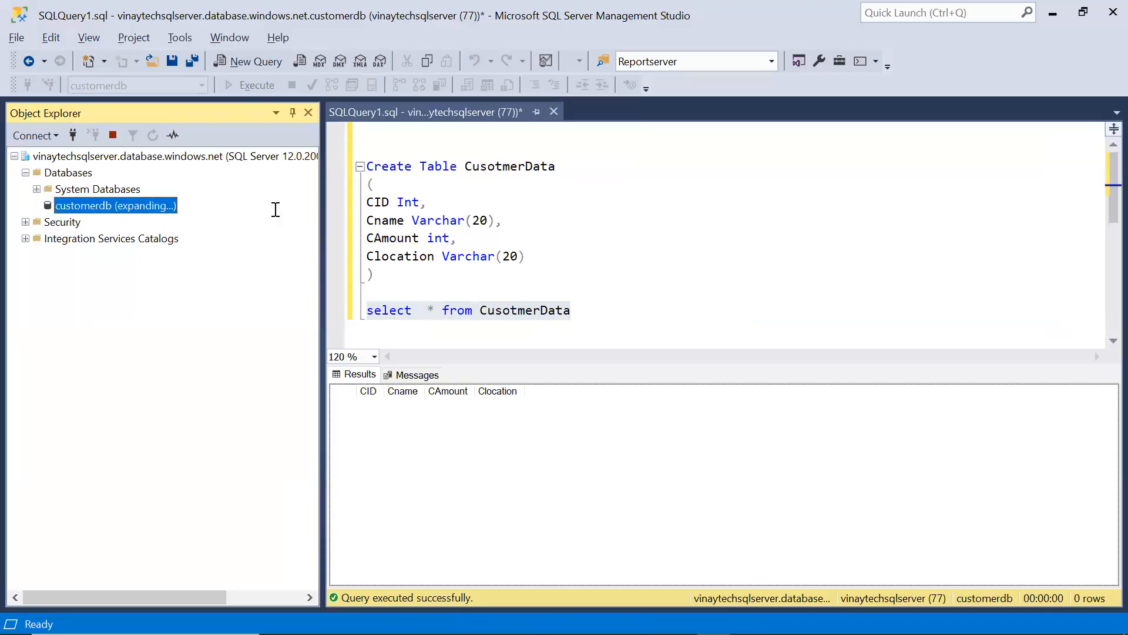
{"action": "double_click", "coordinate": [538, 169]}
Choose dbo.CusotmerData as the new sink dataset's table and confirm it
{"action": "key", "text": "alt+Tab"}
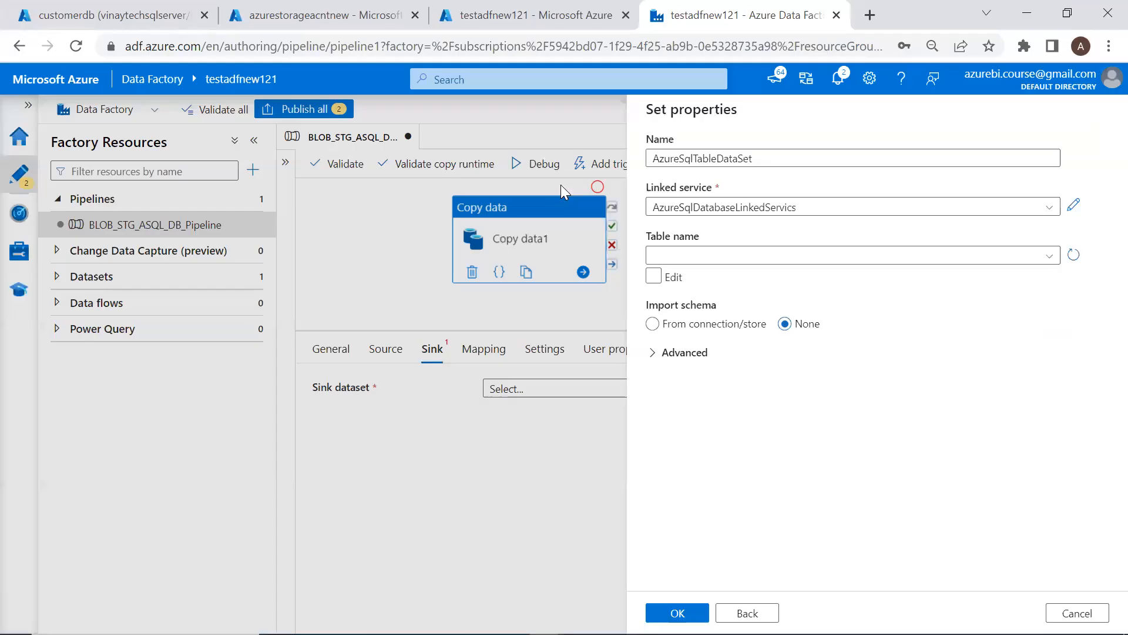
{"action": "left_click", "coordinate": [766, 257]}
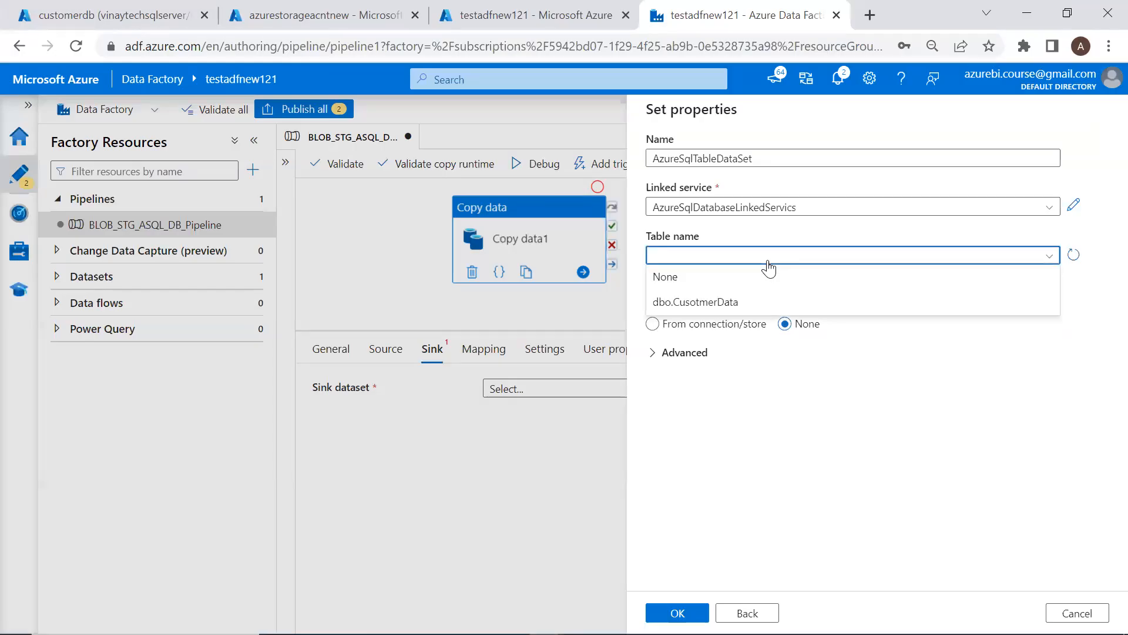
{"action": "left_click", "coordinate": [714, 304]}
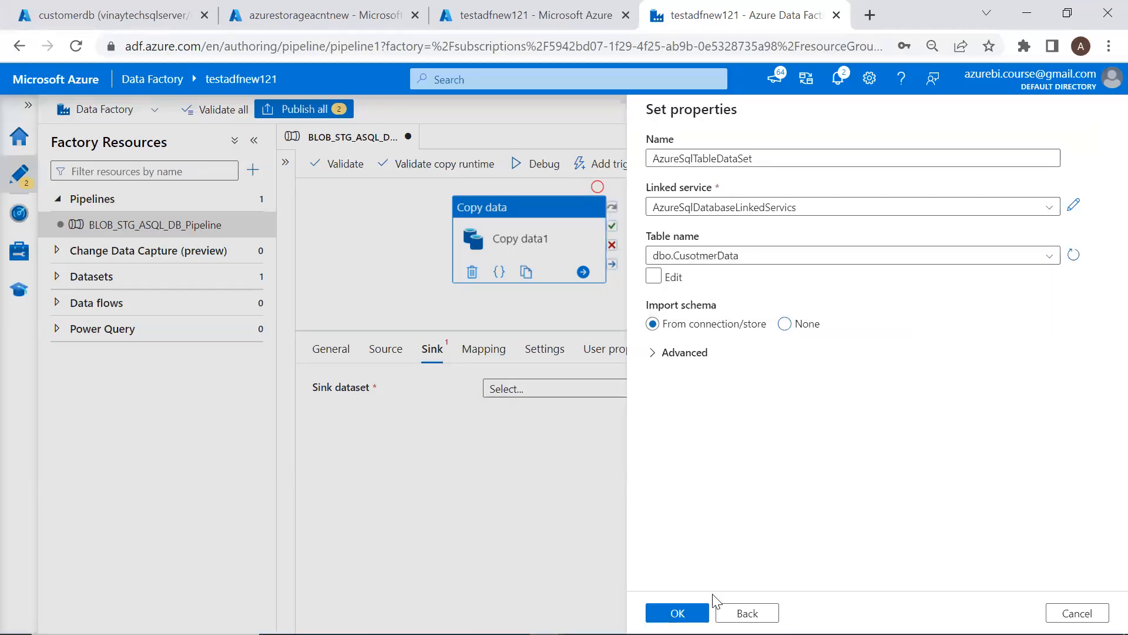
{"action": "left_click", "coordinate": [687, 613]}
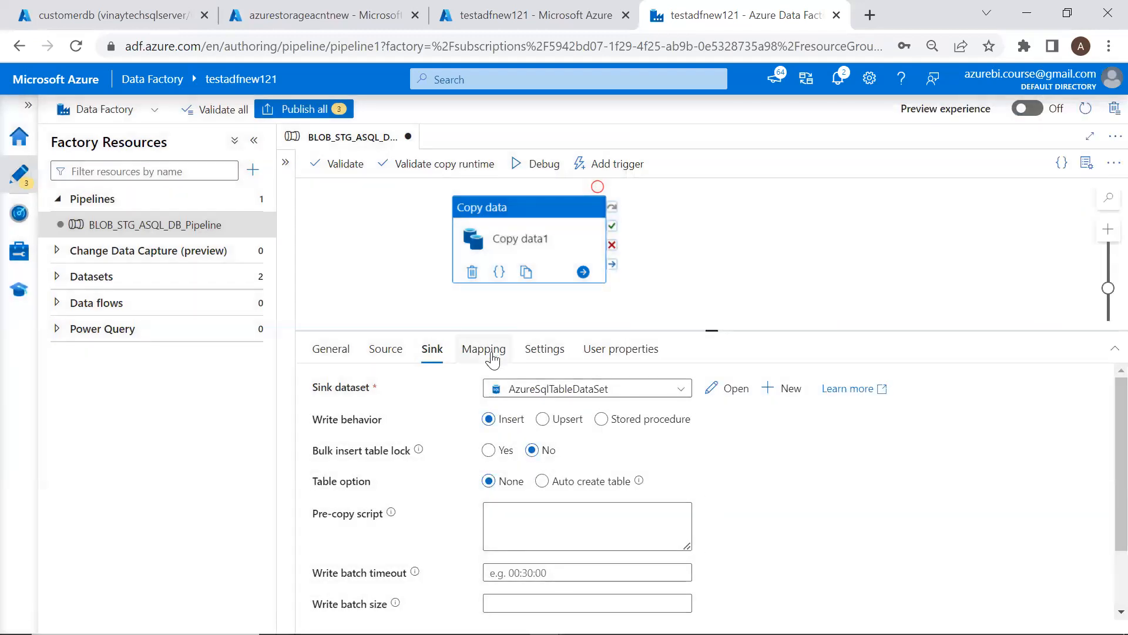
{"action": "left_click", "coordinate": [491, 354]}
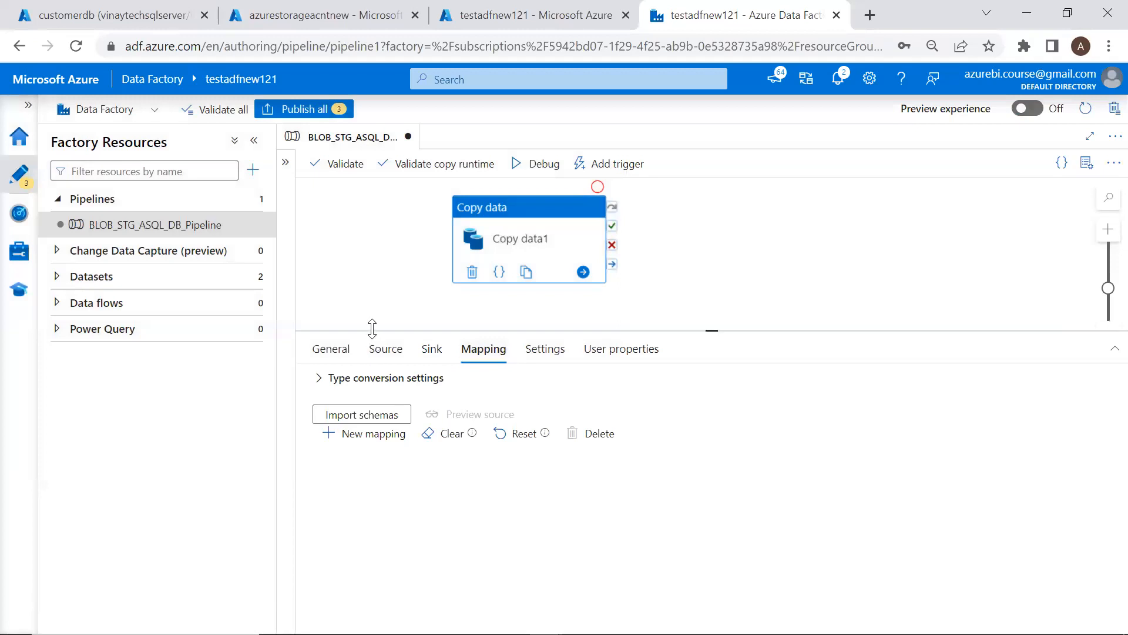
Import schemas so EID, EName, Esalary and Addres map to CID, Cname, CAmount and Clocation
{"action": "left_click", "coordinate": [386, 416]}
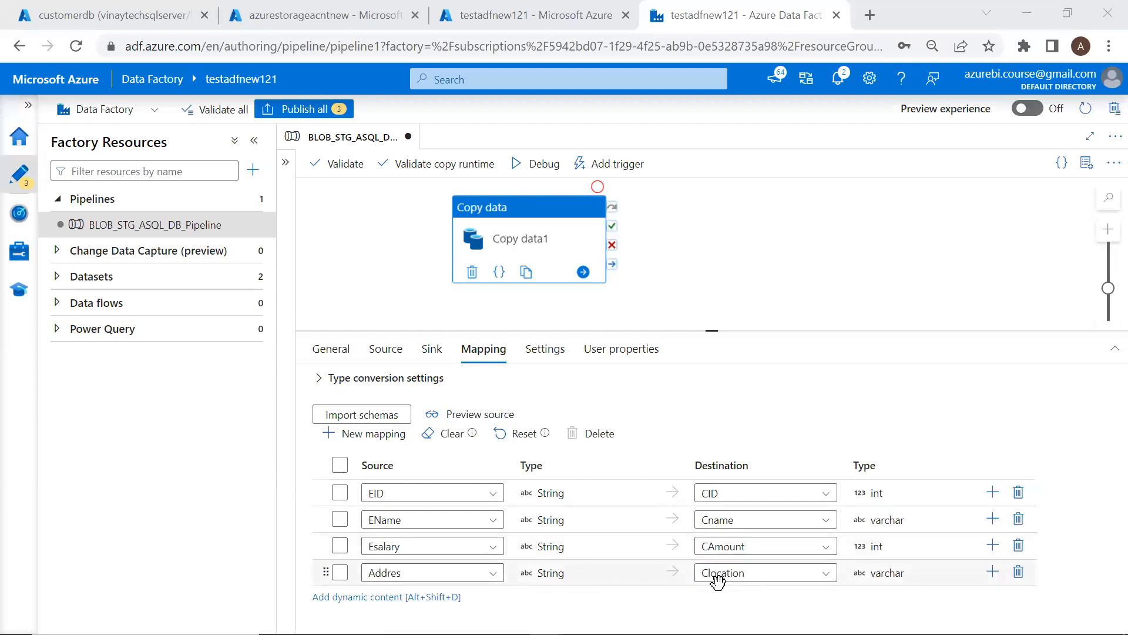
{"action": "left_click", "coordinate": [713, 271]}
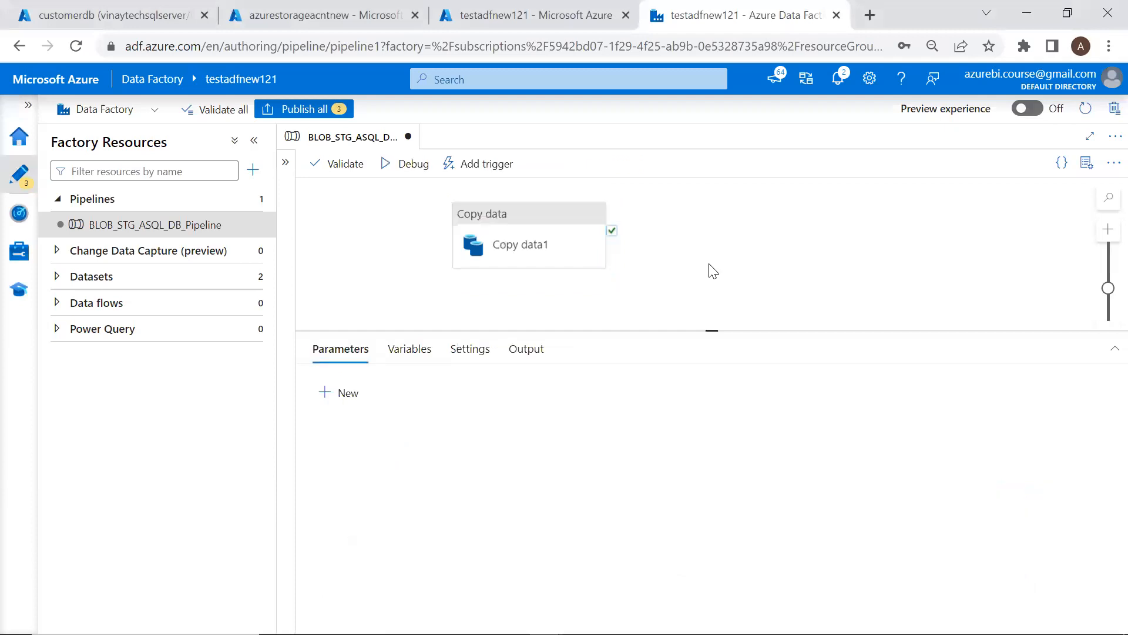
Validate the pipeline and start a debug run
{"action": "left_click", "coordinate": [347, 164]}
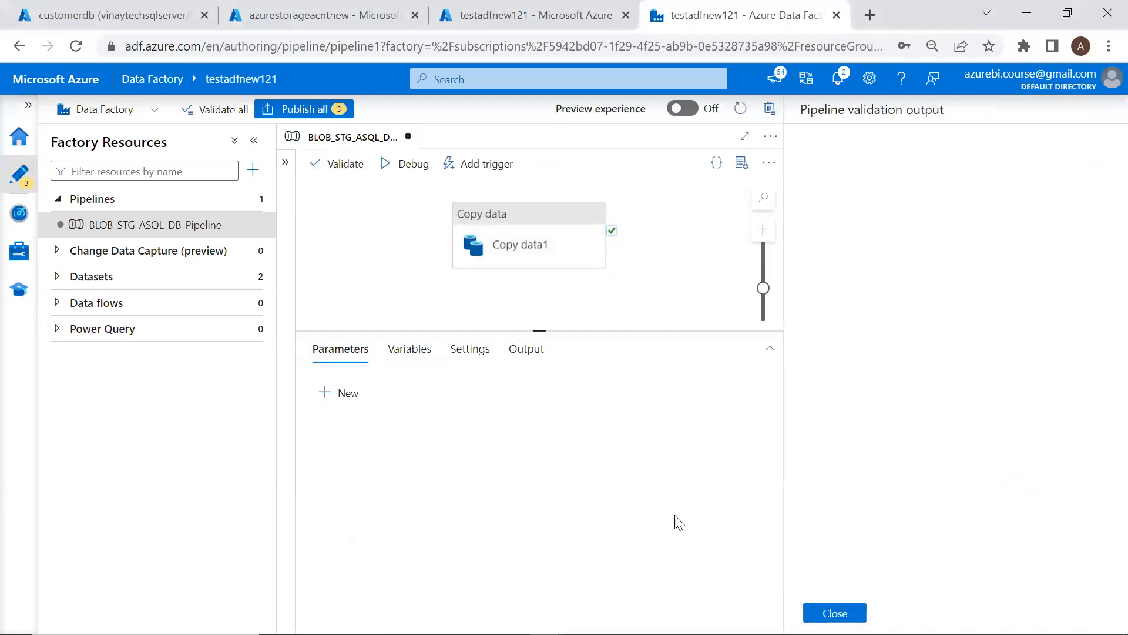
{"action": "left_click", "coordinate": [834, 614]}
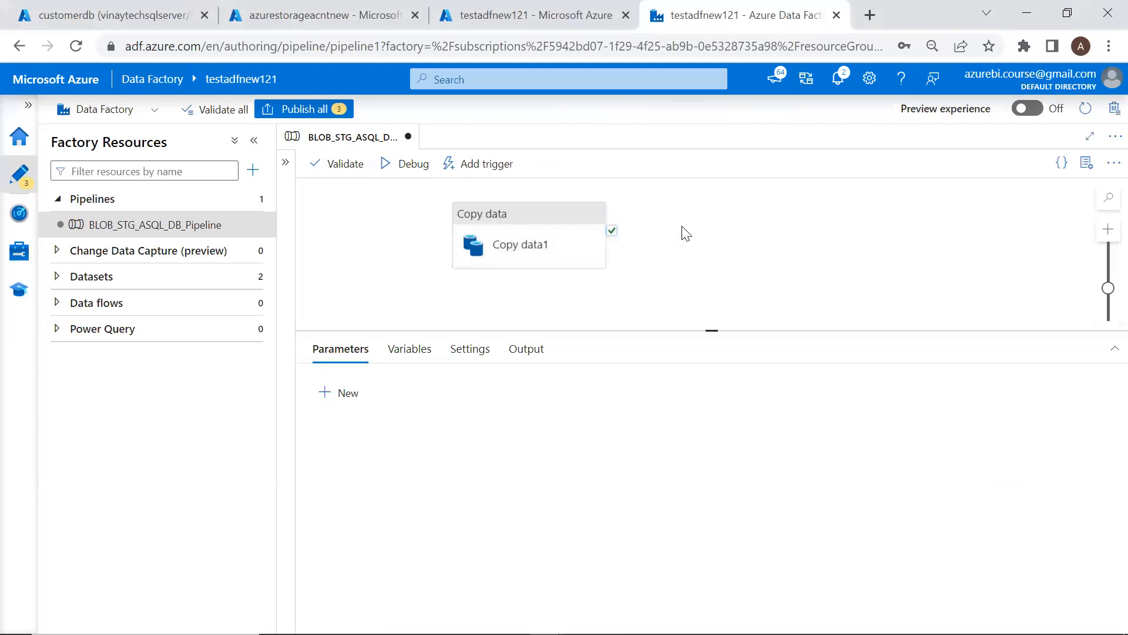
{"action": "left_click", "coordinate": [407, 165]}
{"action": "key", "text": "alt+Tab"}
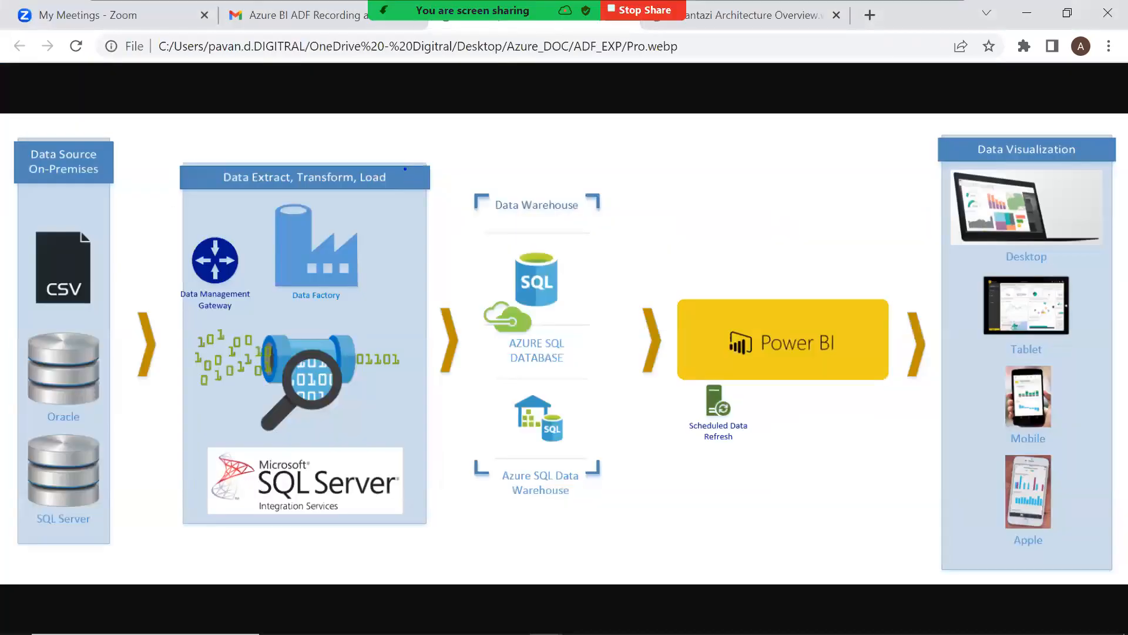
Annotate the Pro.webp diagram with arrows from the CSV source through Data Factory to Azure SQL Database
{"action": "left_click_drag", "start_coordinate": [297, 225], "coordinate": [144, 265]}
{"action": "mouse_move", "coordinate": [310, 252]}
{"action": "left_mouse_down"}
{"action": "mouse_move", "coordinate": [456, 303]}
{"action": "mouse_move", "coordinate": [422, 328]}
{"action": "left_mouse_up"}
{"action": "left_click_drag", "start_coordinate": [434, 283], "coordinate": [463, 303]}
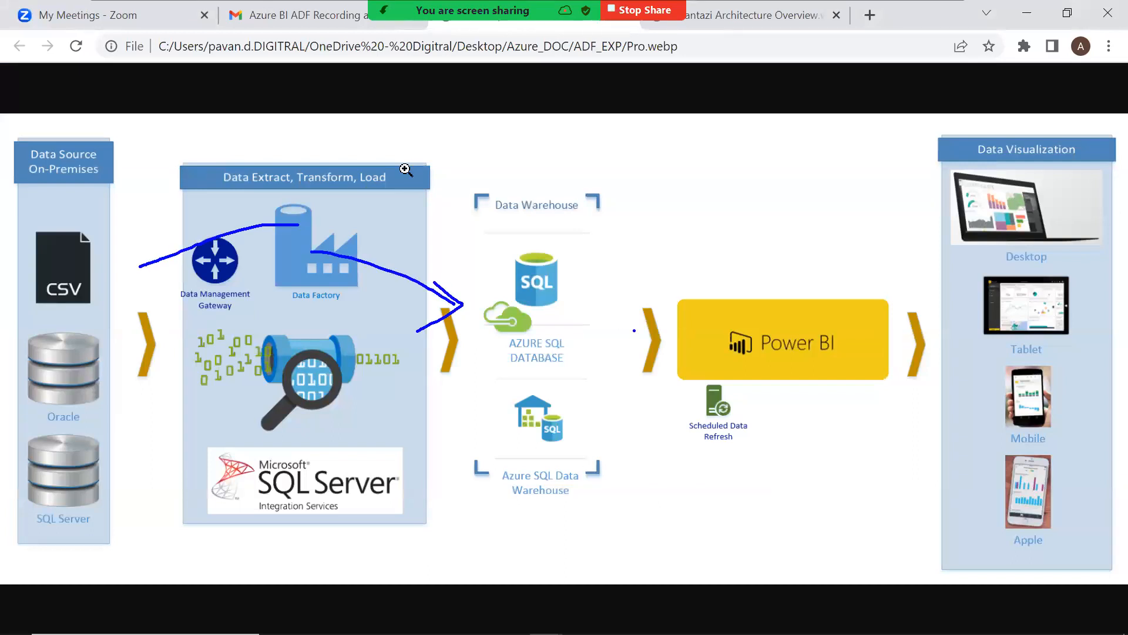
{"action": "key", "text": "alt+Tab"}
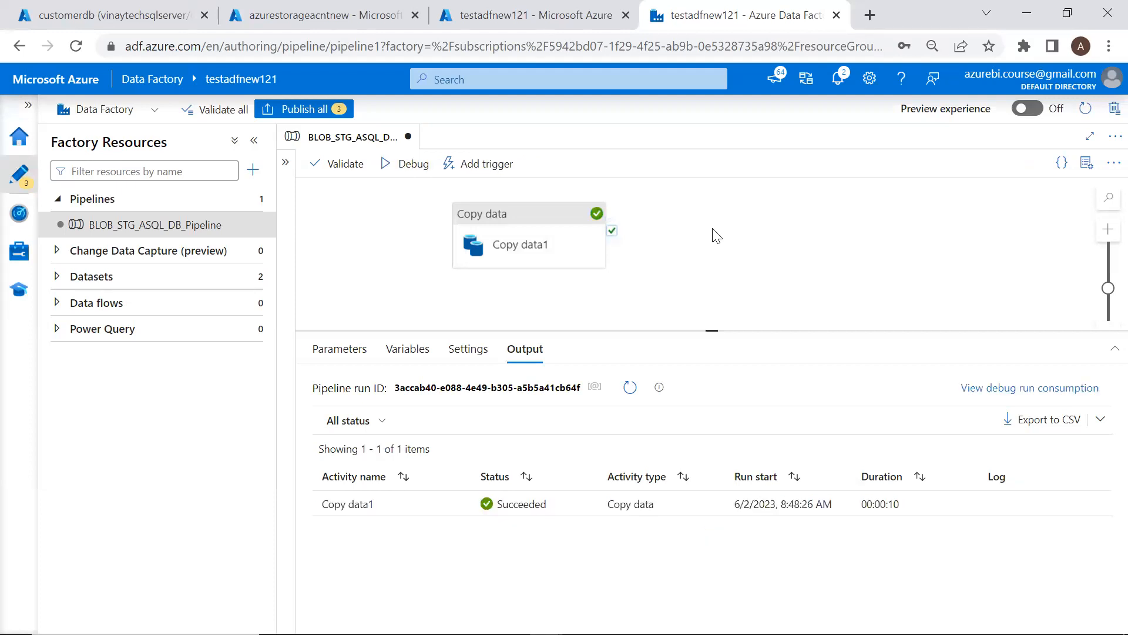
Open the Copy data1 run details and mark the source, destination, 25 rows, 00:00:07 duration and 4 DIUs
{"action": "mouse_move", "coordinate": [464, 506]}
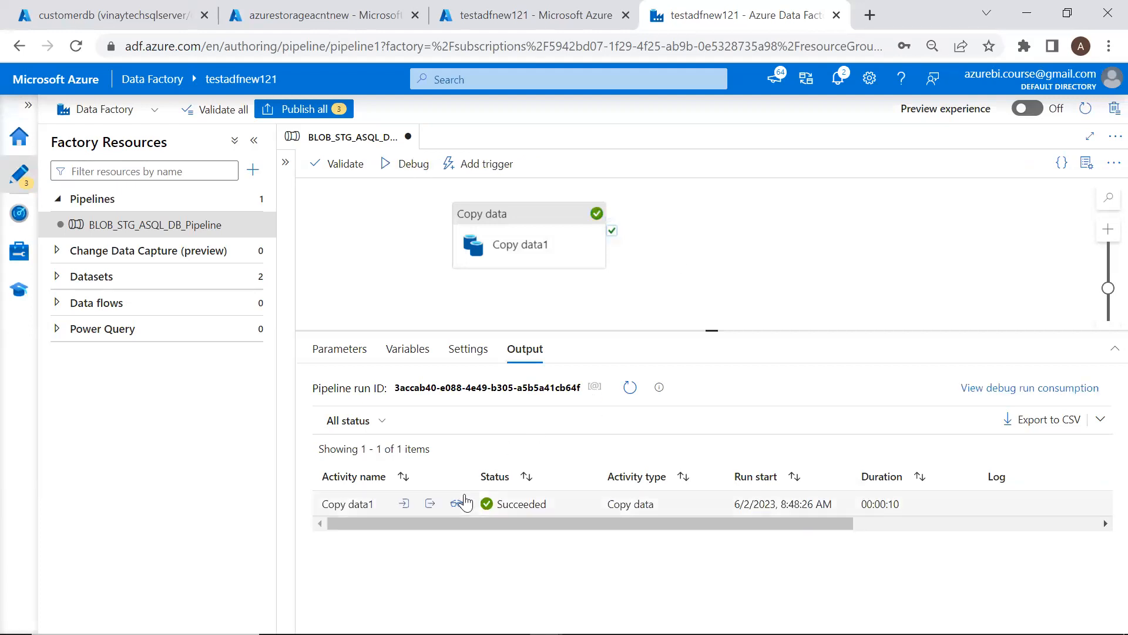
{"action": "left_click", "coordinate": [462, 505]}
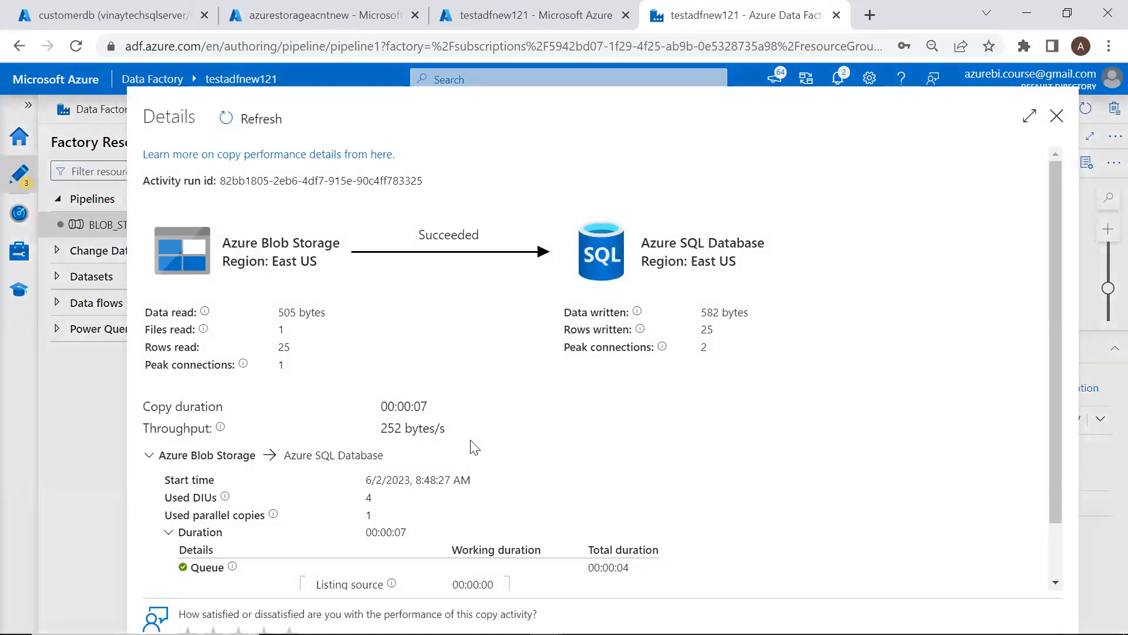
{"action": "mouse_move", "coordinate": [304, 181]}
{"action": "left_mouse_down"}
{"action": "mouse_move", "coordinate": [266, 212]}
{"action": "mouse_move", "coordinate": [318, 226]}
{"action": "left_mouse_up"}
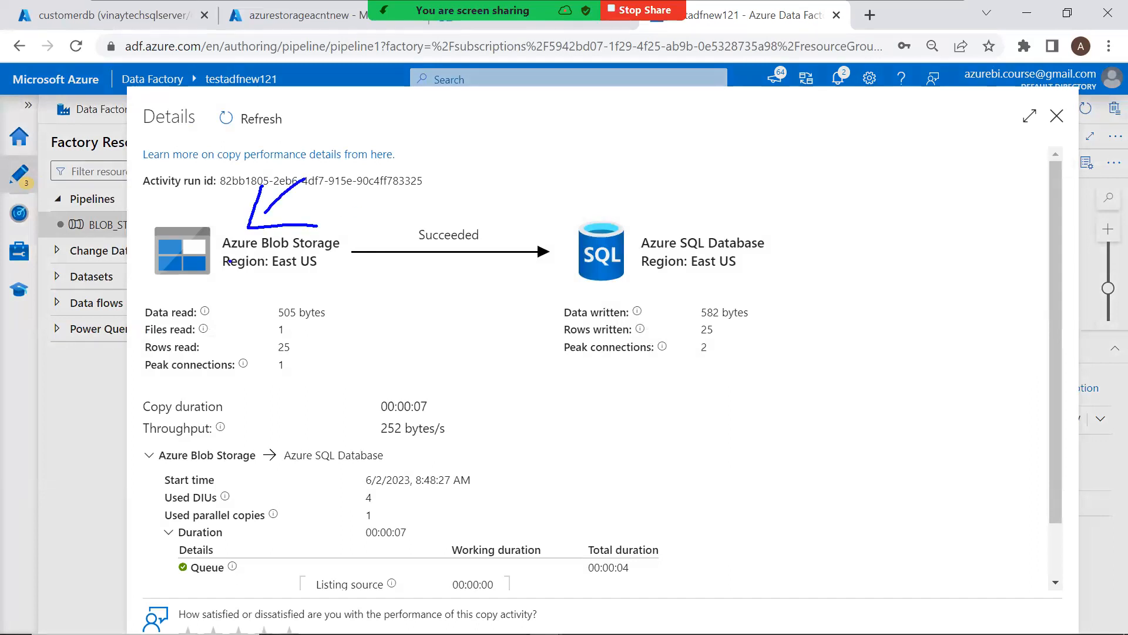
{"action": "mouse_move", "coordinate": [537, 166]}
{"action": "left_mouse_down"}
{"action": "mouse_move", "coordinate": [577, 203]}
{"action": "mouse_move", "coordinate": [594, 186]}
{"action": "left_mouse_up"}
{"action": "mouse_move", "coordinate": [702, 317]}
{"action": "left_mouse_down"}
{"action": "mouse_move", "coordinate": [692, 327]}
{"action": "mouse_move", "coordinate": [720, 335]}
{"action": "mouse_move", "coordinate": [706, 317]}
{"action": "left_mouse_up"}
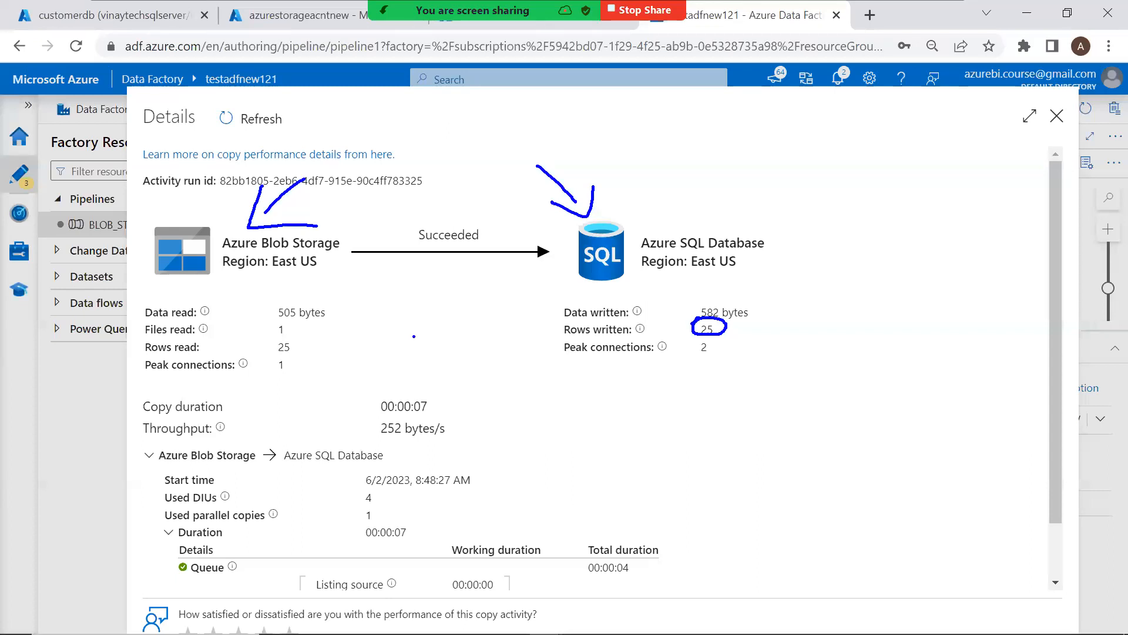
{"action": "mouse_move", "coordinate": [284, 322]}
{"action": "left_mouse_down"}
{"action": "mouse_move", "coordinate": [301, 346]}
{"action": "mouse_move", "coordinate": [290, 333]}
{"action": "left_mouse_up"}
{"action": "mouse_move", "coordinate": [390, 379]}
{"action": "left_mouse_down"}
{"action": "mouse_move", "coordinate": [369, 387]}
{"action": "mouse_move", "coordinate": [393, 421]}
{"action": "mouse_move", "coordinate": [444, 386]}
{"action": "mouse_move", "coordinate": [382, 379]}
{"action": "left_mouse_up"}
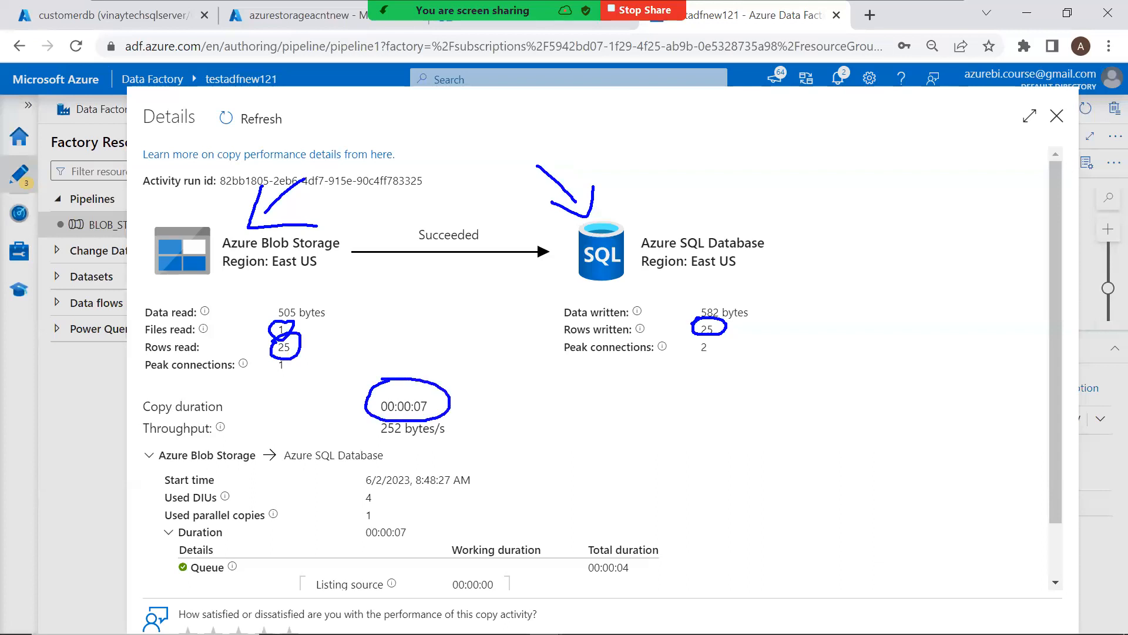
{"action": "mouse_move", "coordinate": [371, 490]}
{"action": "left_mouse_down"}
{"action": "mouse_move", "coordinate": [363, 509]}
{"action": "mouse_move", "coordinate": [369, 483]}
{"action": "left_mouse_up"}
Select the 'select * from CusotmerData' query in SQL Server Management Studio
{"action": "key", "text": "alt+Tab"}
{"action": "key", "text": "Tab"}
{"action": "key", "text": "Tab"}
{"action": "key", "text": "Tab"}
{"action": "left_click_drag", "start_coordinate": [622, 312], "coordinate": [360, 323]}
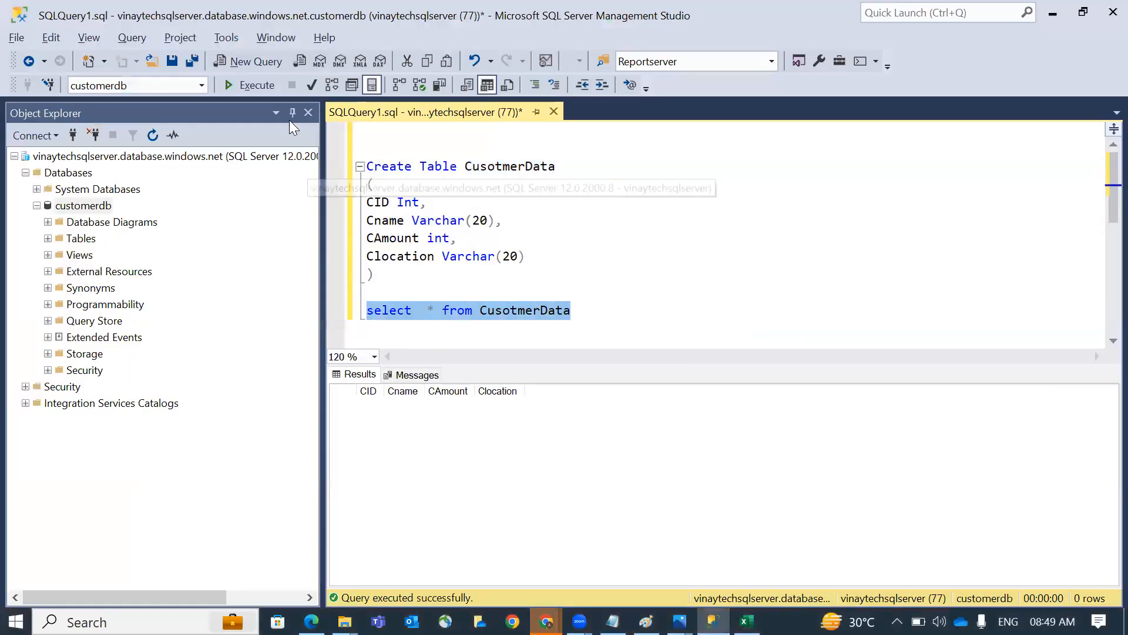
Run 'select * from CusotmerData' to list the 25 copied rows and clear the asterisk
{"action": "left_click", "coordinate": [251, 86]}
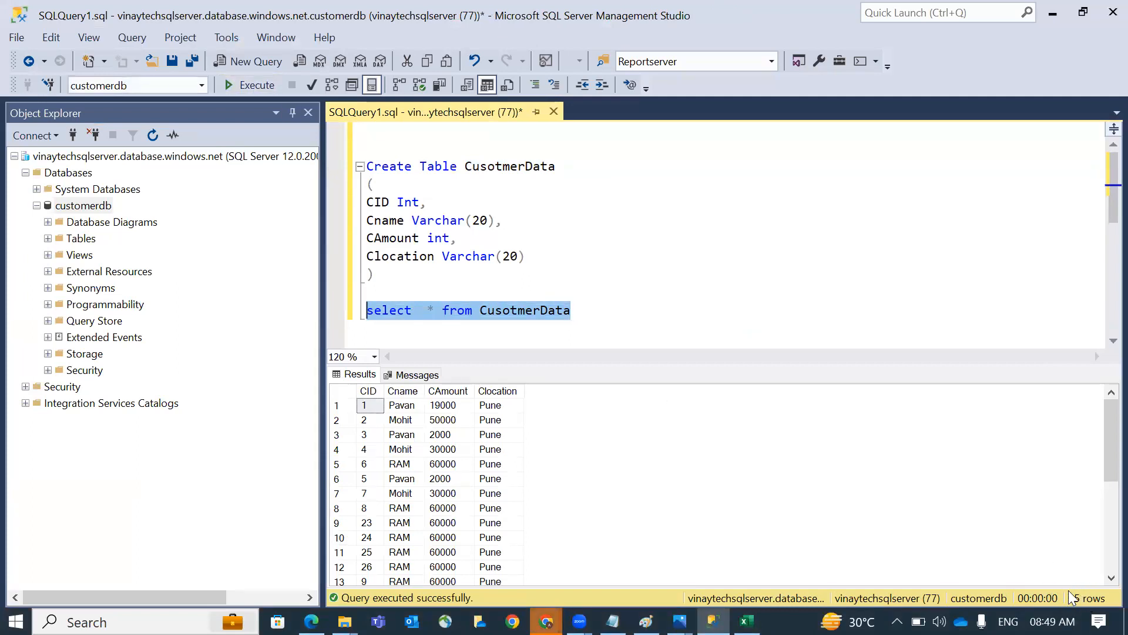
{"action": "left_click", "coordinate": [435, 310]}
{"action": "key", "text": "BackSpace"}
Rewrite the query as 'select MAX(CAmount) as MaxAmount from CusotmerData' and run it
{"action": "type", "text": "Max()"}
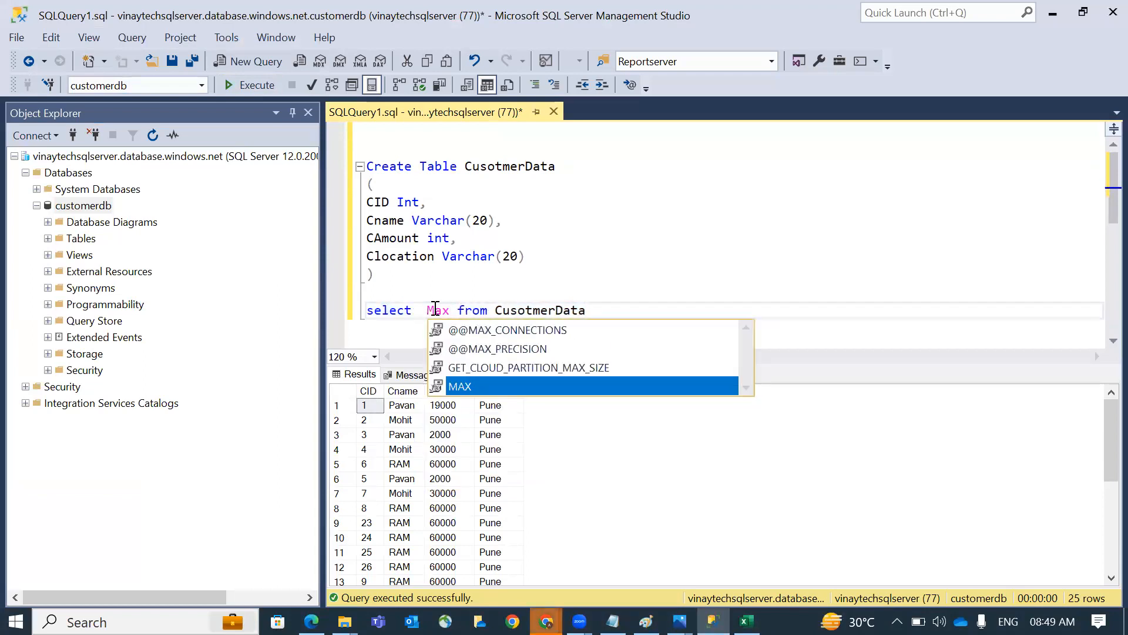
{"action": "key", "text": "Left"}
{"action": "type", "text": "CAmount"}
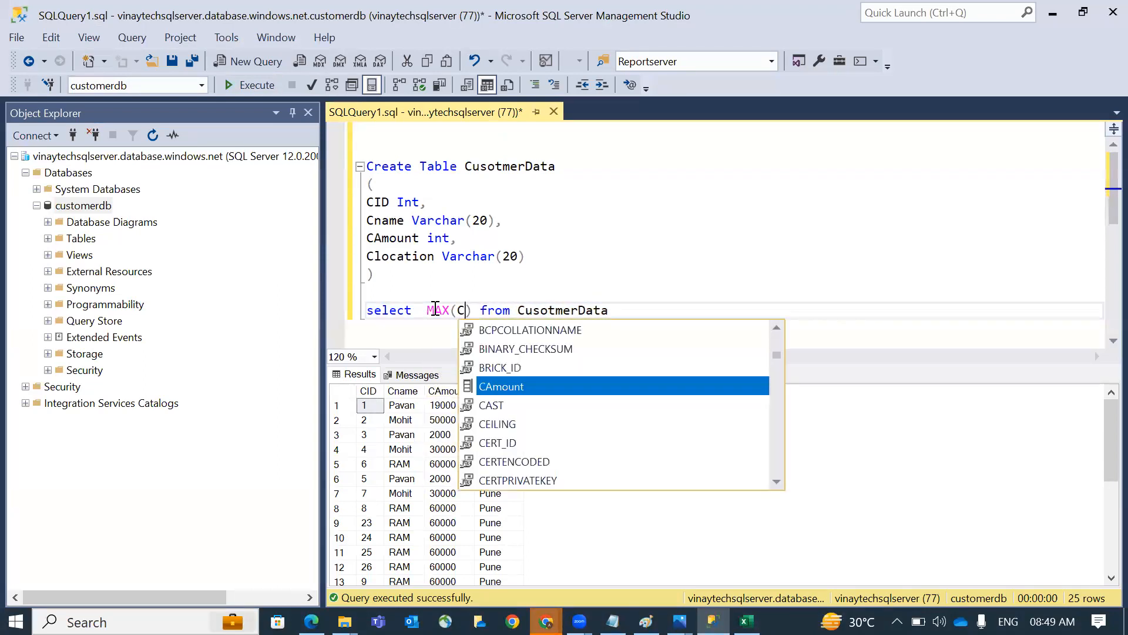
{"action": "key", "text": "Tab"}
{"action": "key", "text": "Right"}
{"action": "type", "text": "as Max"}
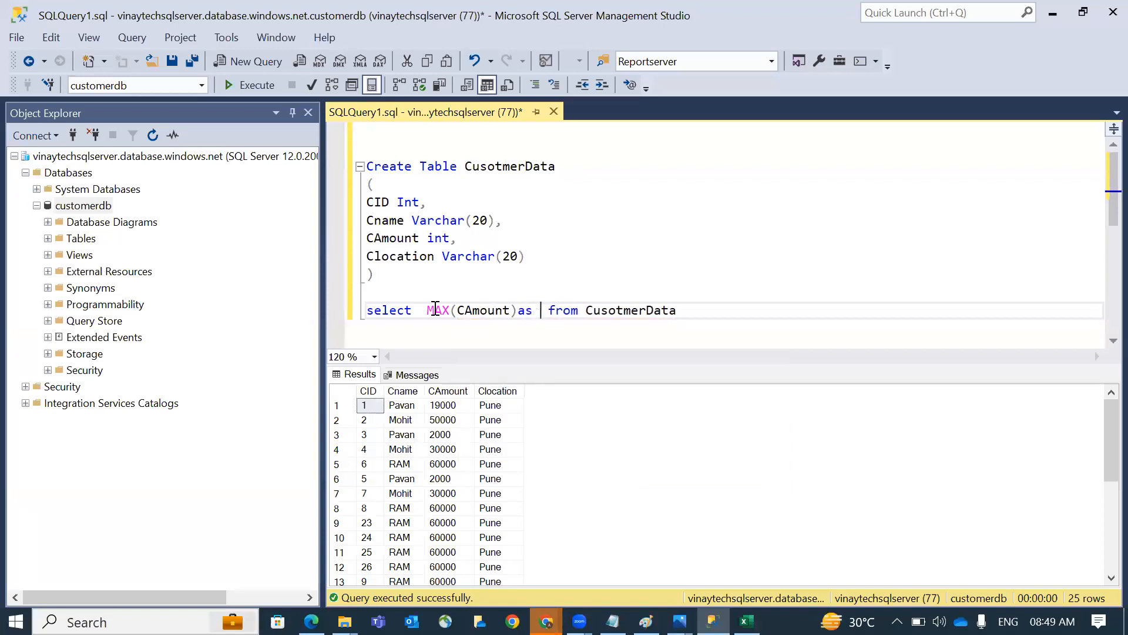
{"action": "type", "text": "Amount"}
{"action": "key", "text": "Home"}
{"action": "key", "text": "shift+End"}
{"action": "key", "text": "F5"}
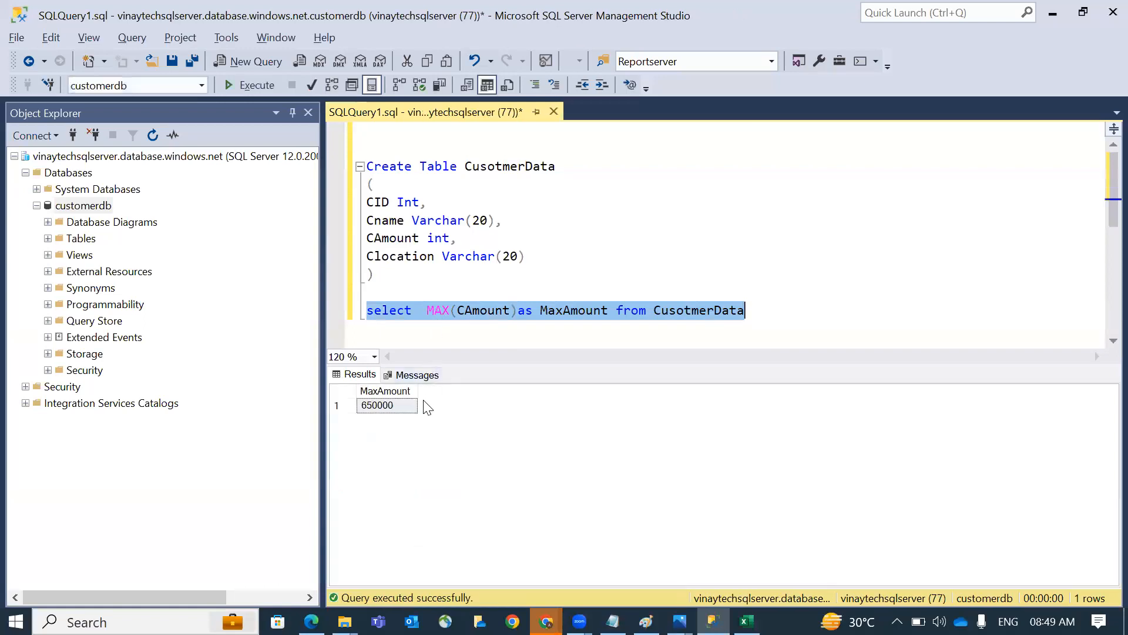
Highlight the MaxAmount result 650000 and annotate the query with arrows to customerdb and the results
{"action": "left_click", "coordinate": [378, 406]}
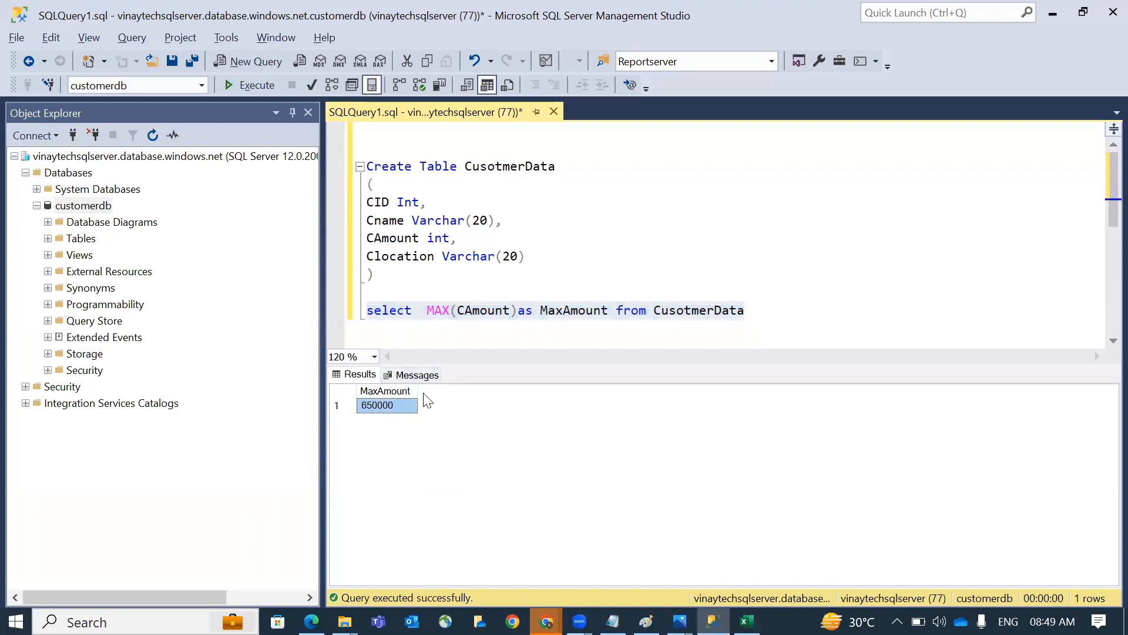
{"action": "left_click", "coordinate": [438, 308]}
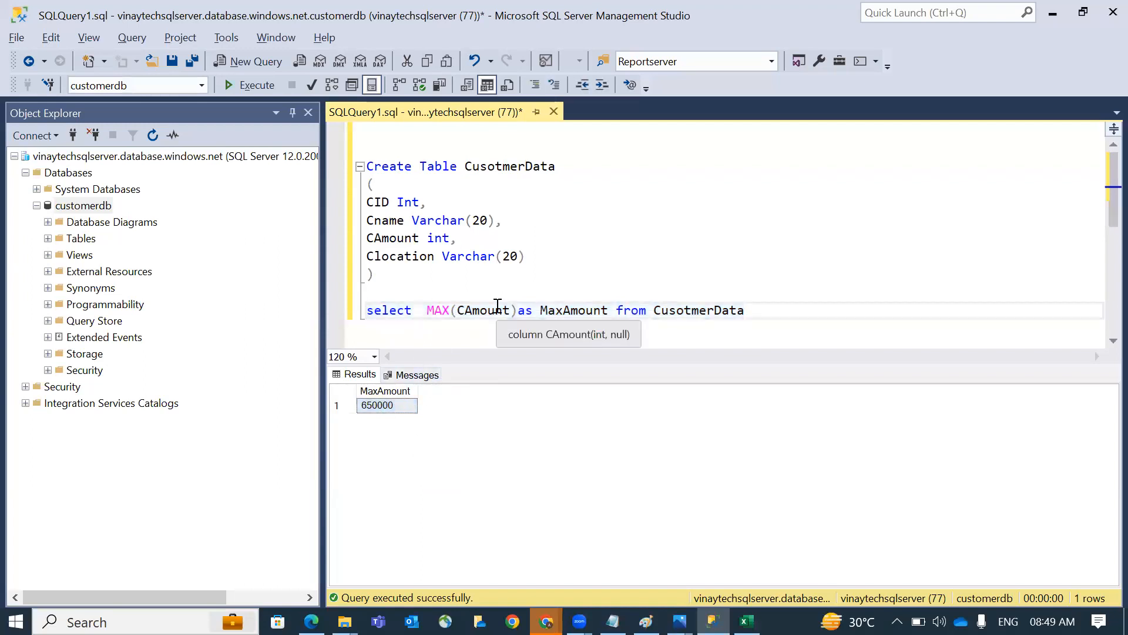
{"action": "left_click_drag", "start_coordinate": [366, 310], "coordinate": [736, 345]}
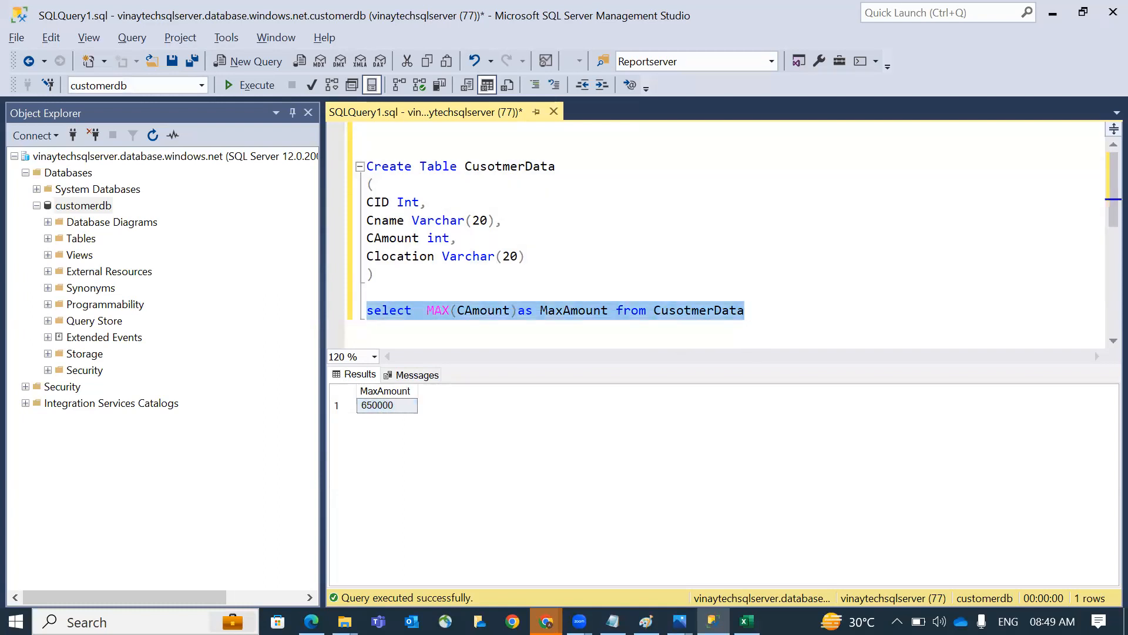
{"action": "key", "text": "ctrl+2"}
{"action": "mouse_move", "coordinate": [405, 299]}
{"action": "left_mouse_down"}
{"action": "mouse_move", "coordinate": [140, 200]}
{"action": "mouse_move", "coordinate": [331, 342]}
{"action": "left_mouse_up"}
{"action": "mouse_move", "coordinate": [307, 344]}
{"action": "left_mouse_down"}
{"action": "mouse_move", "coordinate": [347, 353]}
{"action": "mouse_move", "coordinate": [330, 308]}
{"action": "left_mouse_up"}
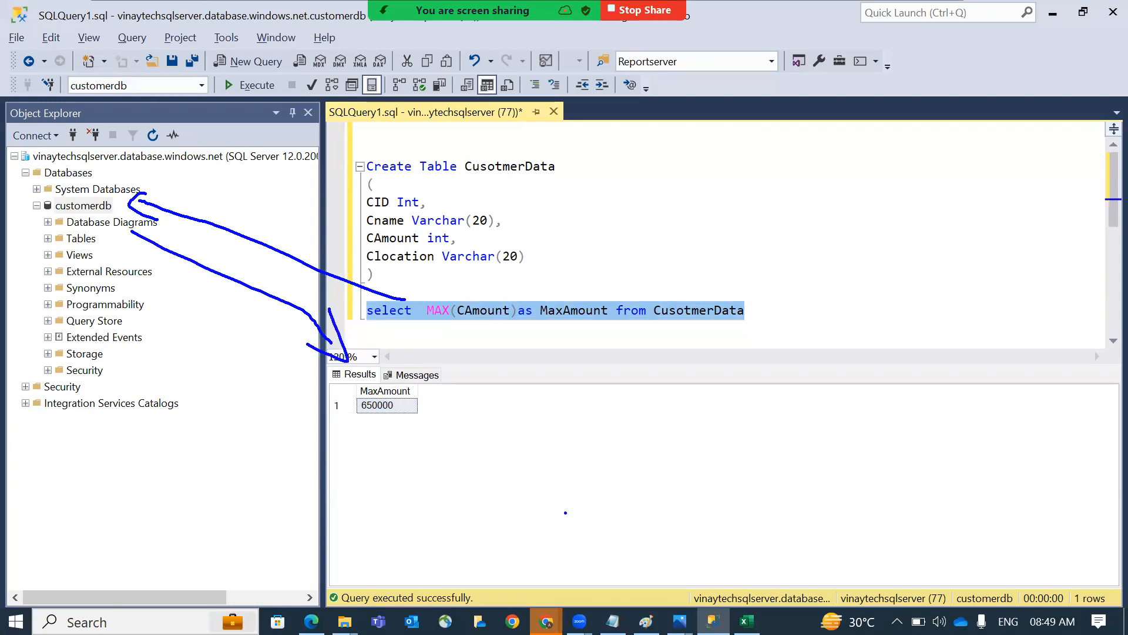
{"action": "key", "text": "alt+Tab"}
{"action": "key", "text": "alt+Tab"}
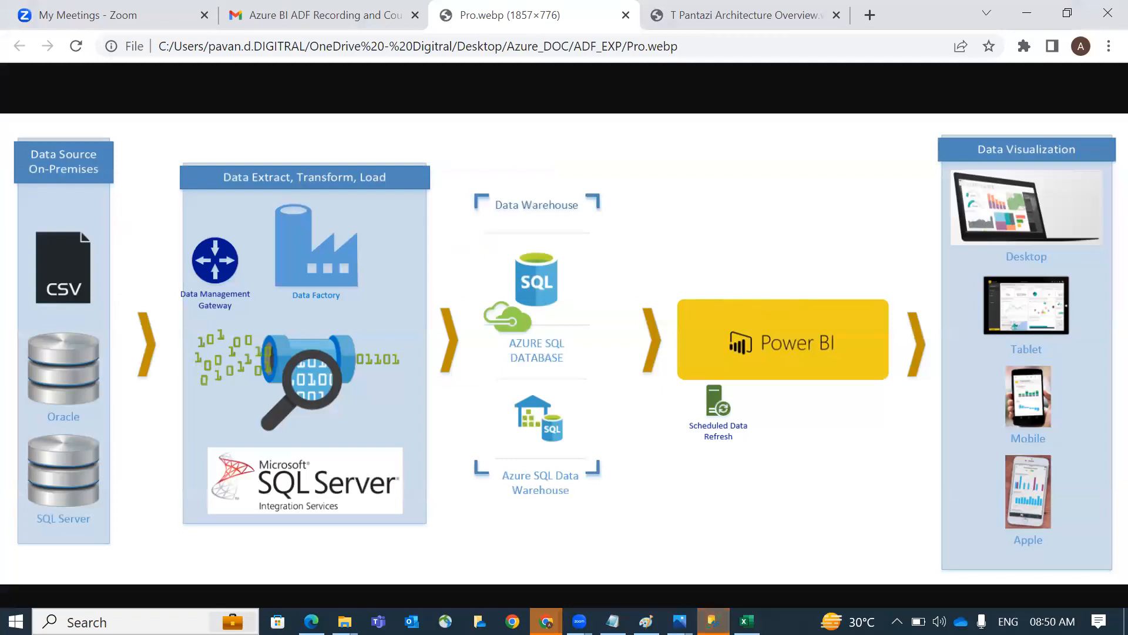
Draw an arrow from Power BI to Azure SQL Database and underline Scheduled Data Refresh
{"action": "key", "text": "ctrl+2"}
{"action": "mouse_move", "coordinate": [779, 299]}
{"action": "left_mouse_down"}
{"action": "mouse_move", "coordinate": [603, 287]}
{"action": "mouse_move", "coordinate": [605, 272]}
{"action": "mouse_move", "coordinate": [605, 295]}
{"action": "left_mouse_up"}
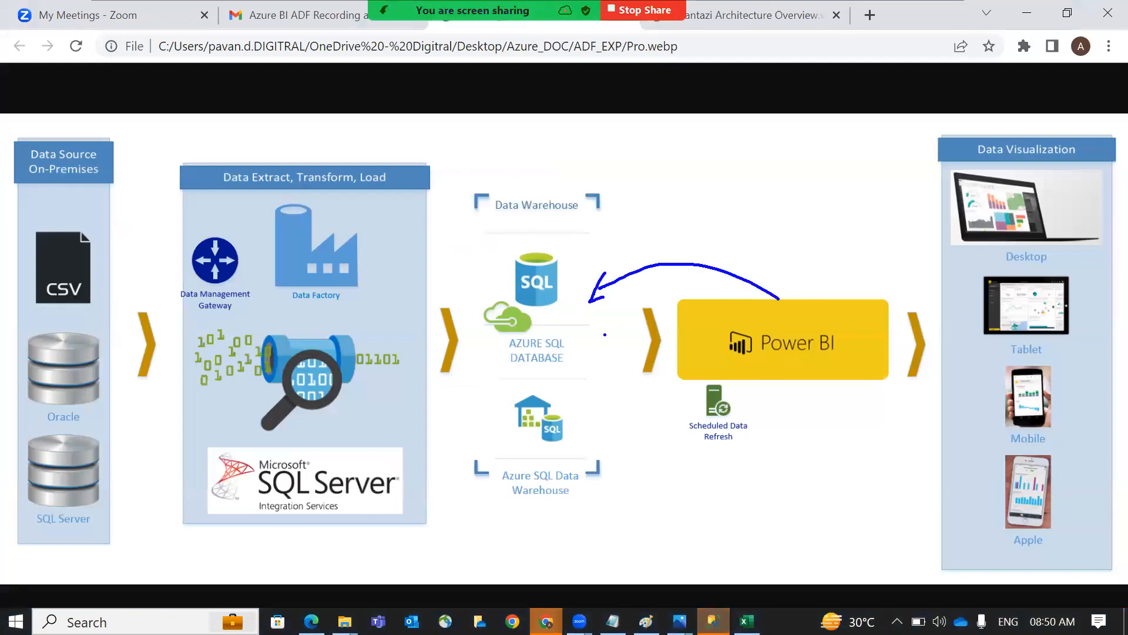
{"action": "left_click_drag", "start_coordinate": [781, 469], "coordinate": [633, 434]}
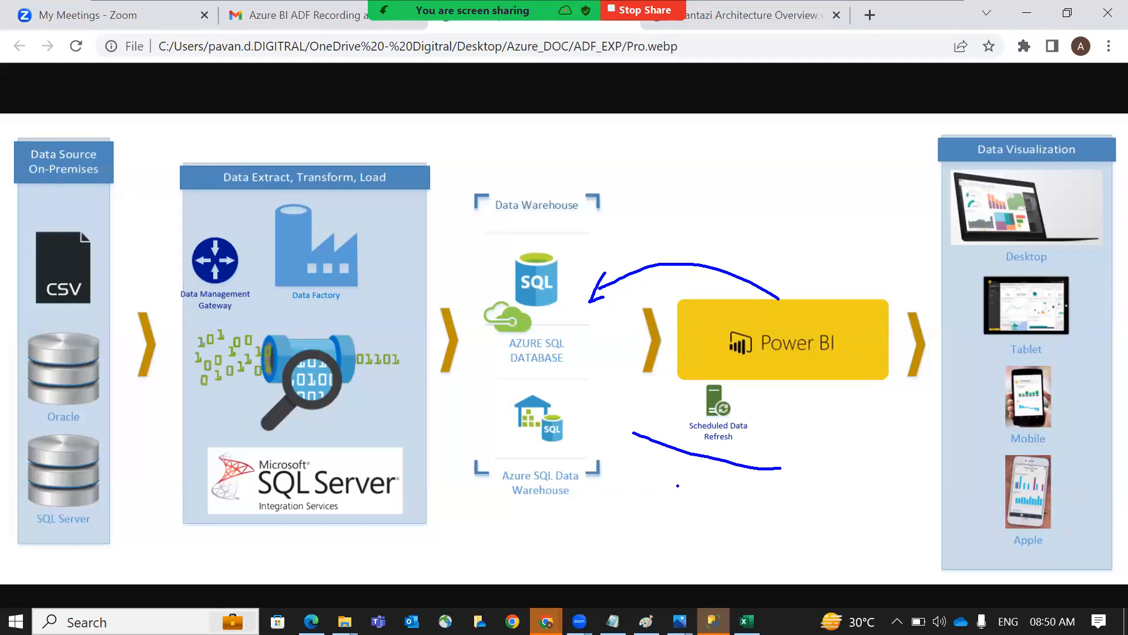
Bring the ADF_Flow.png diagram to the front in Photos
{"action": "key", "text": "alt+Tab"}
{"action": "key", "text": "Down"}
{"action": "key", "text": "Down"}
{"action": "key", "text": "Right"}
{"action": "key", "text": "Right"}
{"action": "key", "text": "Return"}
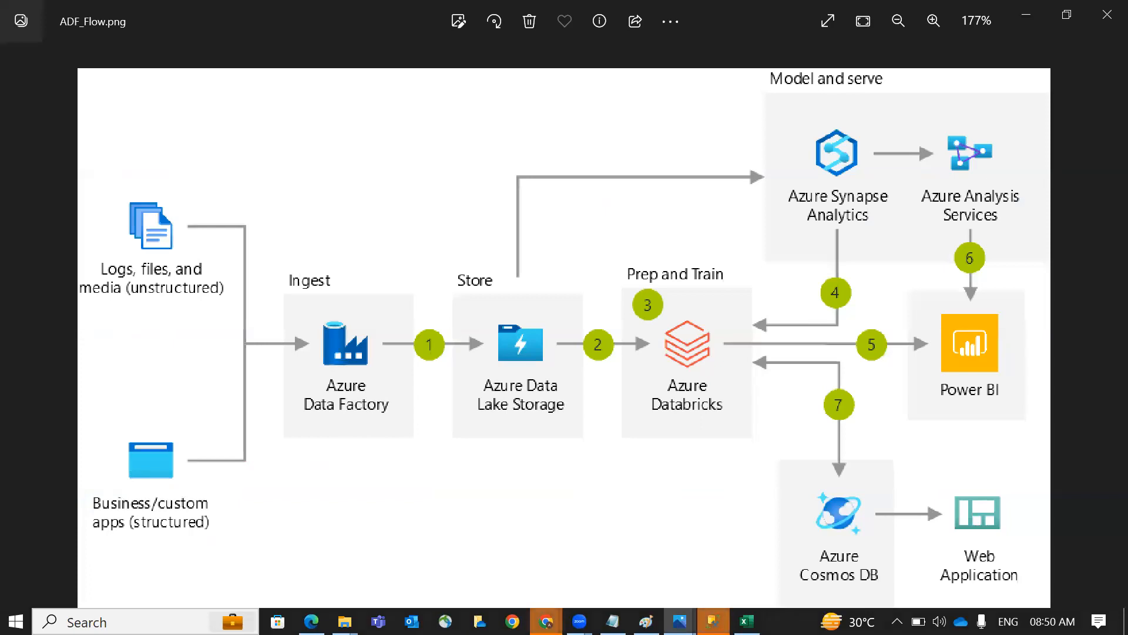
{"action": "mouse_move", "coordinate": [216, 210]}
{"action": "left_mouse_down"}
{"action": "mouse_move", "coordinate": [303, 287]}
{"action": "mouse_move", "coordinate": [311, 271]}
{"action": "mouse_move", "coordinate": [392, 247]}
{"action": "mouse_move", "coordinate": [447, 190]}
{"action": "left_mouse_up"}
{"action": "left_click", "coordinate": [478, 156]}
{"action": "type", "text": "AQ"}
{"action": "key", "text": "BackSpace"}
{"action": "type", "text": "SQL SERVER"}
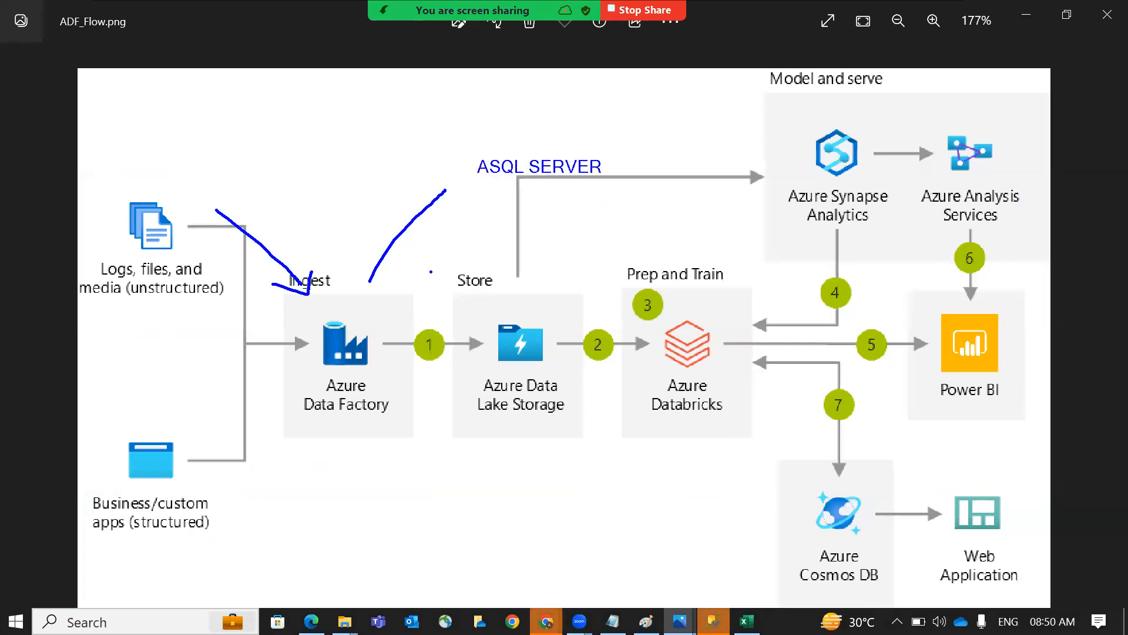
{"action": "mouse_move", "coordinate": [516, 368]}
{"action": "left_mouse_down"}
{"action": "mouse_move", "coordinate": [473, 410]}
{"action": "mouse_move", "coordinate": [503, 378]}
{"action": "left_mouse_up"}
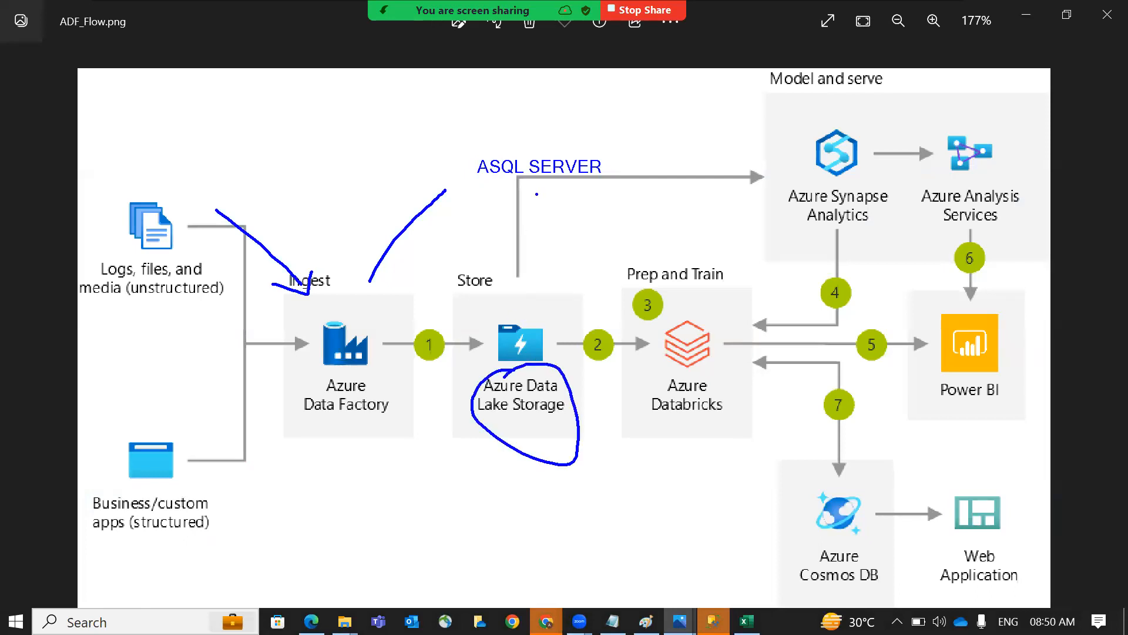